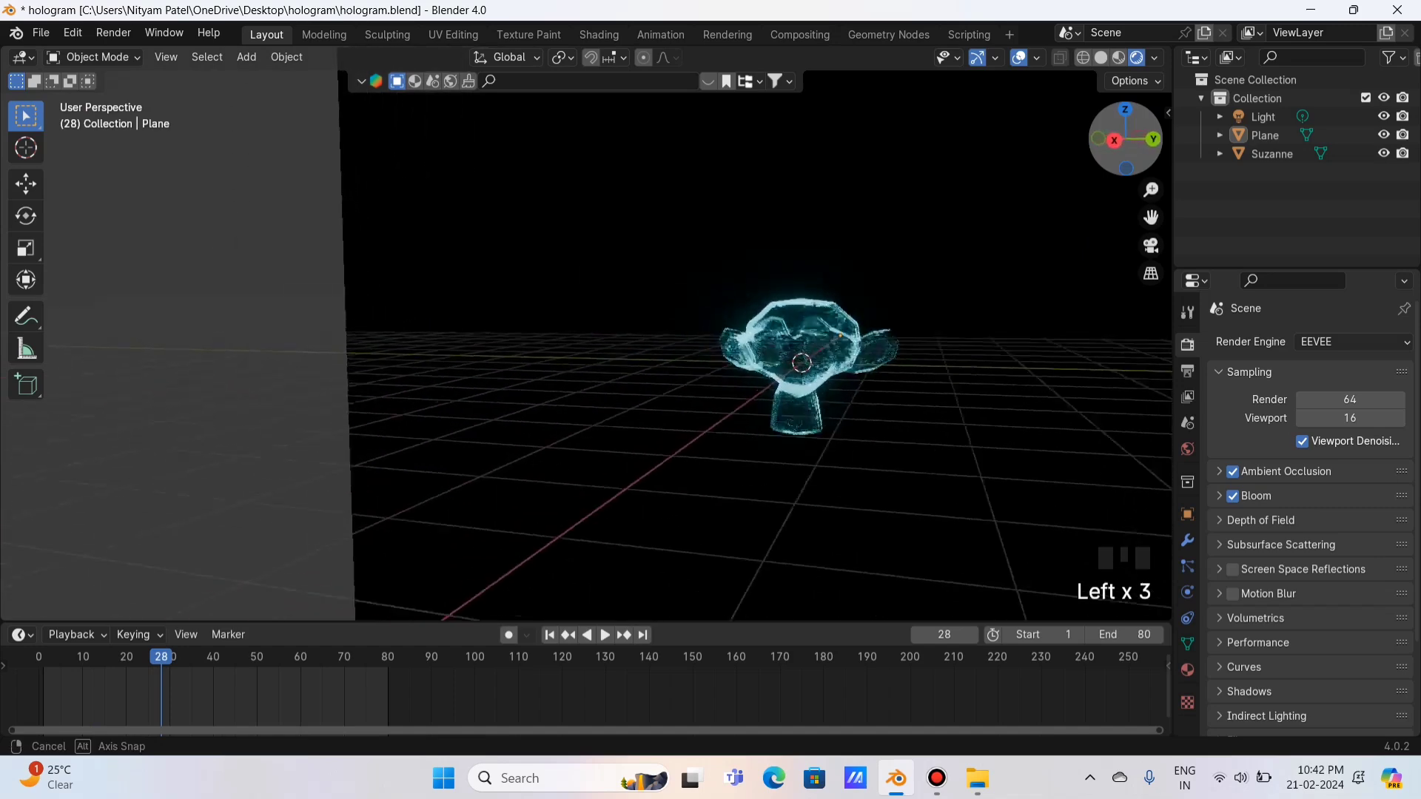
- Delete the plane standing behind the monkey head
drag(1151, 217, 1049, 234)
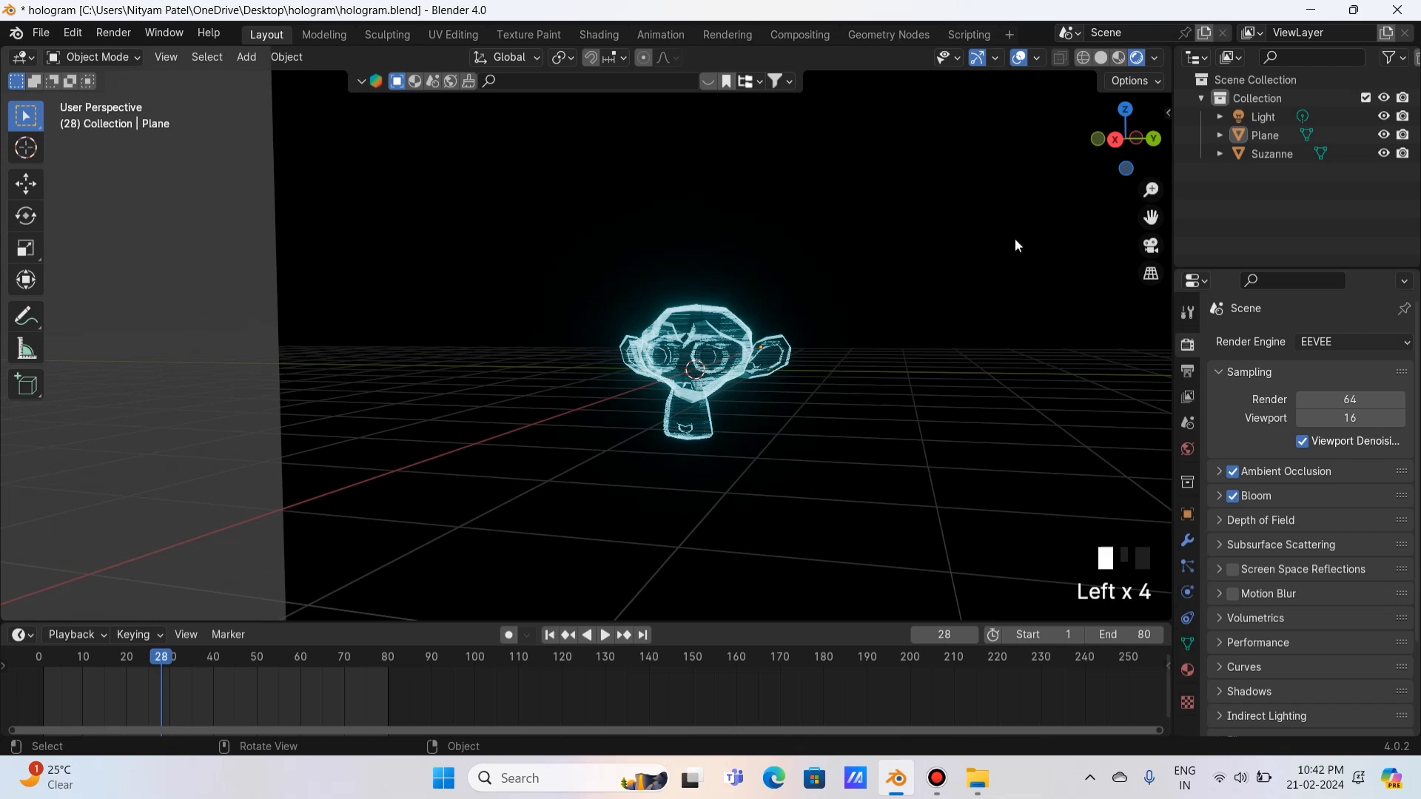
click(957, 227)
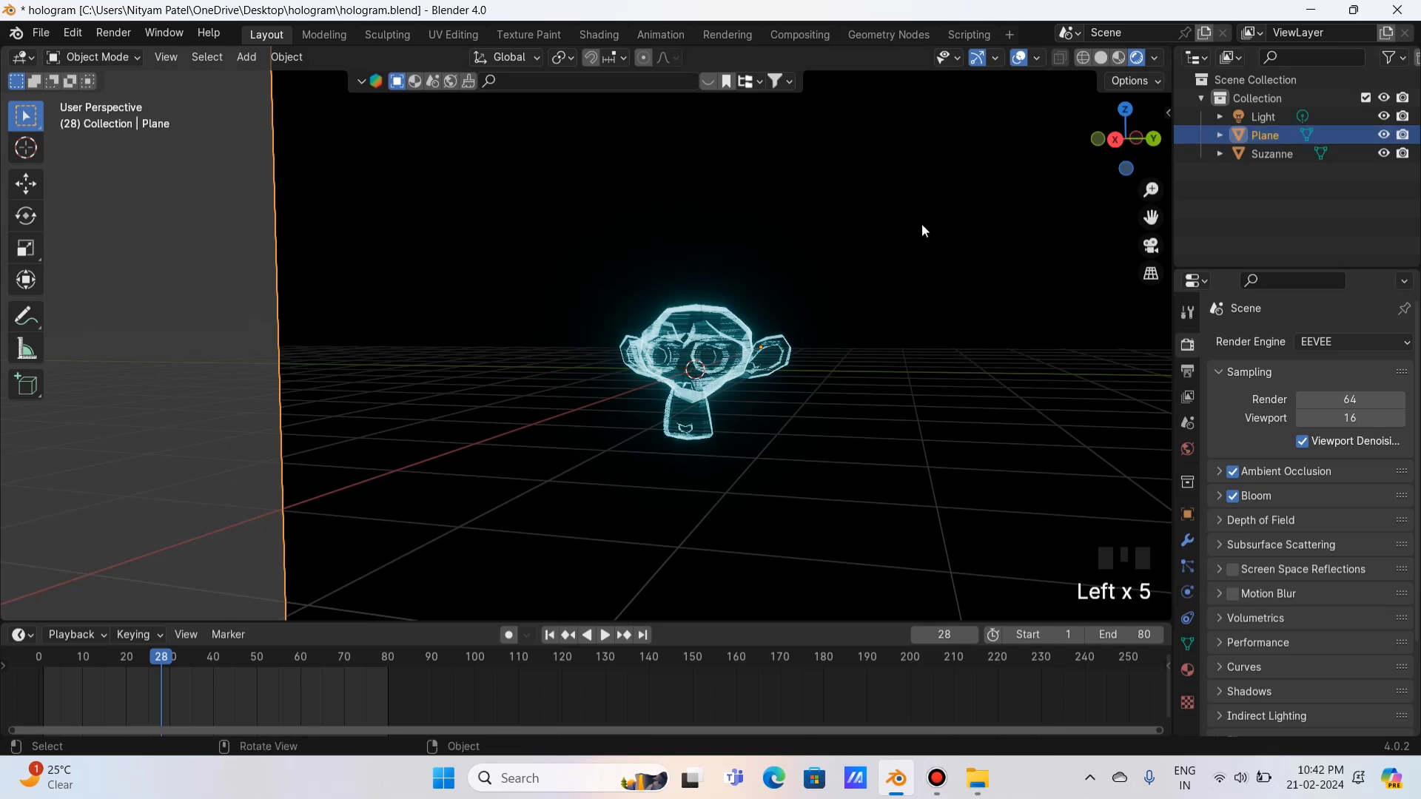
mouse_move(1117, 131)
mouse_down()
mouse_move(1142, 136)
mouse_move(1120, 136)
mouse_up()
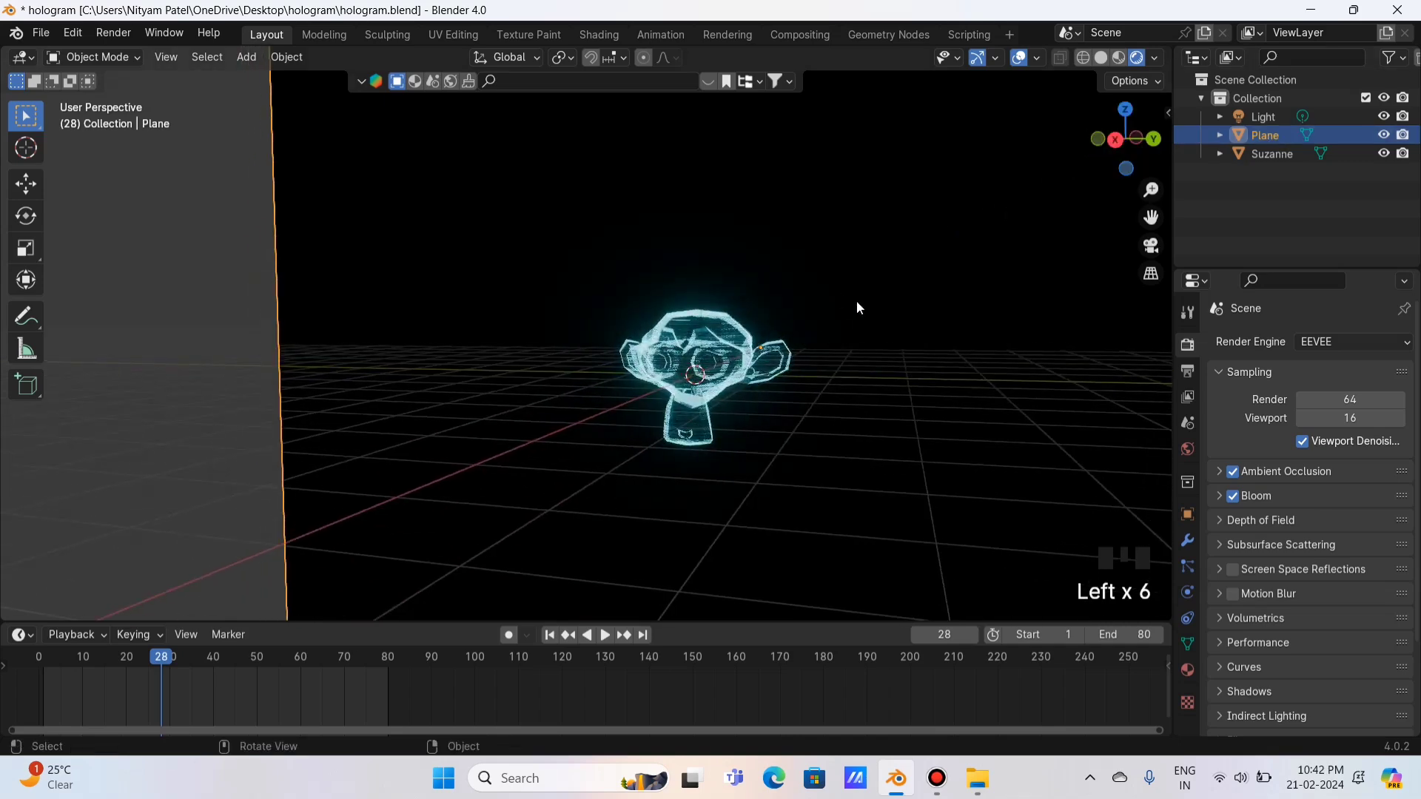
key(x)
click(832, 300)
scroll(764, 307, down, 2)
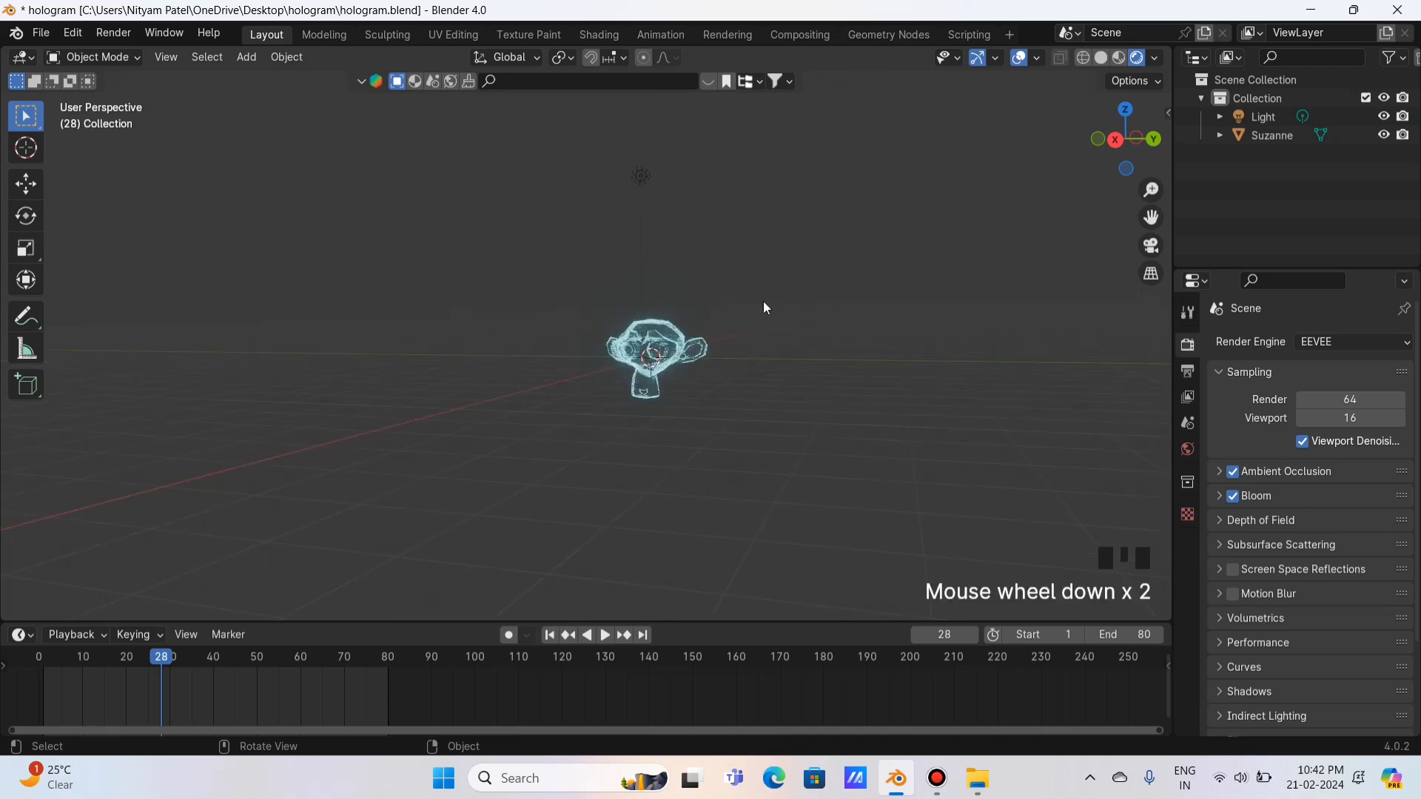
- Raise the Suzanne monkey head about 1.8 m along the global Z axis
scroll(783, 330, up, 4)
click(811, 352)
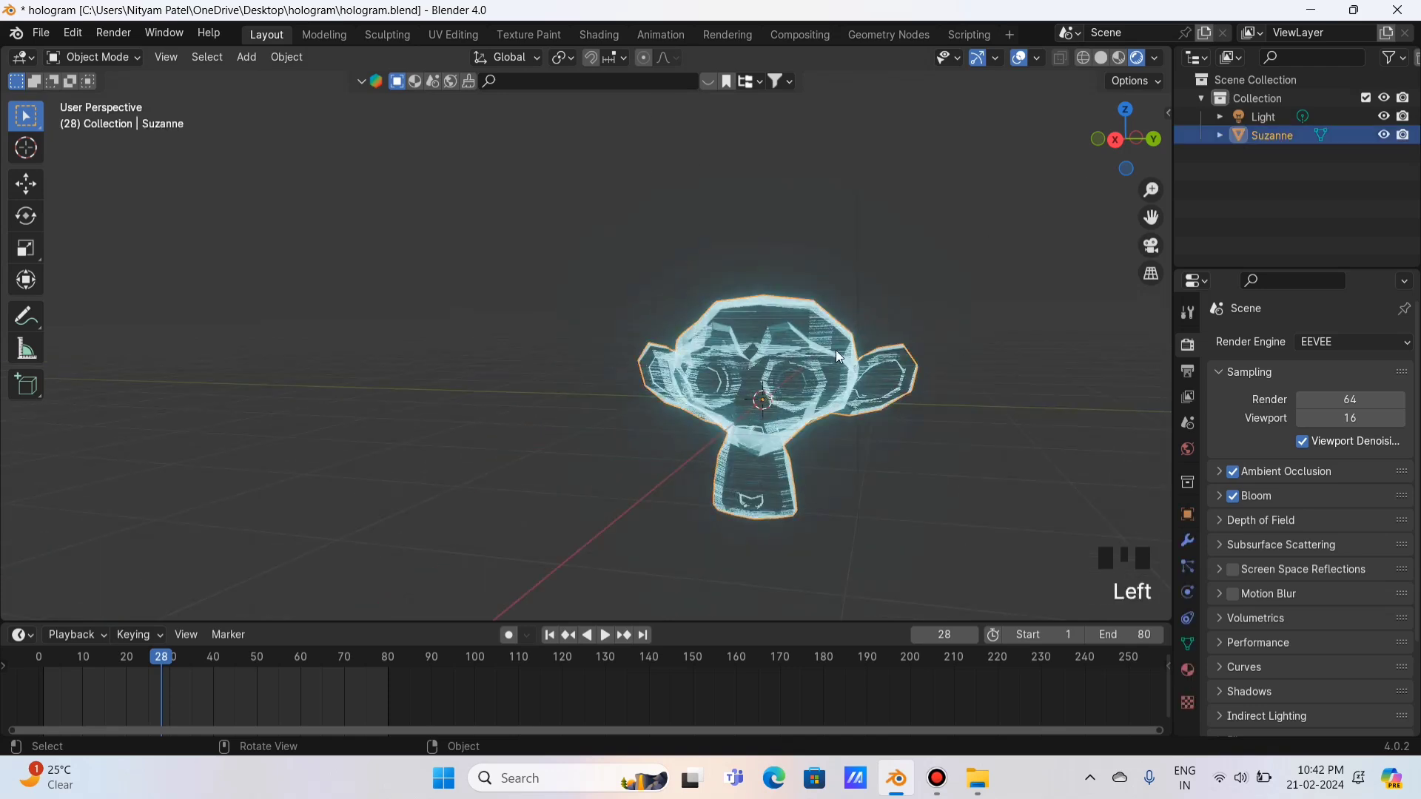
scroll(855, 355, down, 2)
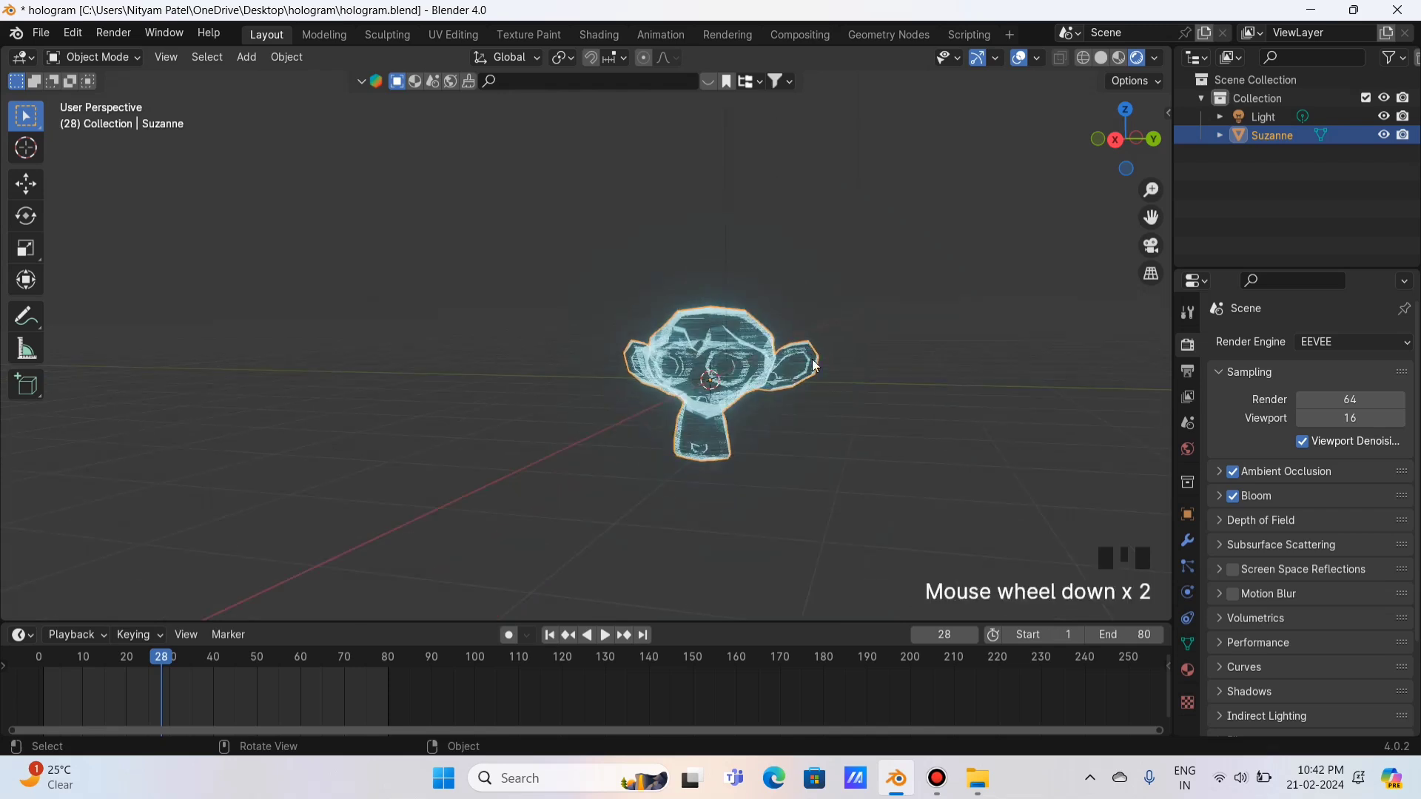
key(g)
key(z)
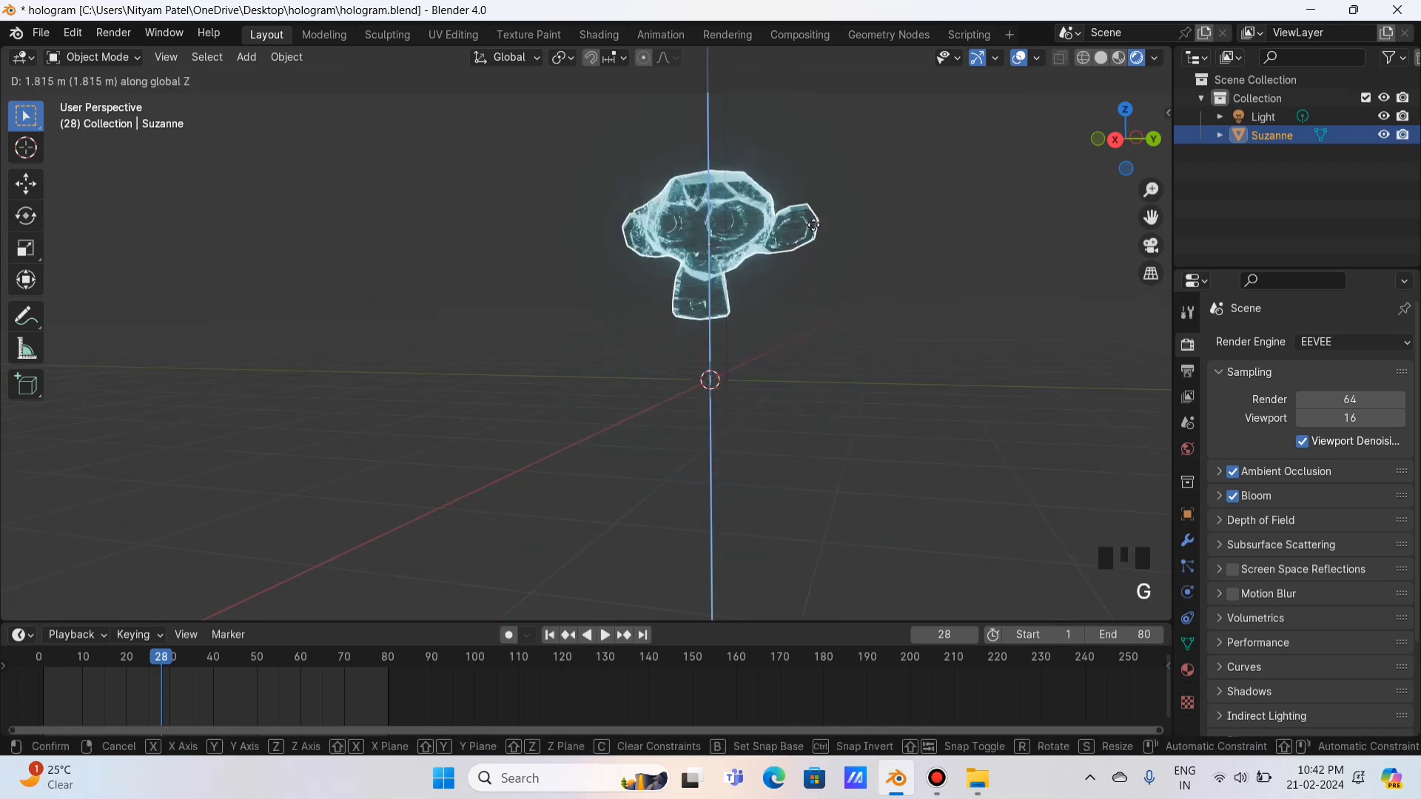
click(811, 239)
- Add a mesh circle with 40 vertices at the origin beneath the monkey head
drag(1101, 158, 1124, 160)
click(256, 59)
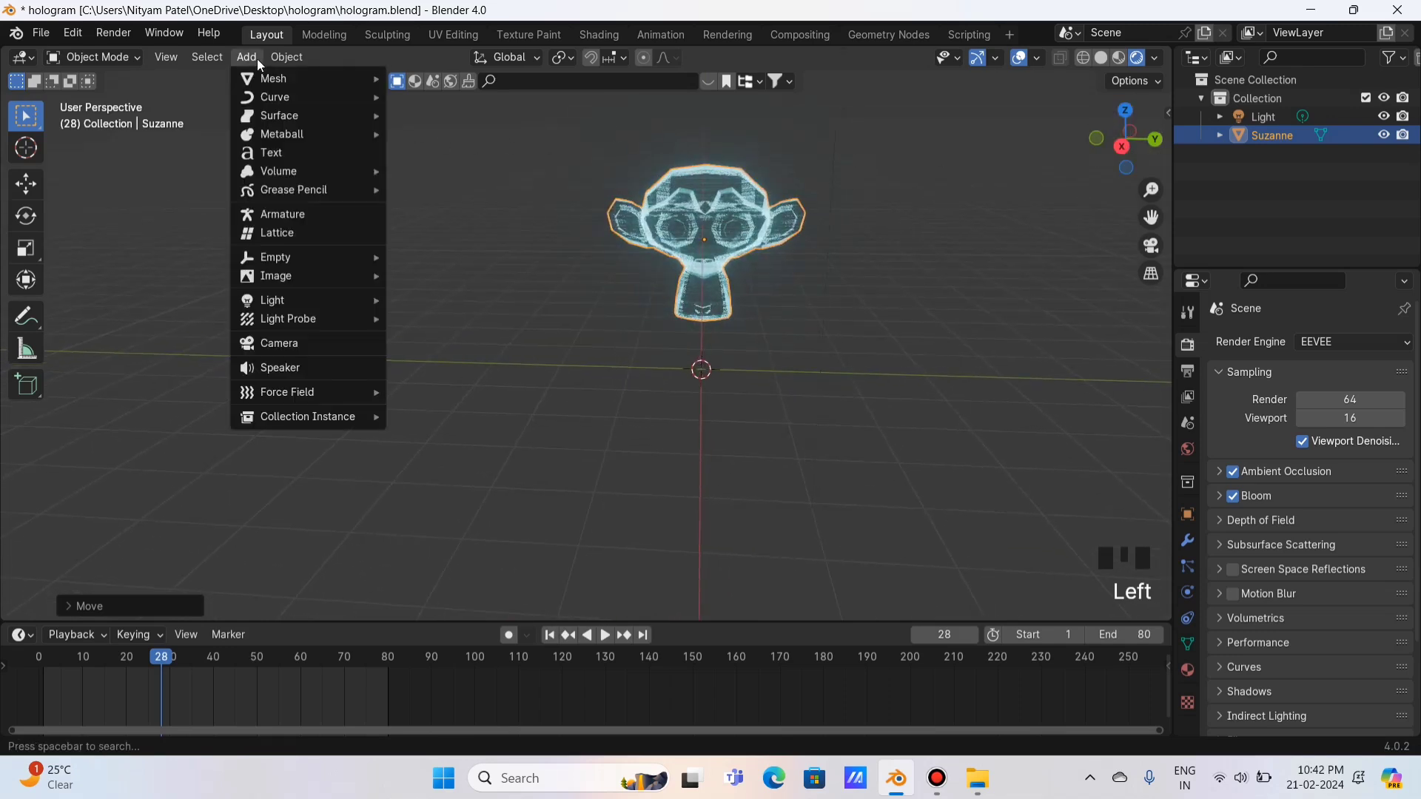
mouse_move(282, 78)
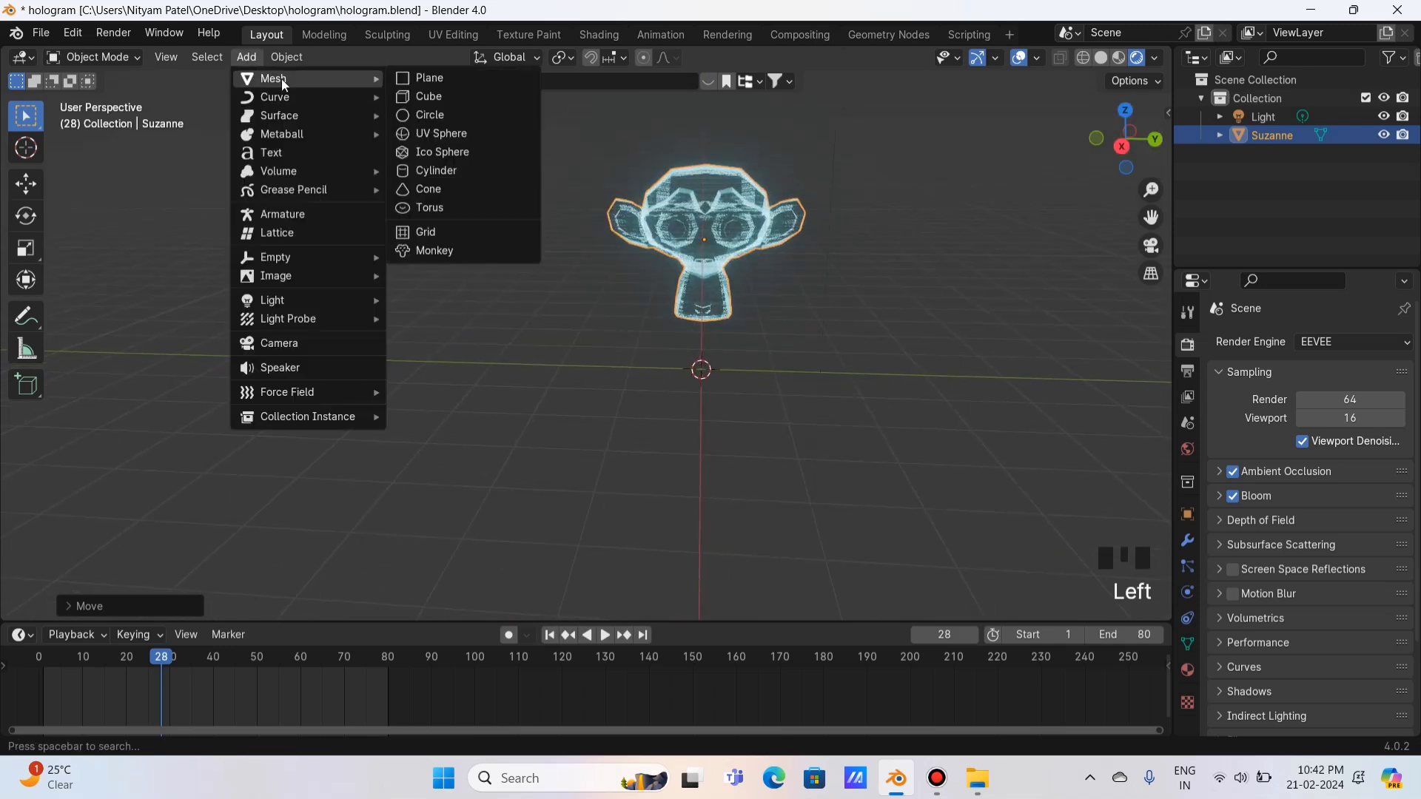
click(466, 117)
scroll(990, 262, up, 2)
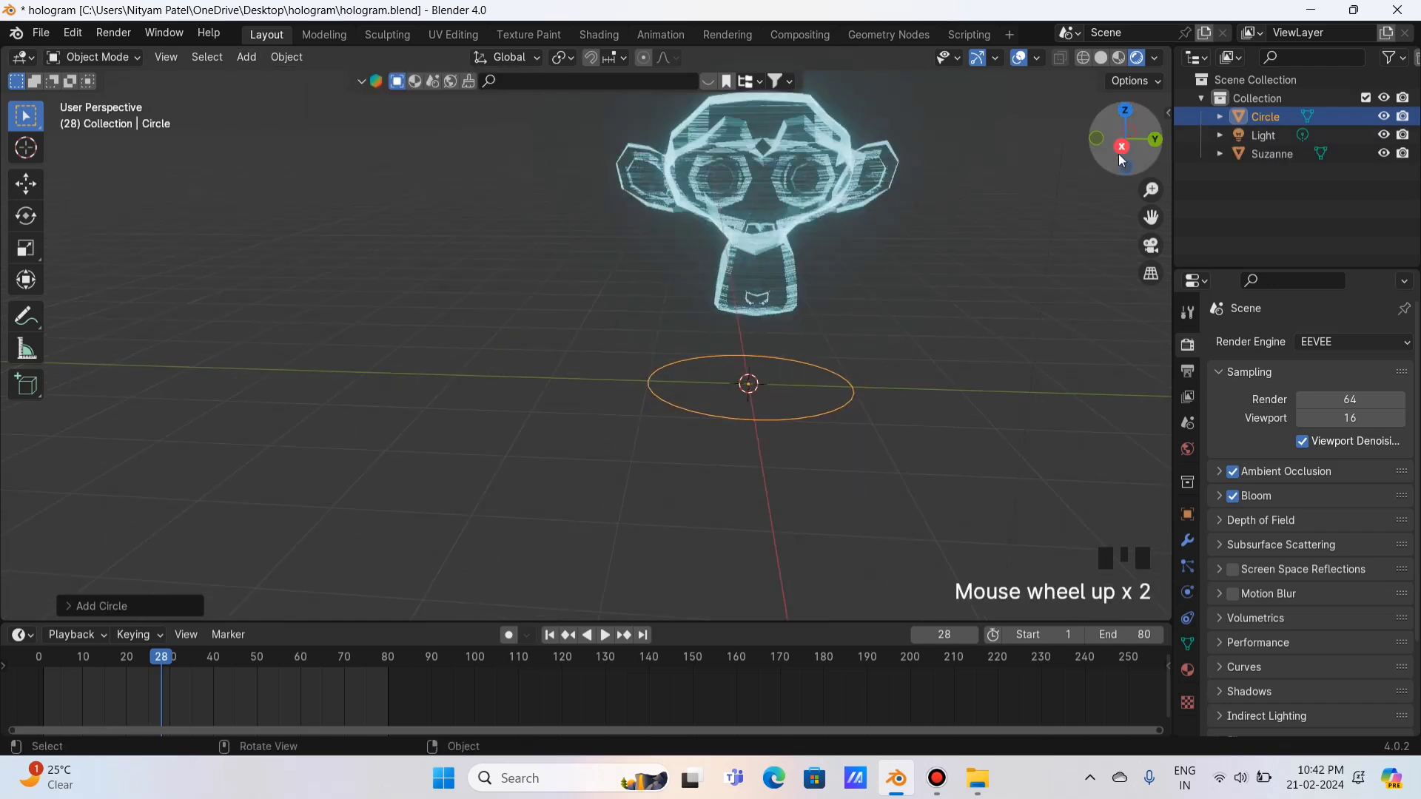
drag(1125, 144, 1122, 165)
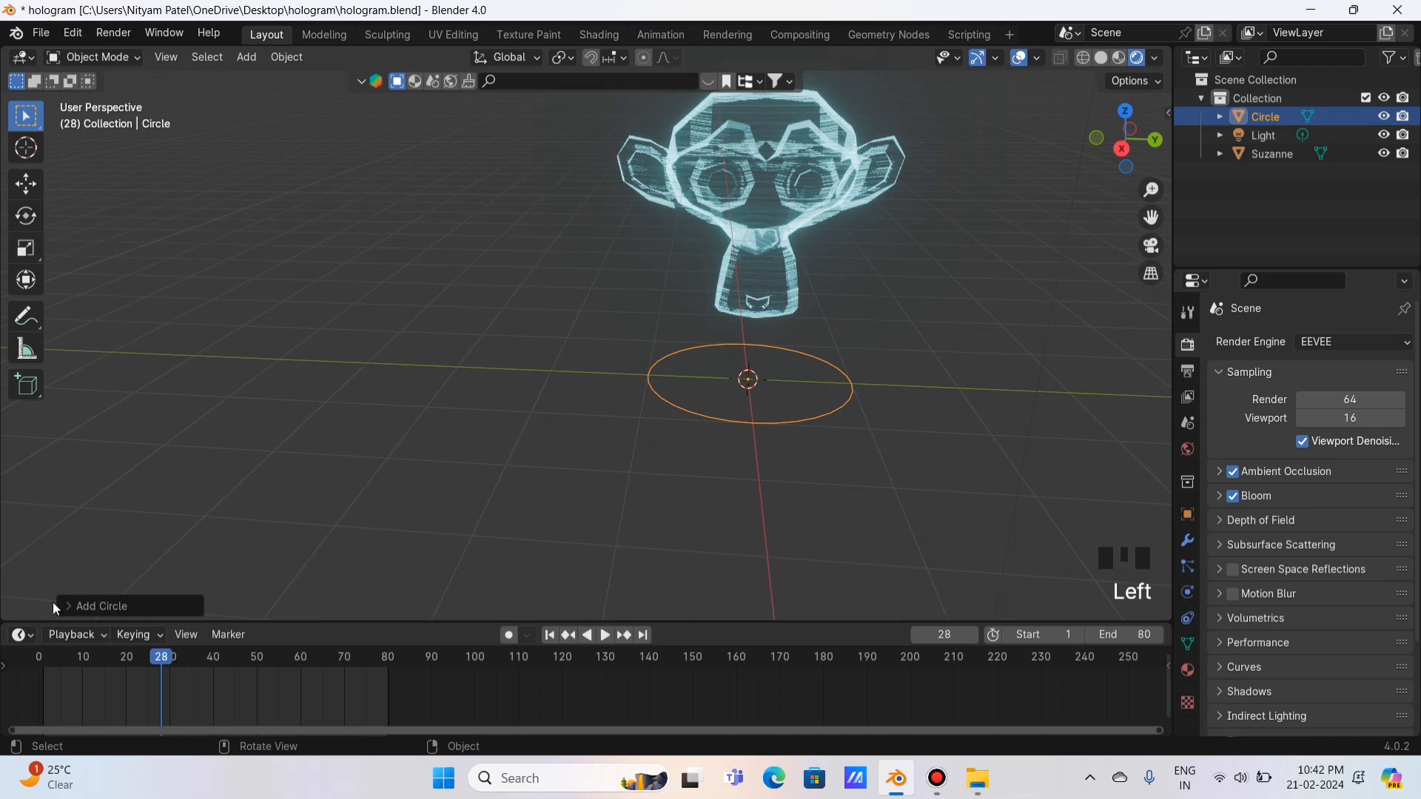
click(94, 611)
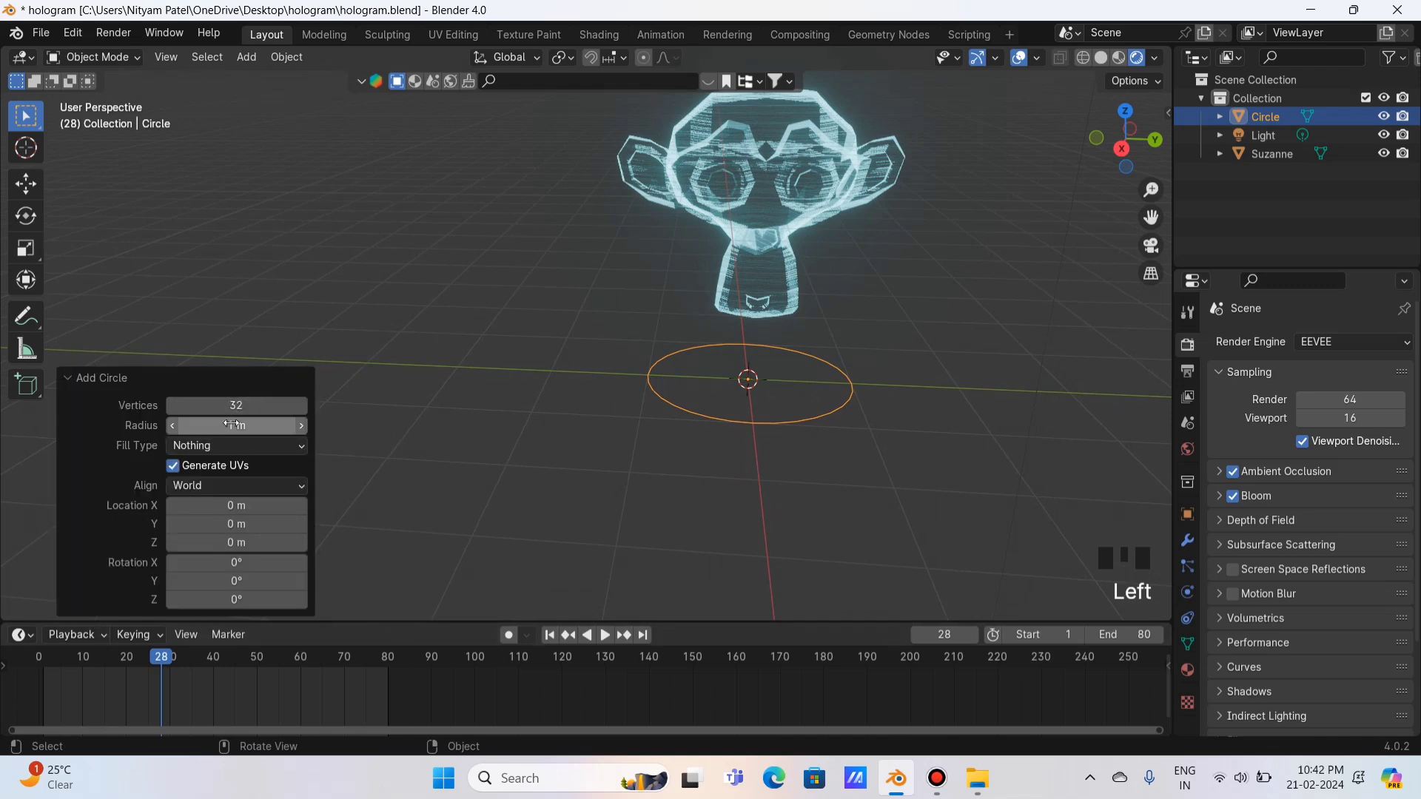
mouse_move(235, 410)
mouse_down()
mouse_move(206, 411)
mouse_move(220, 411)
mouse_up()
click(256, 409)
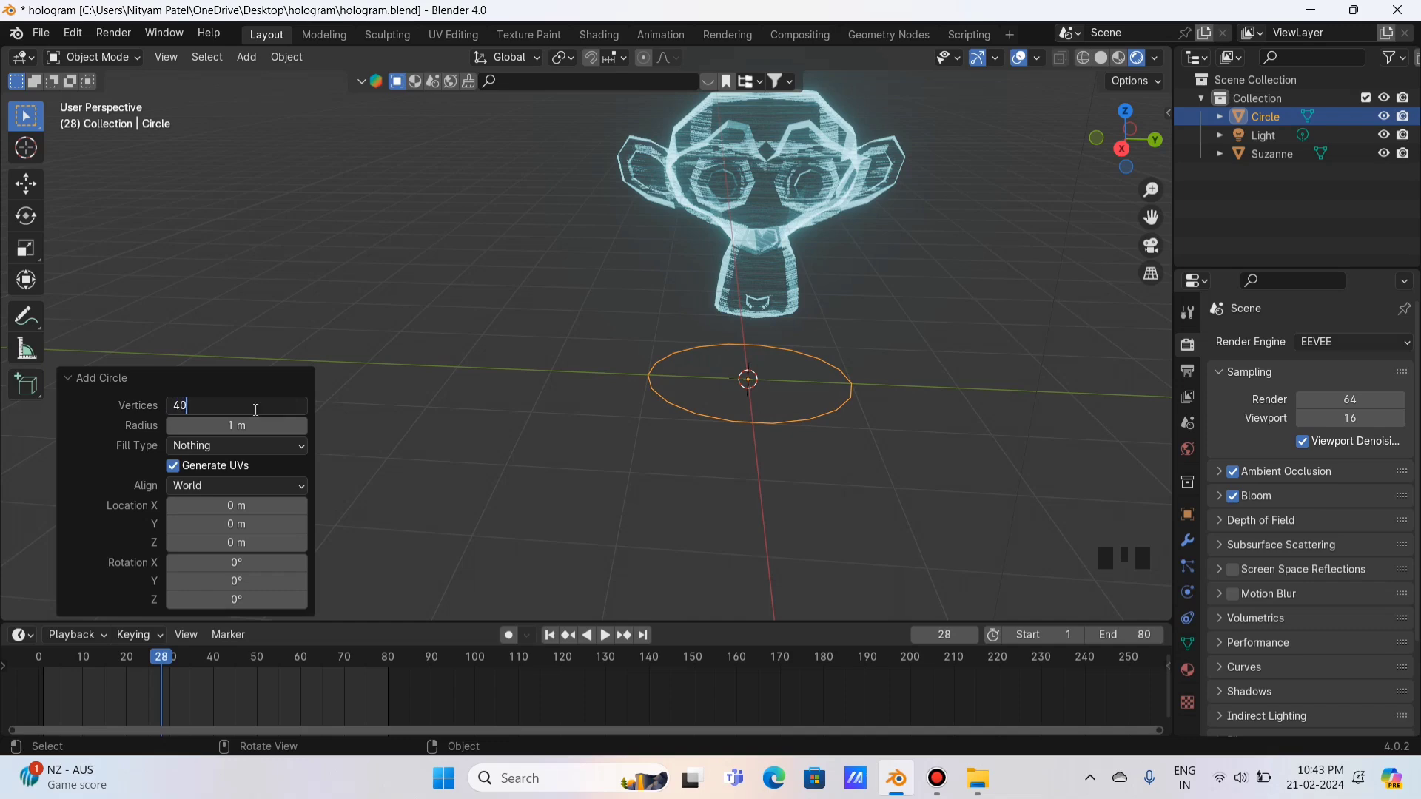
click(255, 409)
click(174, 379)
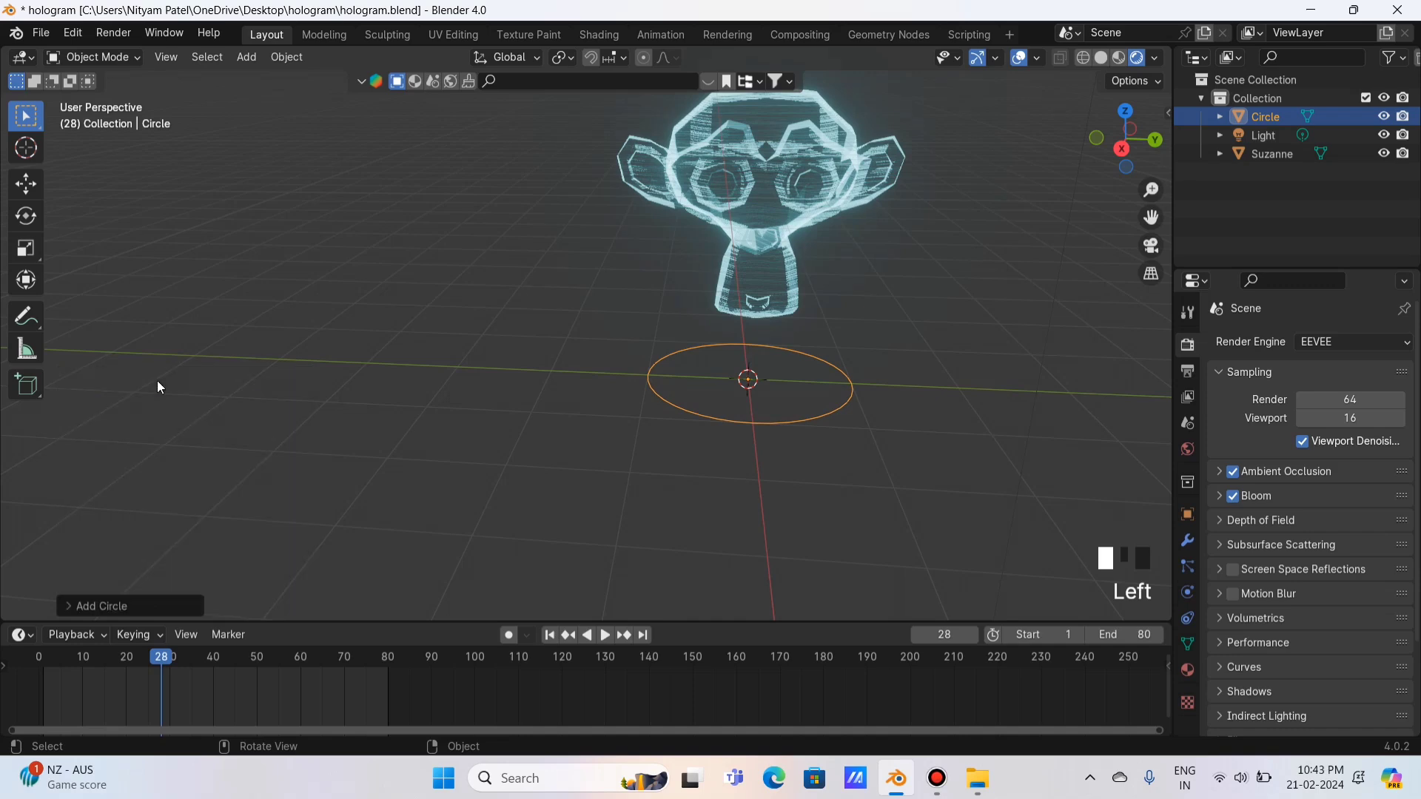
- Scale the circle up uniformly until it is clearly wider than the monkey head
drag(1150, 218, 1033, 231)
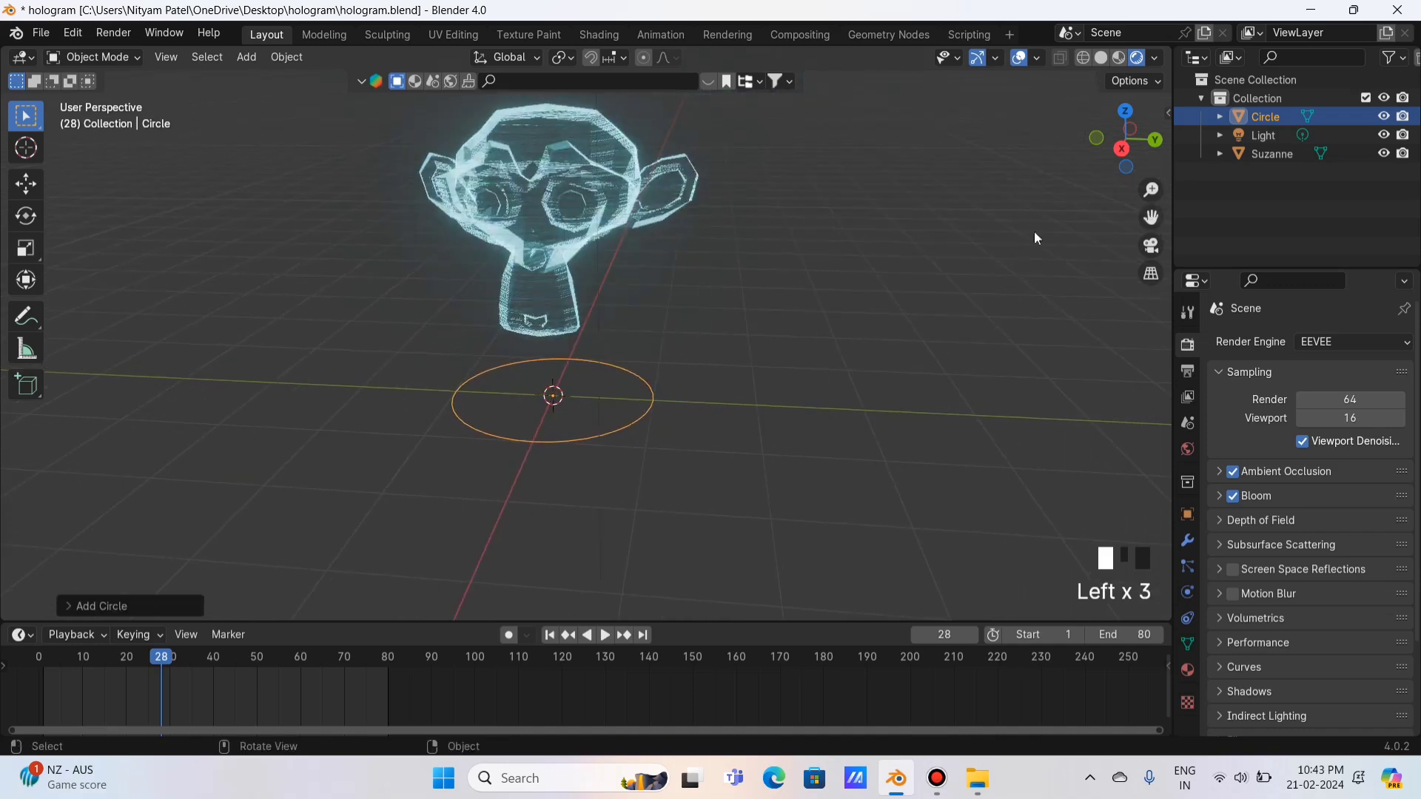
key(s)
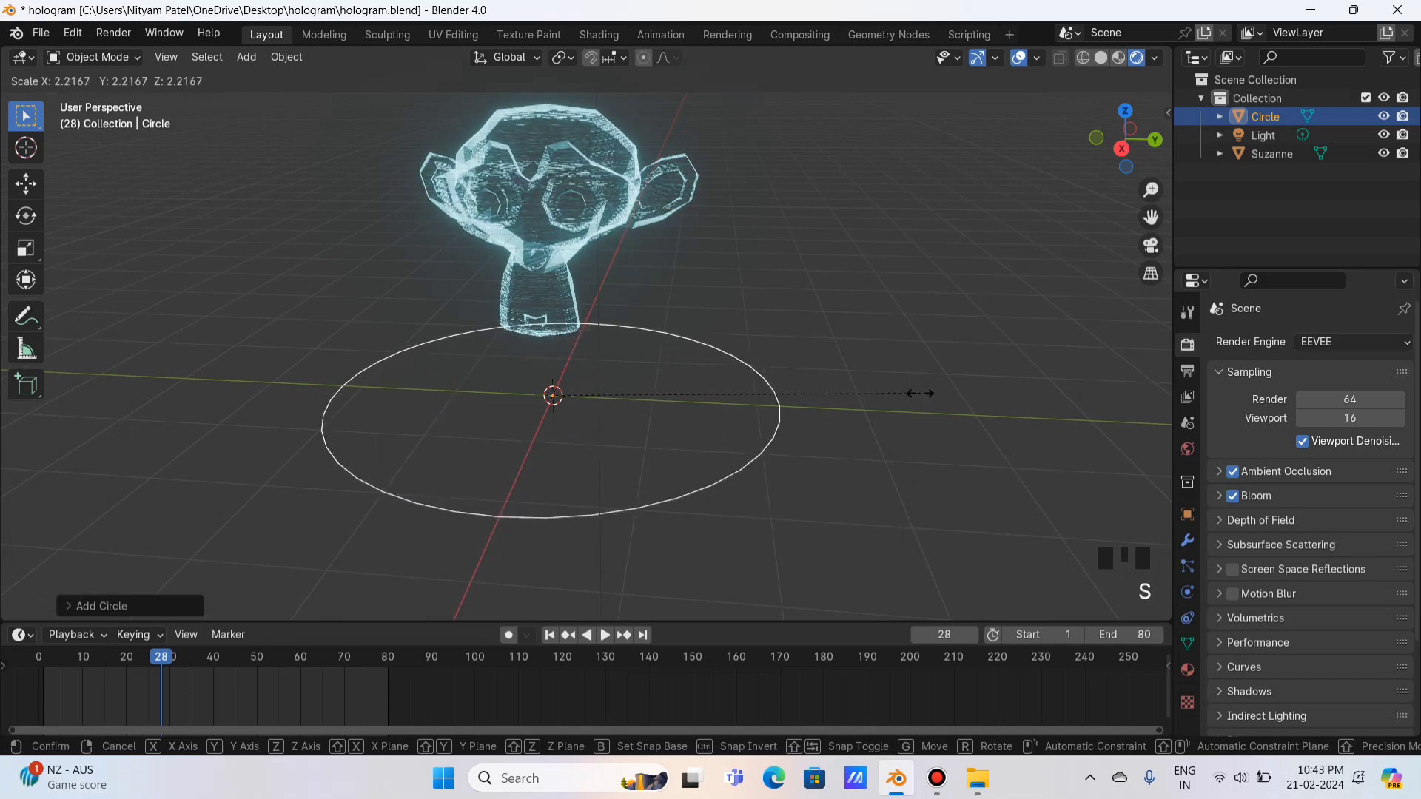
click(1003, 380)
drag(1107, 176, 918, 170)
- Hide Suzanne and the light in the viewport
click(579, 186)
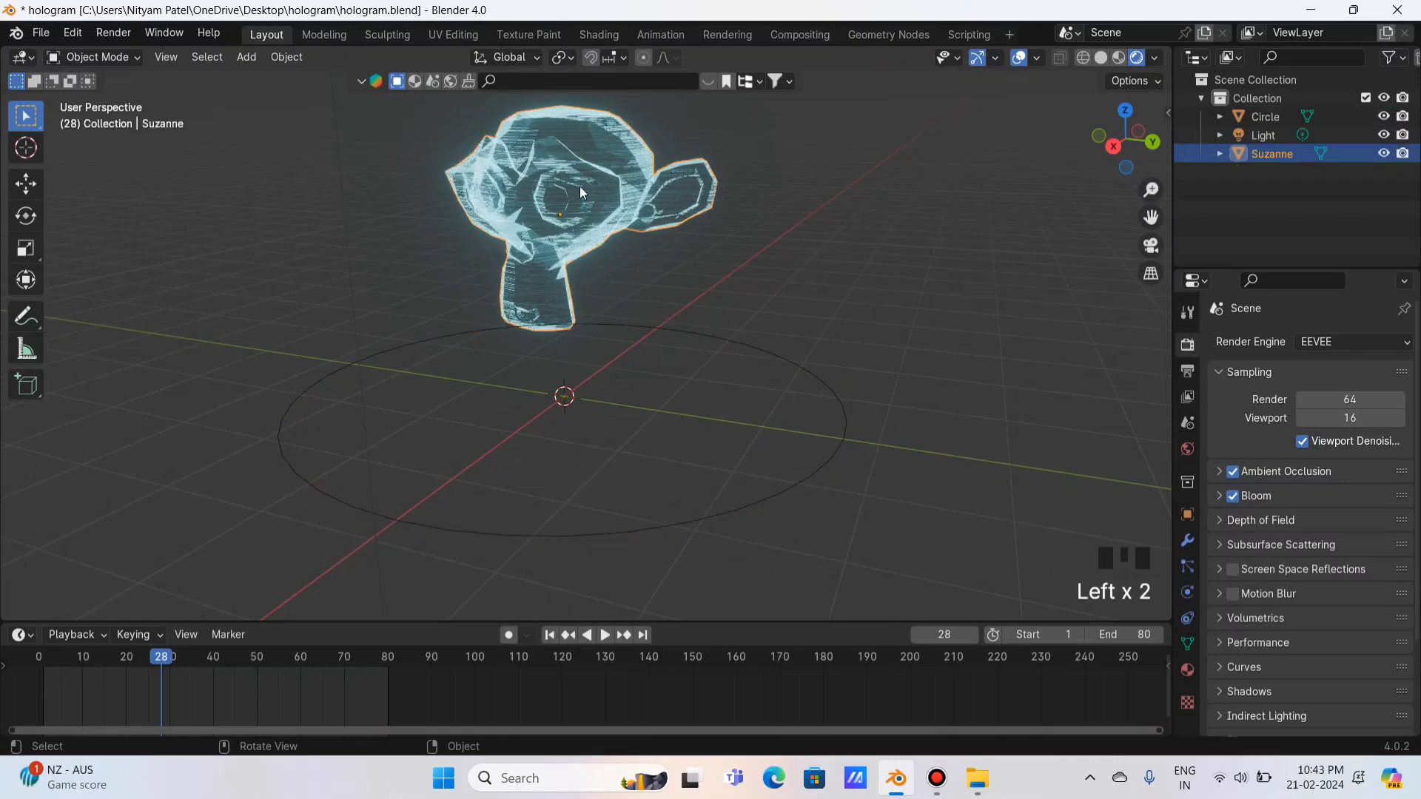
click(1383, 153)
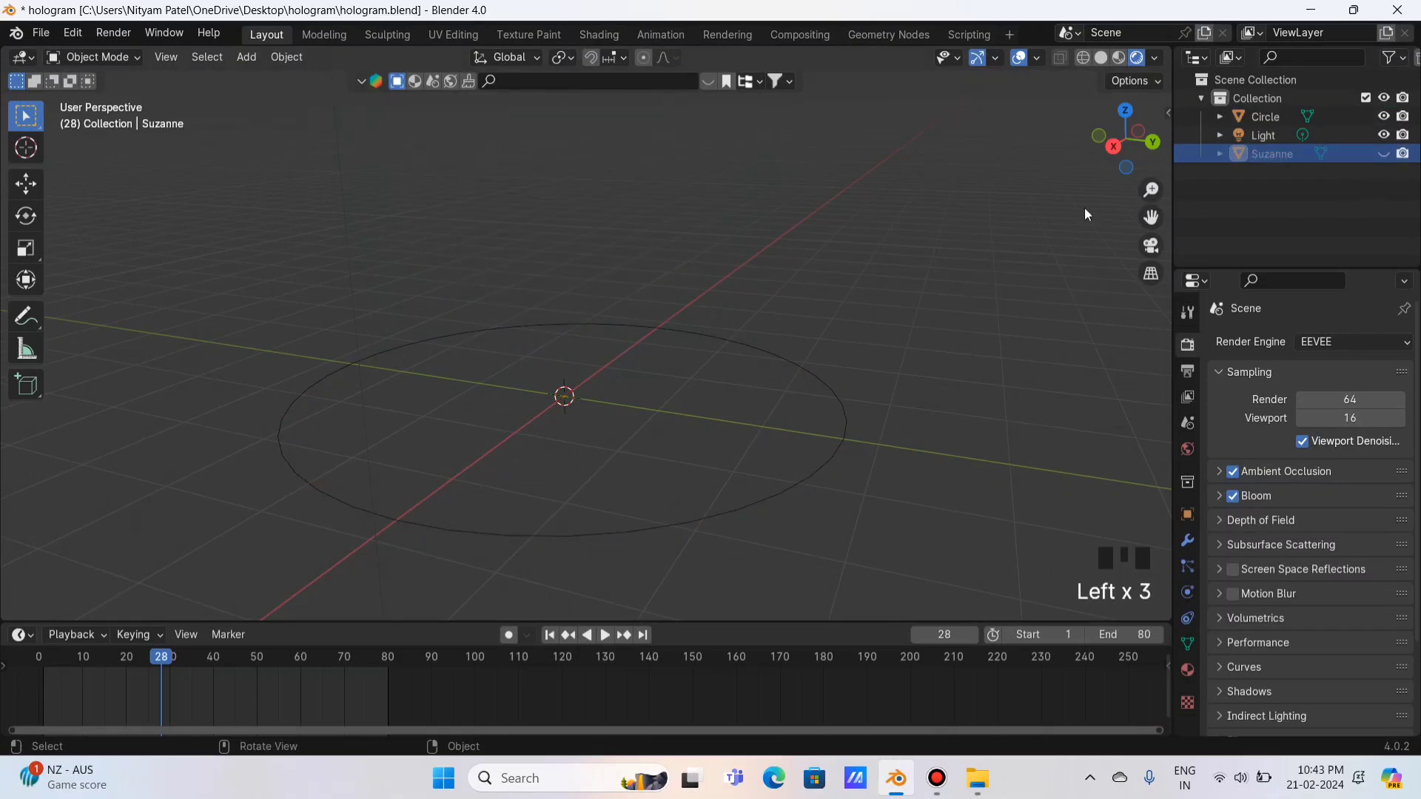
drag(1123, 145, 1128, 159)
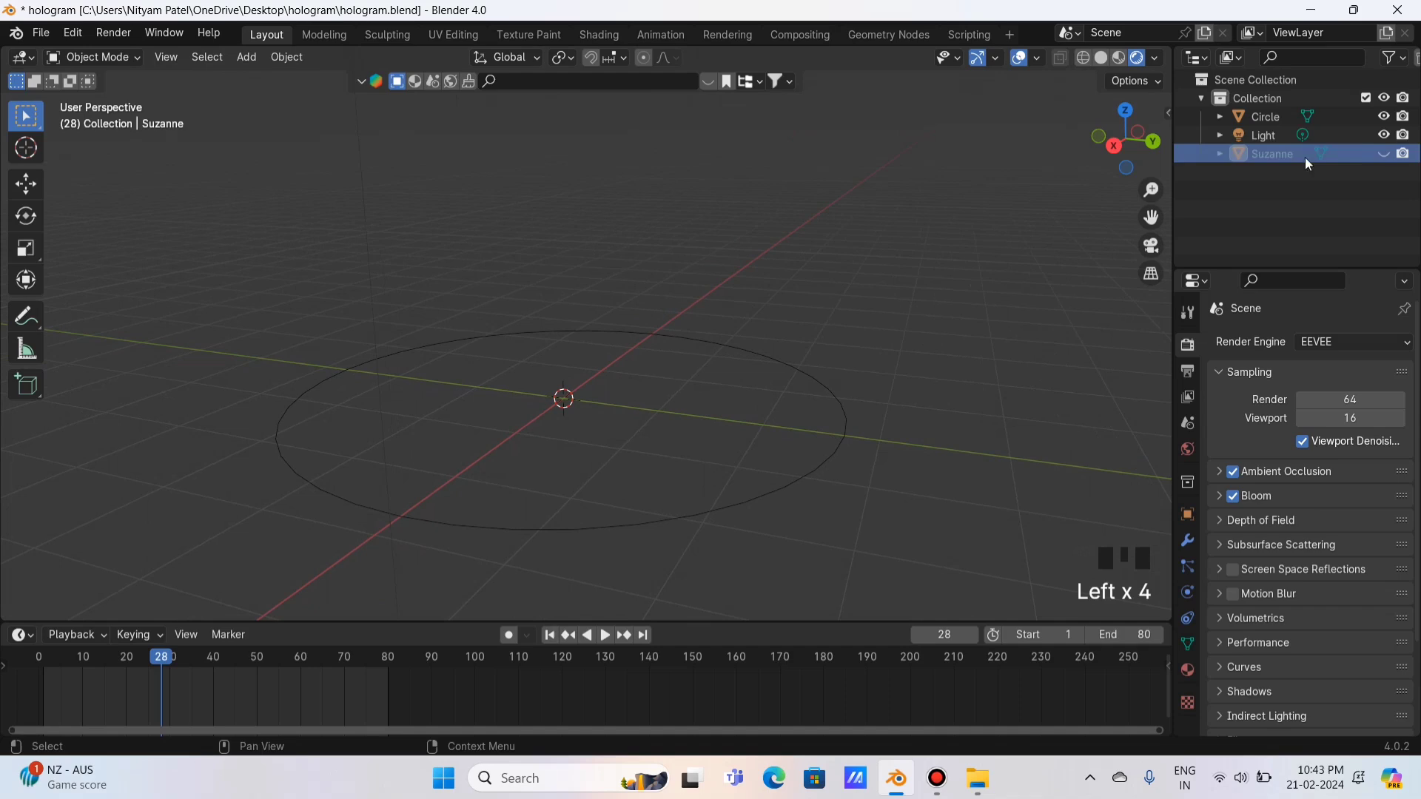
click(1383, 135)
- In the circle's Edit Mode, extrude its edge loop in place and scale the new loop inward to form a flat ring
click(692, 333)
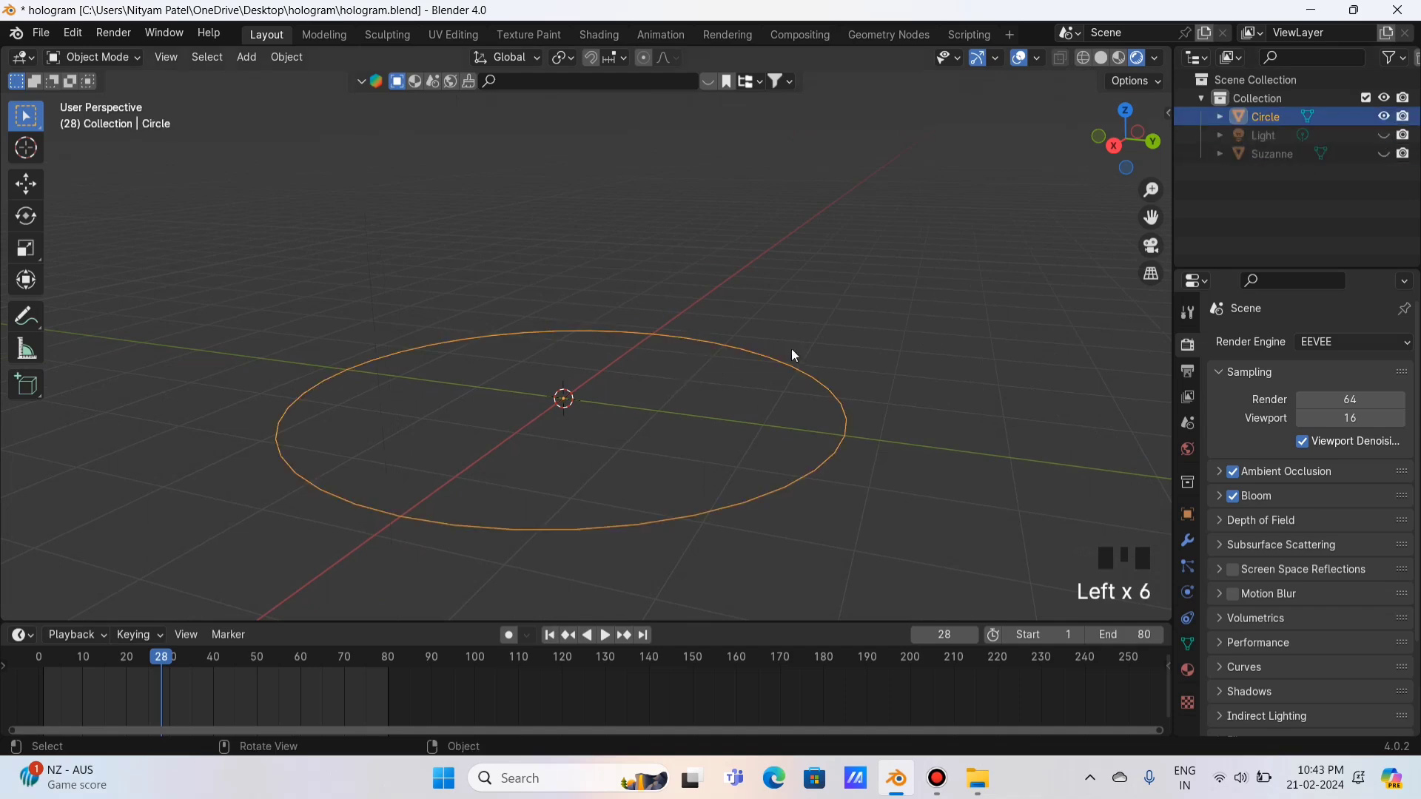
drag(1117, 148, 1137, 140)
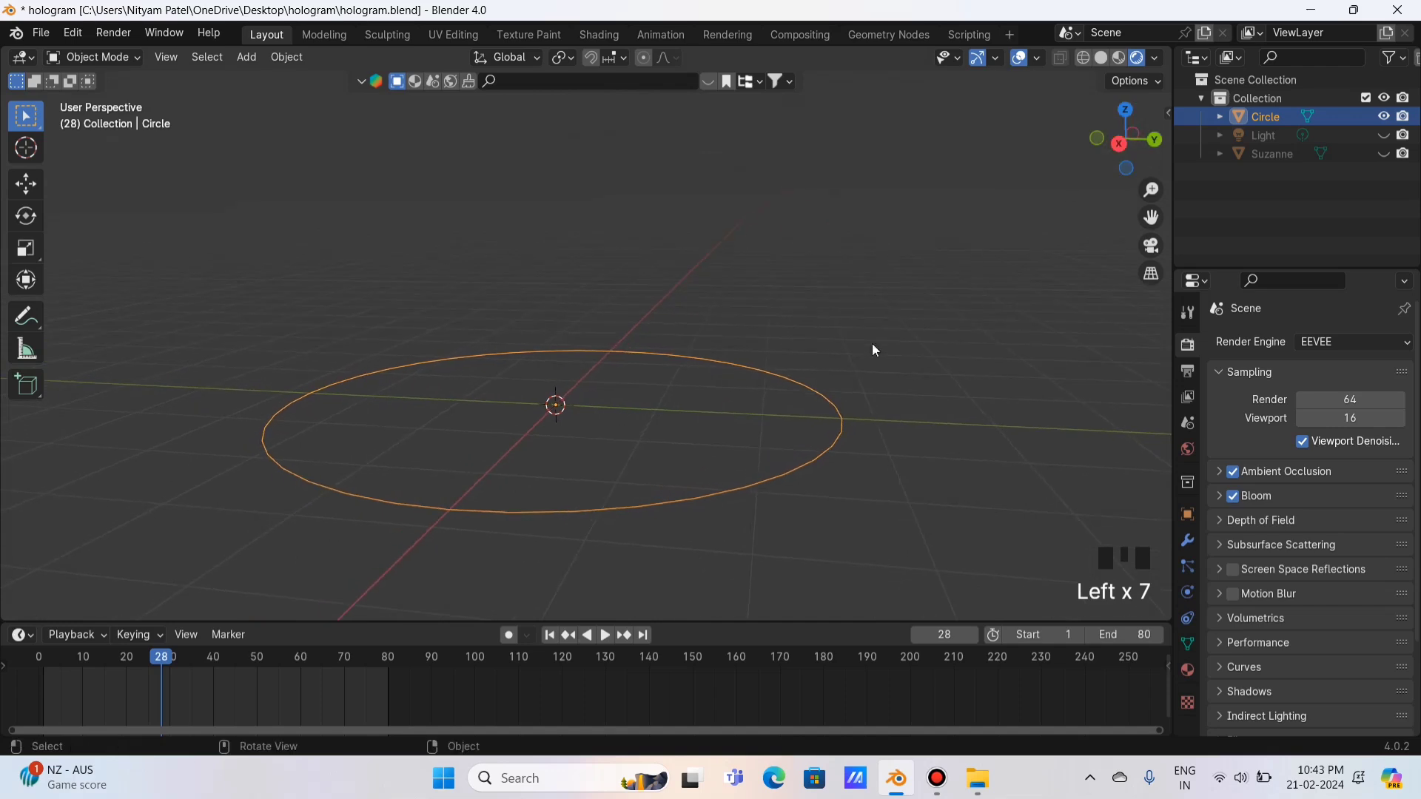
key(Tab)
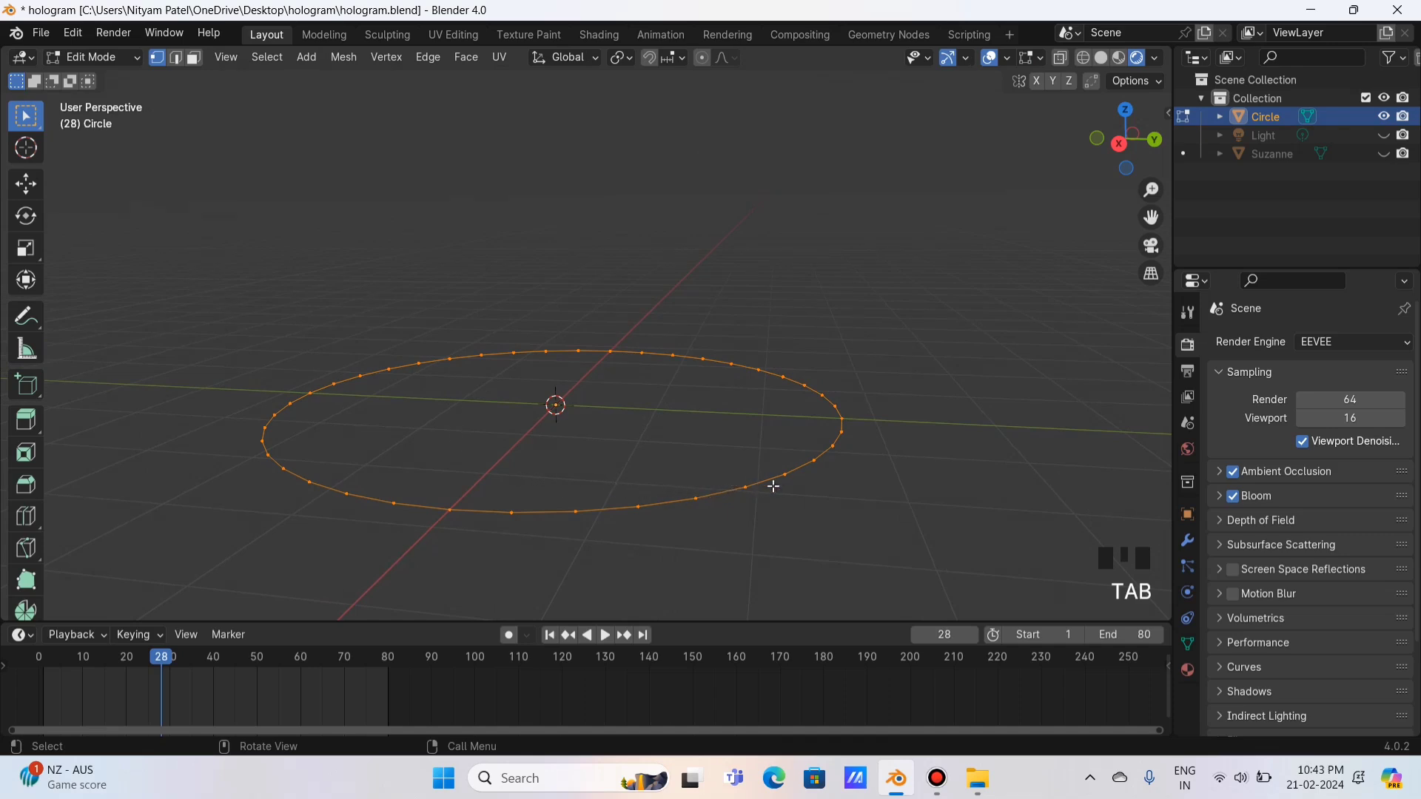
key(e)
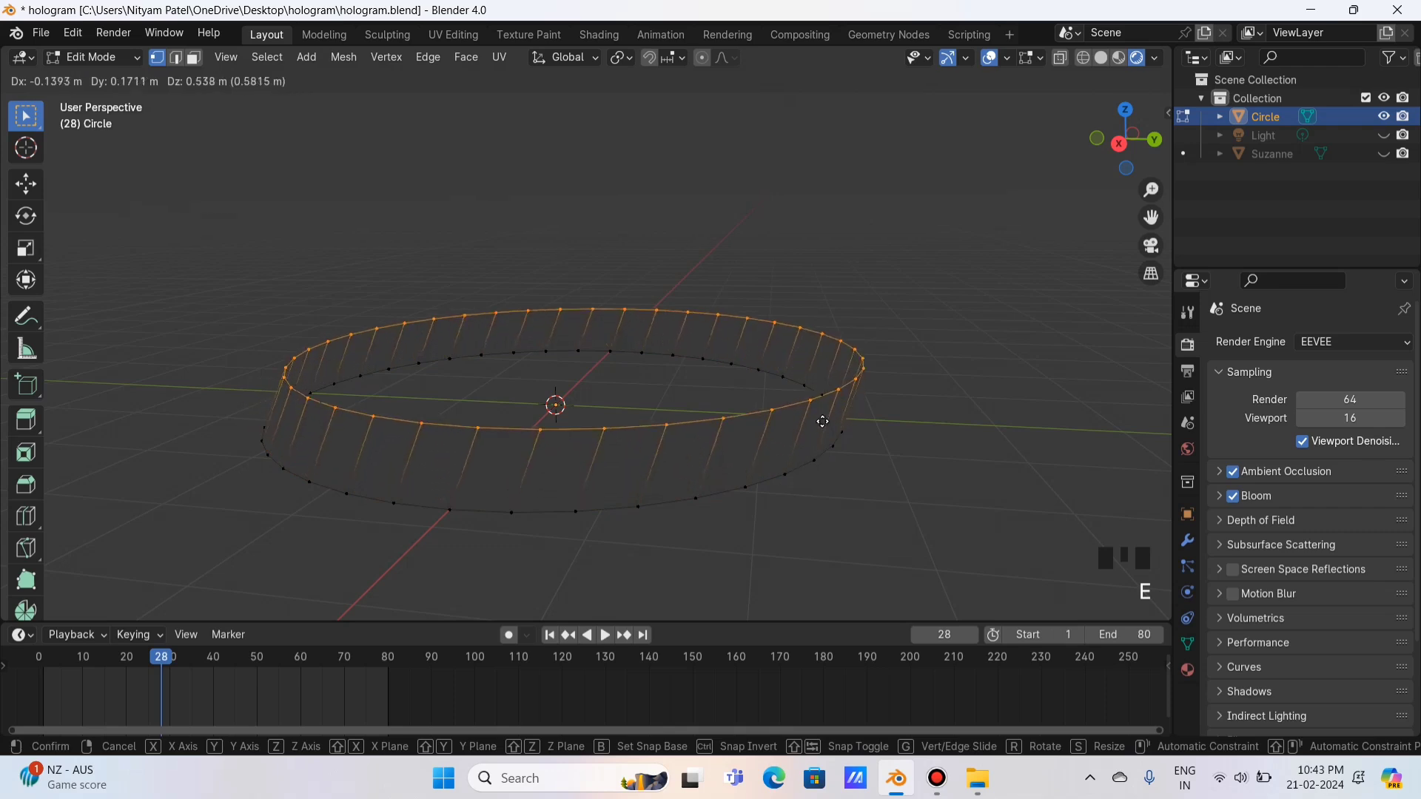
right_click(797, 438)
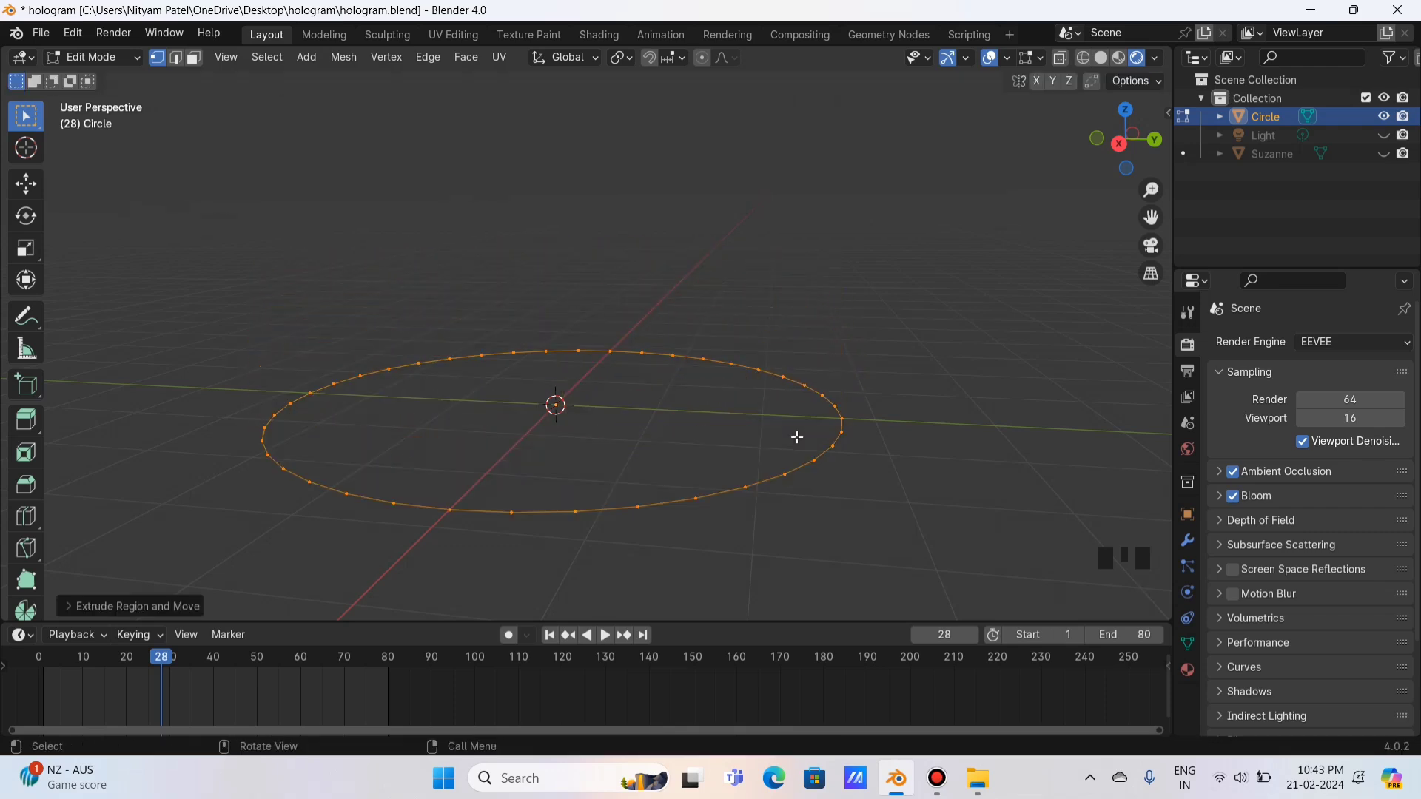
key(s)
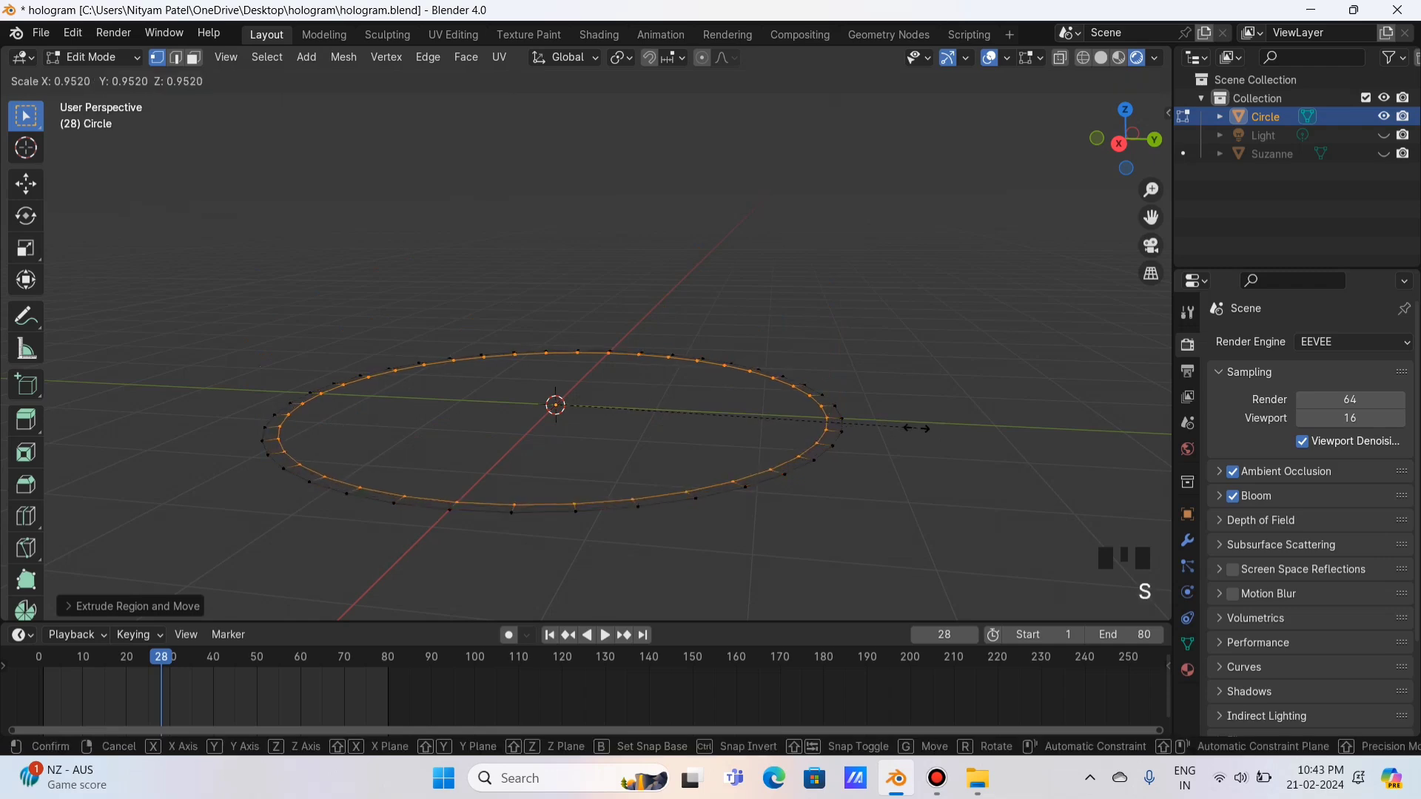
click(792, 411)
- Show Suzanne again and, from the top view, scale the ring's inner edge loop up by about 1.06
click(1384, 155)
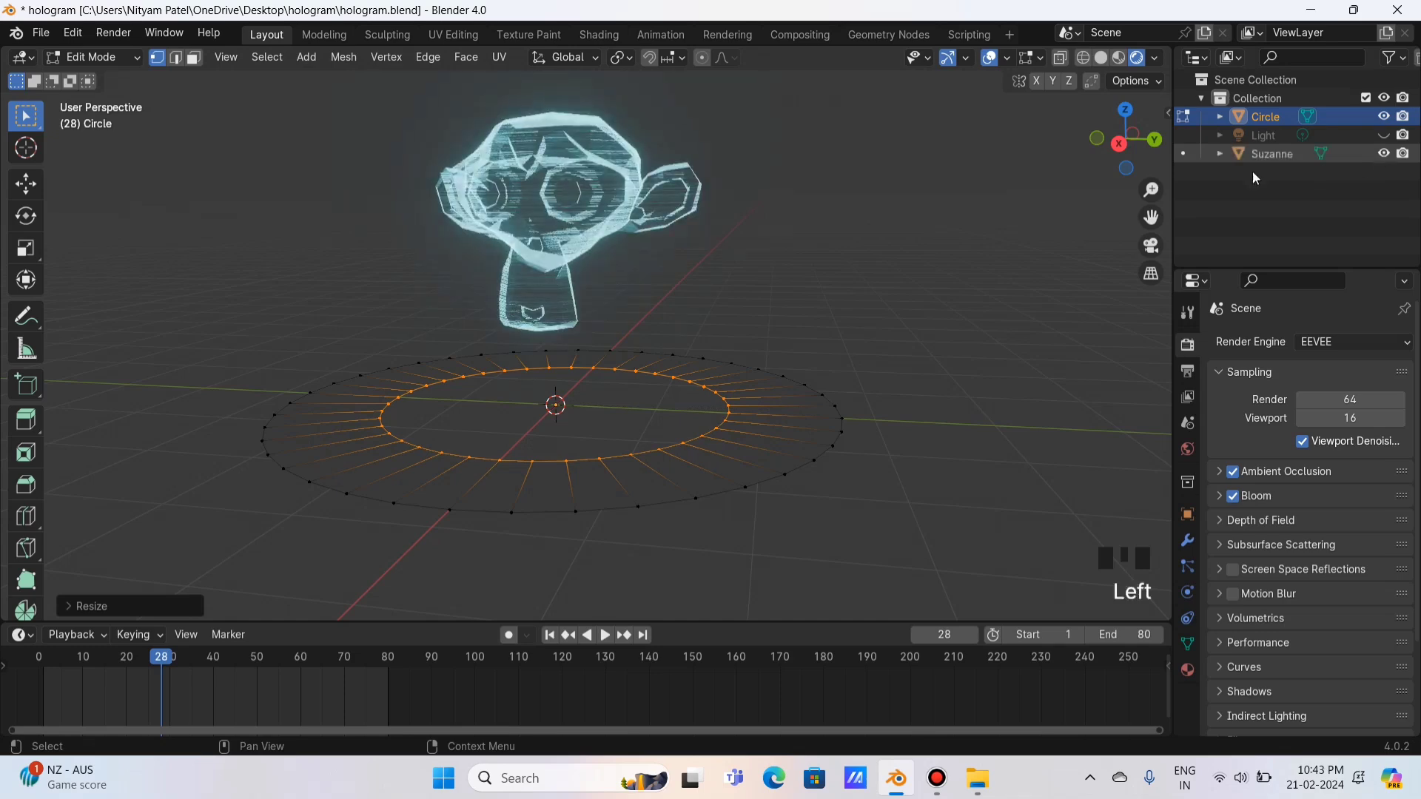
click(1129, 115)
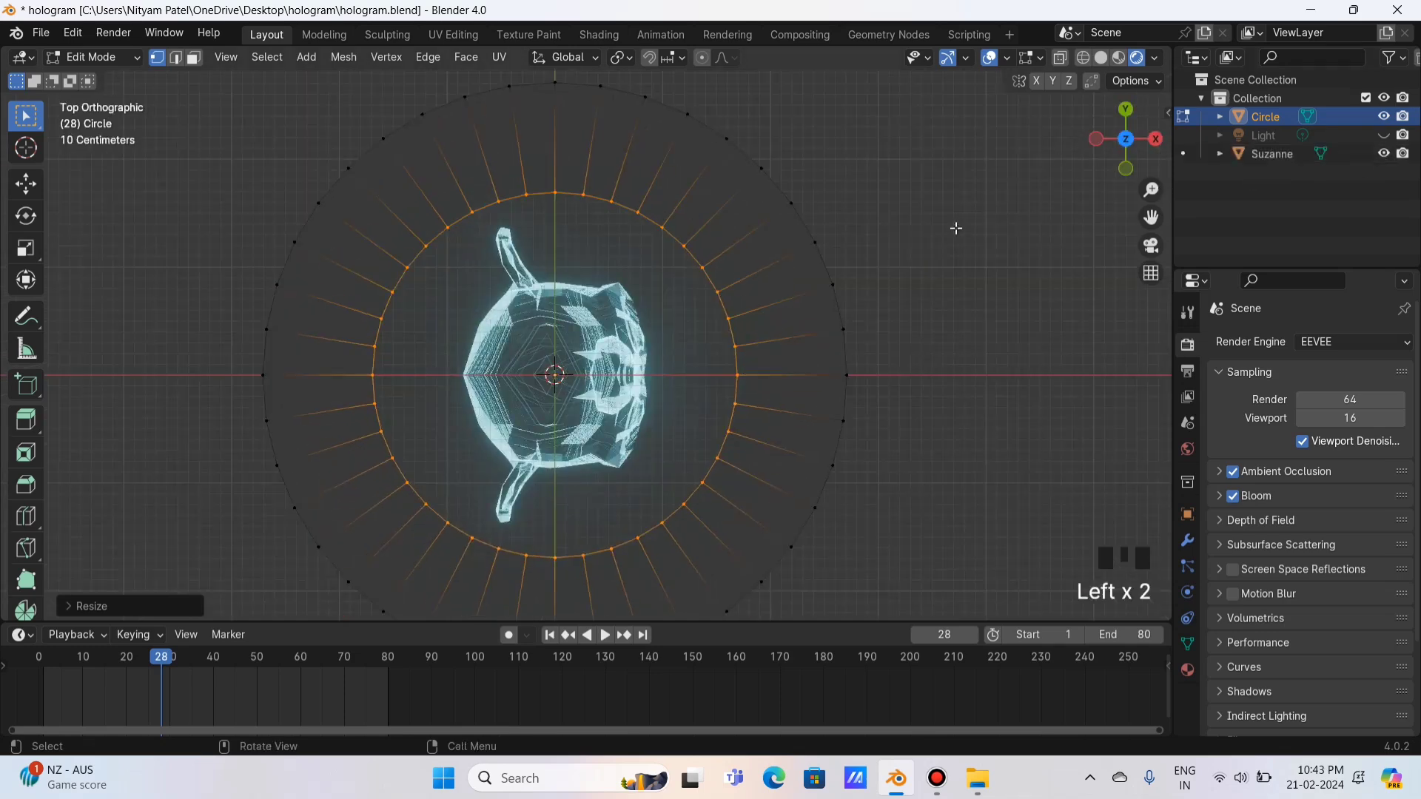
key(s)
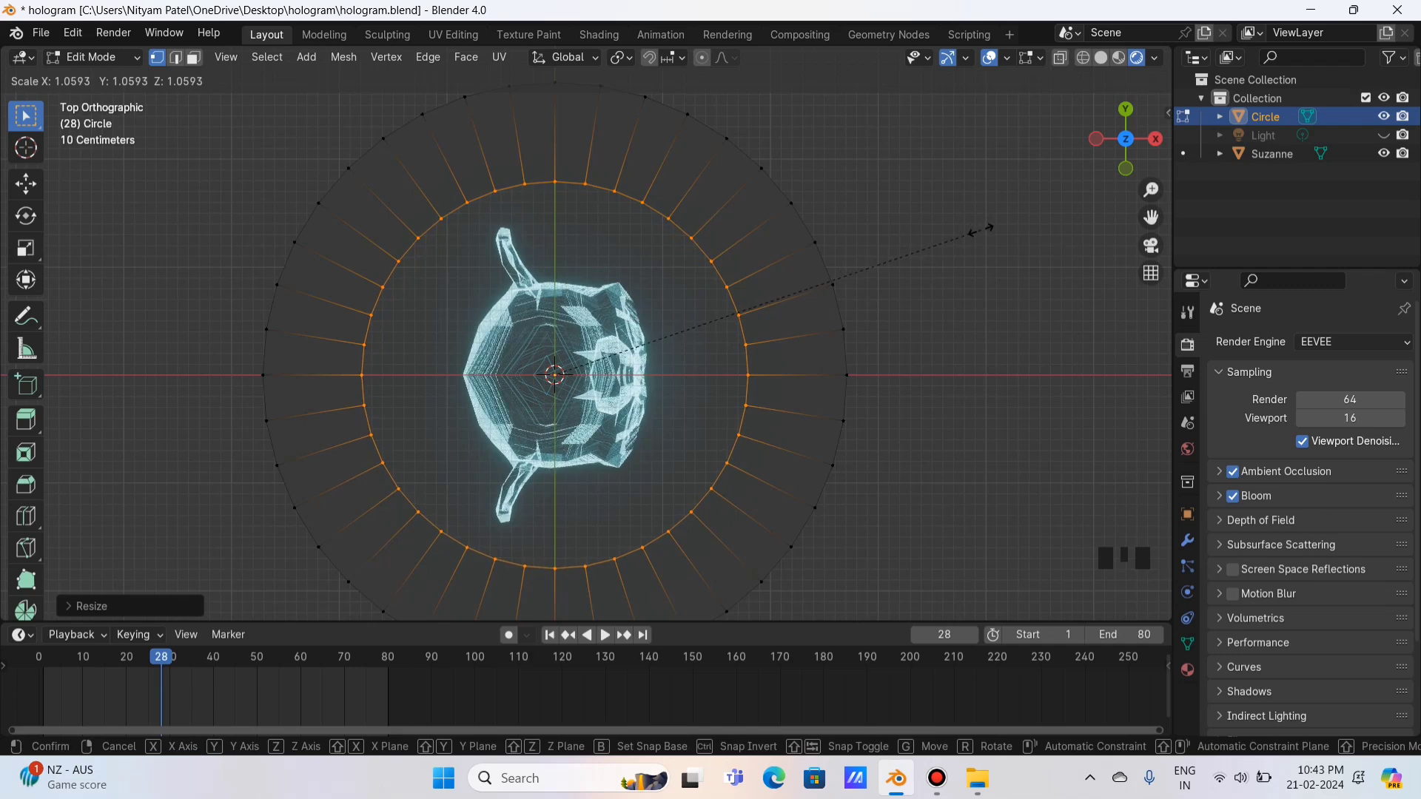
click(980, 234)
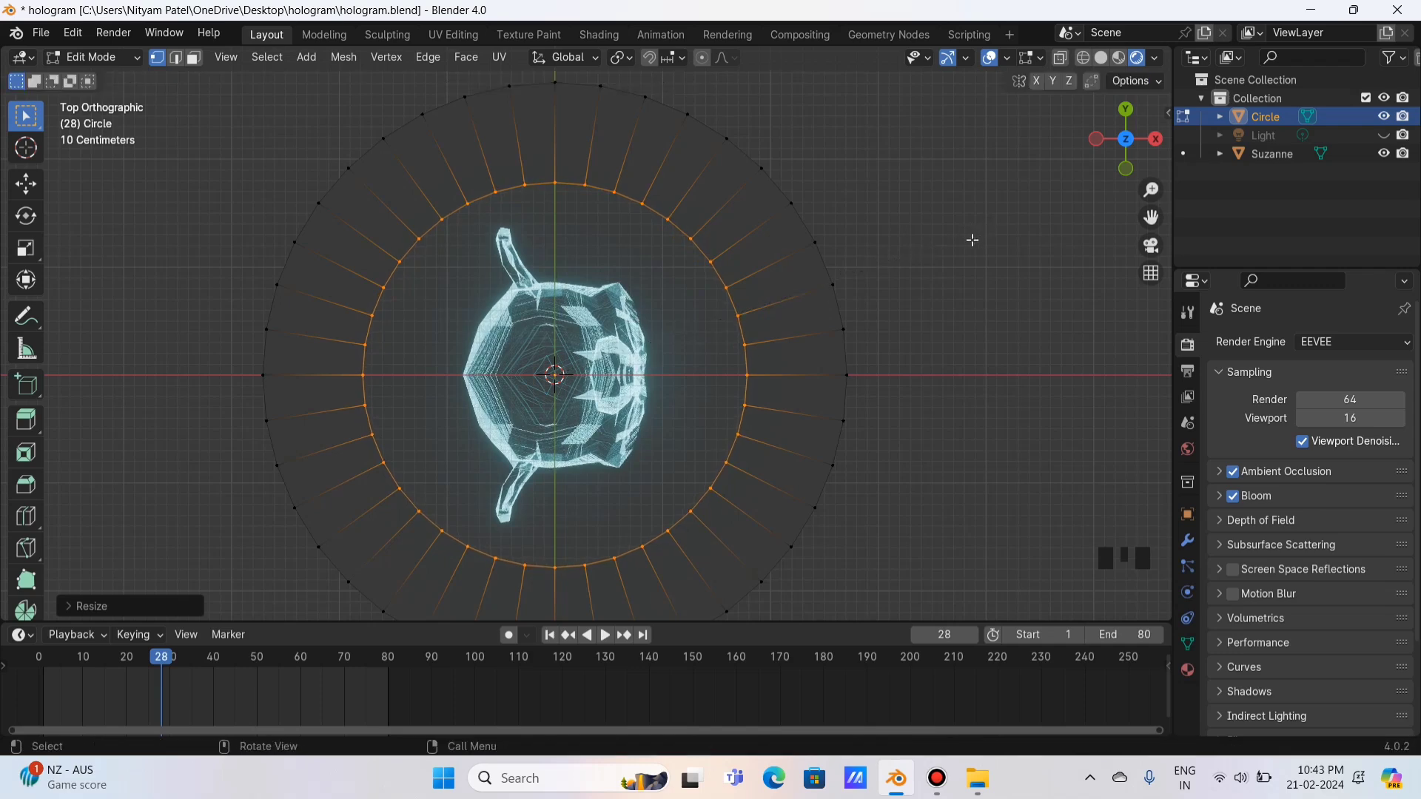
- Enlarge the whole ring slightly, and fine-tune the scale of its inner edge loop around the monkey head
key(a)
key(s)
click(960, 238)
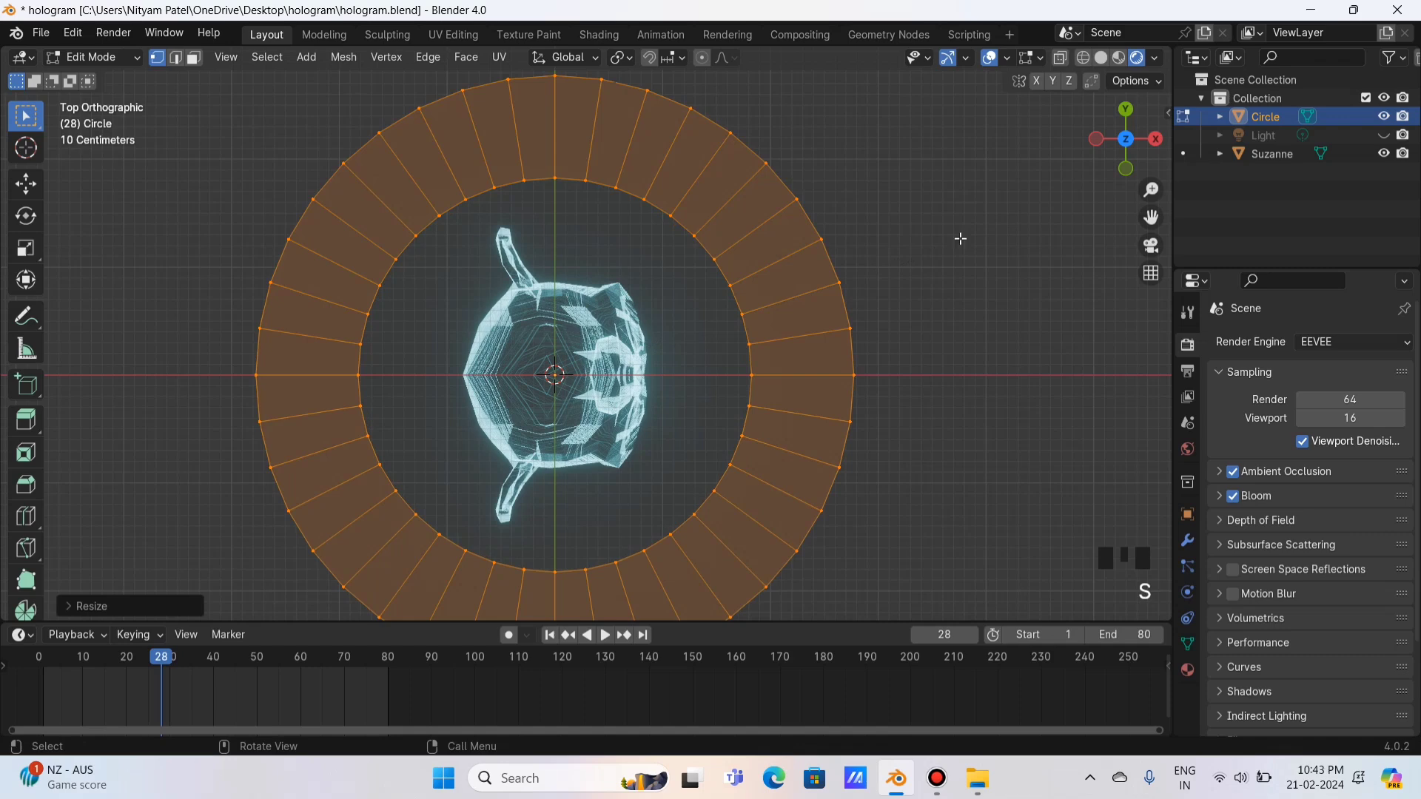
alt+click(696, 234)
key(s)
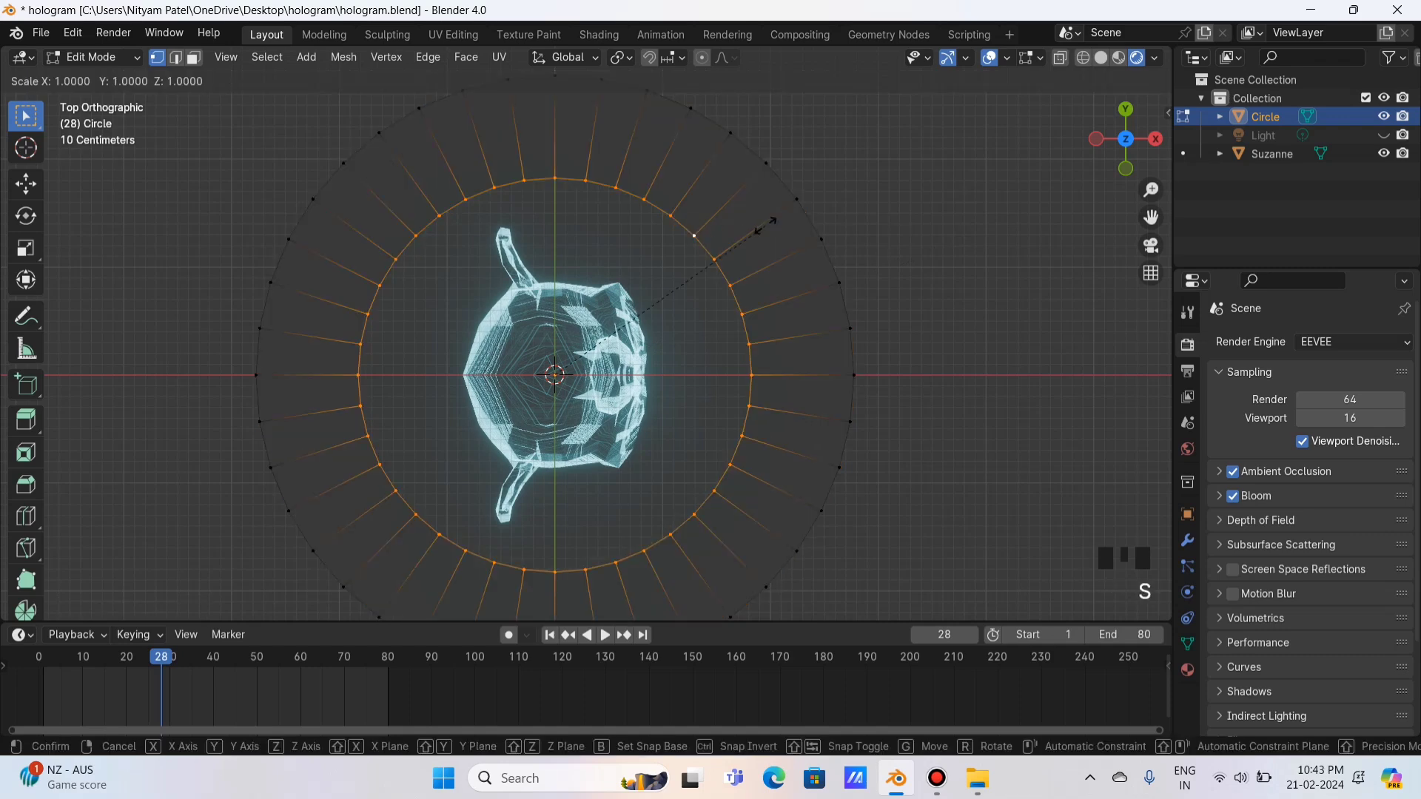
click(768, 226)
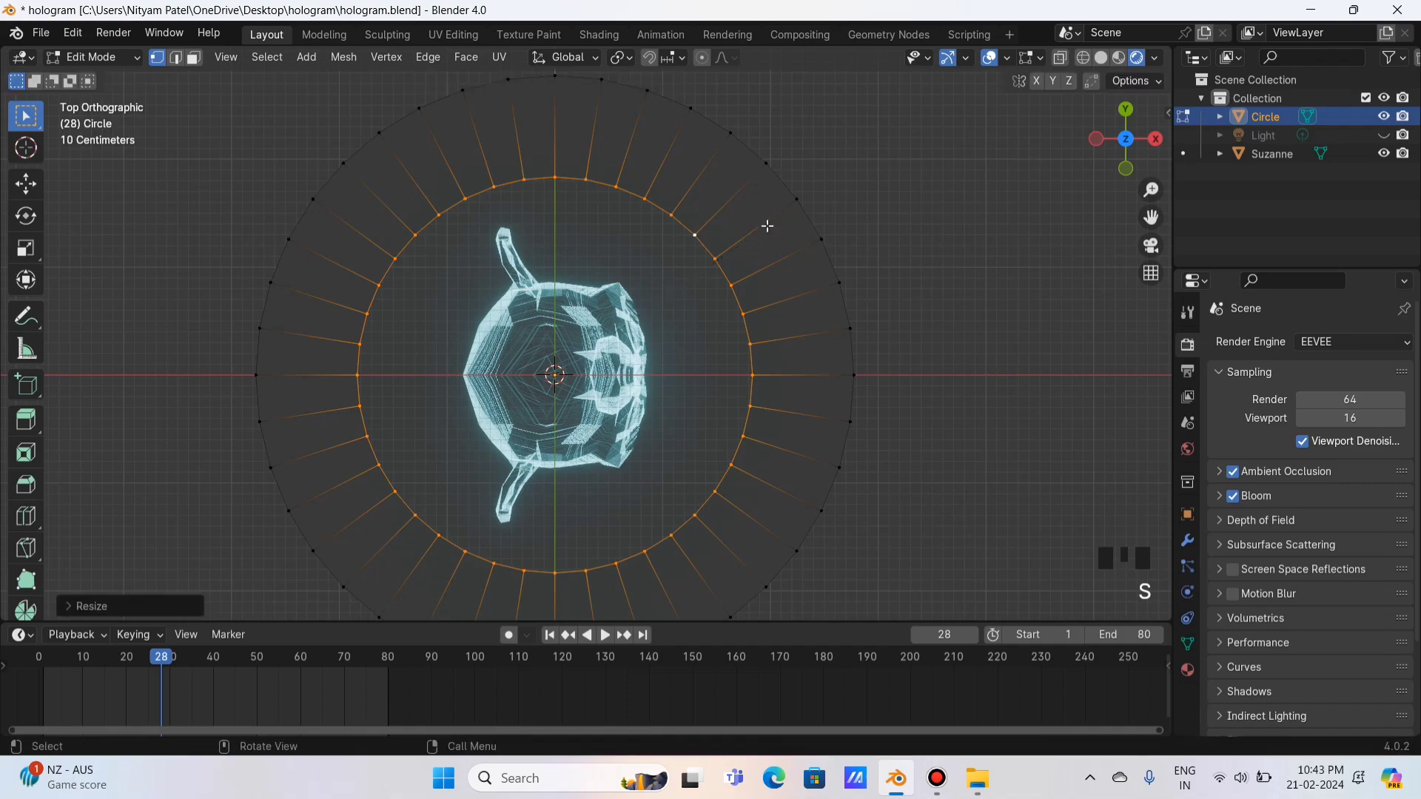
- Raise the ring's inner edge loop about 0.7 m along Z to form a sloped base, and check it from the right view
drag(1110, 171, 846, 336)
key(g)
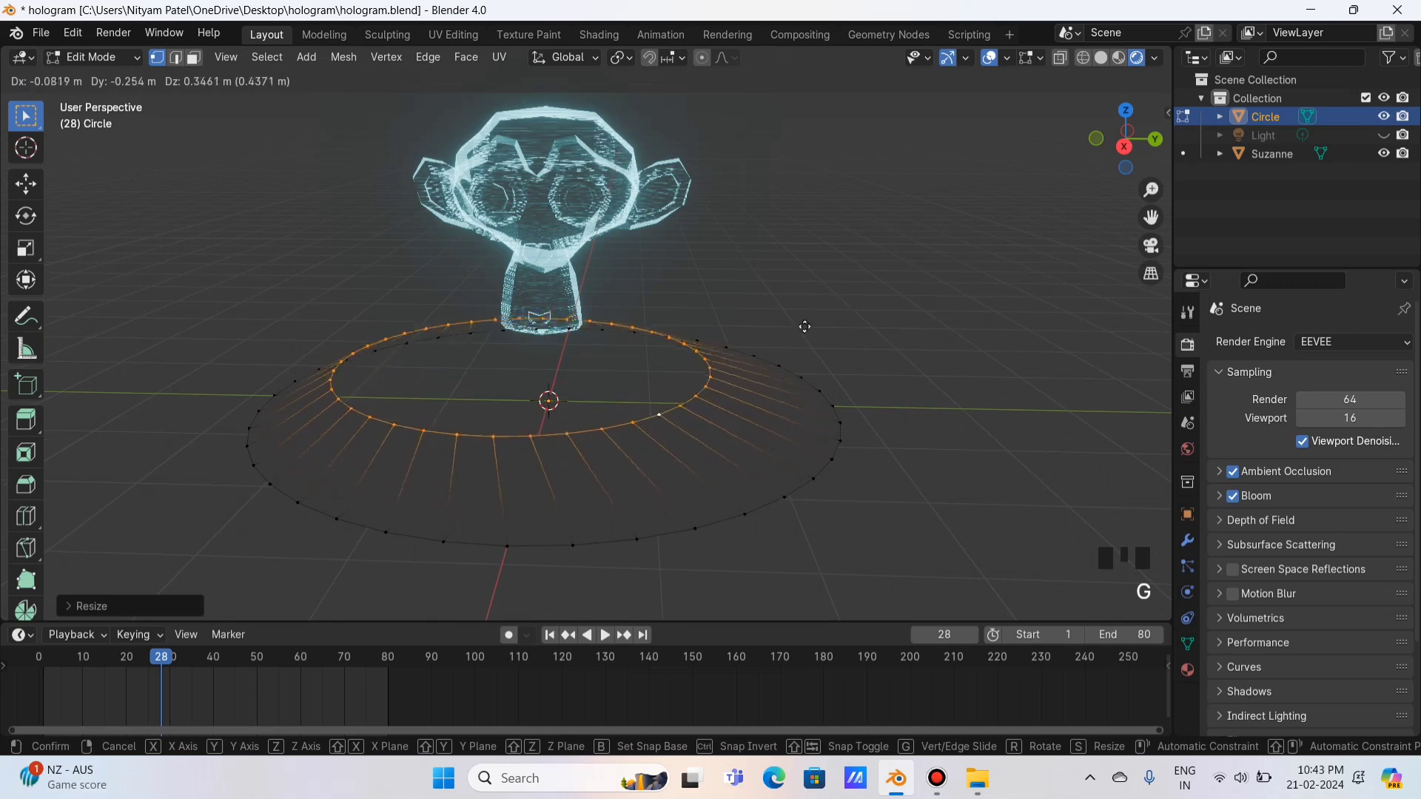
key(z)
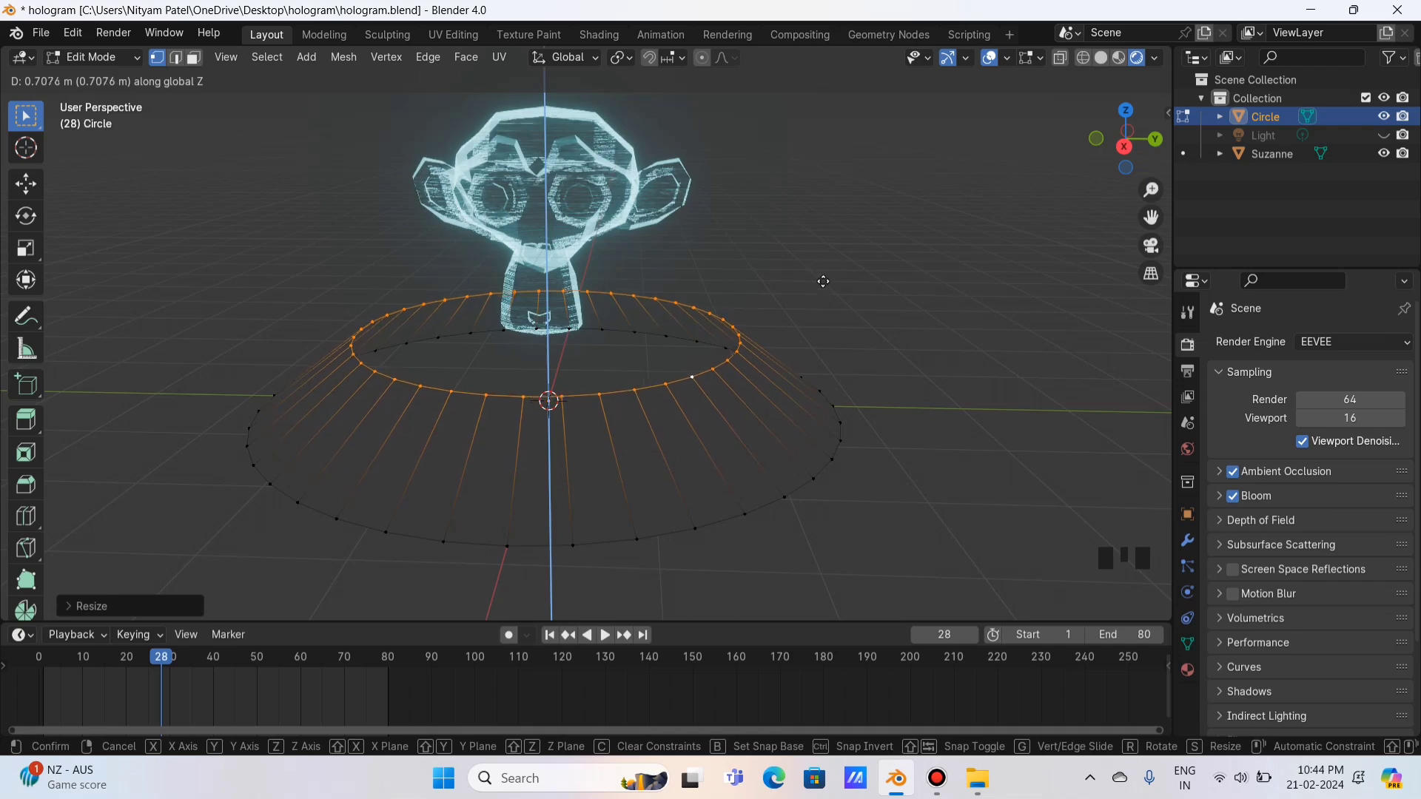
click(824, 284)
click(1124, 147)
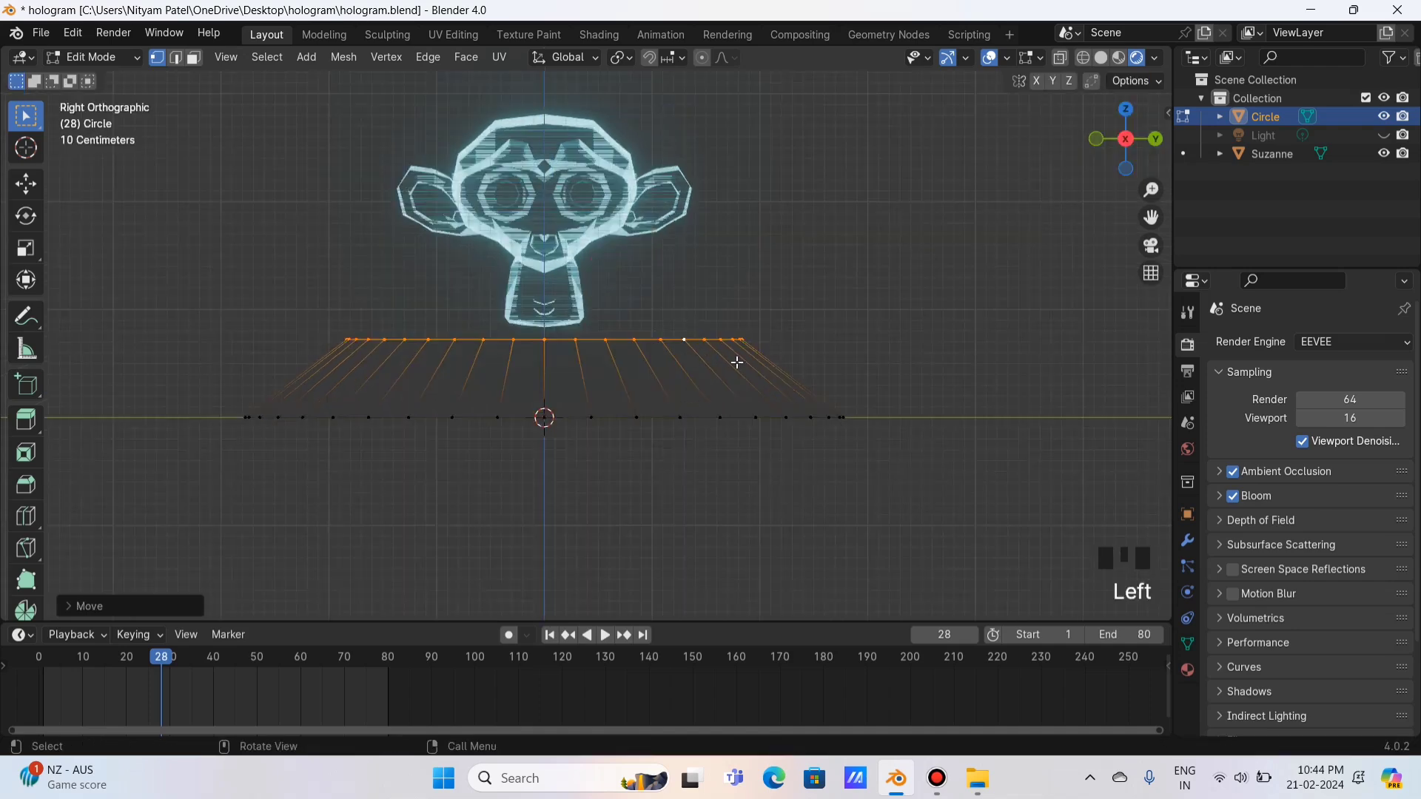
- Hide Suzanne and switch the viewport to solid shading to see the sloped base by itself
drag(1121, 148, 1056, 181)
click(1383, 153)
click(1102, 60)
- Extrude the base's upper edge loop in place and scale the new loop inward to form a narrow flat rim
key(e)
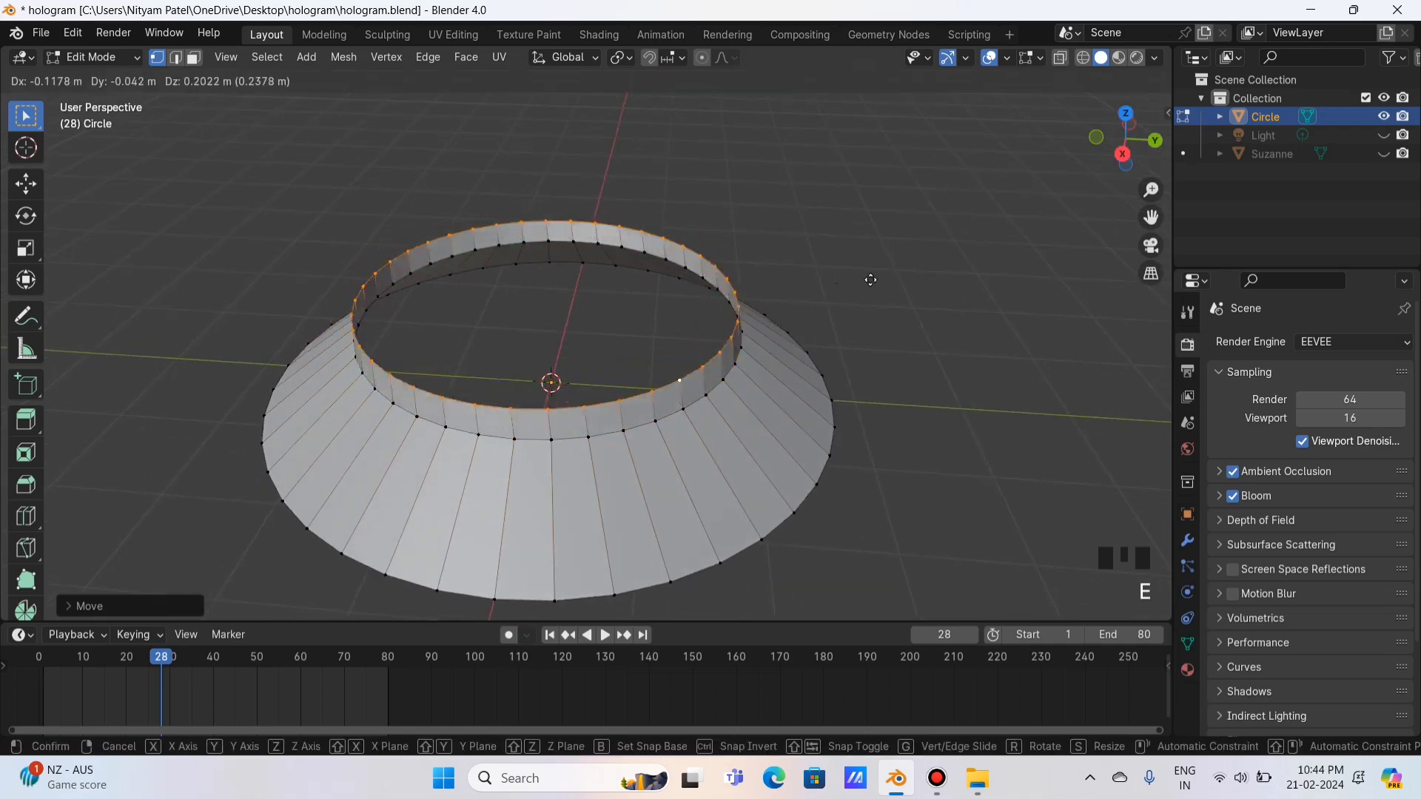
right_click(865, 279)
key(s)
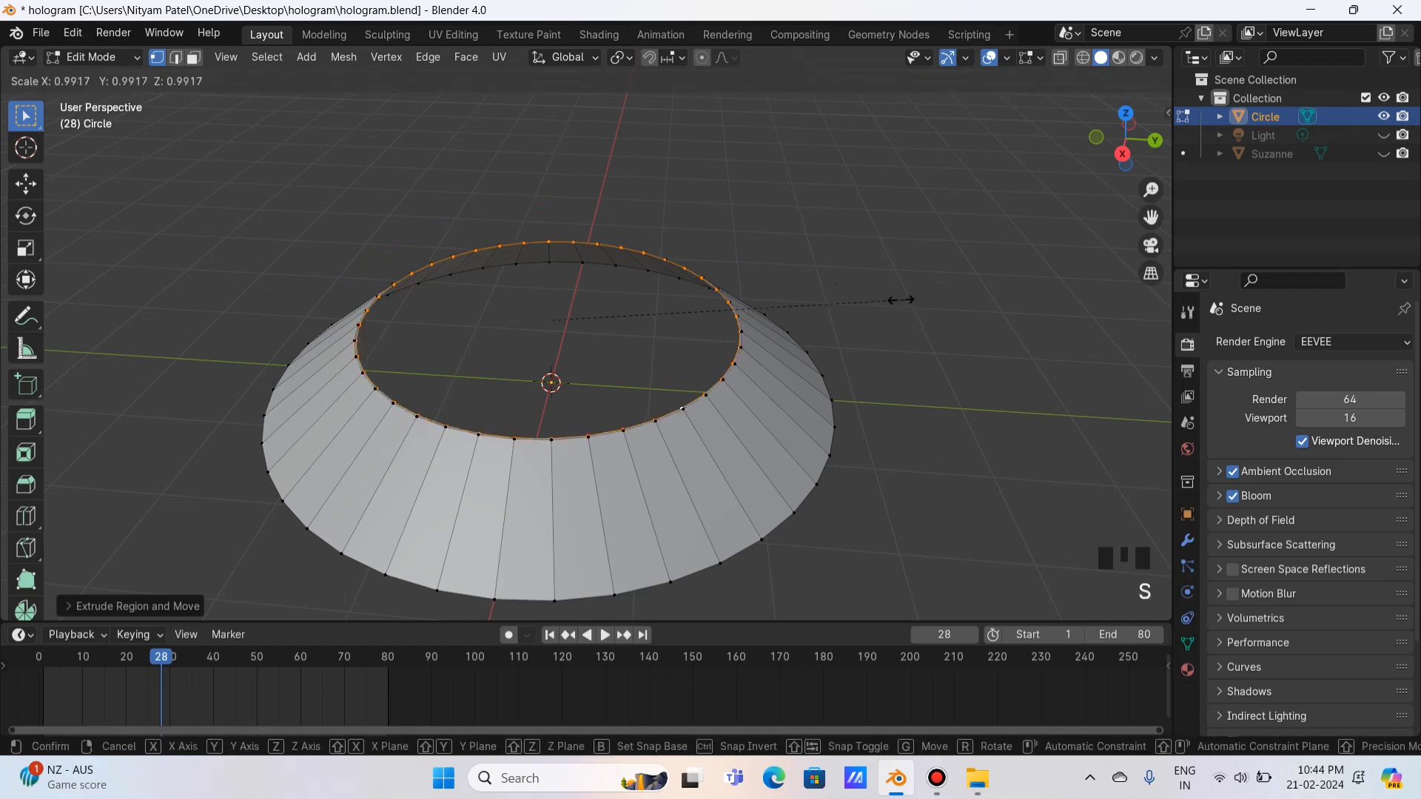
click(853, 303)
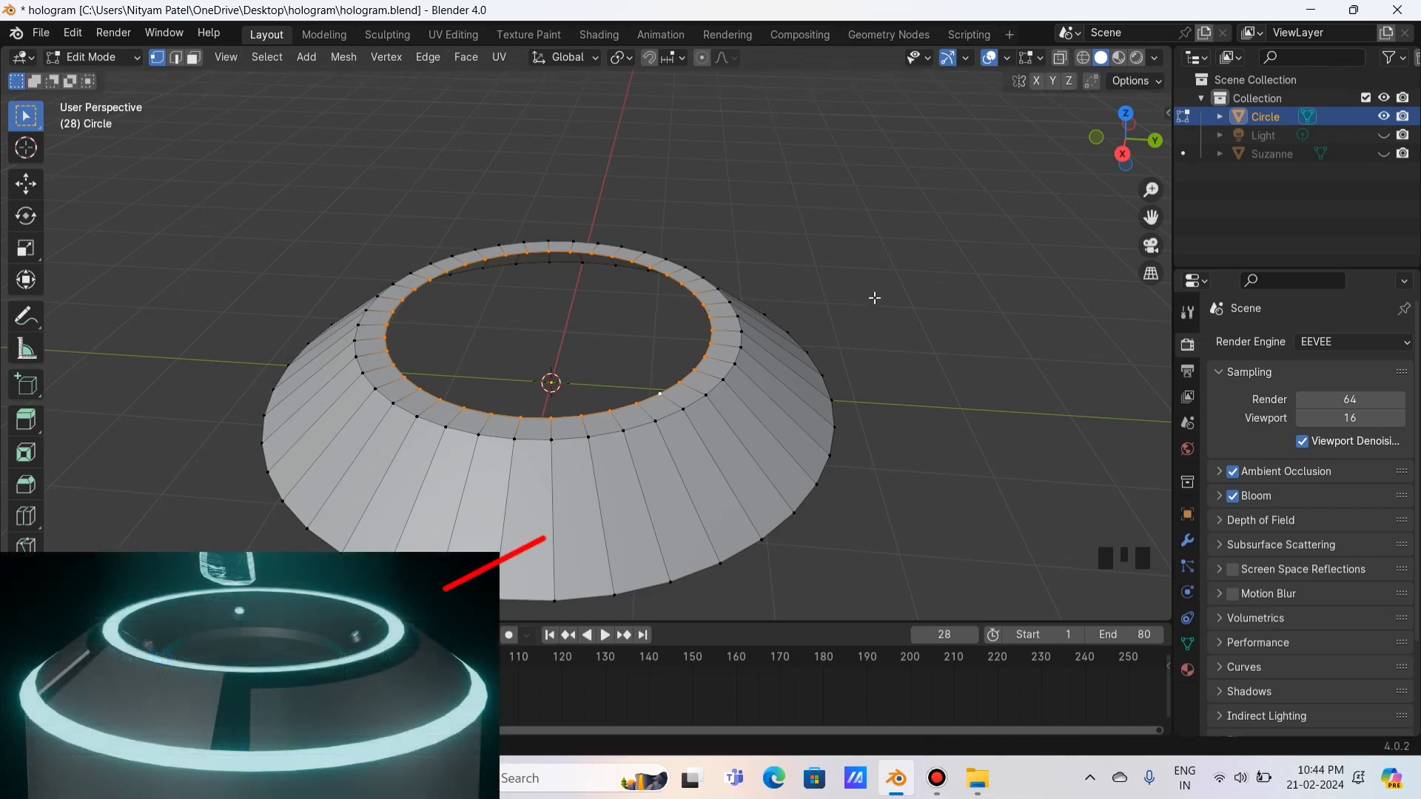
- Extrude the rim's inner loop in place, scale it to about 0.76, and lower it about 0.37 m along Z as a sloped recess
key(e)
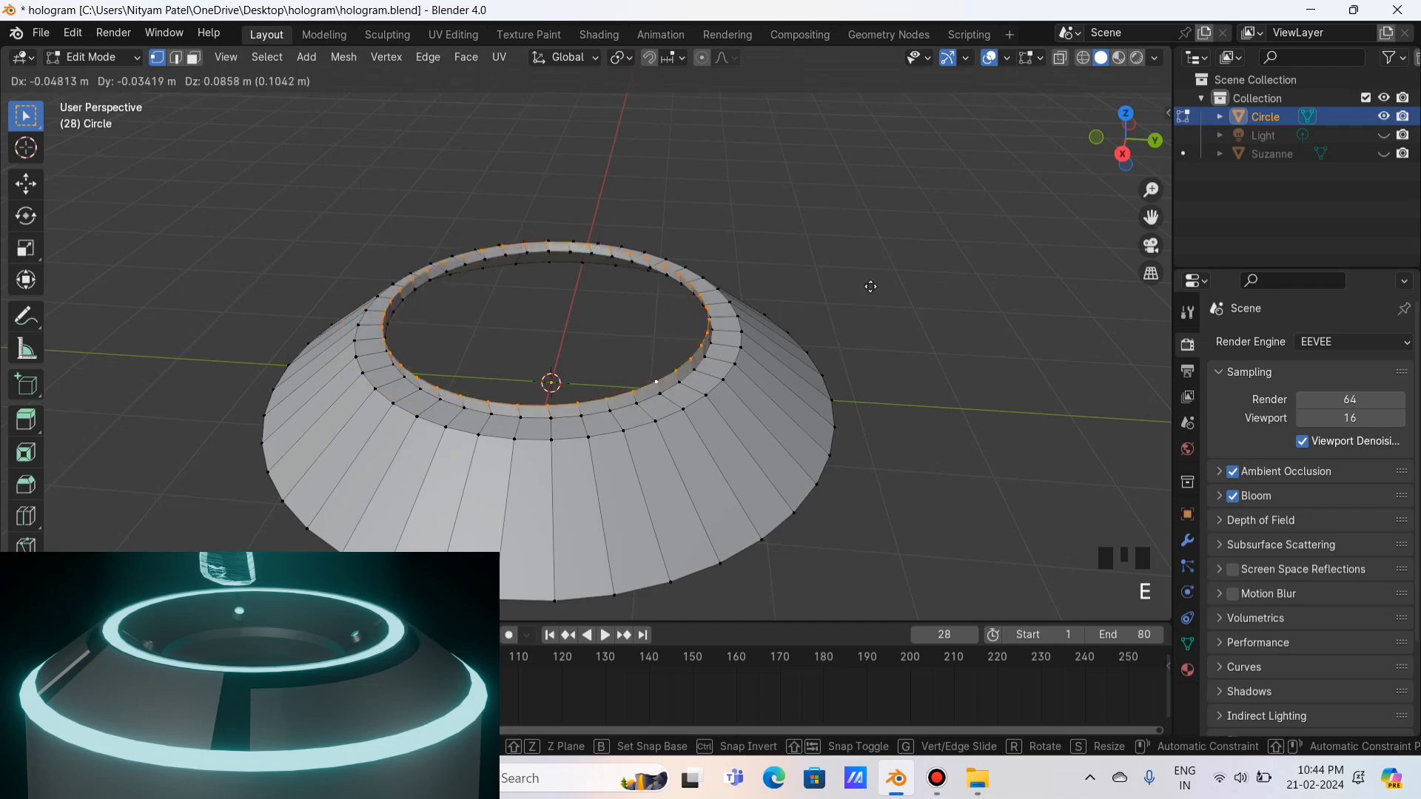
right_click(875, 300)
key(s)
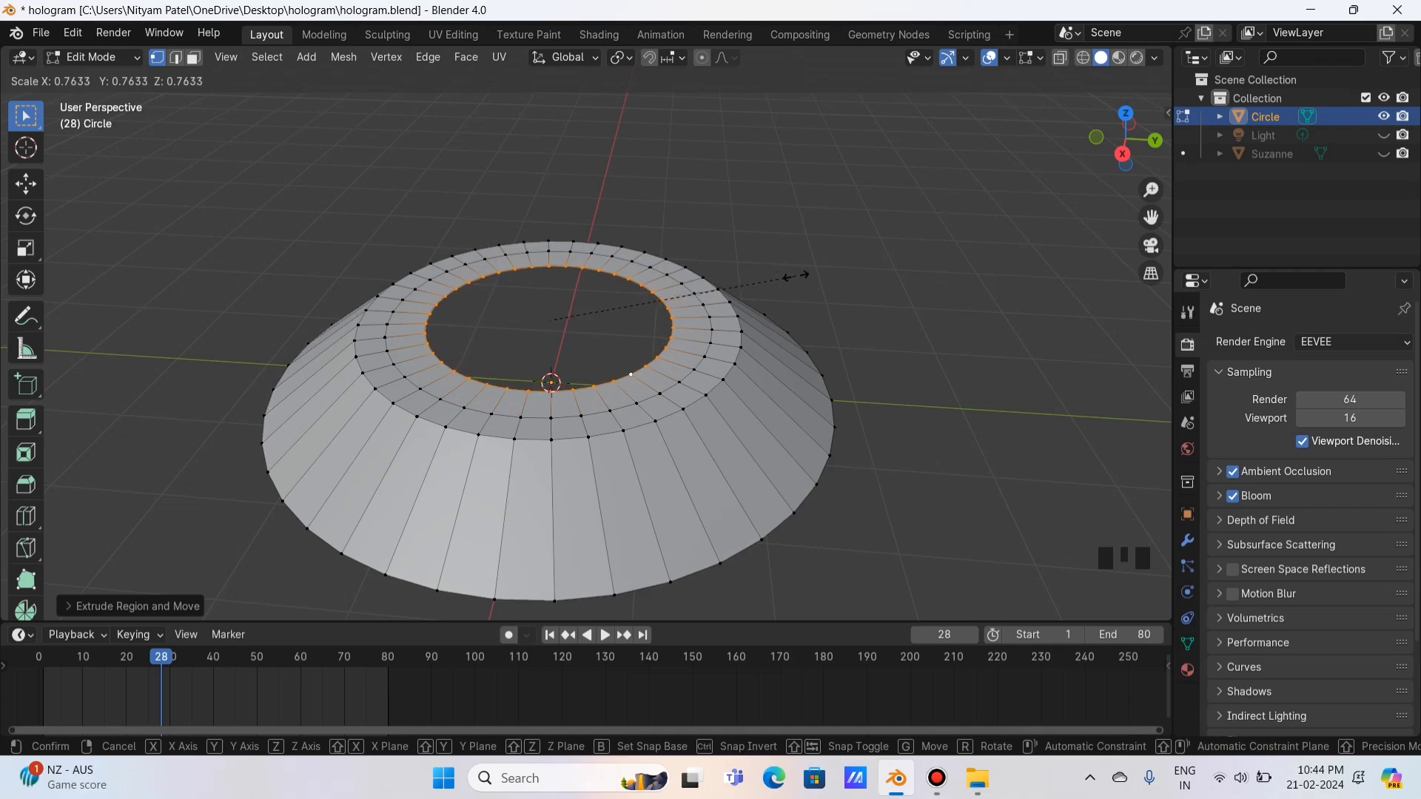
click(792, 275)
key(g)
key(z)
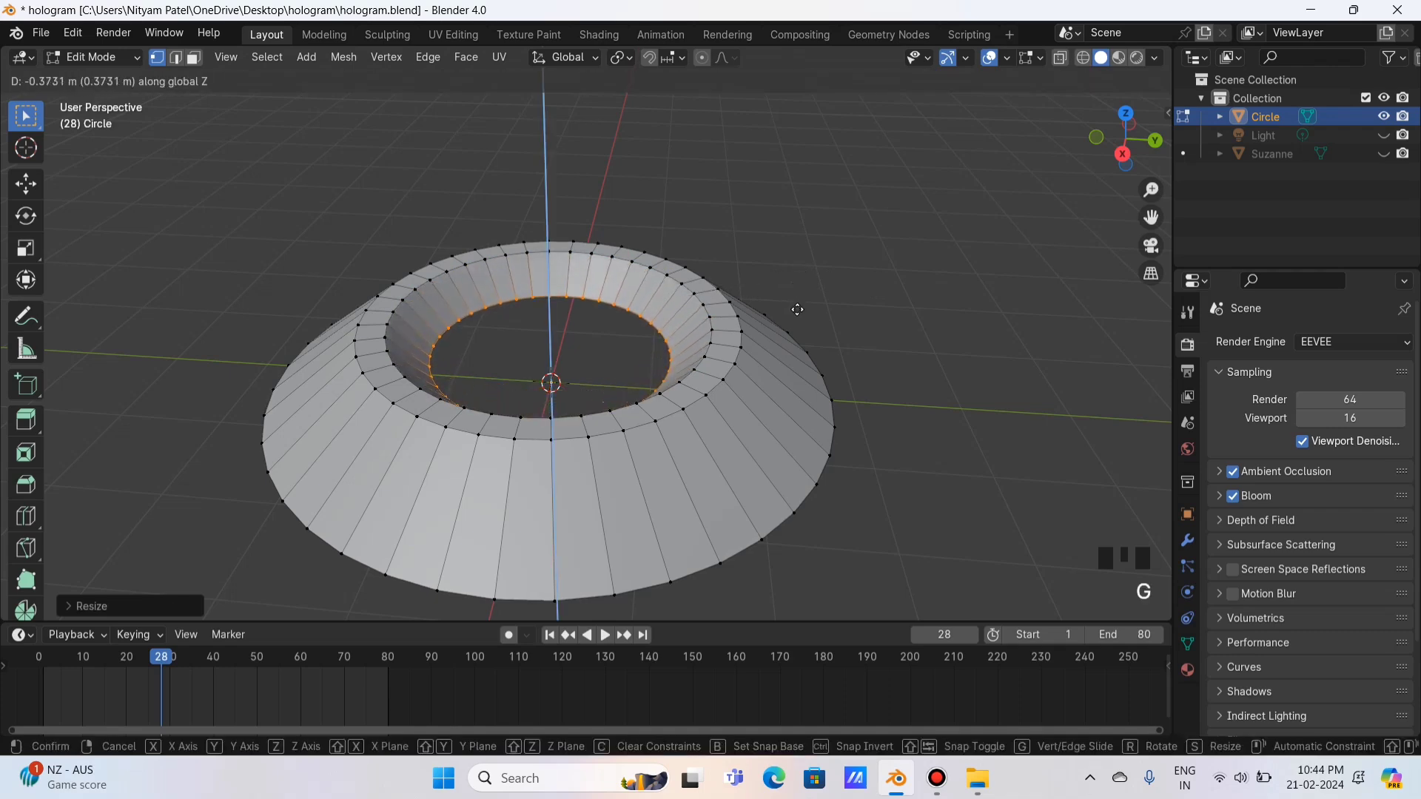
click(801, 309)
- From the right view with X-ray on, raise the recess's lower edge loop about 0.08 m along Z
click(1123, 154)
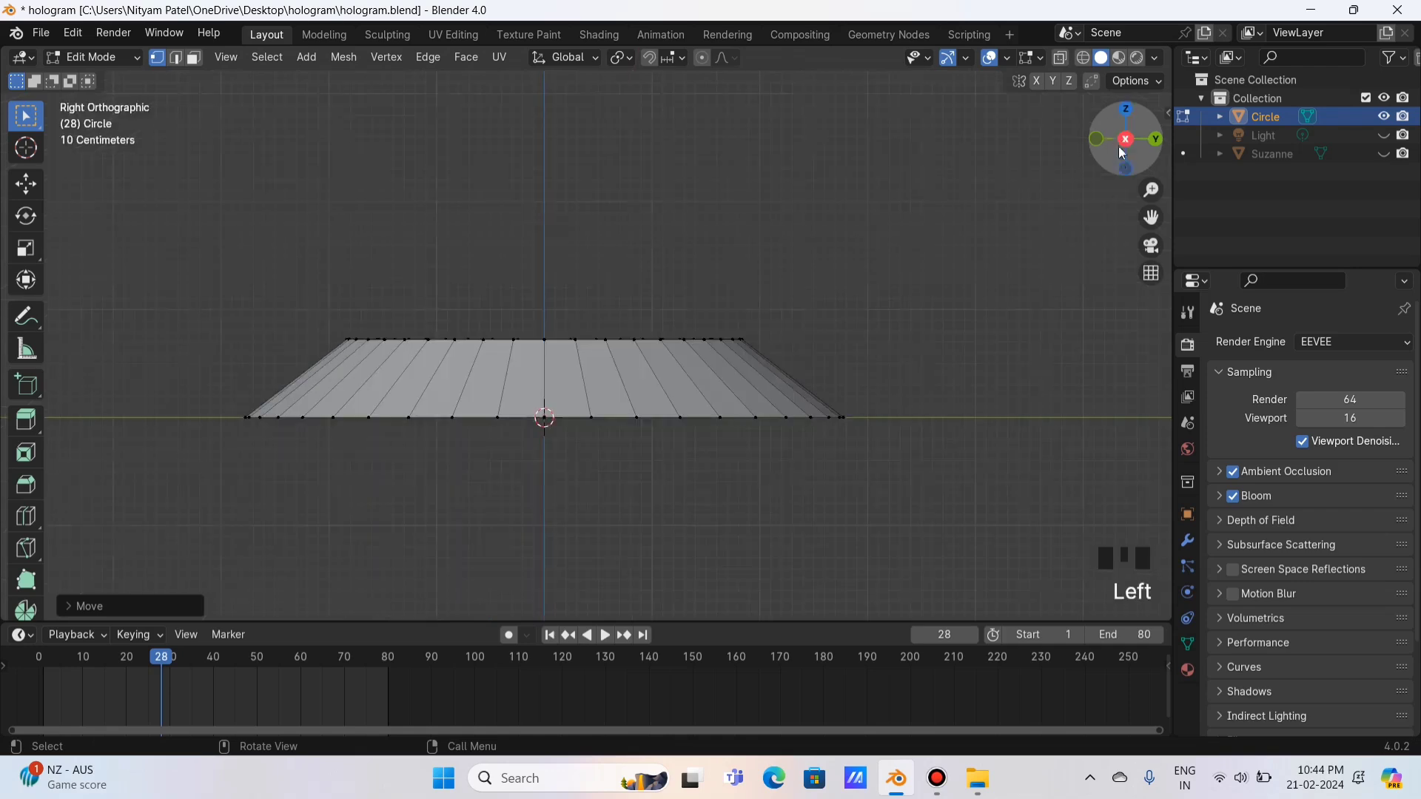
click(1060, 57)
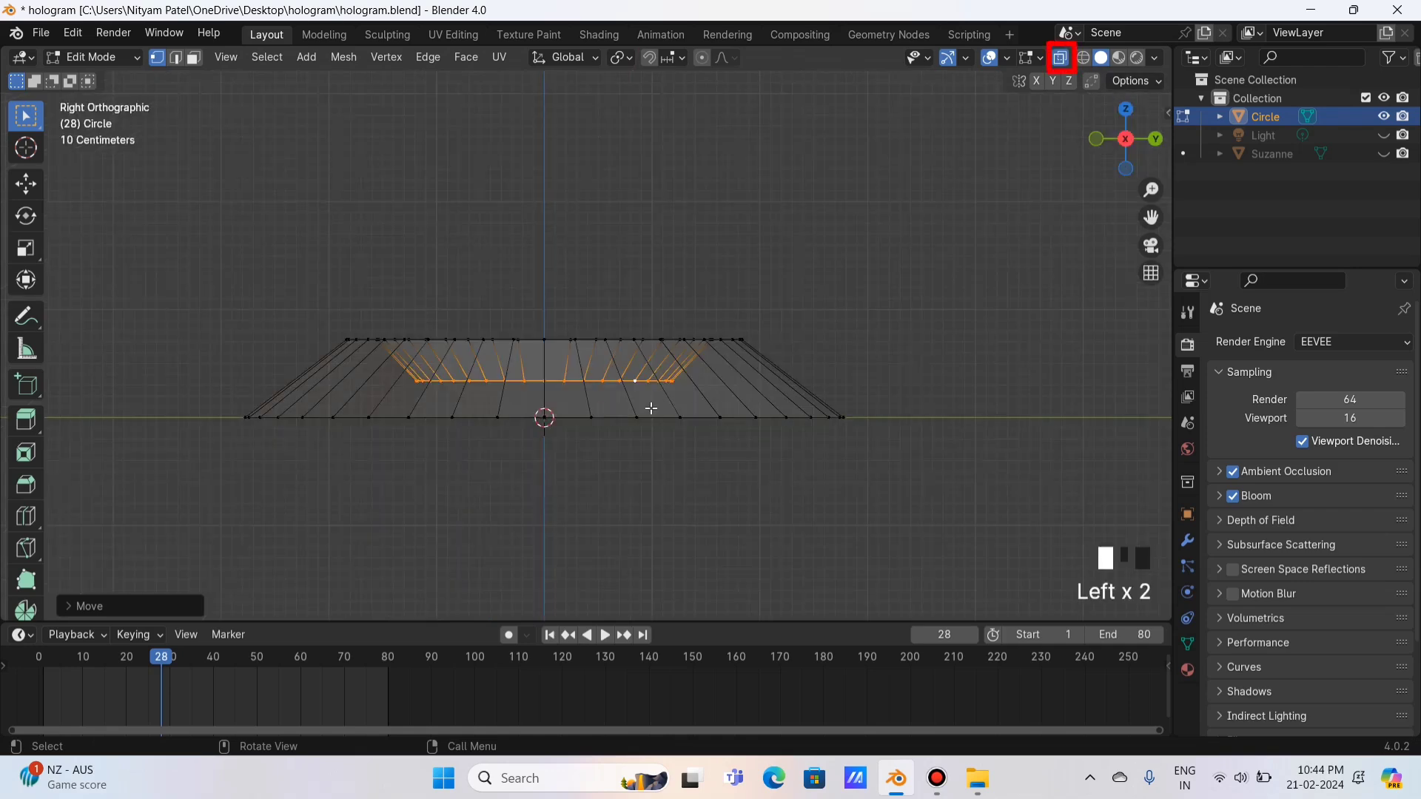
drag(1150, 216, 1171, 227)
scroll(1003, 254, up, 2)
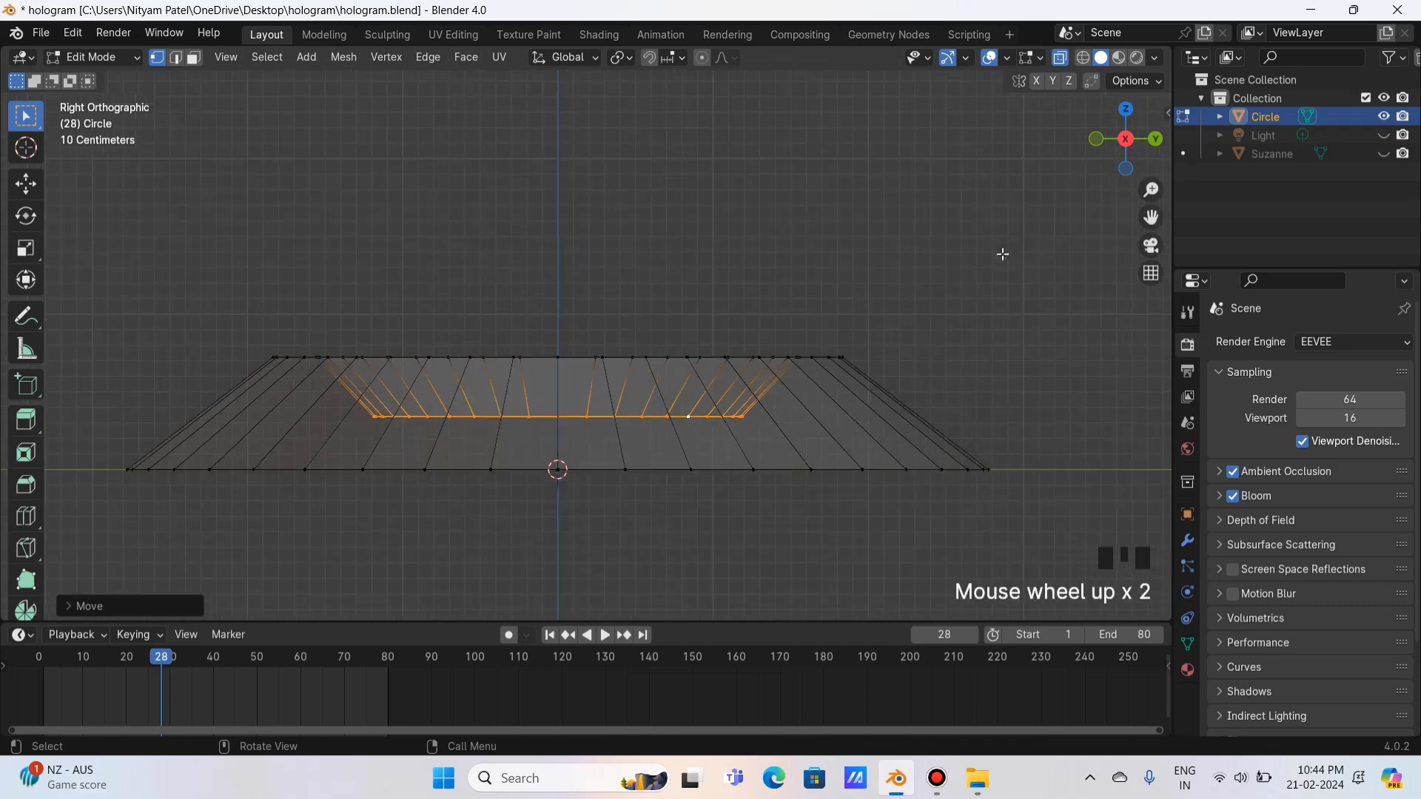
key(g)
key(z)
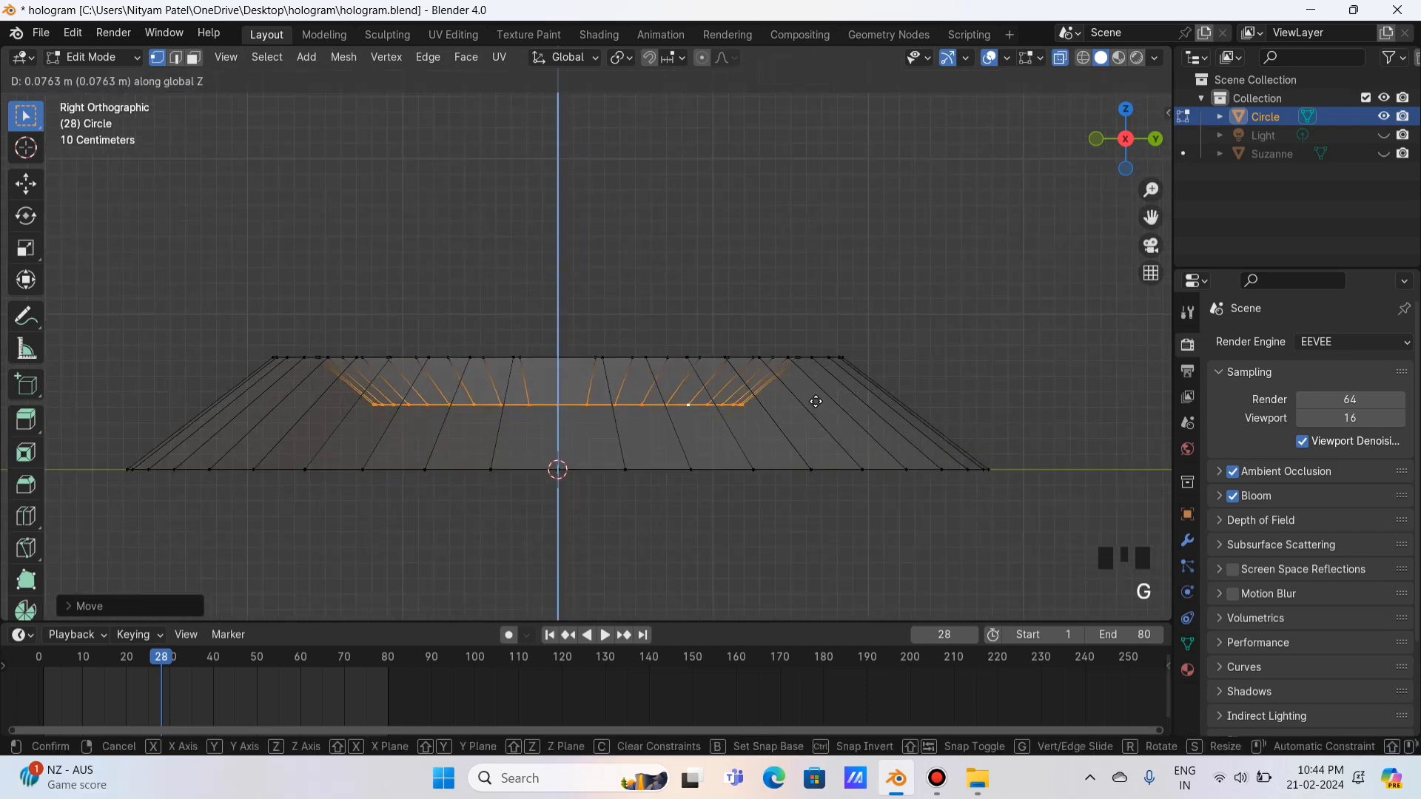
click(815, 404)
- With X-ray off, lower the recess's inner edge loop slightly along Z and scale it to about 0.91
mouse_move(1125, 140)
mouse_down()
mouse_move(1118, 169)
mouse_move(1125, 136)
mouse_up()
click(1061, 58)
key(g)
key(z)
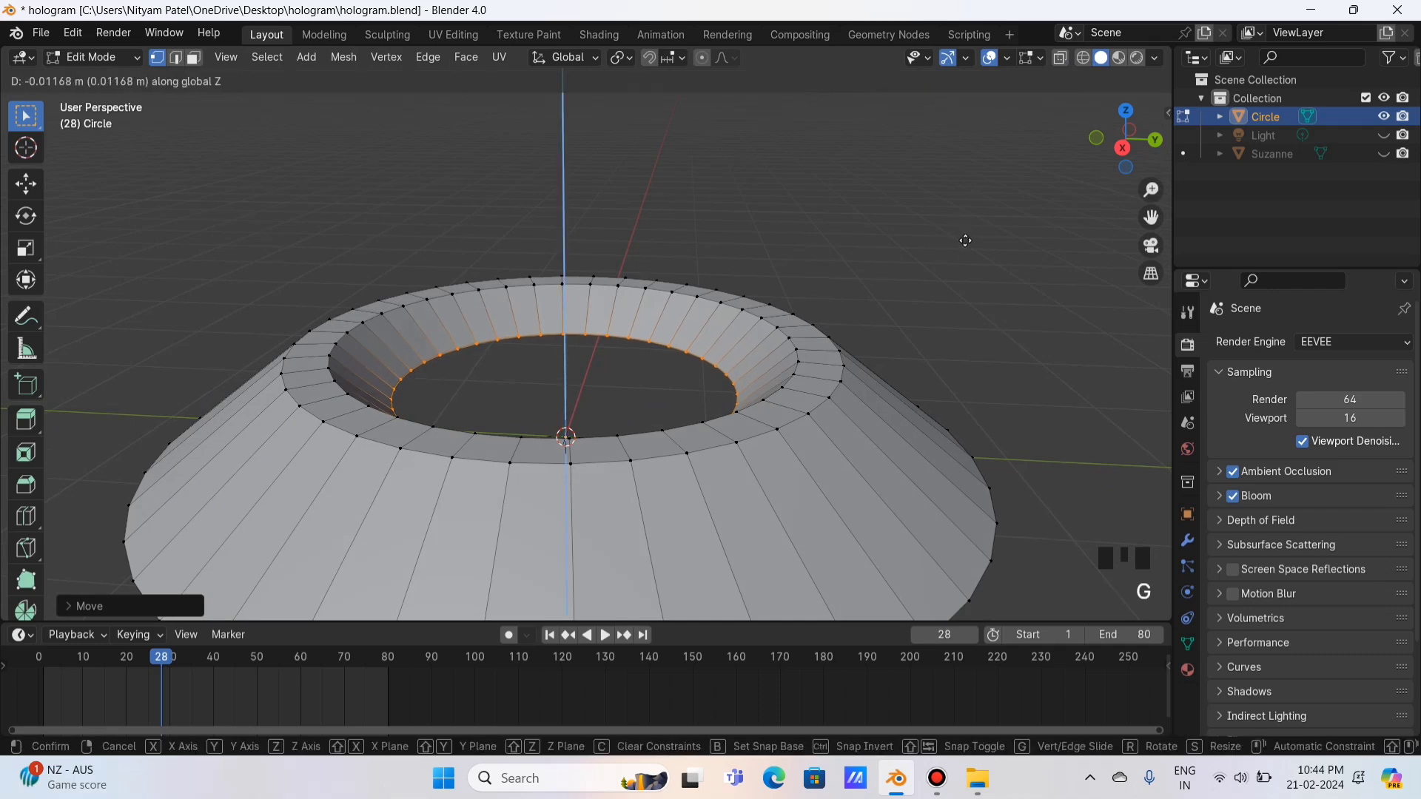
click(966, 244)
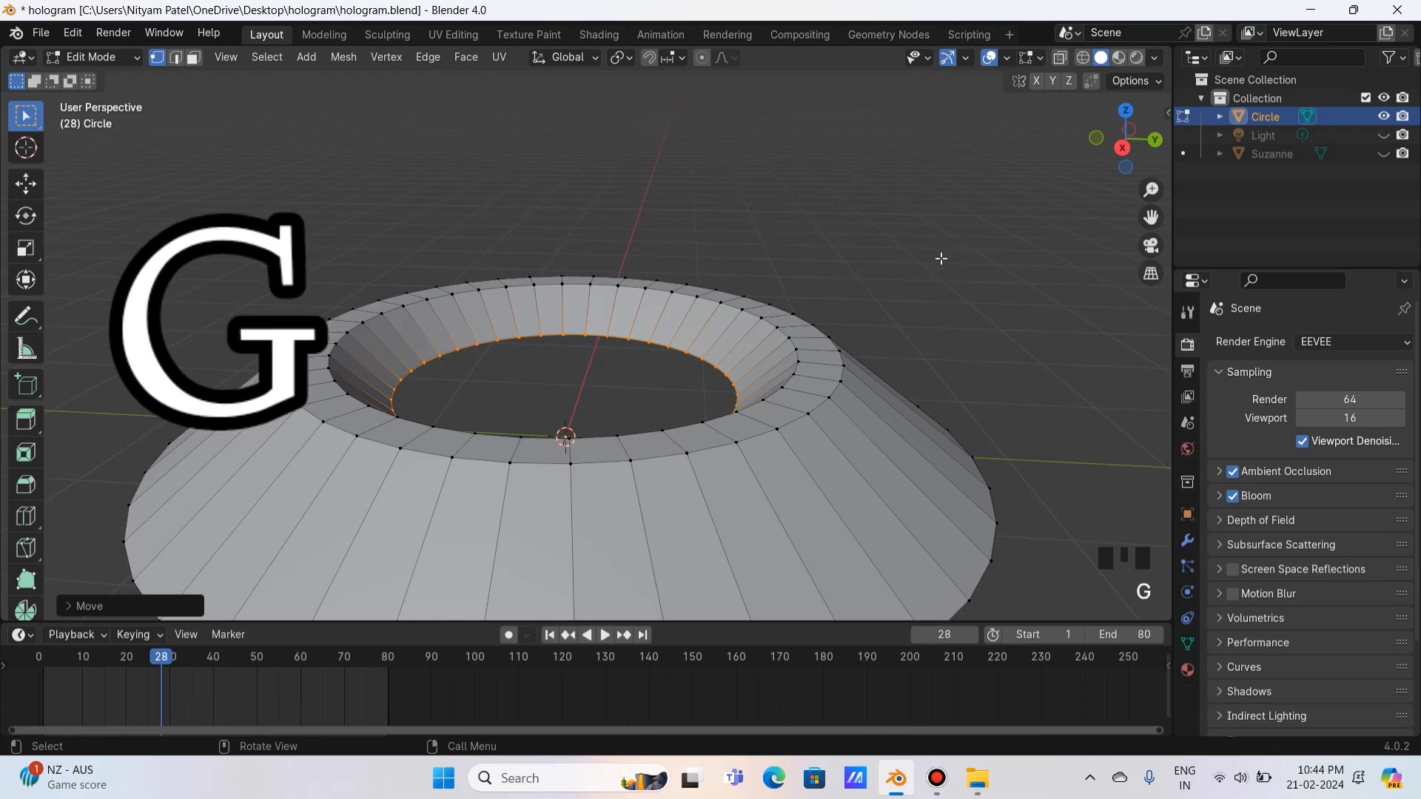
key(s)
key(e)
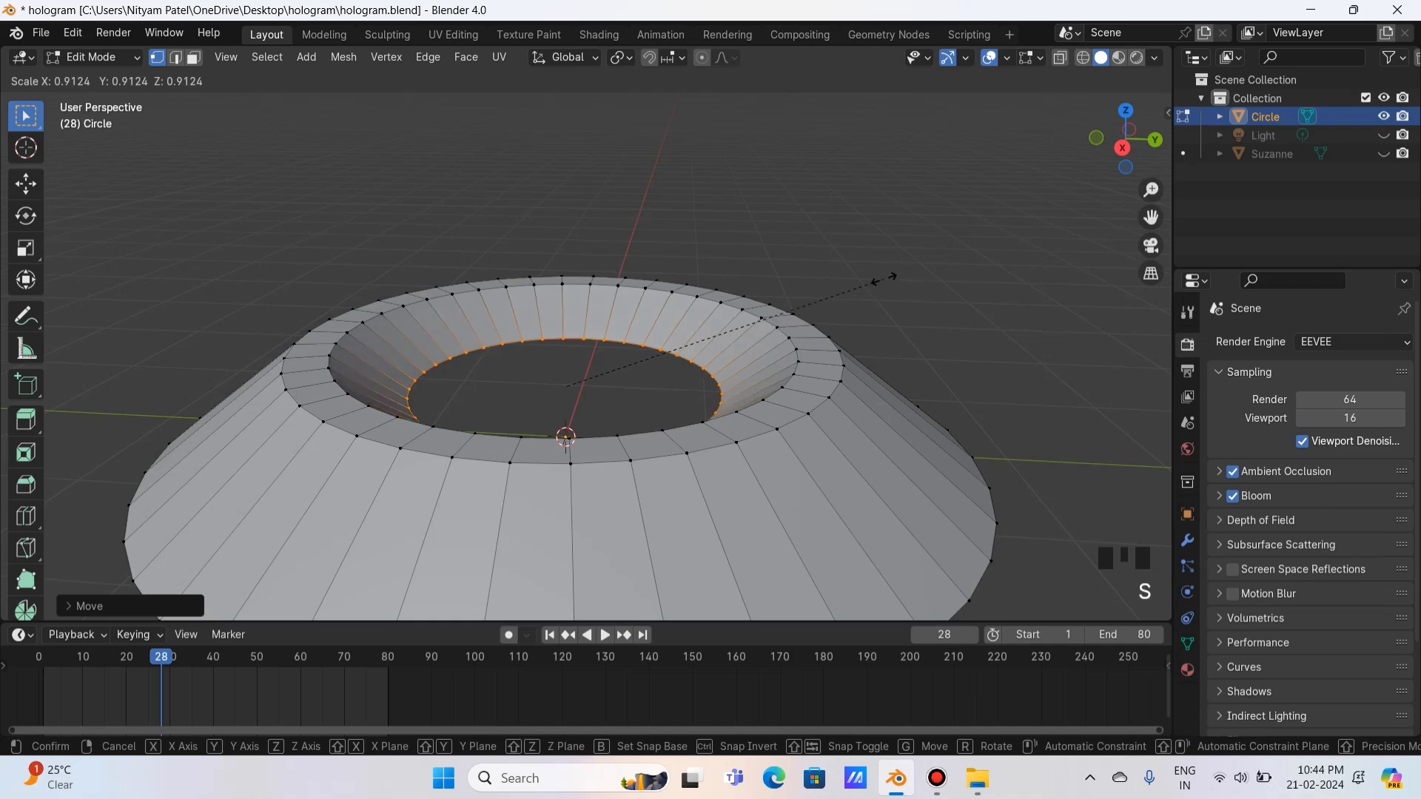
click(889, 279)
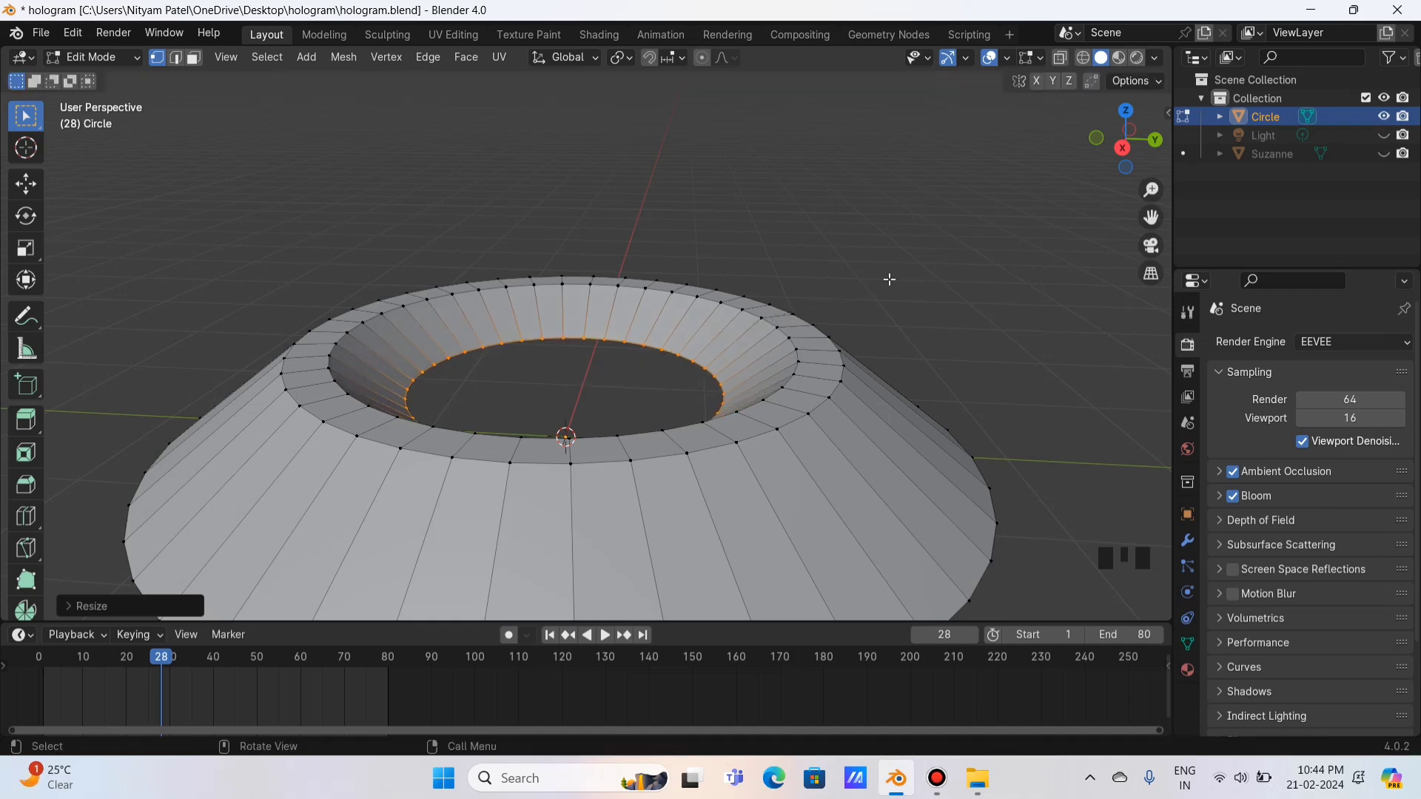
- Extrude the recess's inner loop about 0.10 m downward as a short wall, and check it in X-ray from the right view
key(e)
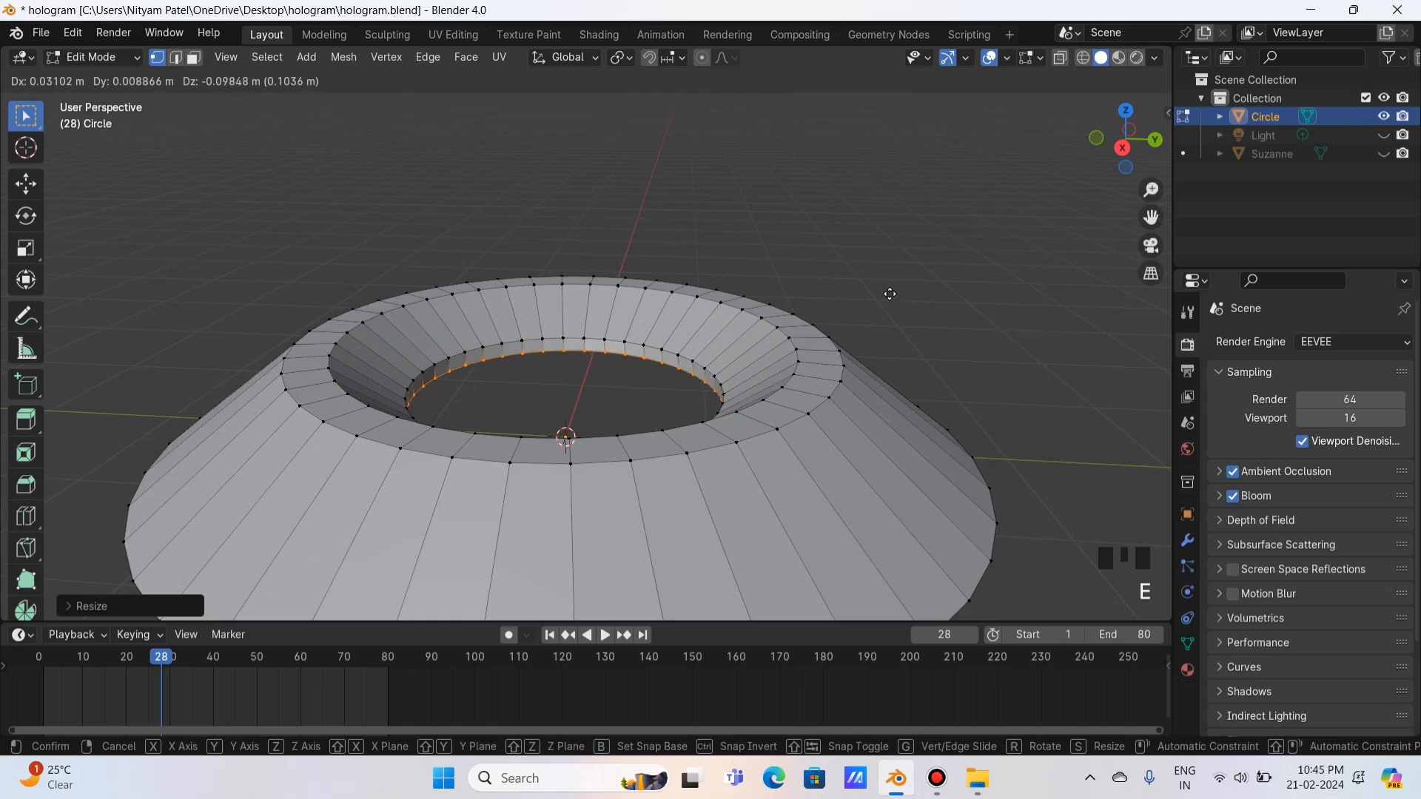
click(889, 294)
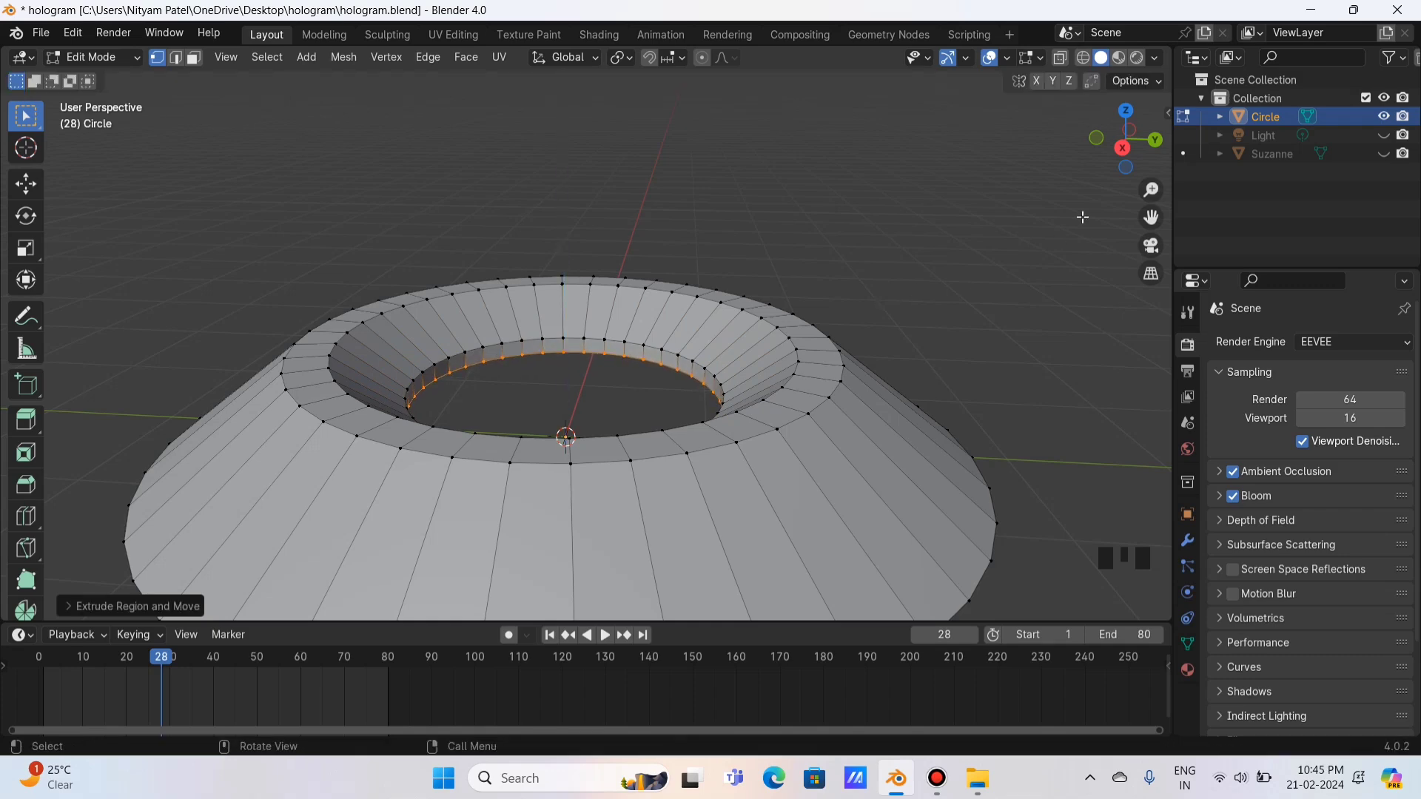
click(1124, 150)
click(1063, 59)
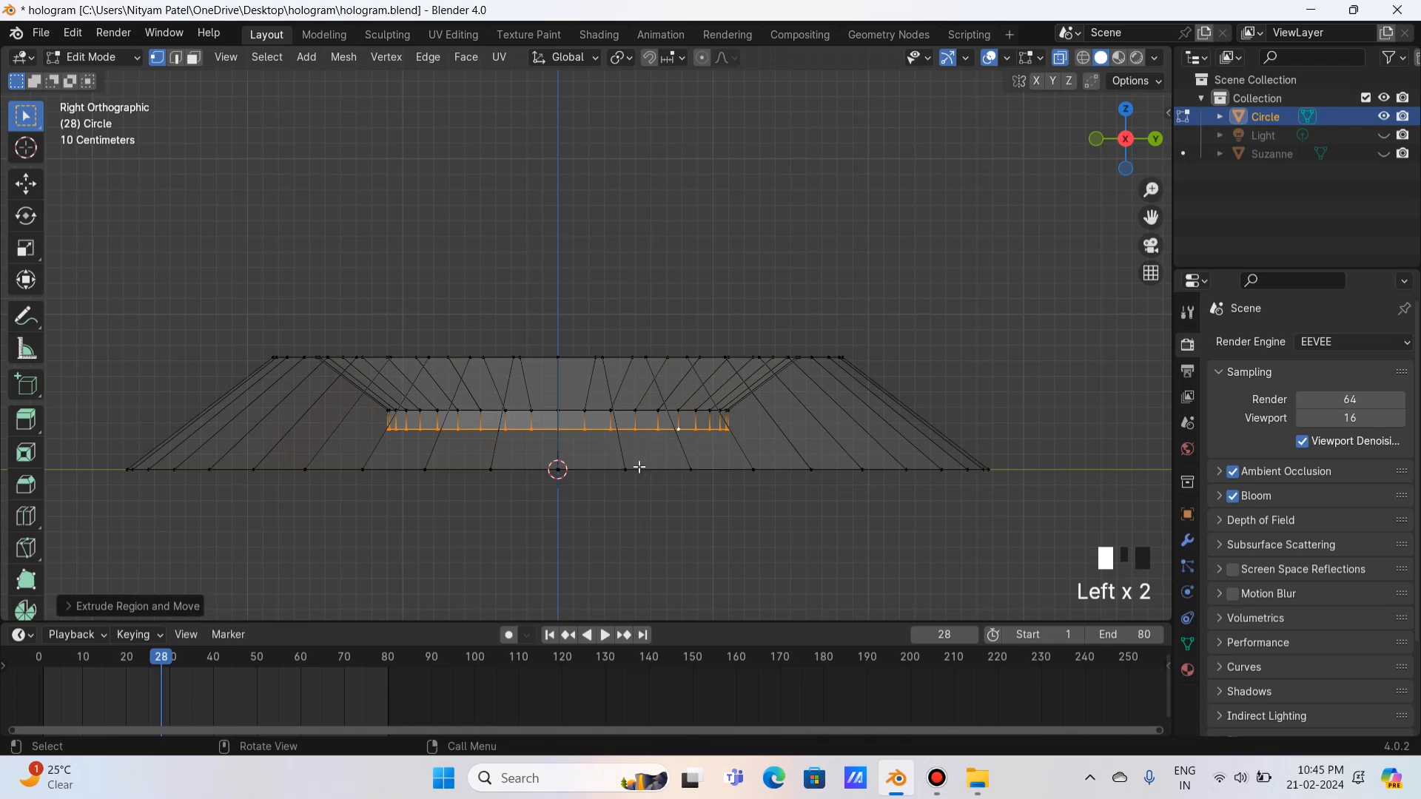
- From below the base, select the outer bottom loop and the inner wall's bottom loop, and close the underside with Bridge Edge Loops
drag(1117, 141, 1130, 138)
scroll(875, 189, down, 2)
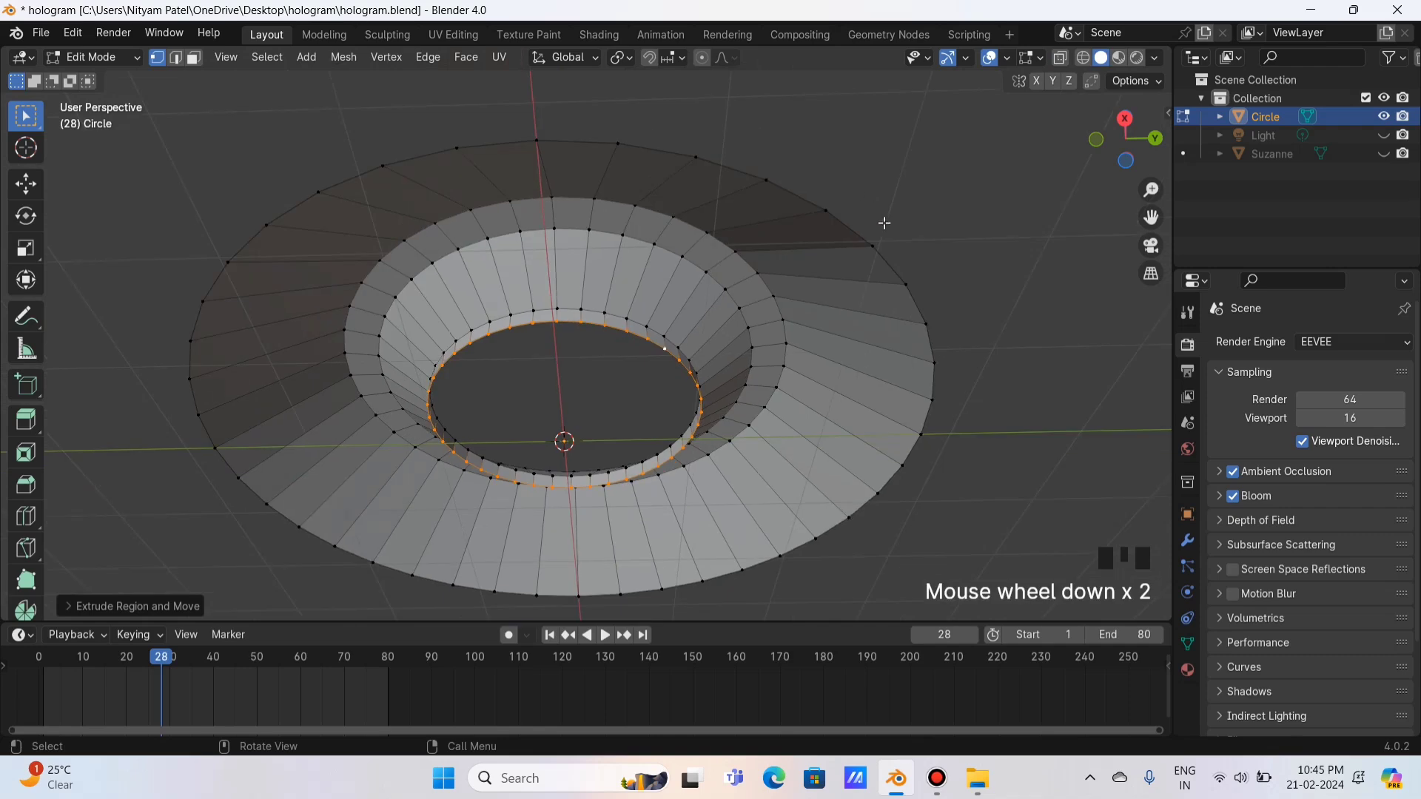
alt+click(767, 221)
scroll(613, 372, up, 2)
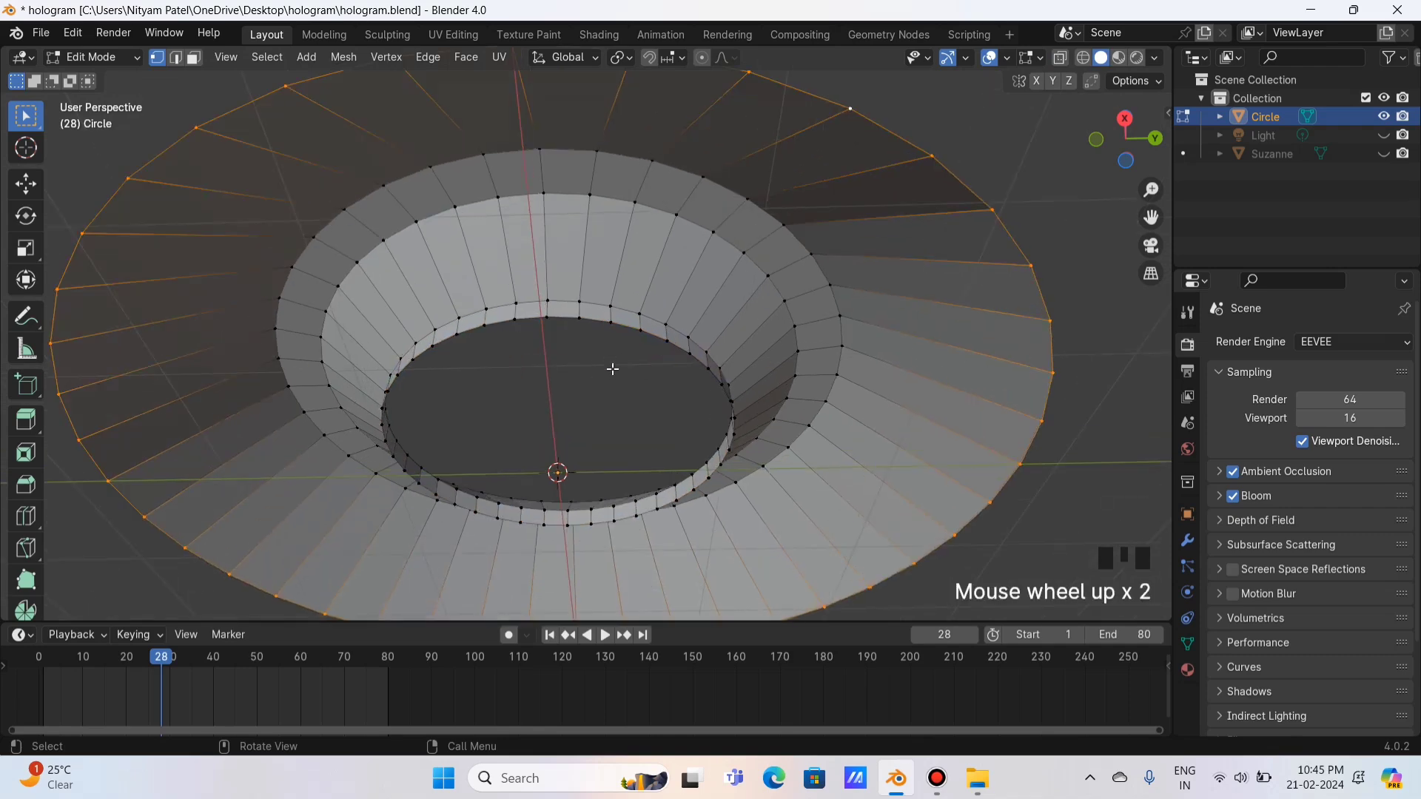
alt+shift+click(651, 341)
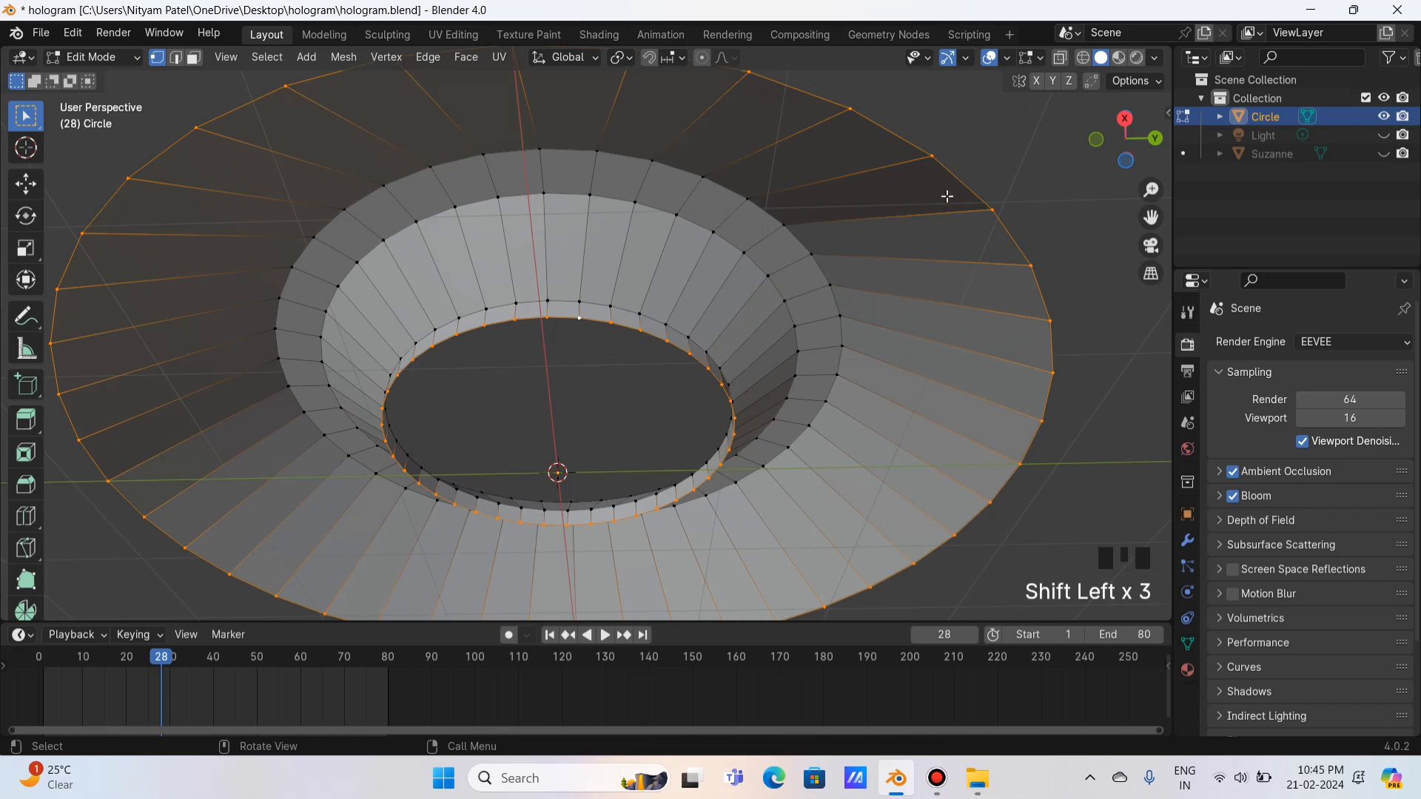
click(177, 61)
right_click(775, 229)
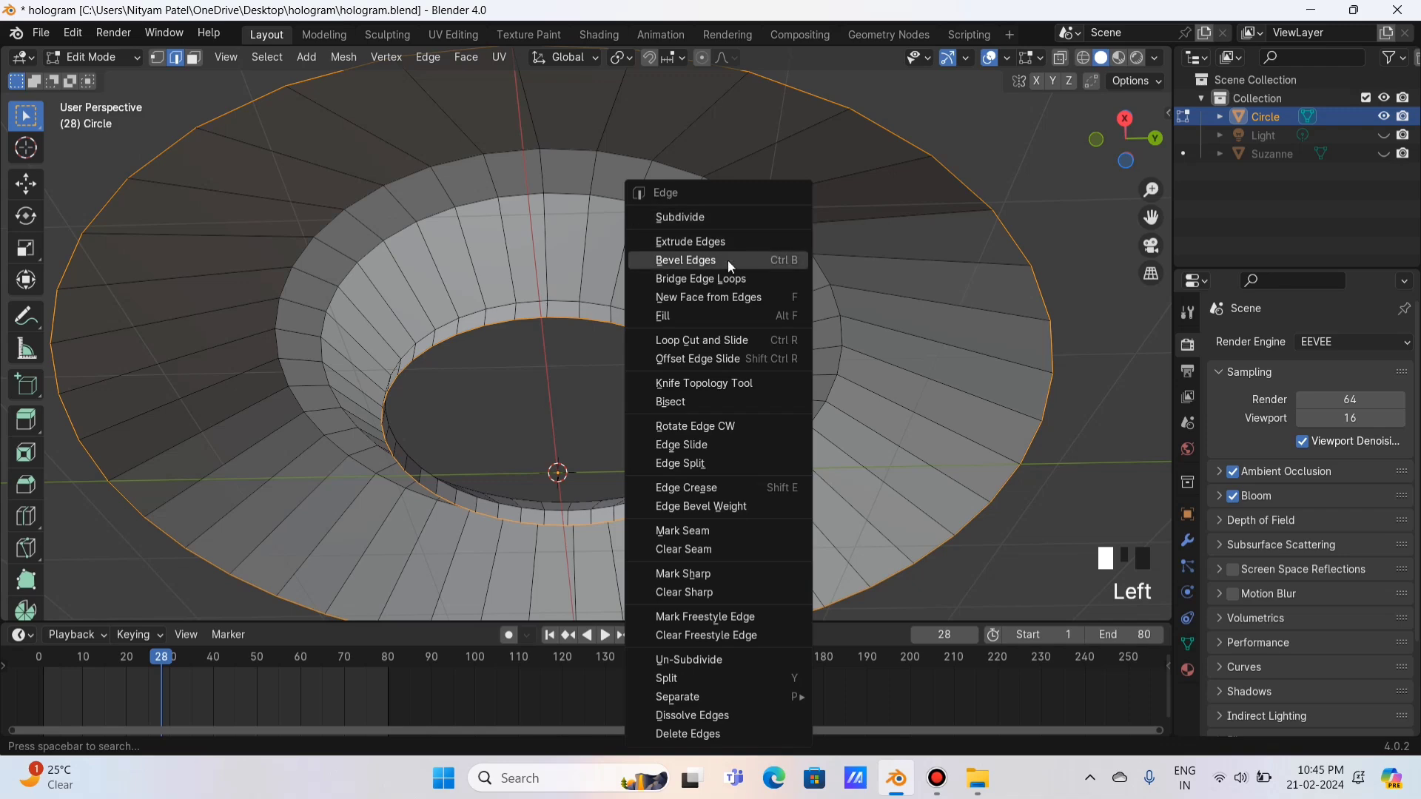
click(729, 281)
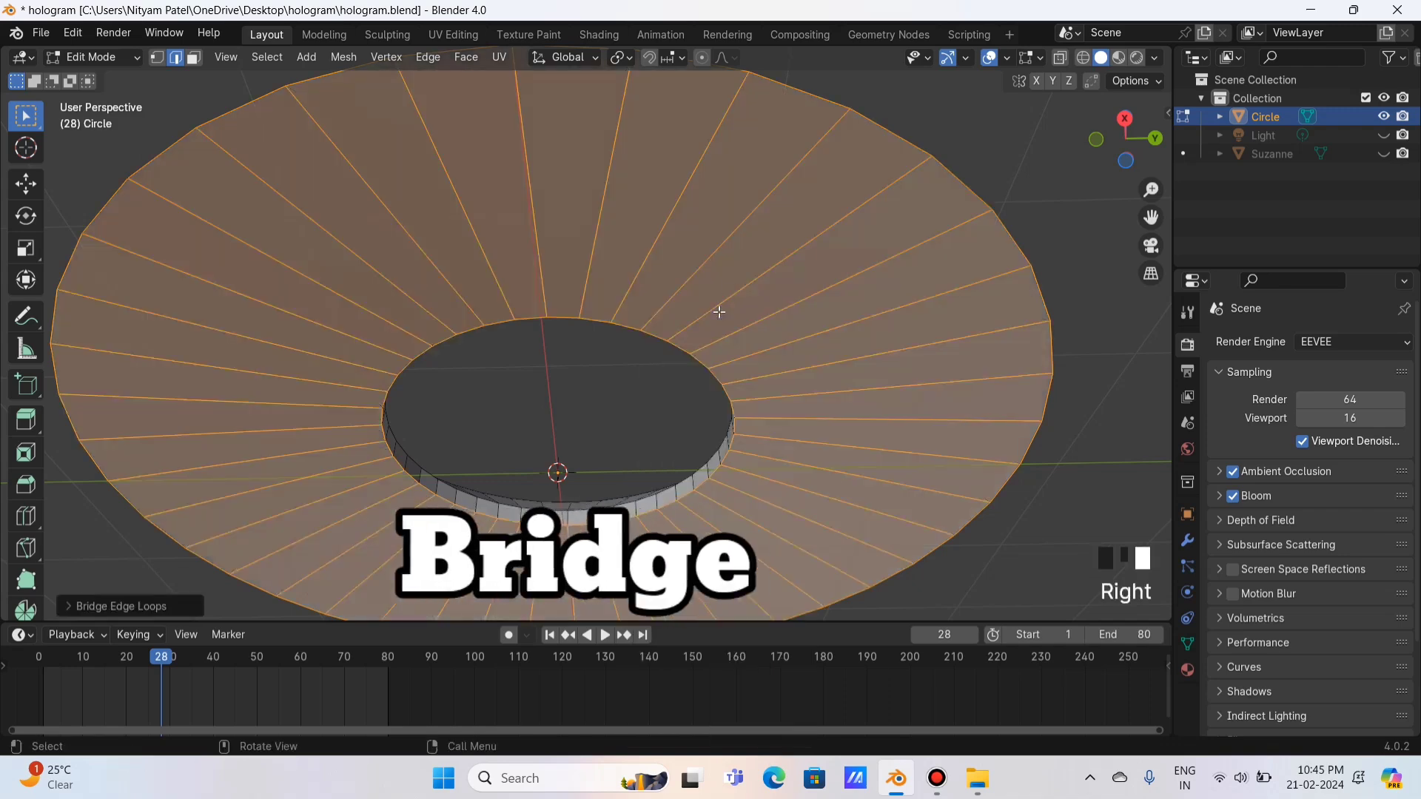
- Deselect the bridged edges, return to Object Mode, and apply Shade Auto Smooth to the base
drag(1125, 141, 1046, 186)
scroll(1157, 127, down, 3)
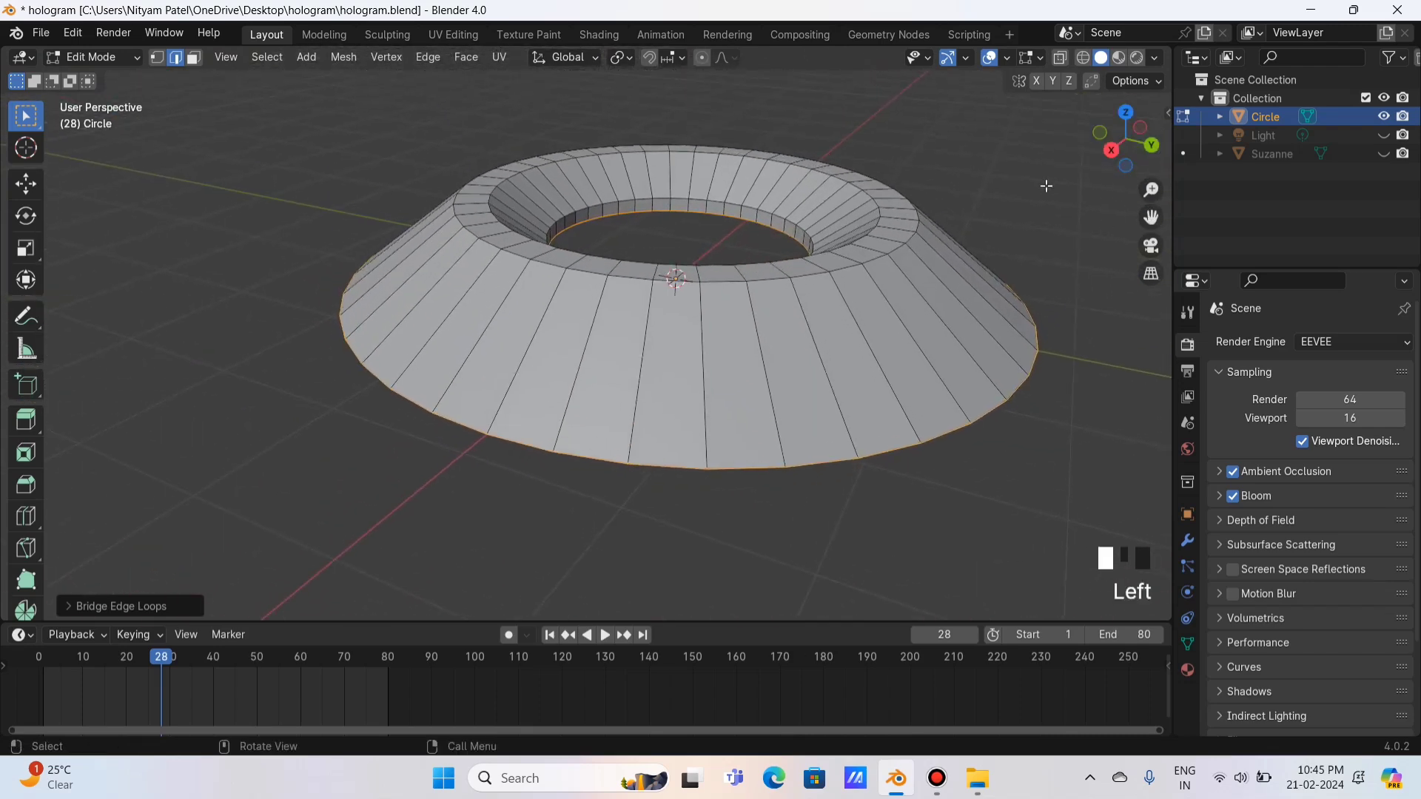
click(1014, 171)
key(Tab)
drag(1126, 141, 1134, 214)
right_click(728, 163)
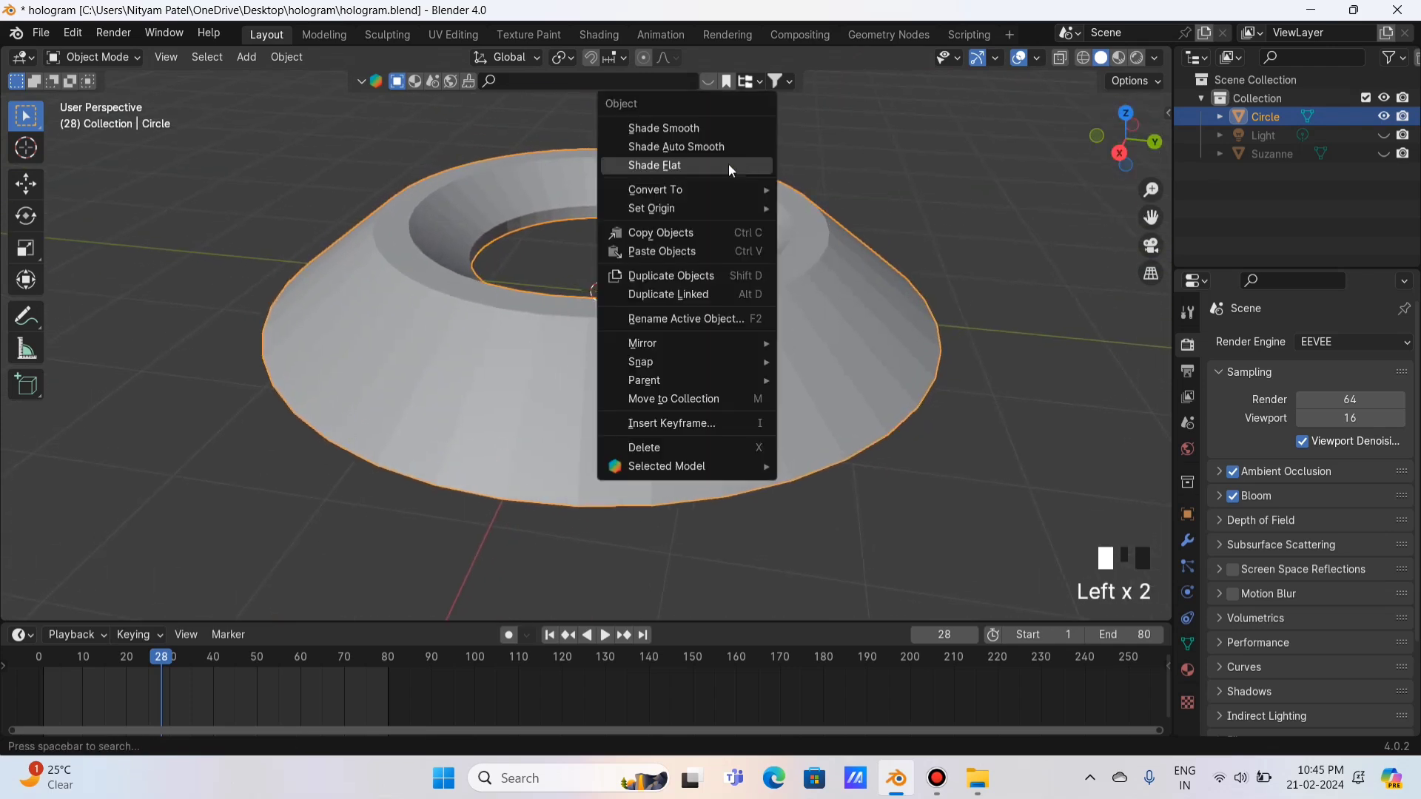
click(699, 149)
scroll(917, 177, down, 1)
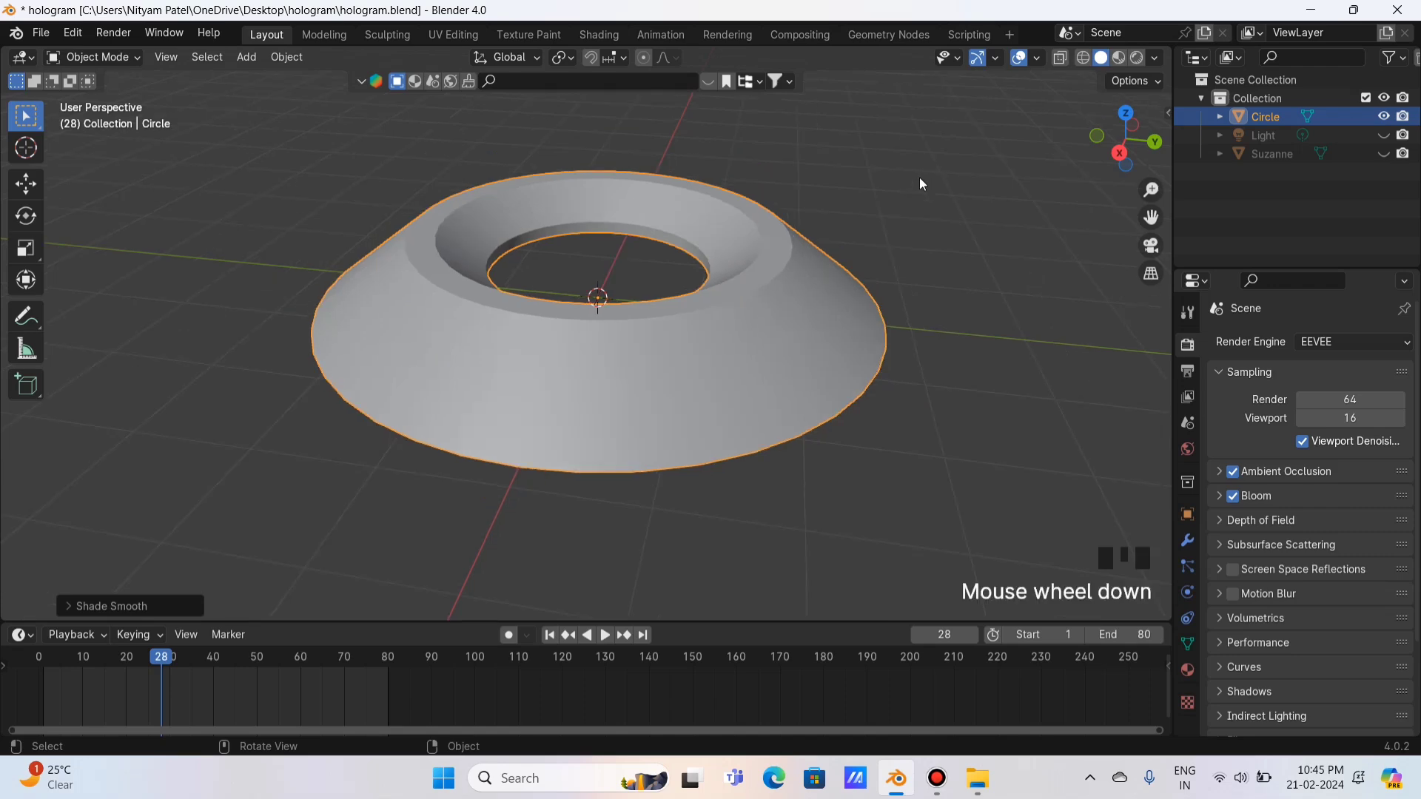
- Check the Auto Smooth option in the base's Normals settings by switching it off and on again
scroll(1307, 672, down, 4)
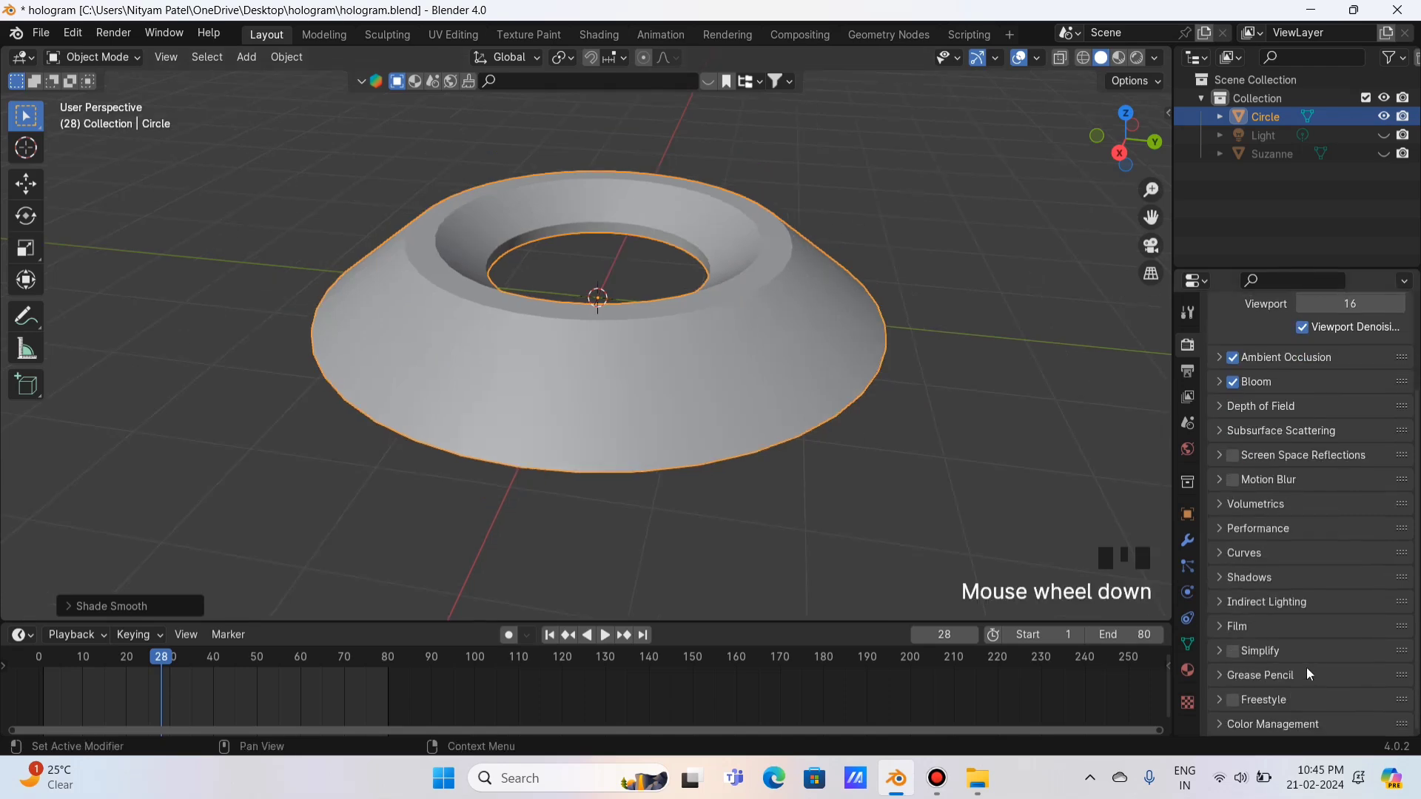
click(1187, 669)
click(1187, 644)
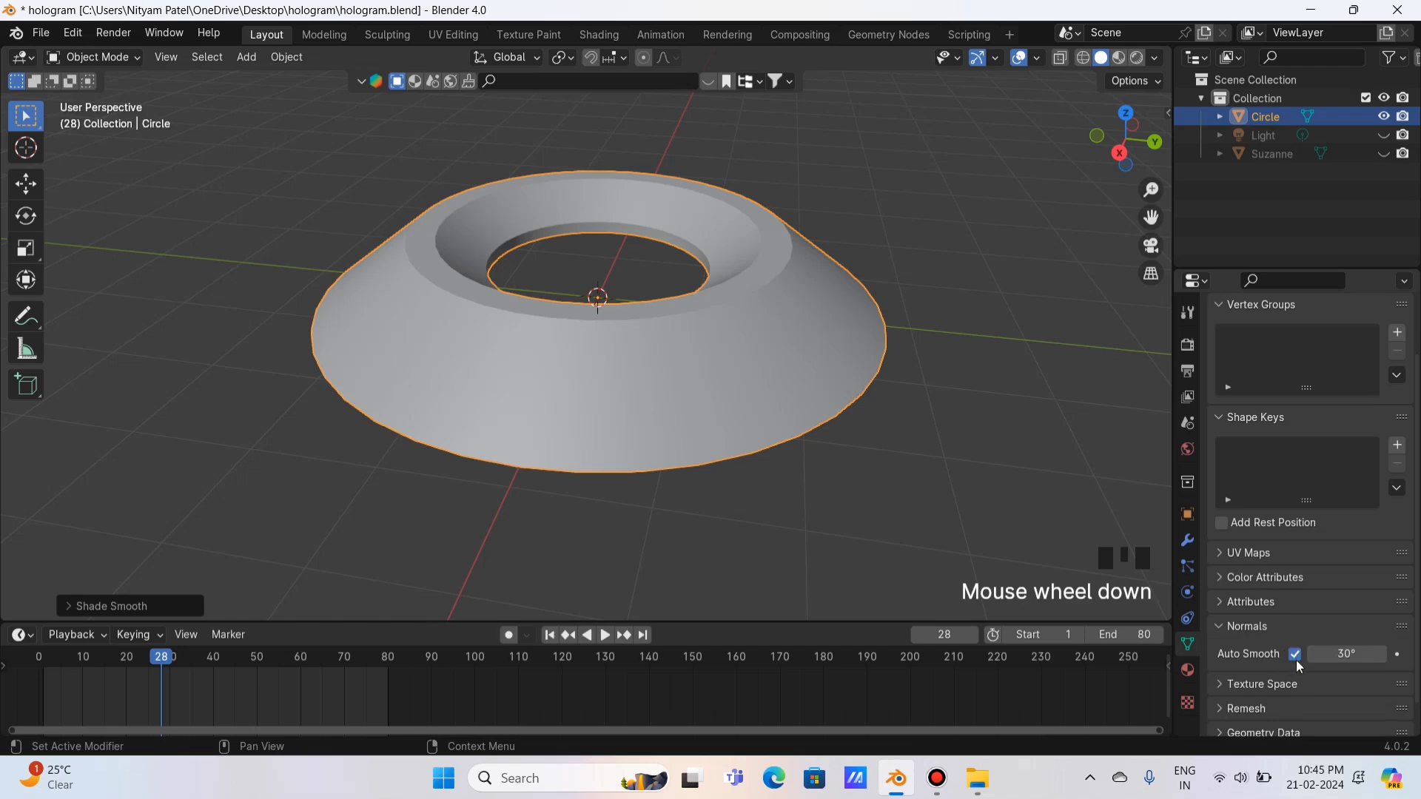
click(1296, 655)
click(1295, 655)
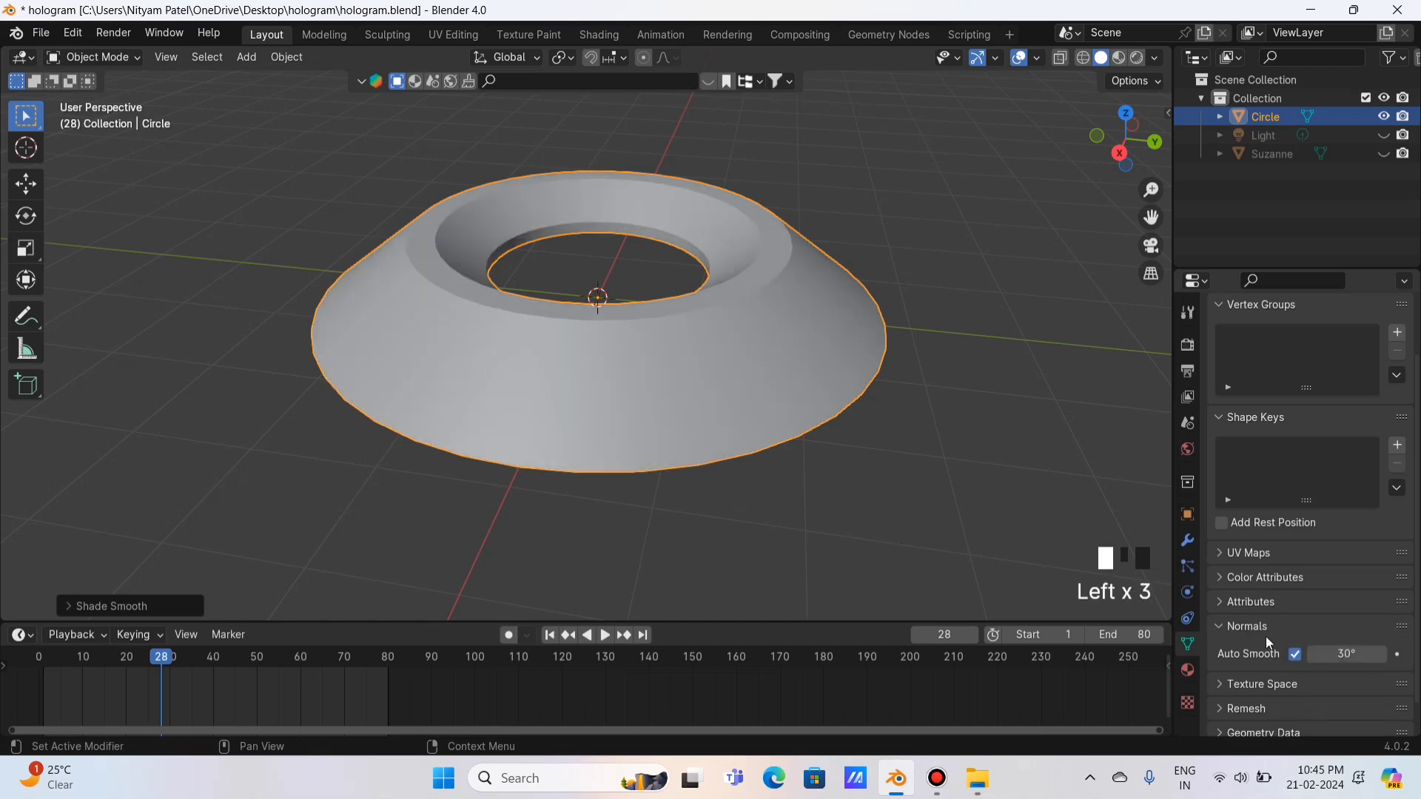
click(1249, 626)
- In Edit Mode, add a loop cut around the base's outer slope and slide it down close to the bottom edge
drag(1125, 141, 1063, 255)
scroll(898, 261, up, 2)
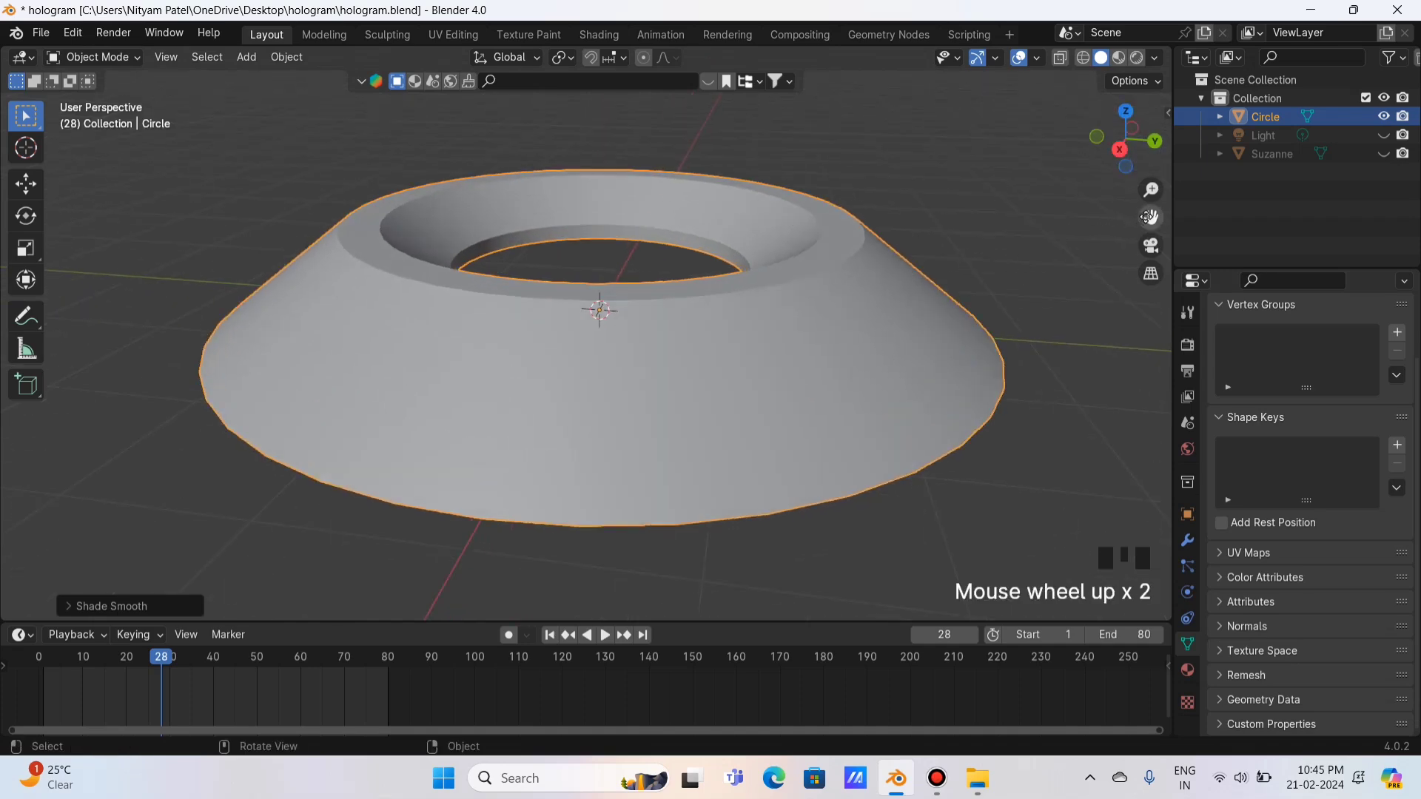
drag(1147, 217, 1150, 253)
key(Tab)
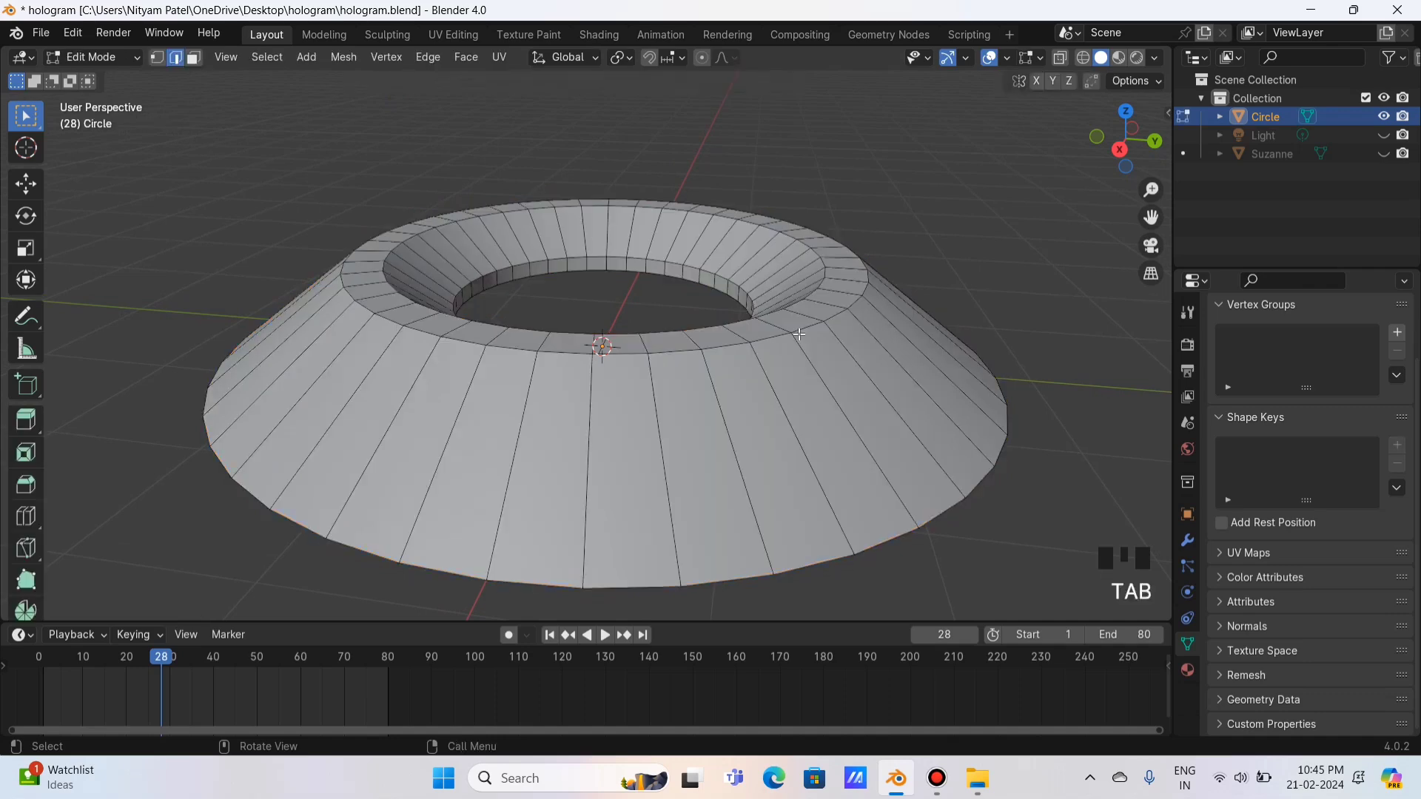
key(ctrl+r)
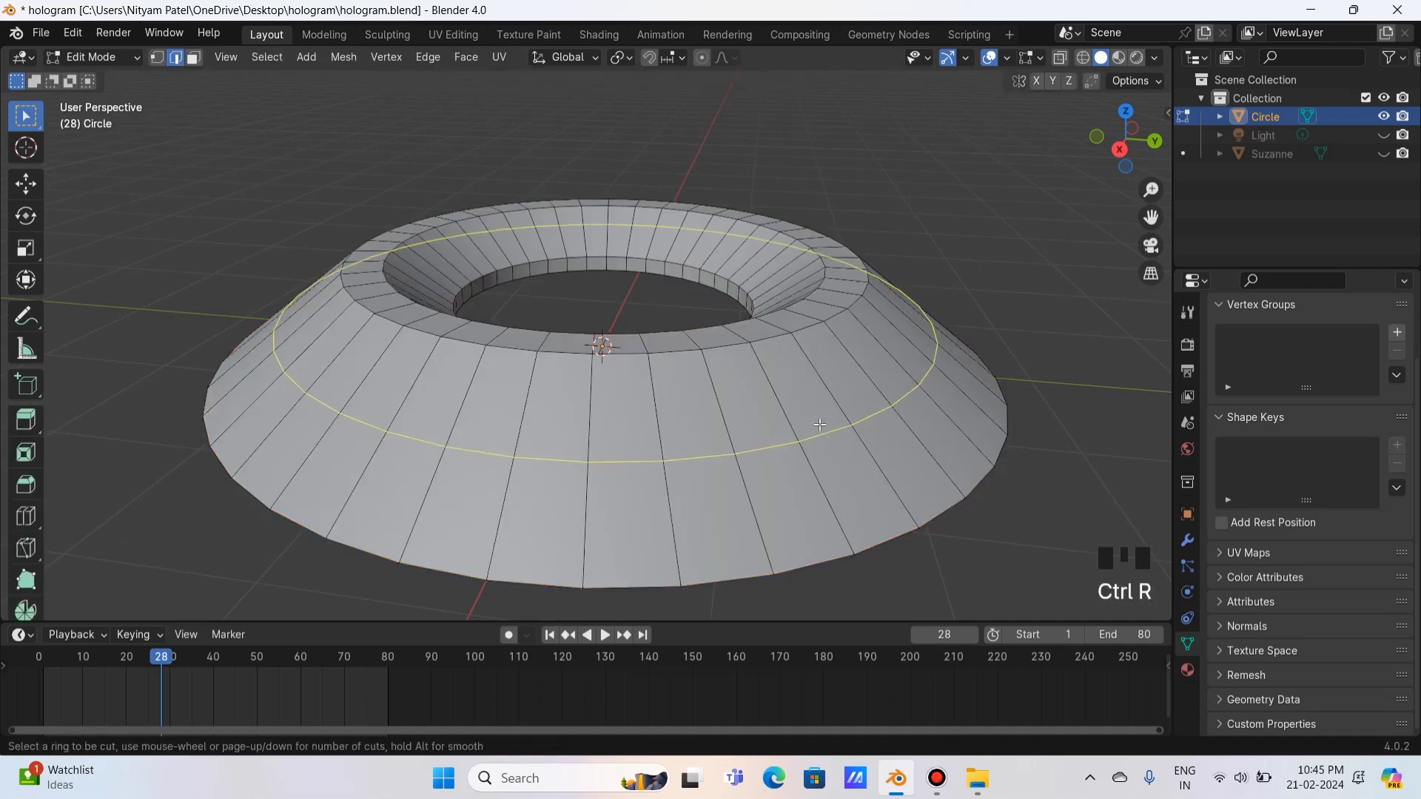
click(823, 437)
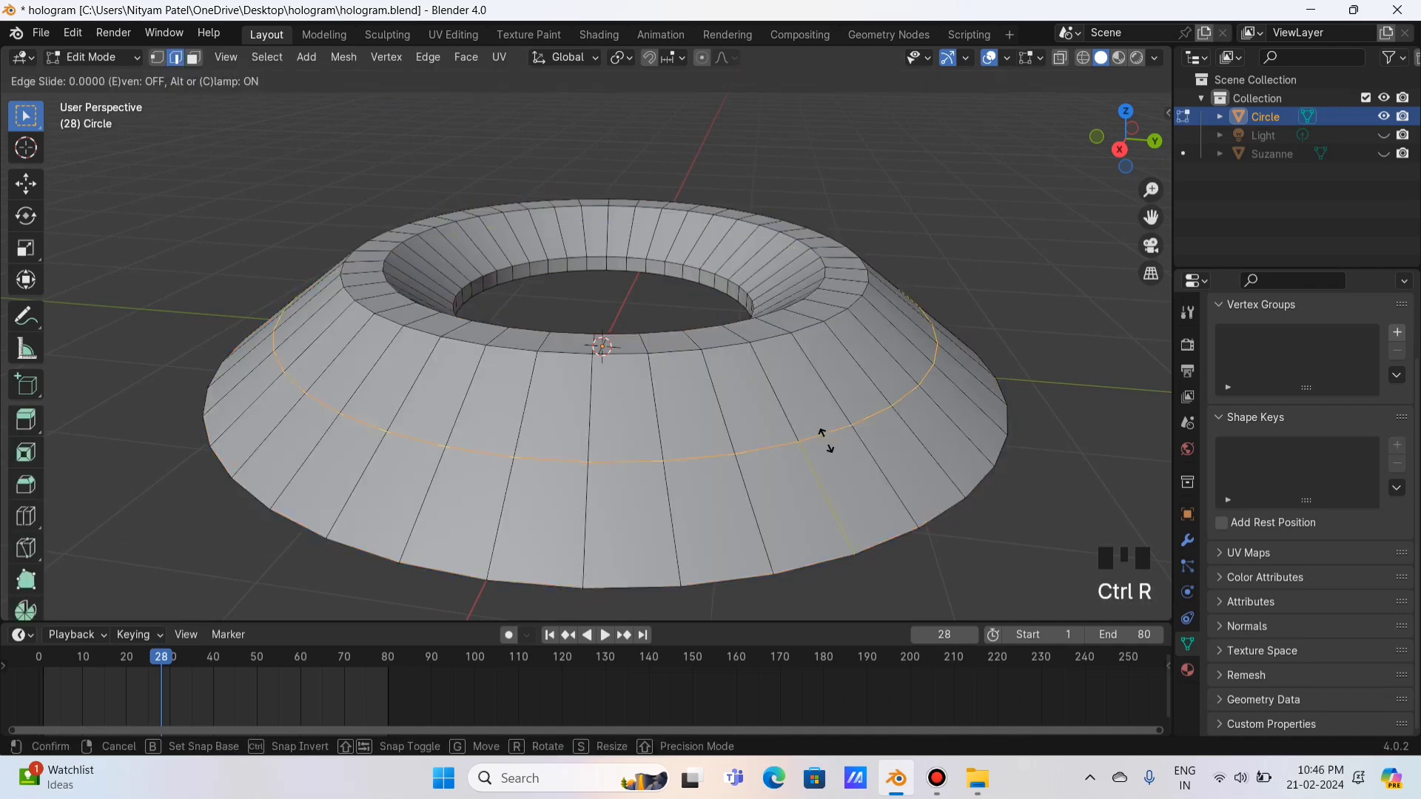
click(865, 499)
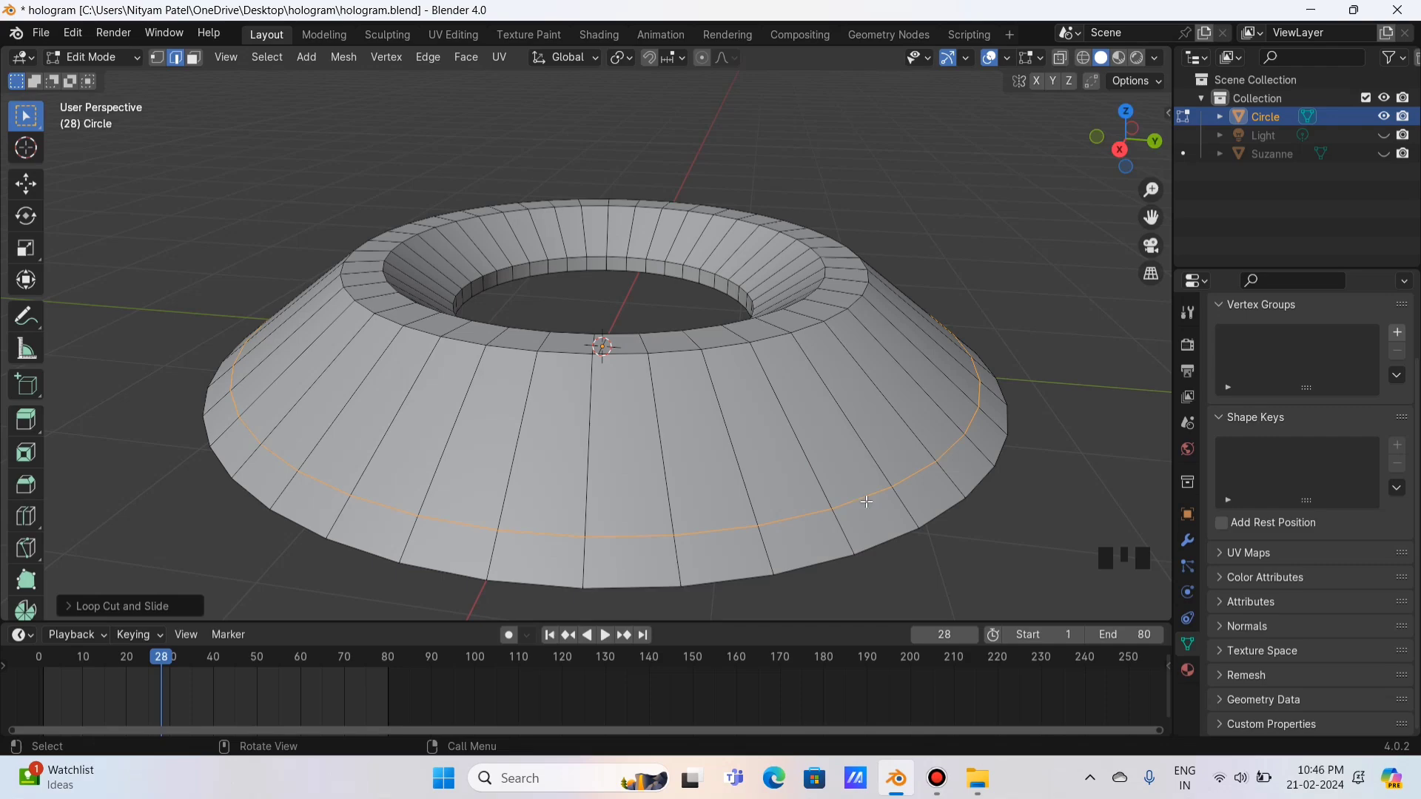
click(1130, 112)
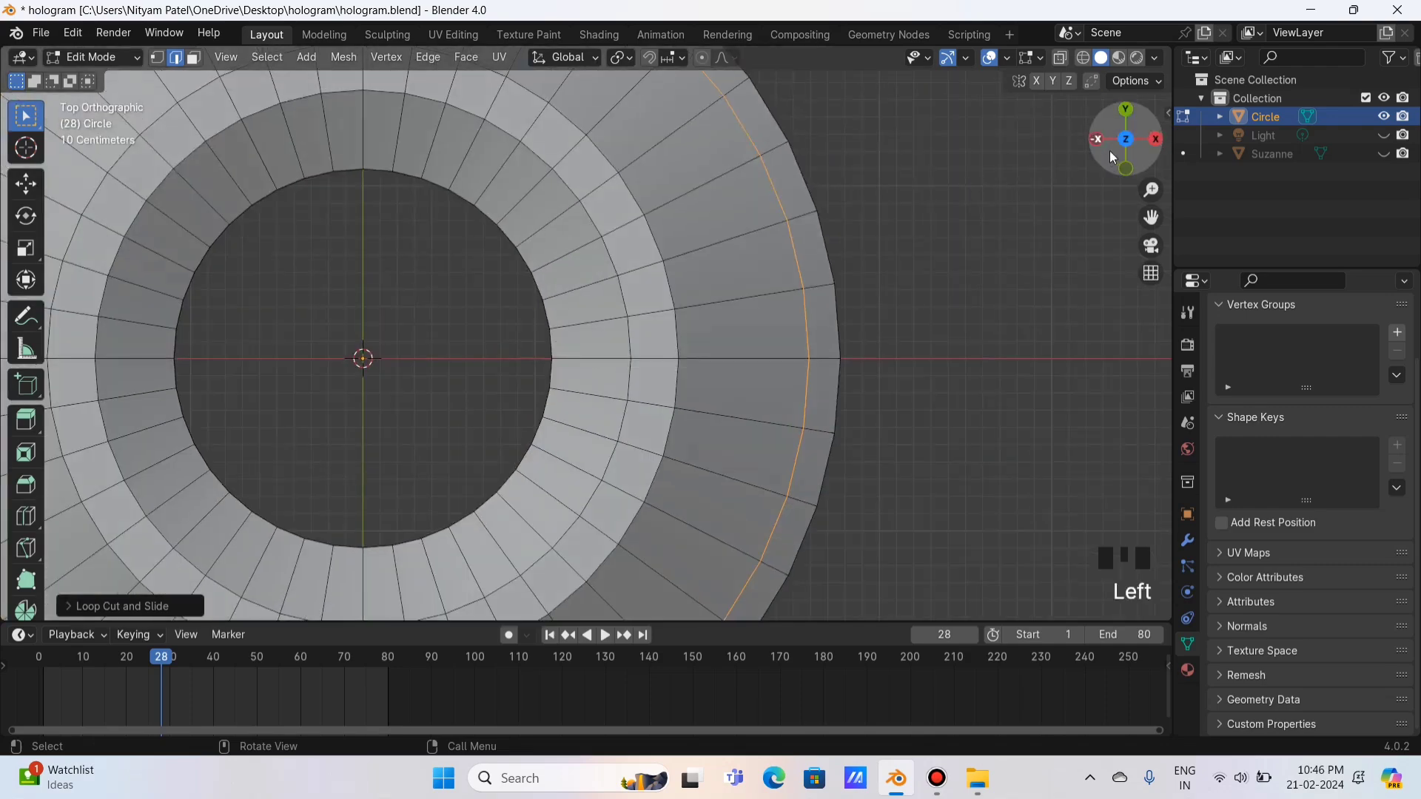
drag(1116, 155, 1078, 236)
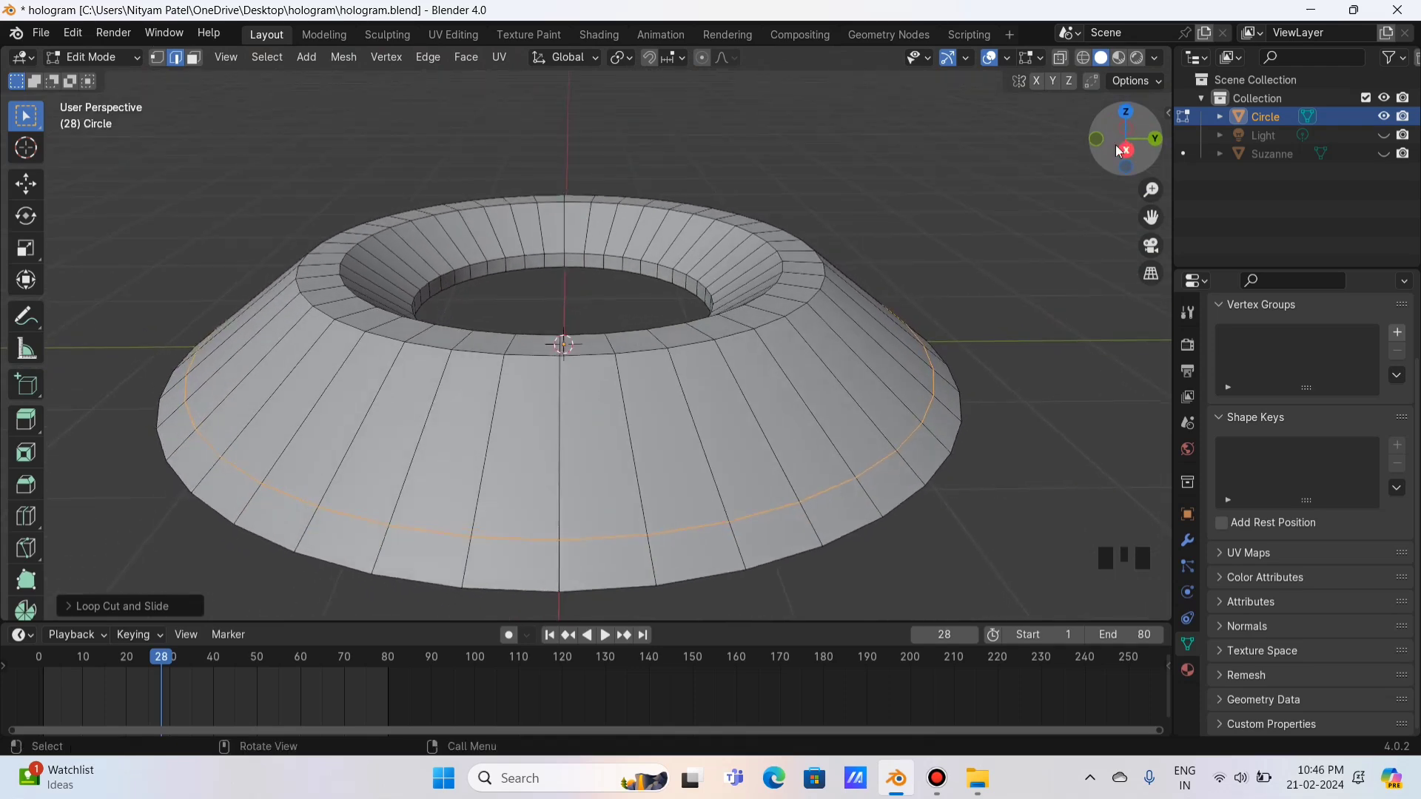
- From the top view with X-ray on, select all faces outside the positive X, positive Y quarter of the base and delete them
click(1134, 112)
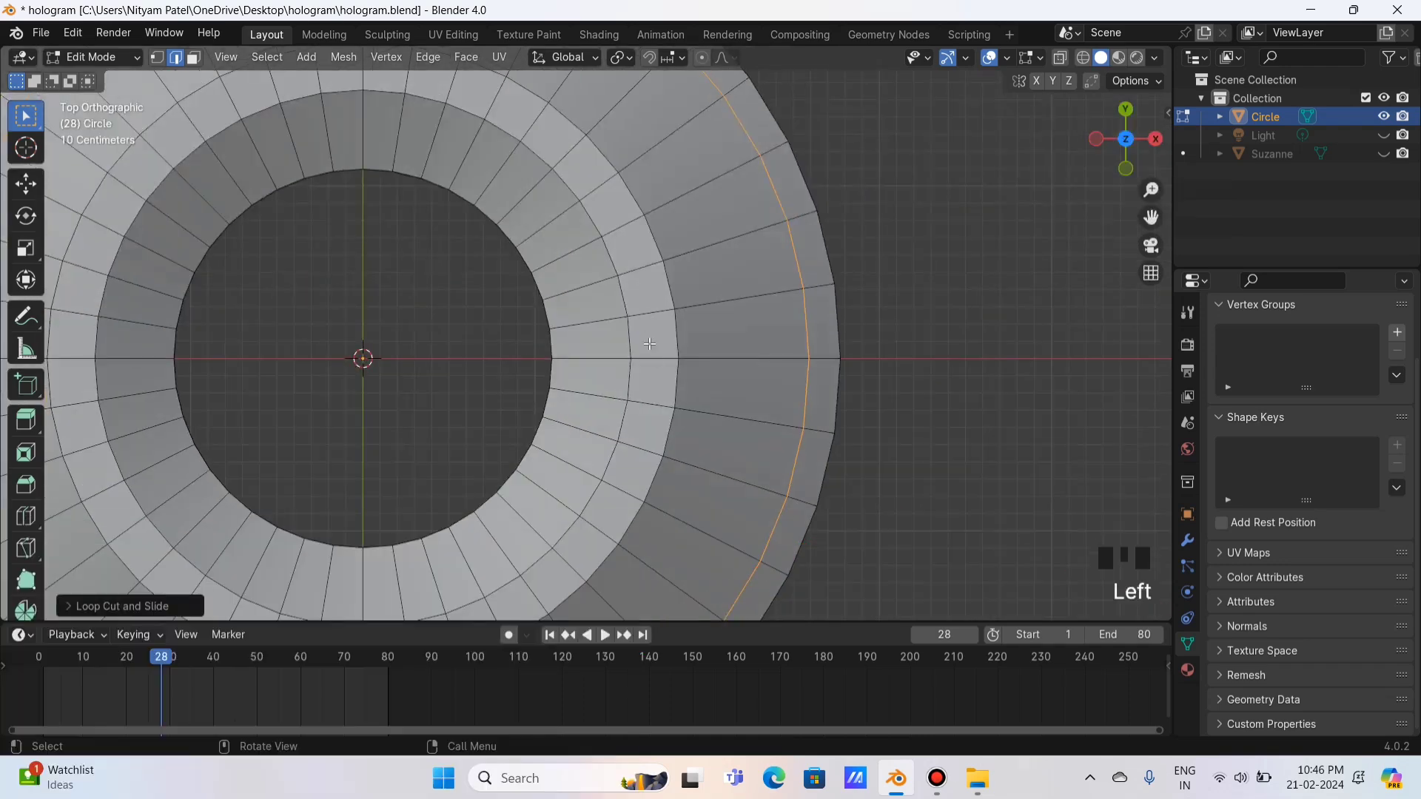
scroll(649, 344, down, 3)
scroll(1122, 215, down, 2)
drag(1150, 217, 1131, 184)
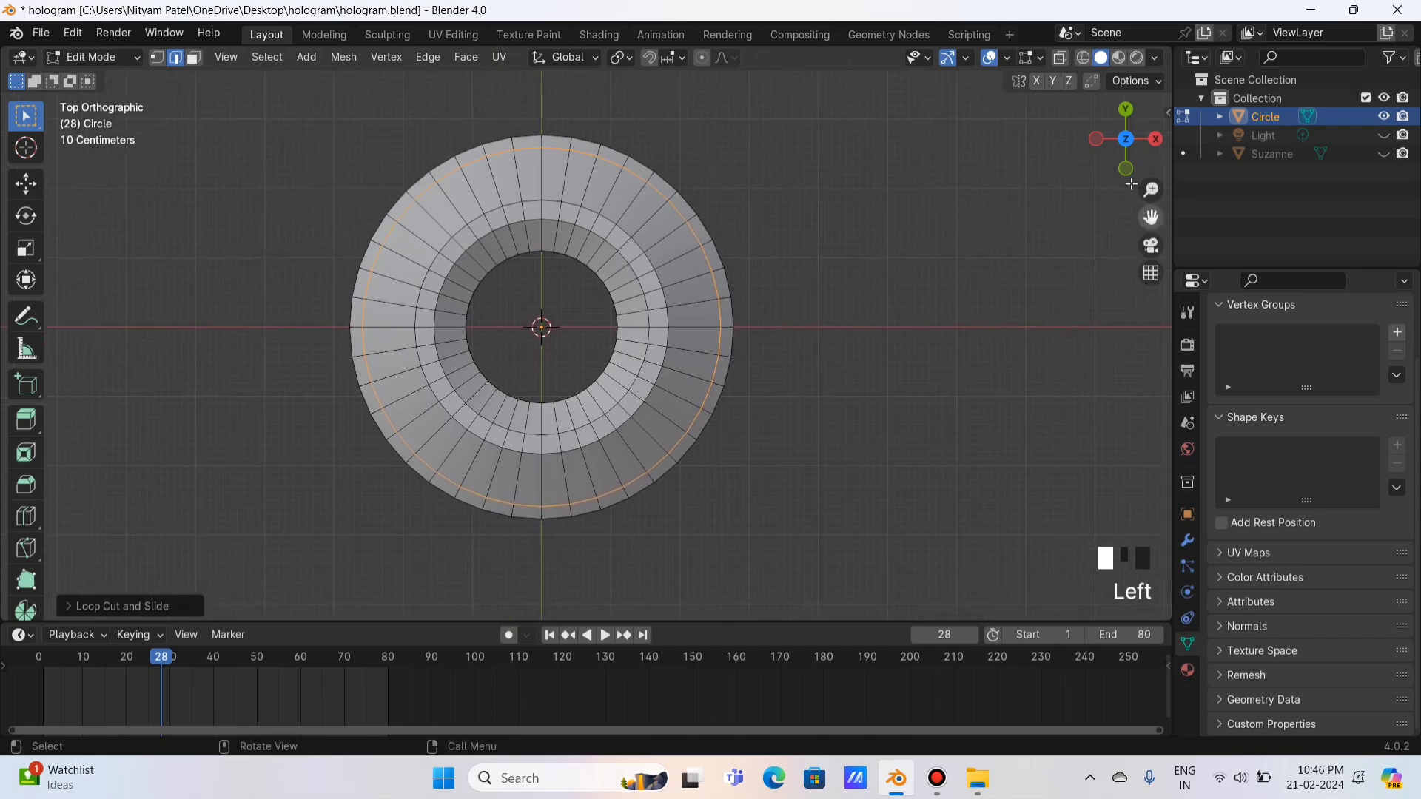
click(1066, 64)
drag(292, 333, 899, 538)
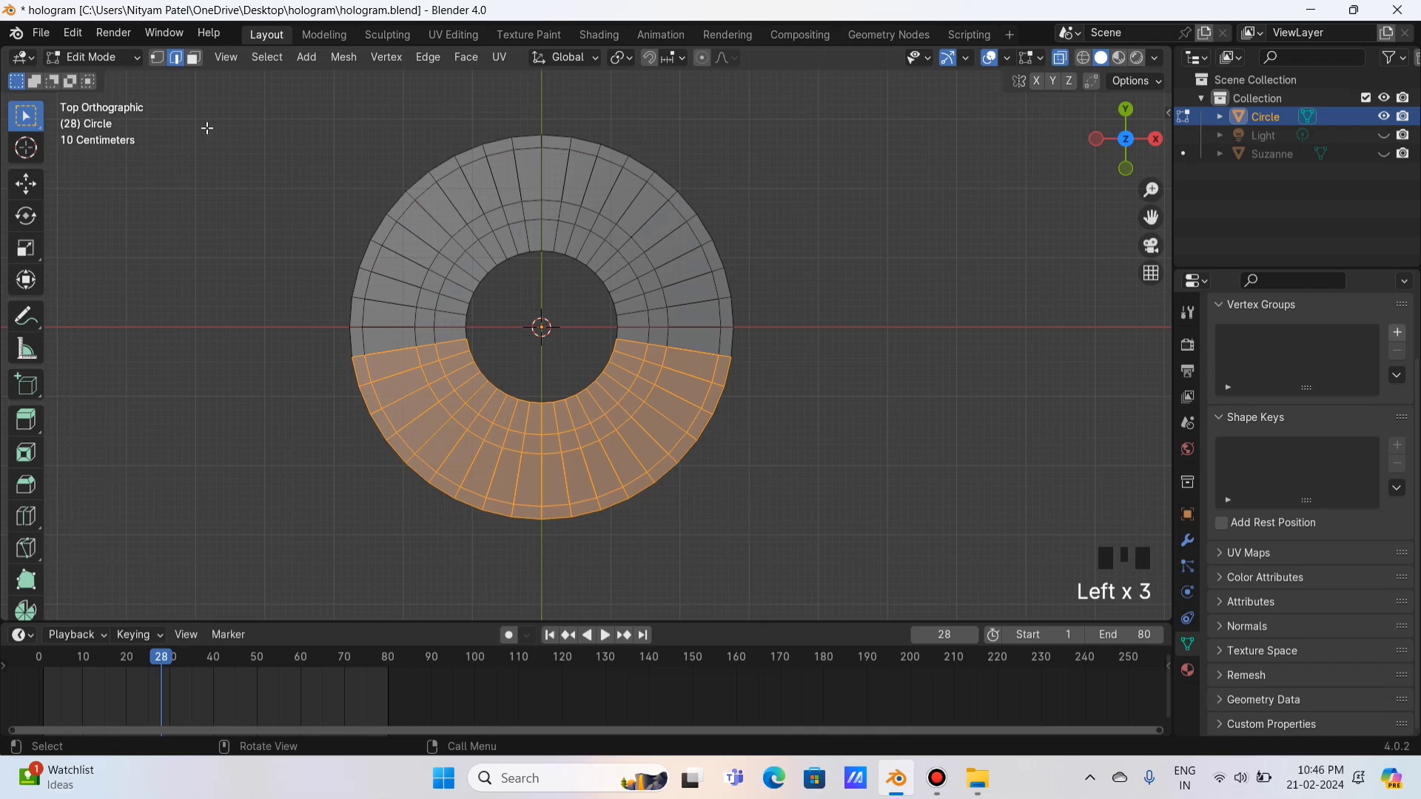
click(194, 59)
drag(302, 337, 746, 475)
drag(334, 332, 824, 540)
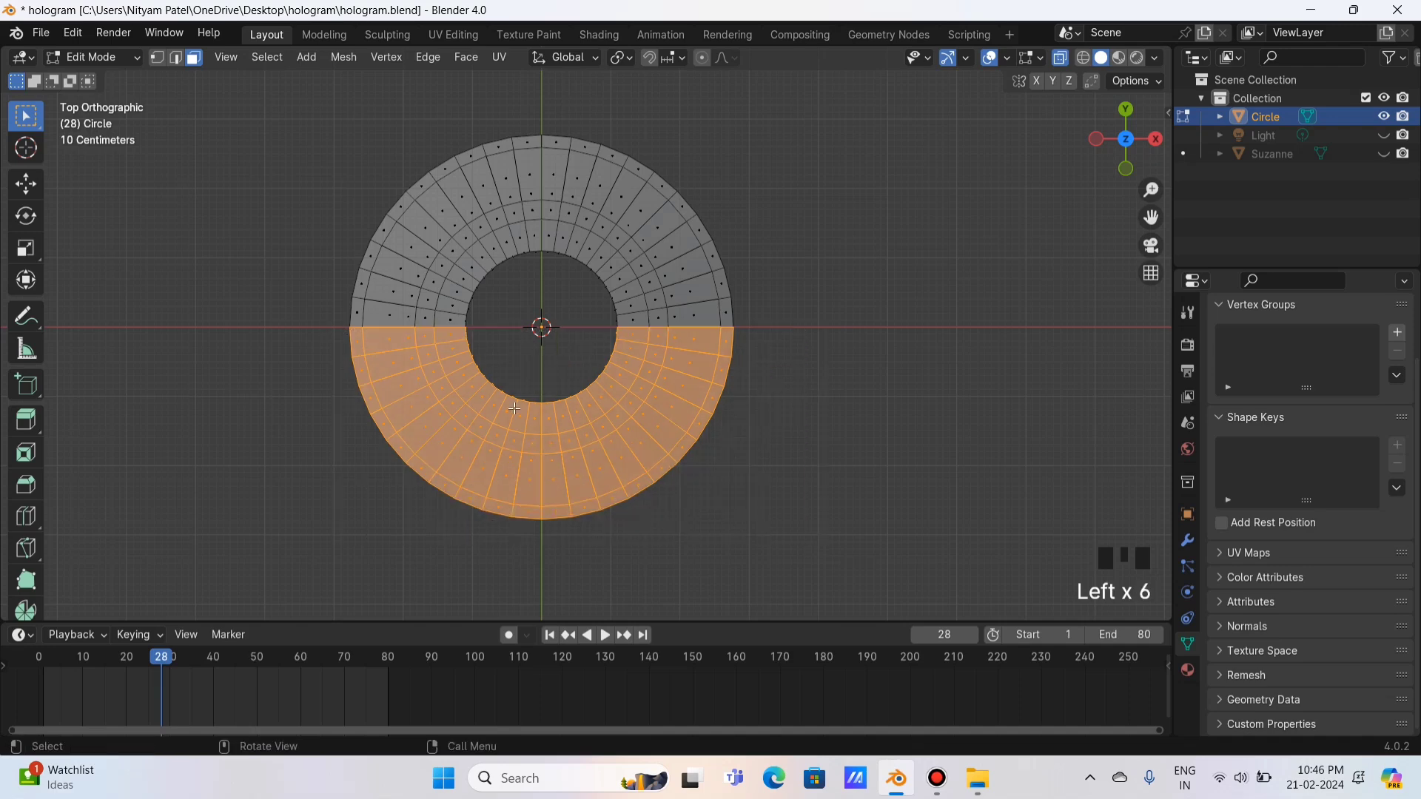
shift+drag(541, 328, 262, 137)
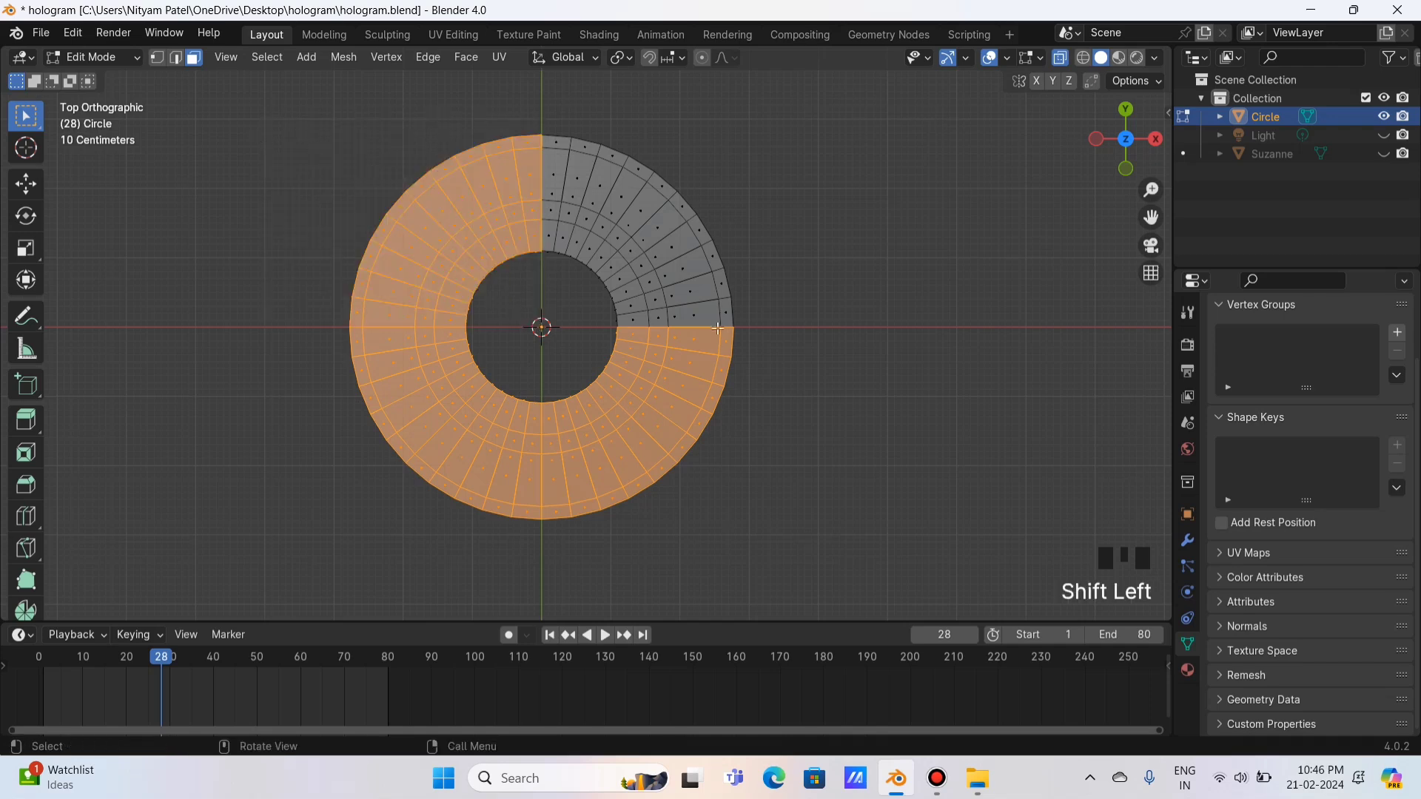
key(x)
click(573, 423)
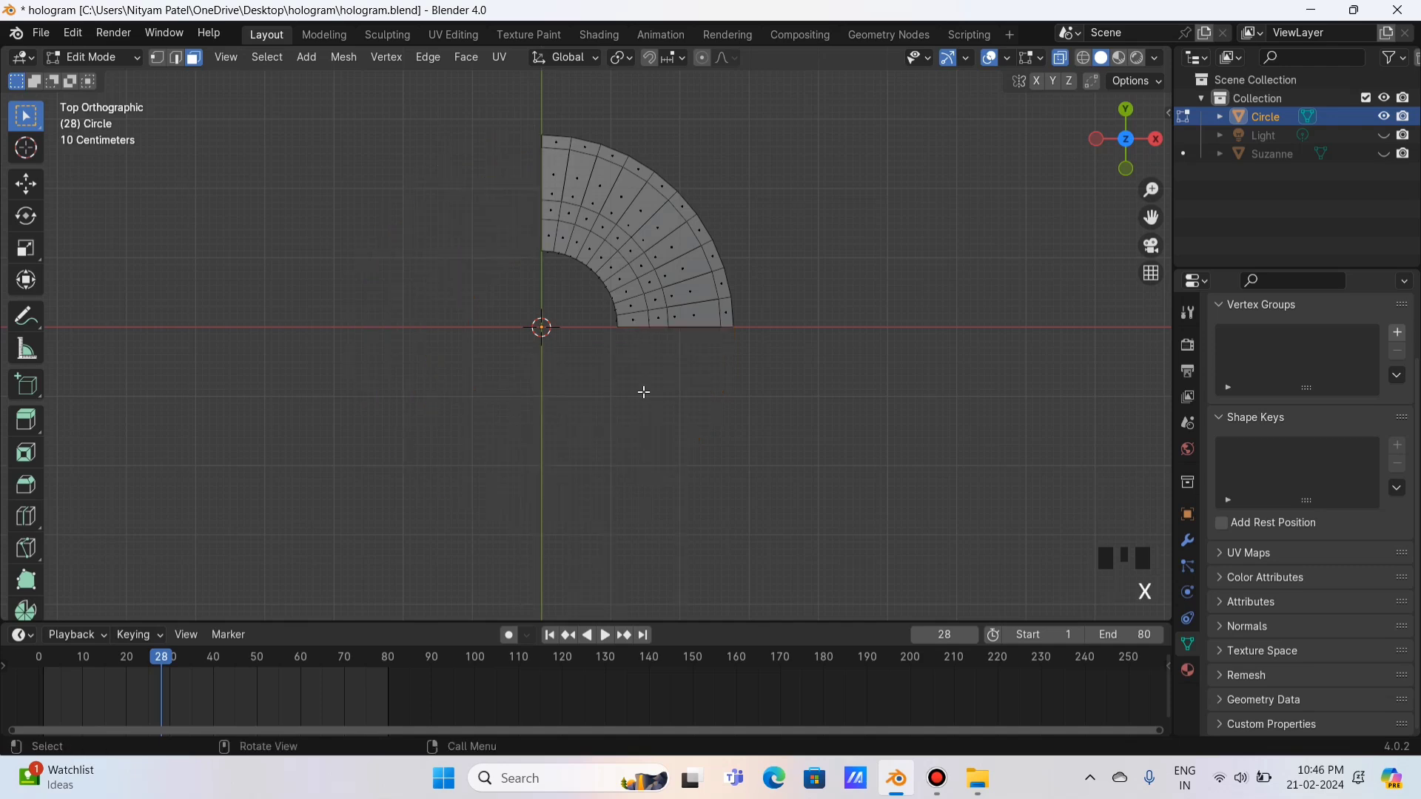
- Return to Object Mode, deselect the quarter base, and turn off X-ray
drag(1142, 130, 1002, 226)
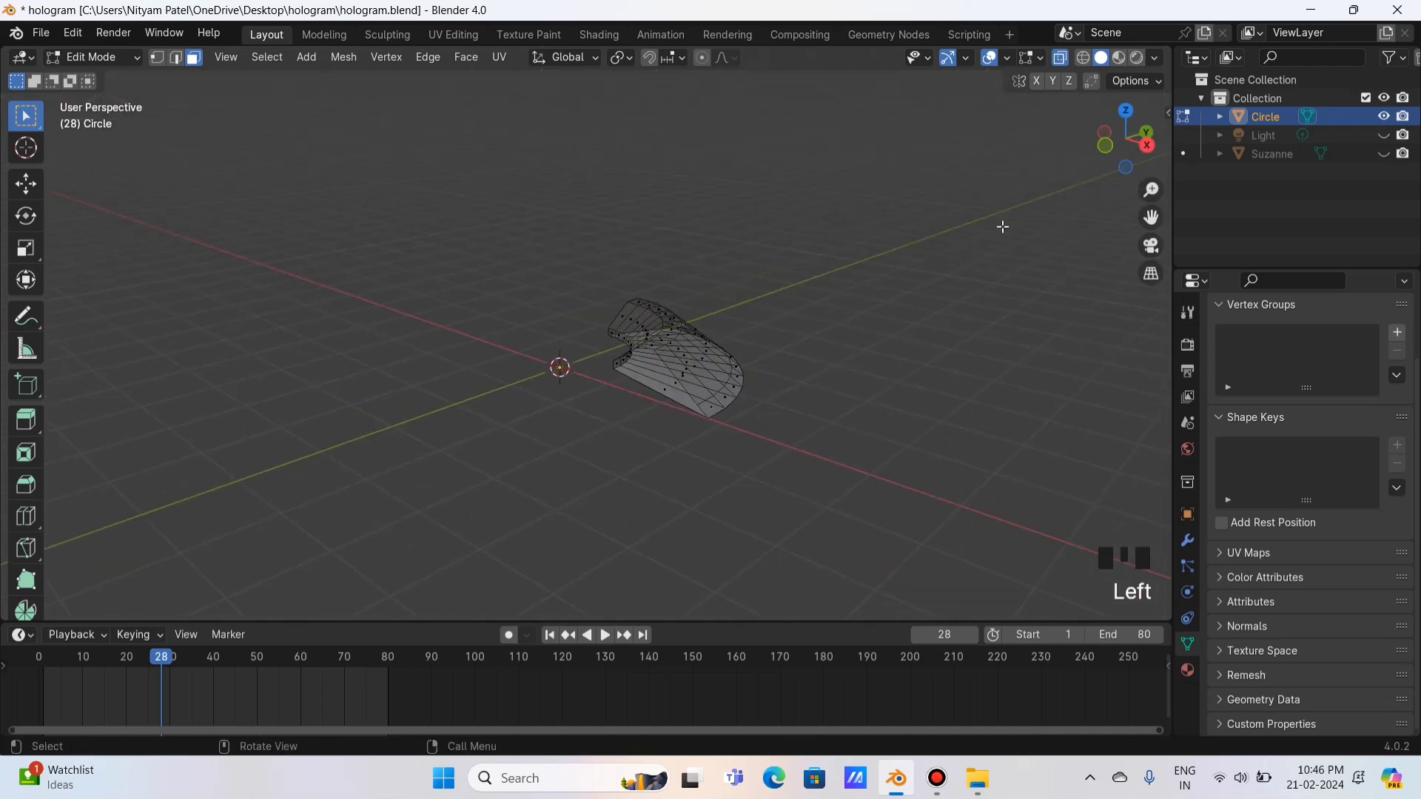
key(Tab)
click(835, 332)
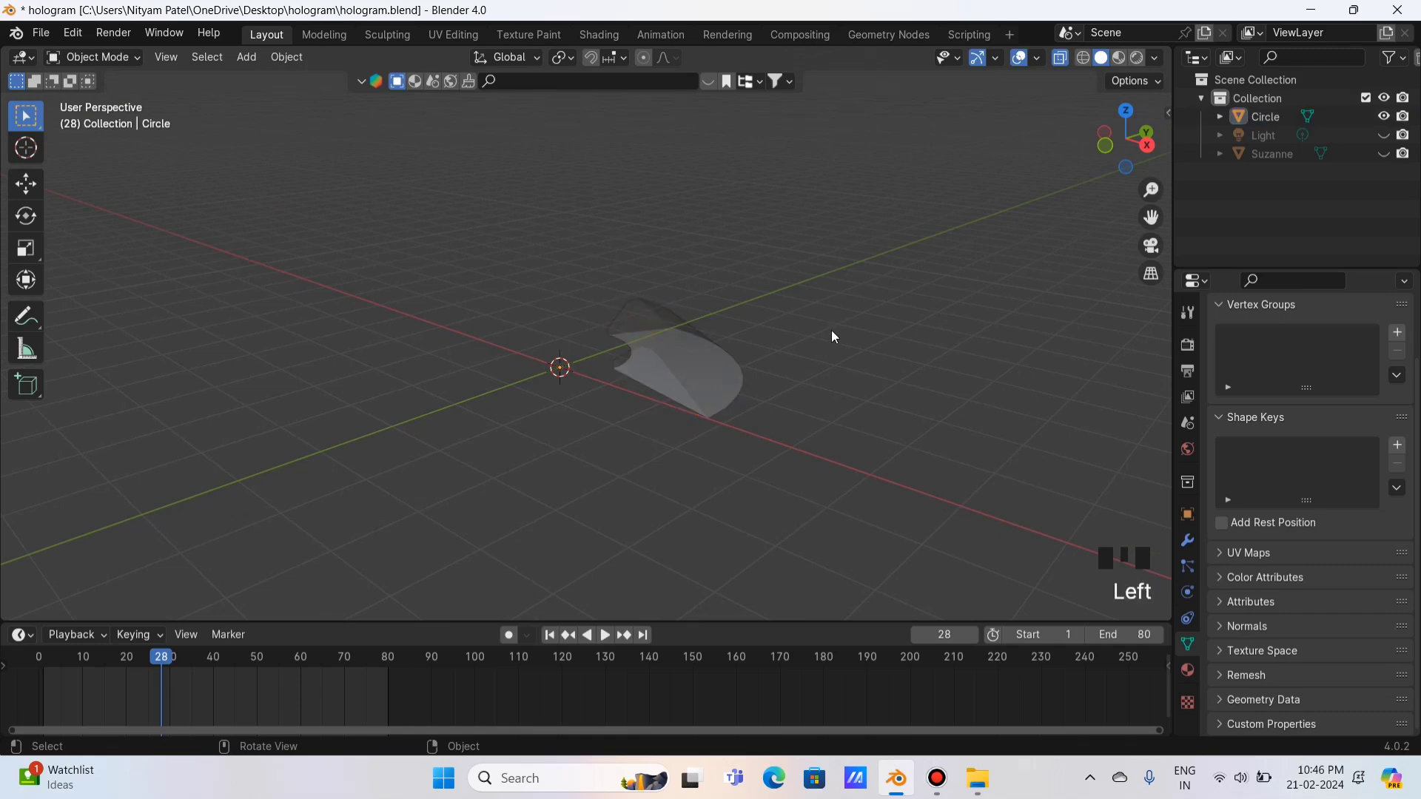
click(1060, 60)
scroll(799, 358, up, 3)
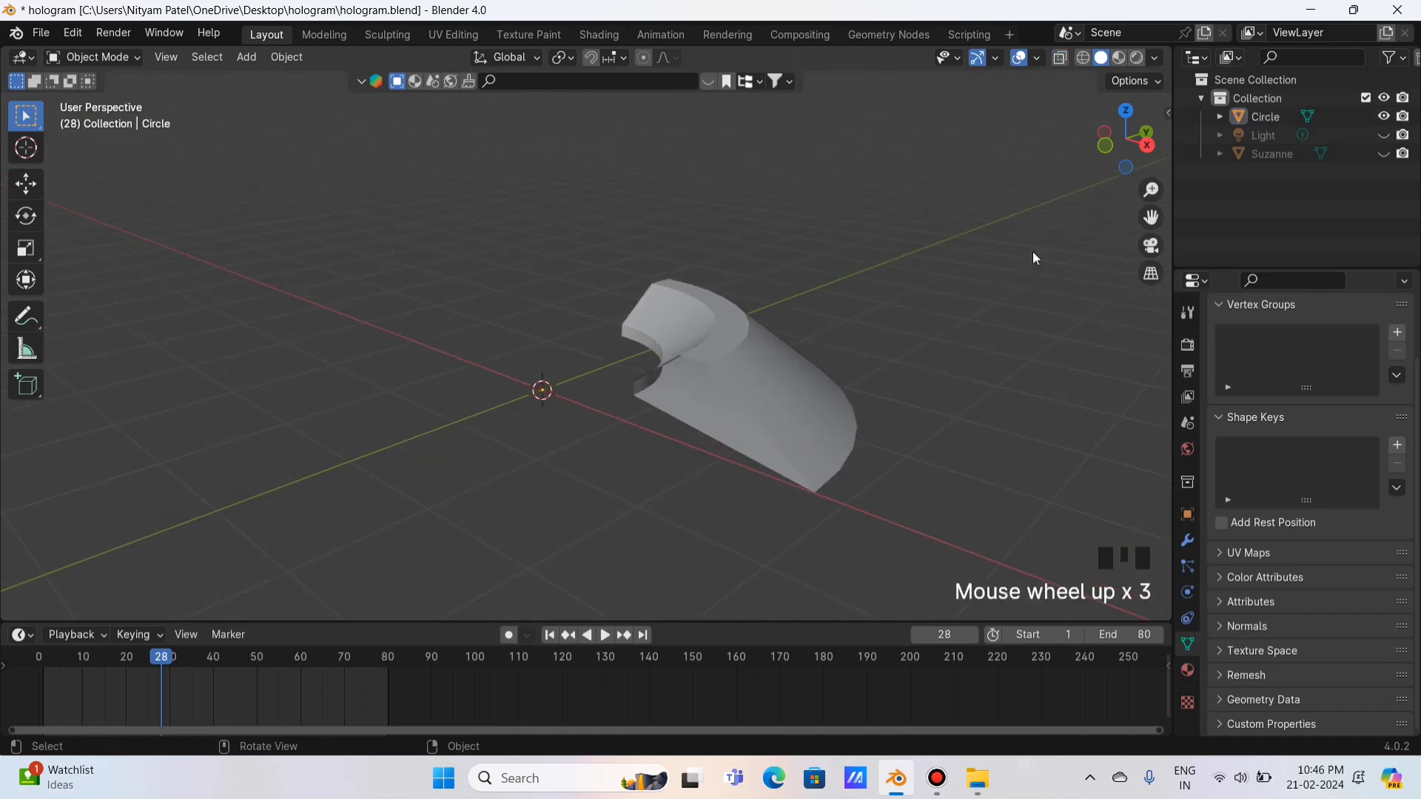
- In Edit Mode from the top view, add a loop cut along the flat top rim and slide it close to the rim's outer edge
drag(1126, 147, 1177, 167)
click(1123, 124)
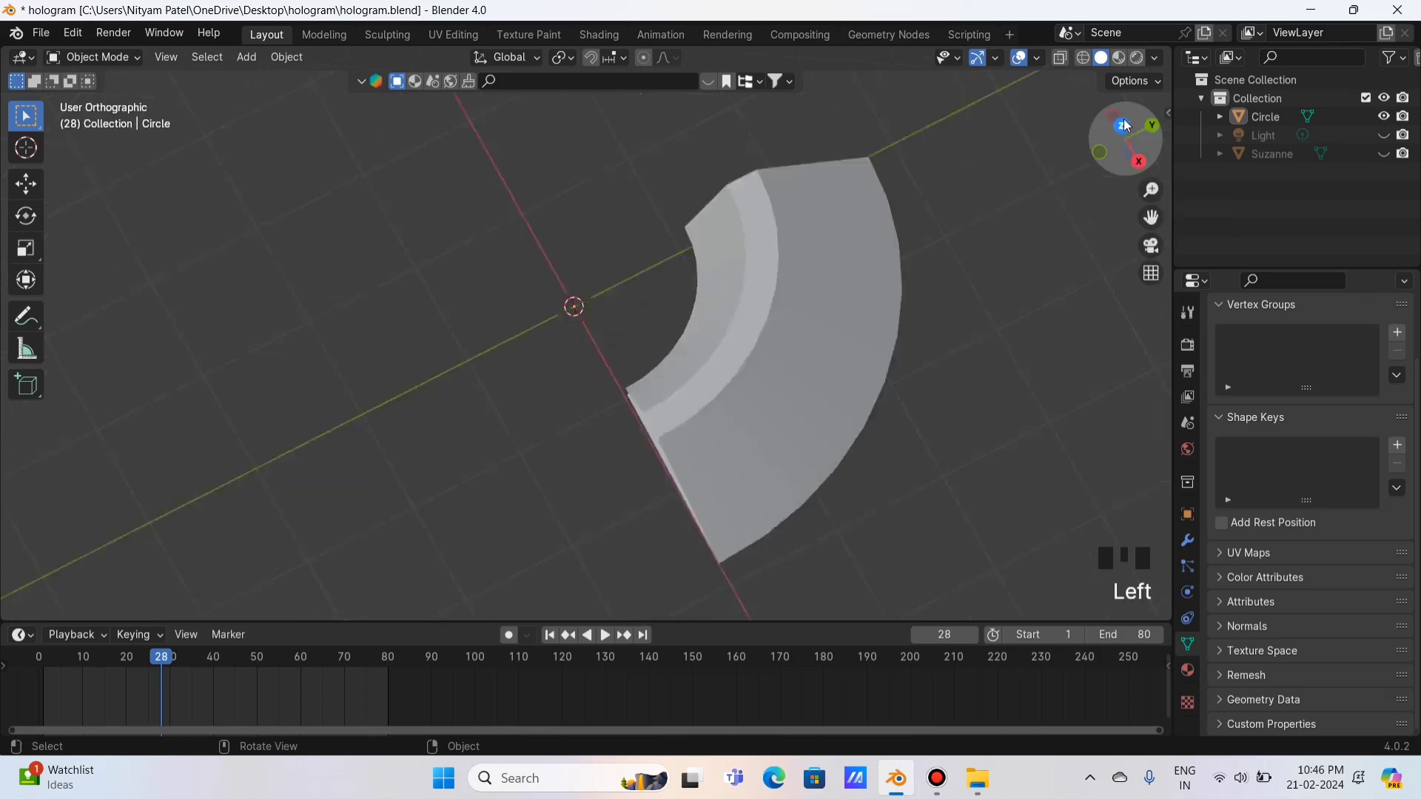
key(Tab)
drag(1158, 217, 1154, 287)
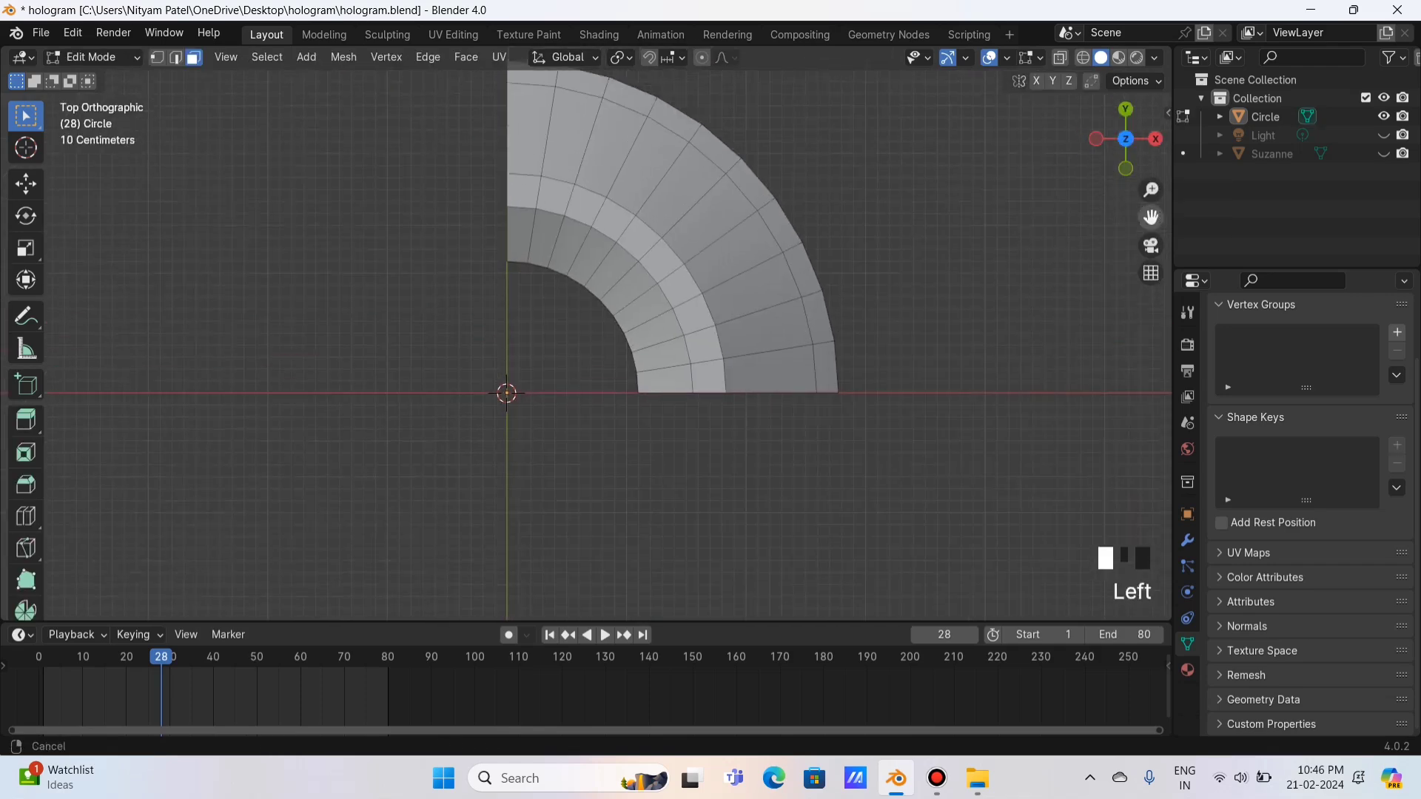
scroll(882, 317, up, 2)
key(ctrl+r)
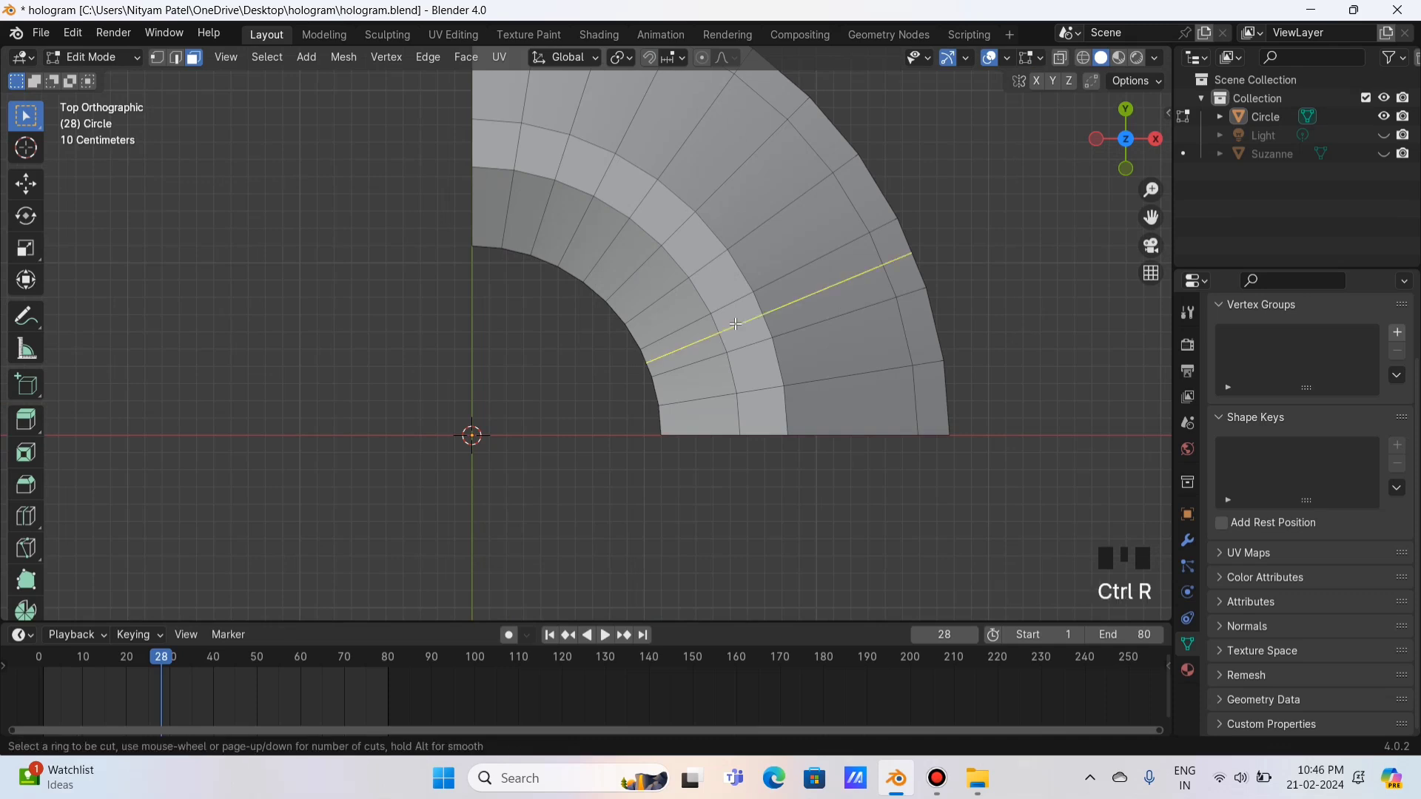
click(736, 322)
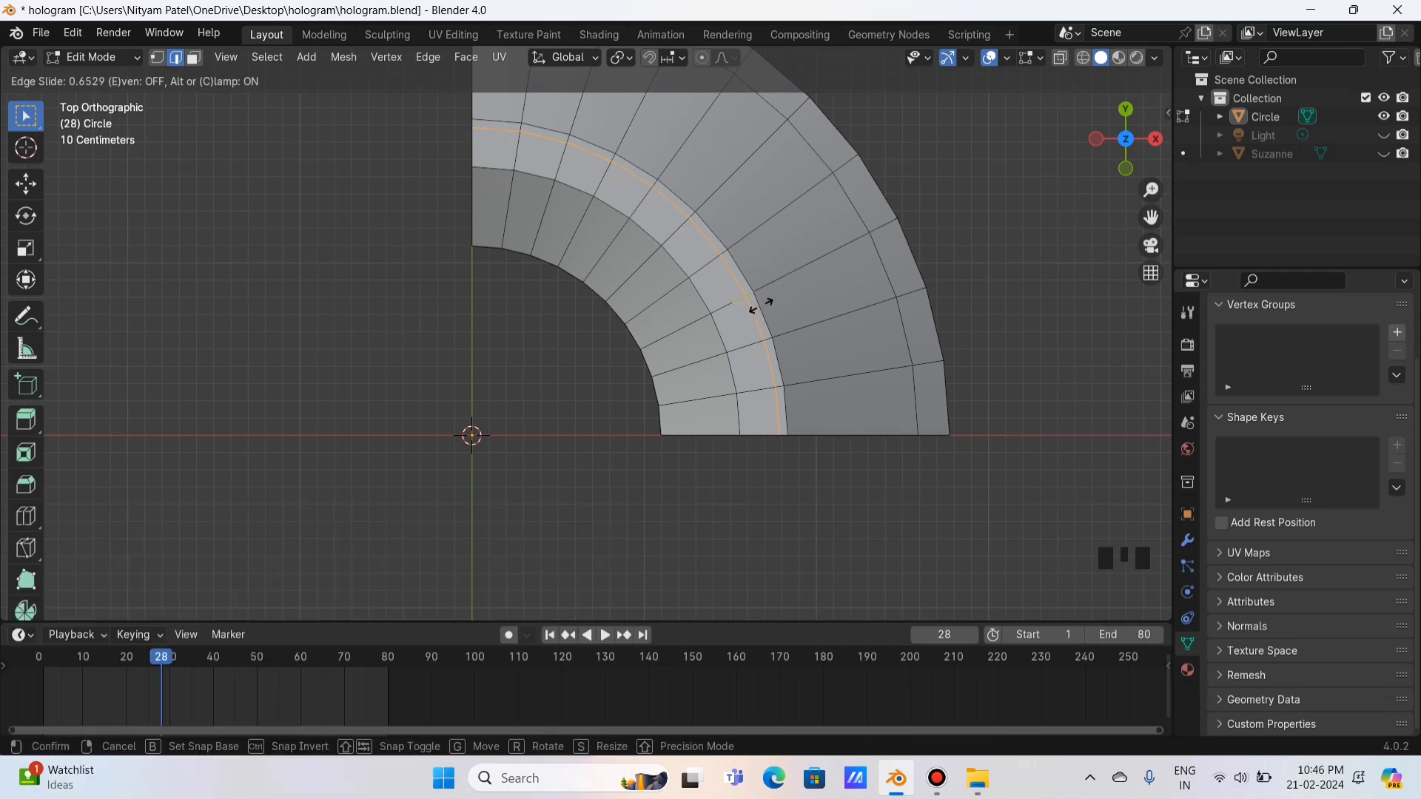
click(765, 304)
- Add a second loop cut along the top rim, slid close to its inner edge, and undo the stray radial cut
key(ctrl+r)
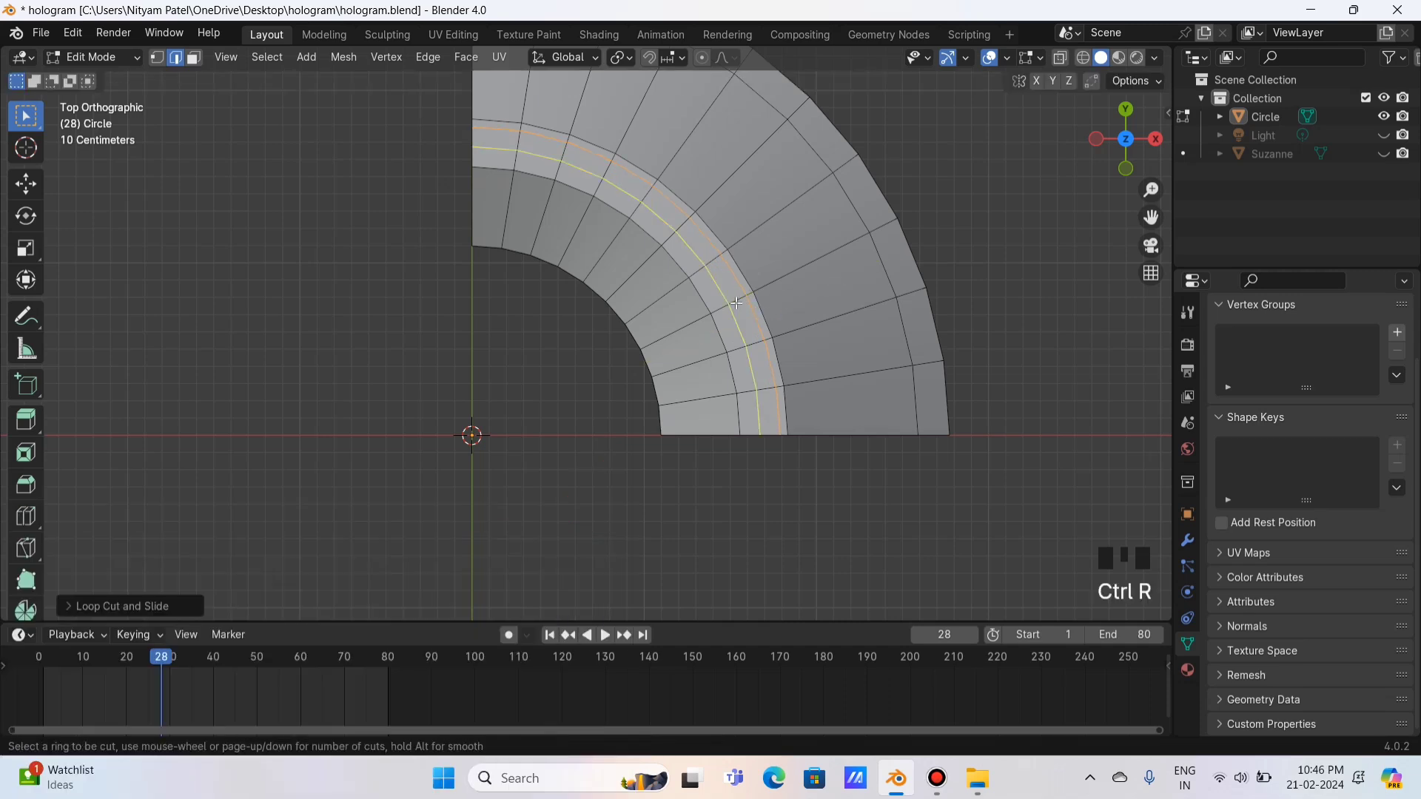
click(735, 304)
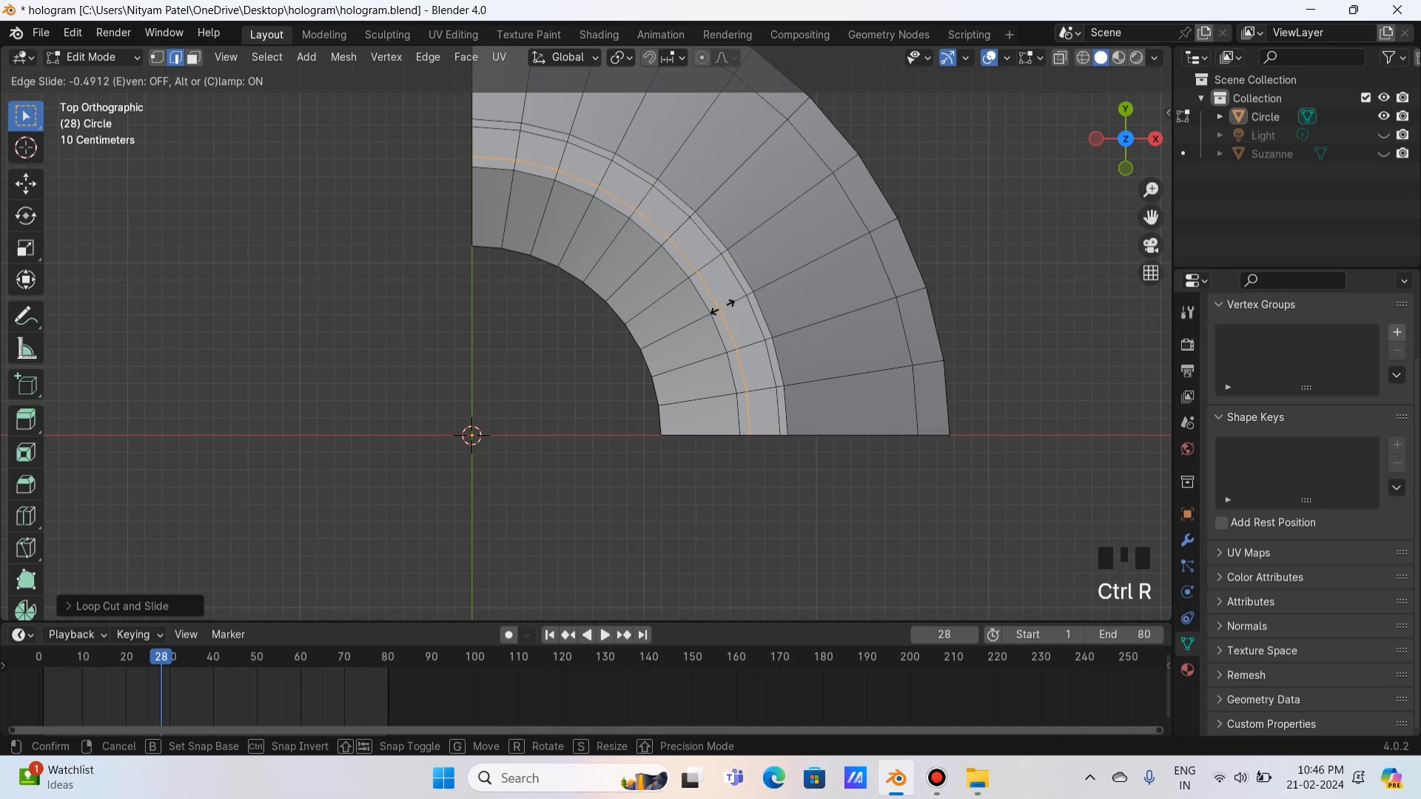
click(717, 307)
scroll(655, 190, up, 3)
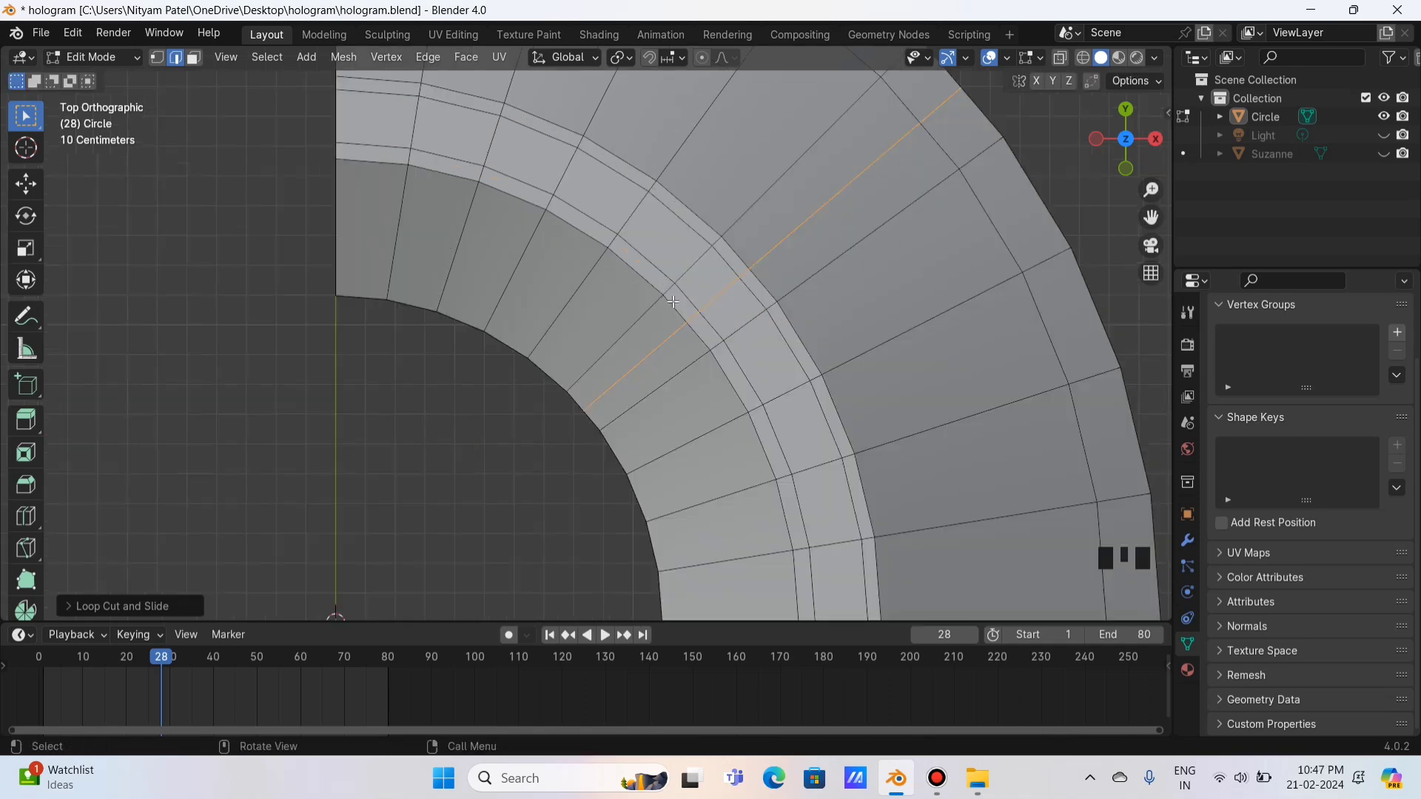
key(ctrl+z)
- Select the middle face loop of the top rim, extrude it down about 0.02 m to form a groove, and deselect it
drag(1125, 141, 1099, 194)
click(194, 57)
alt+click(638, 448)
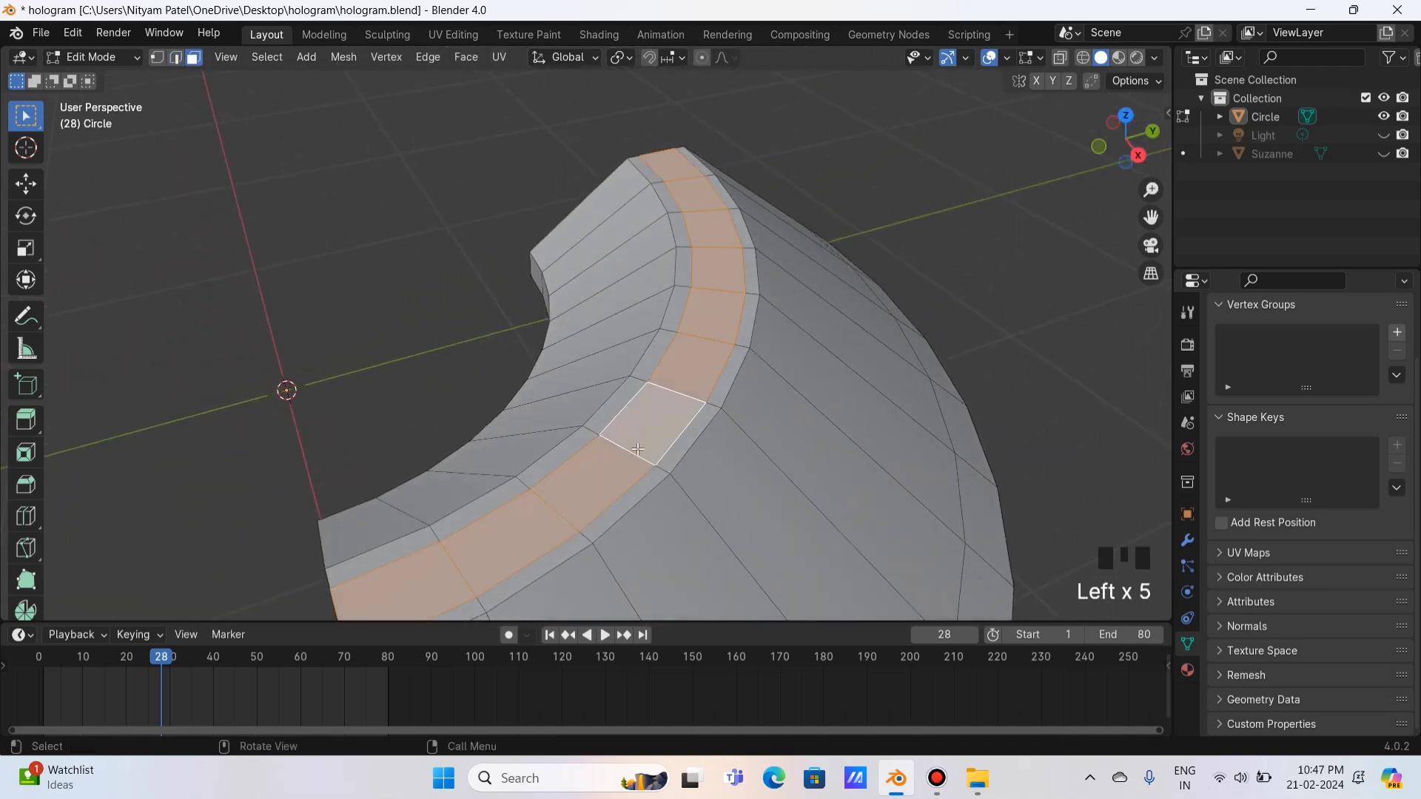
drag(1127, 141, 1110, 160)
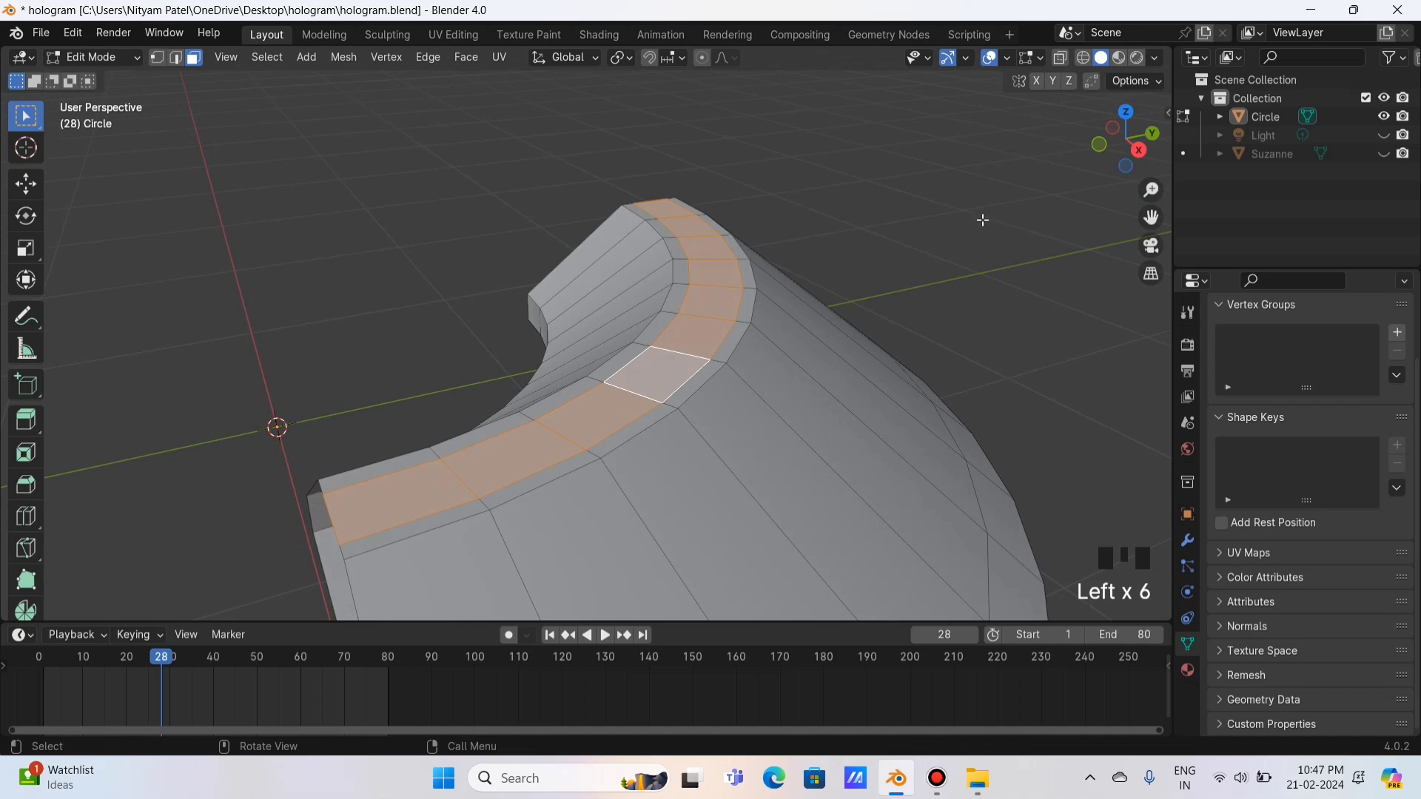
key(e)
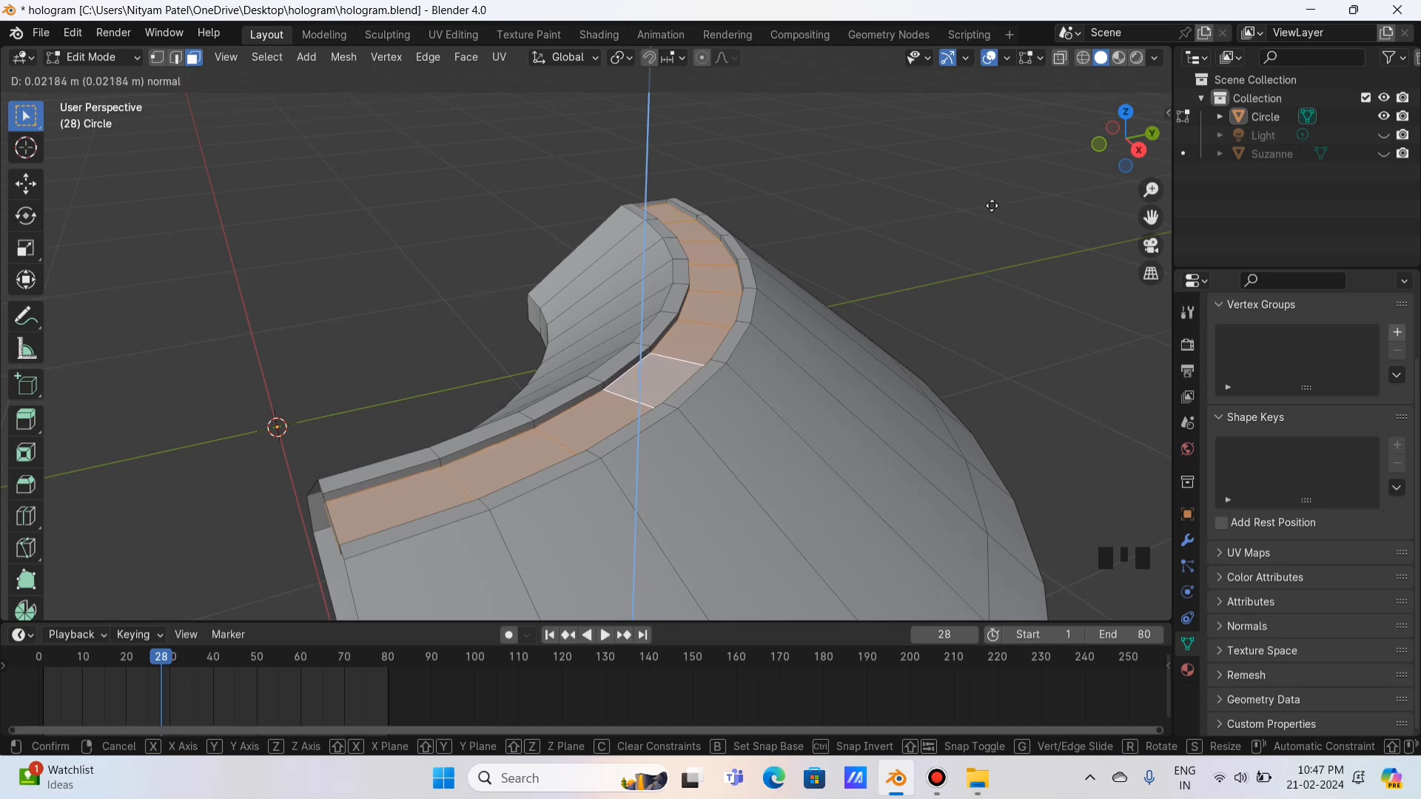
click(994, 200)
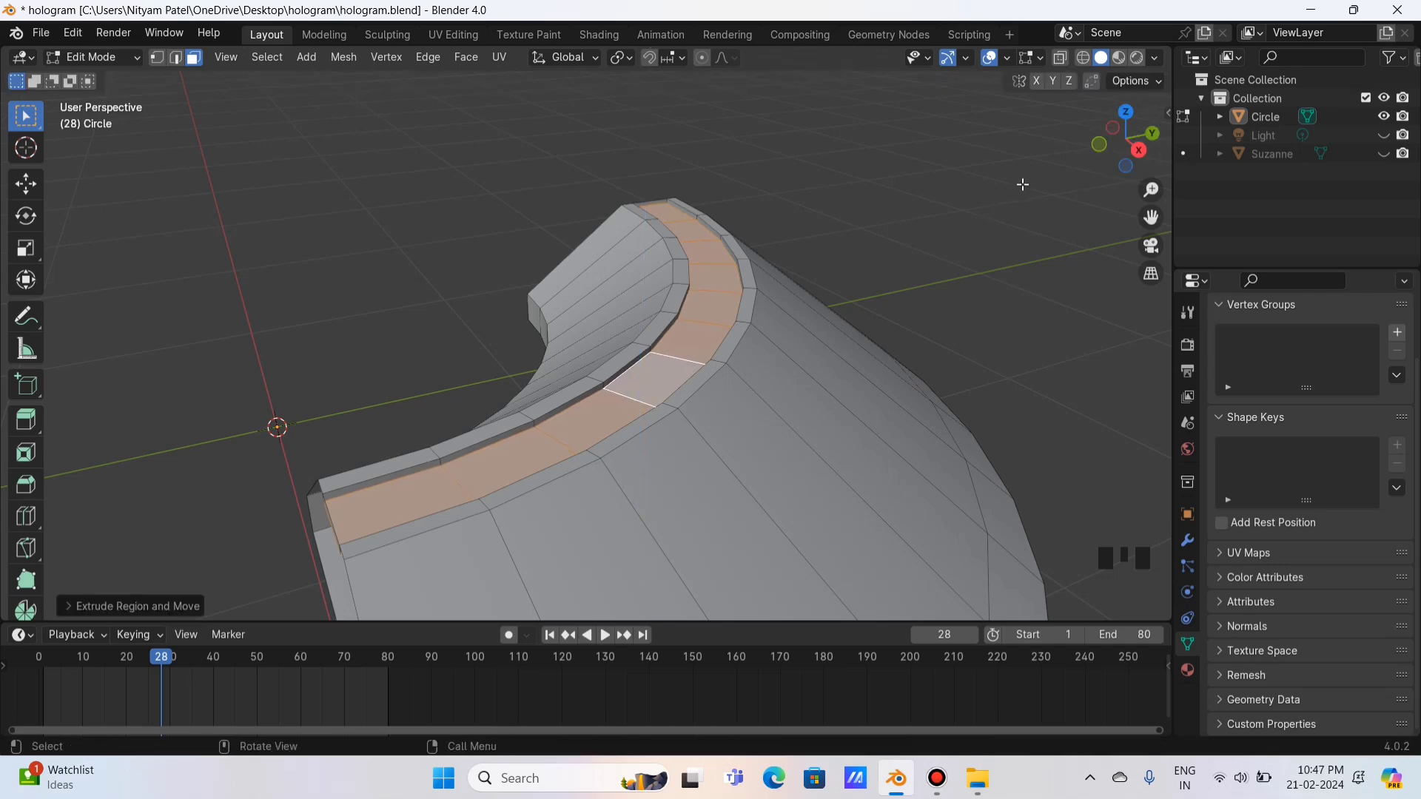
click(1014, 185)
drag(1151, 217, 986, 6)
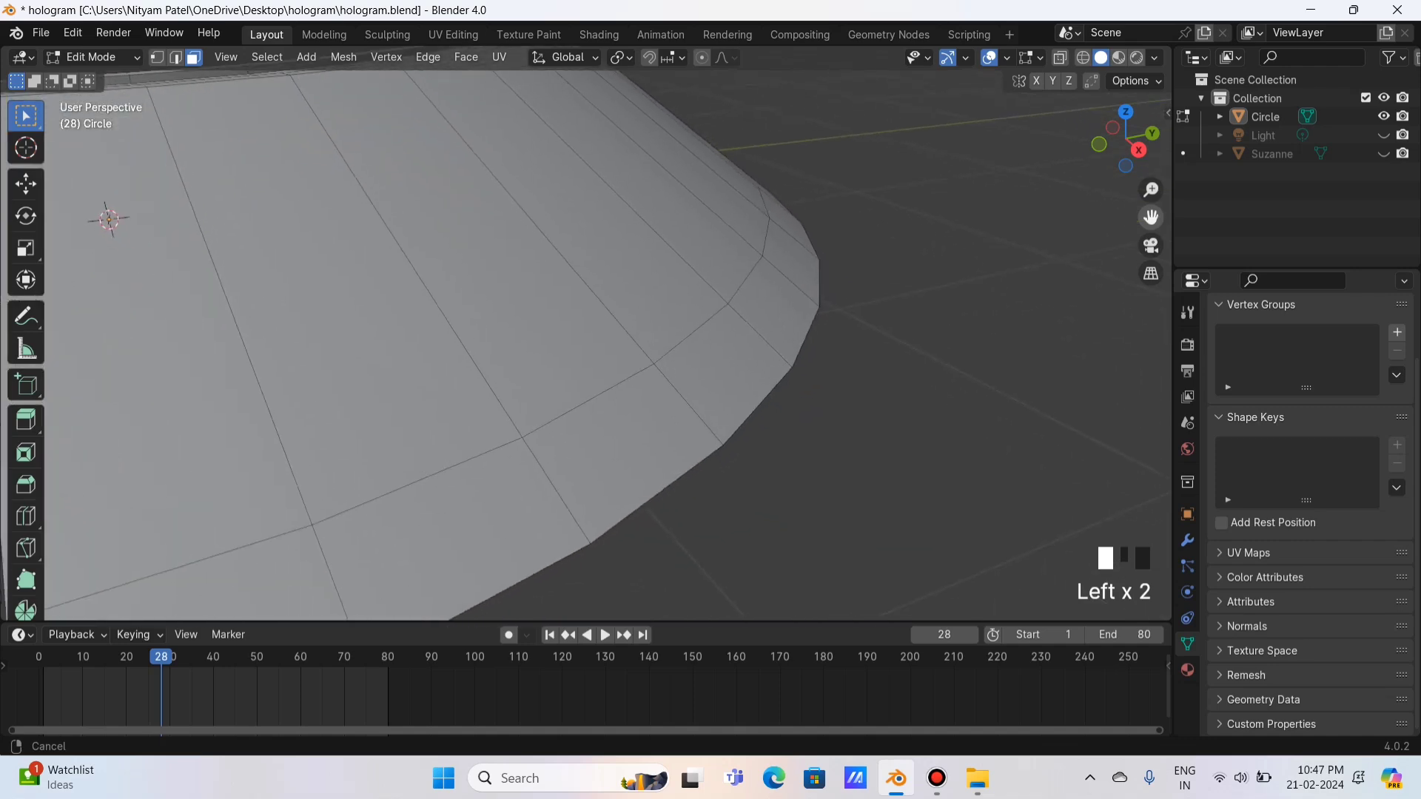
scroll(982, 271, down, 2)
drag(1151, 216, 1377, 335)
scroll(1037, 282, up, 2)
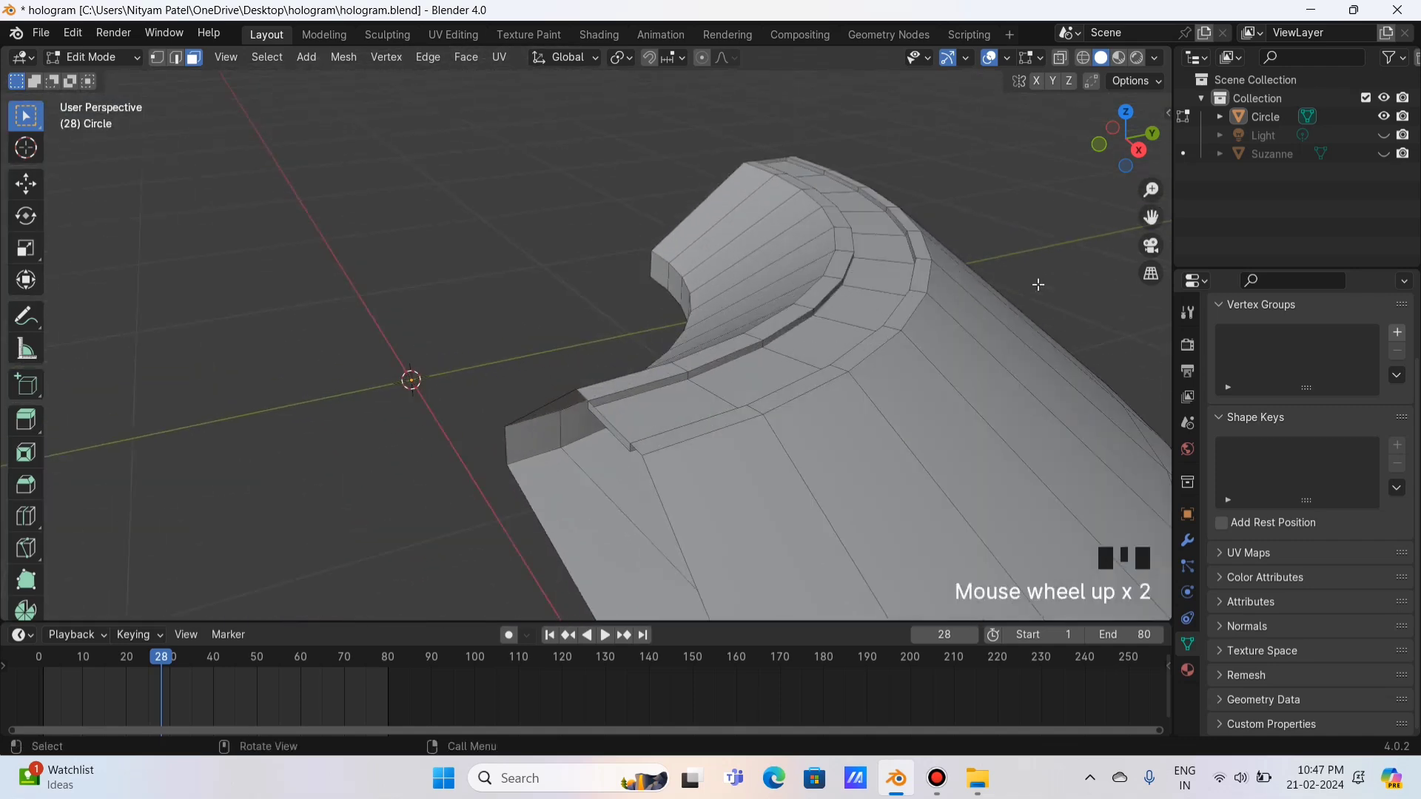
- Select and delete the thin end face left by the extrusion at the groove's end on the Y-axis side
drag(1147, 152, 942, 499)
scroll(929, 98, up, 3)
scroll(977, 208, down, 2)
scroll(1116, 189, down, 4)
scroll(730, 244, up, 4)
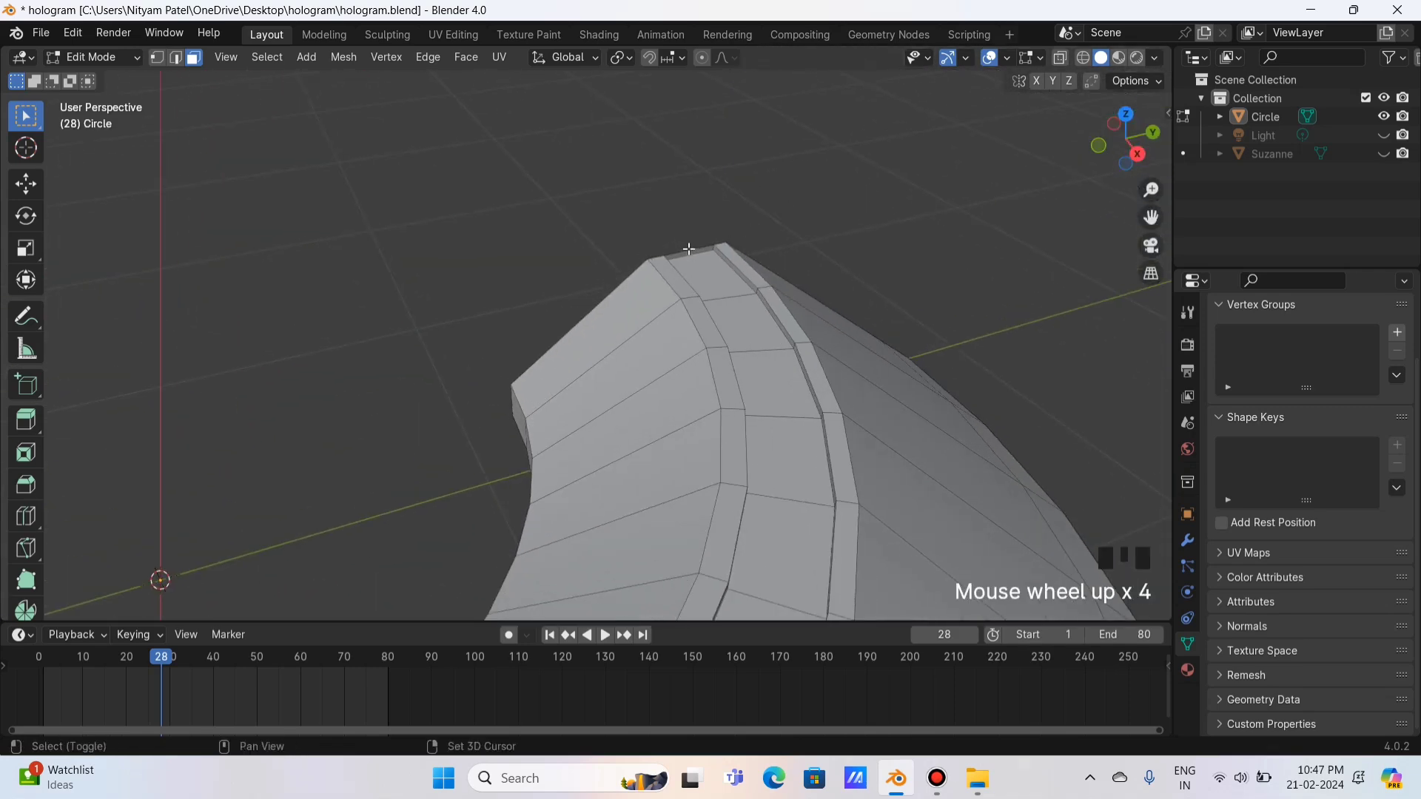
shift+click(690, 250)
shift+click(689, 249)
scroll(755, 262, down, 5)
key(x)
click(682, 347)
scroll(635, 313, up, 2)
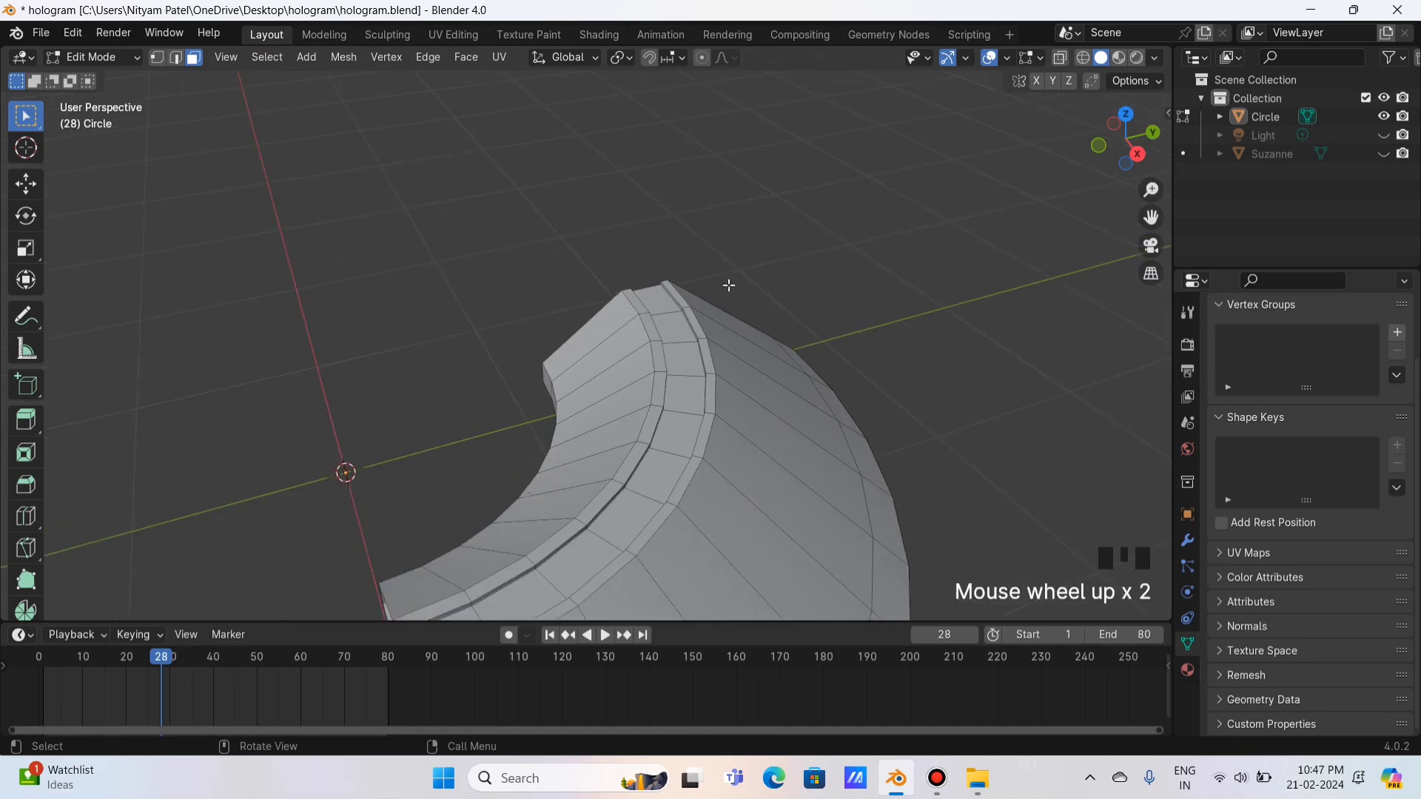
- From the top view, add a loop cut along the outer slope and slide it up towards the top rim
drag(1151, 148, 1118, 146)
scroll(1068, 247, down, 1)
drag(1158, 218, 1275, 146)
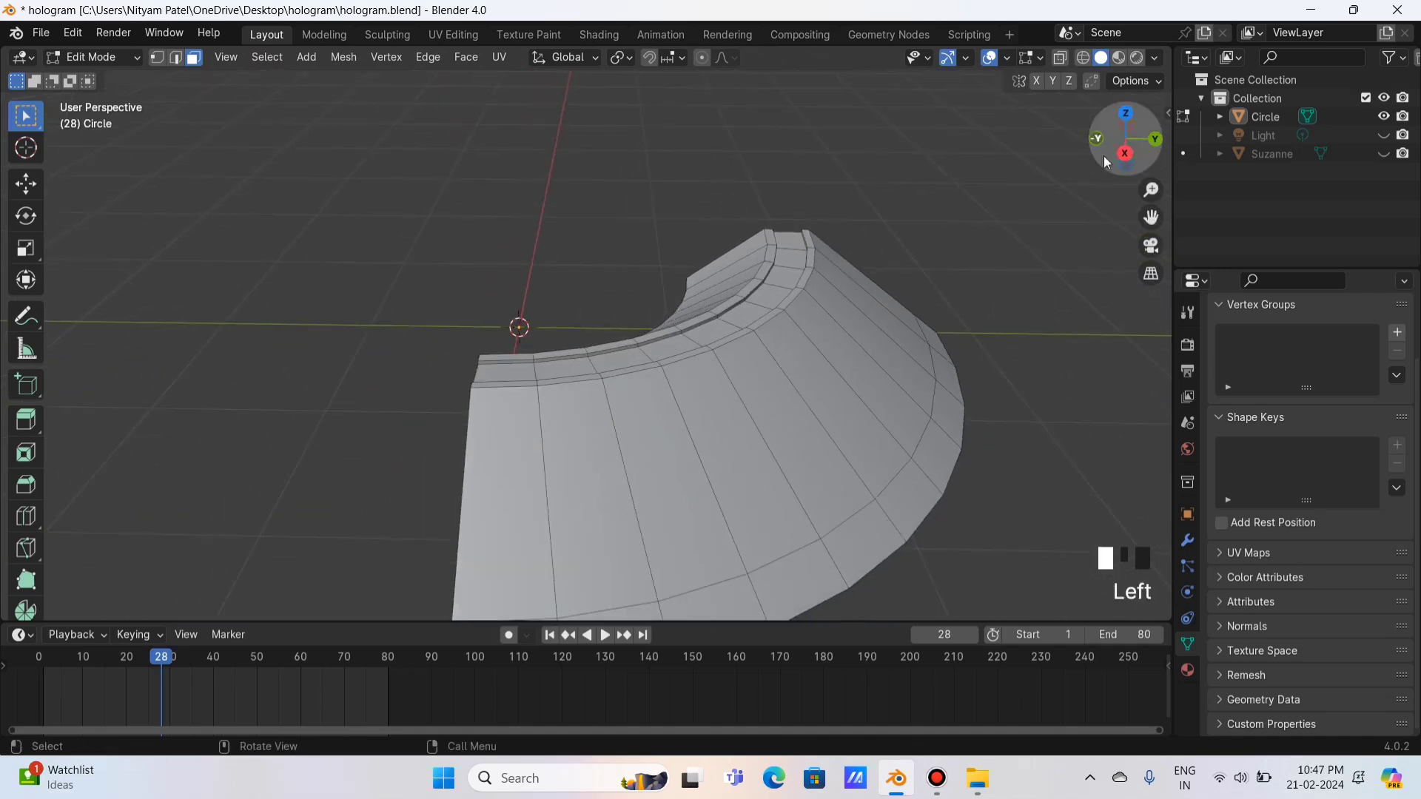
click(1126, 113)
drag(1139, 221, 851, 285)
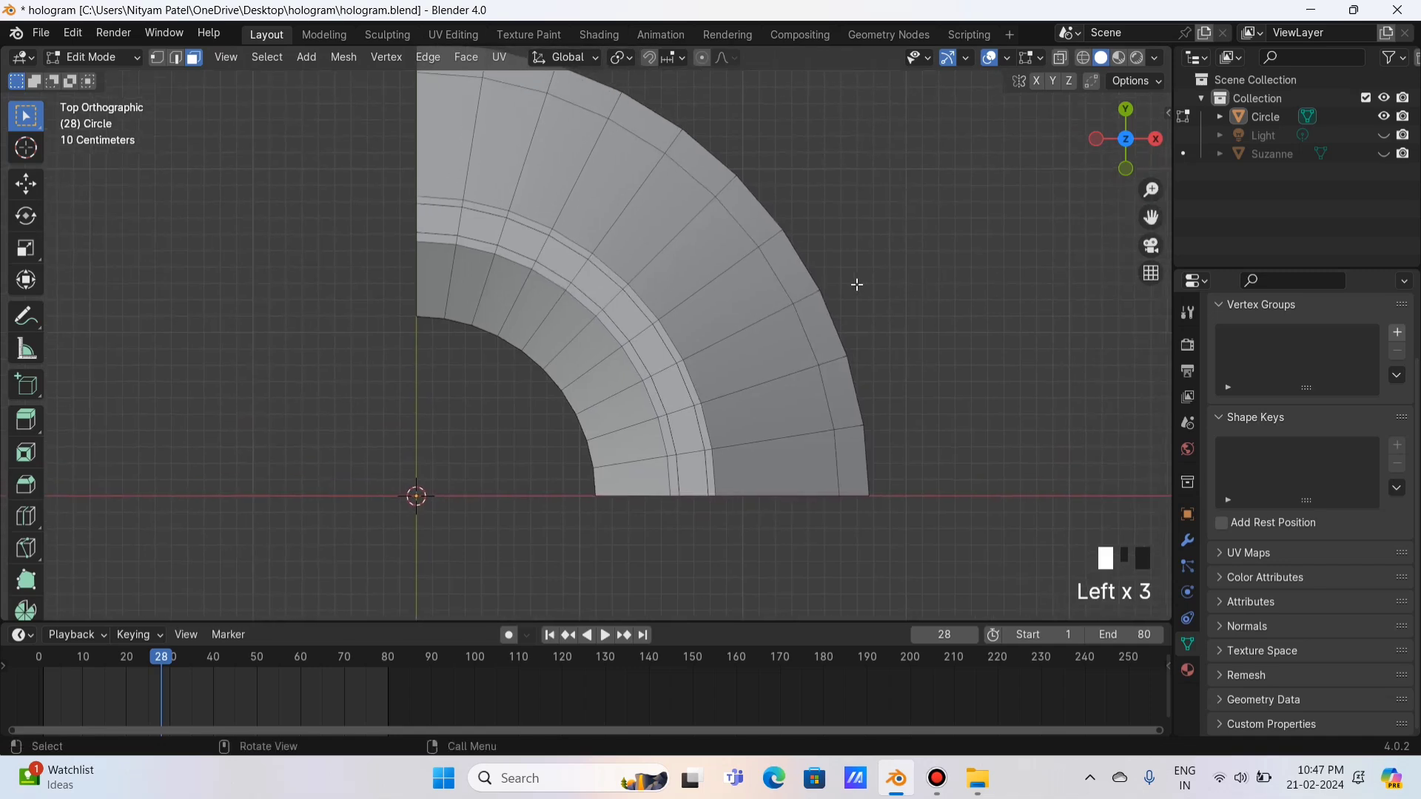
scroll(822, 285, up, 2)
key(ctrl+r)
click(745, 270)
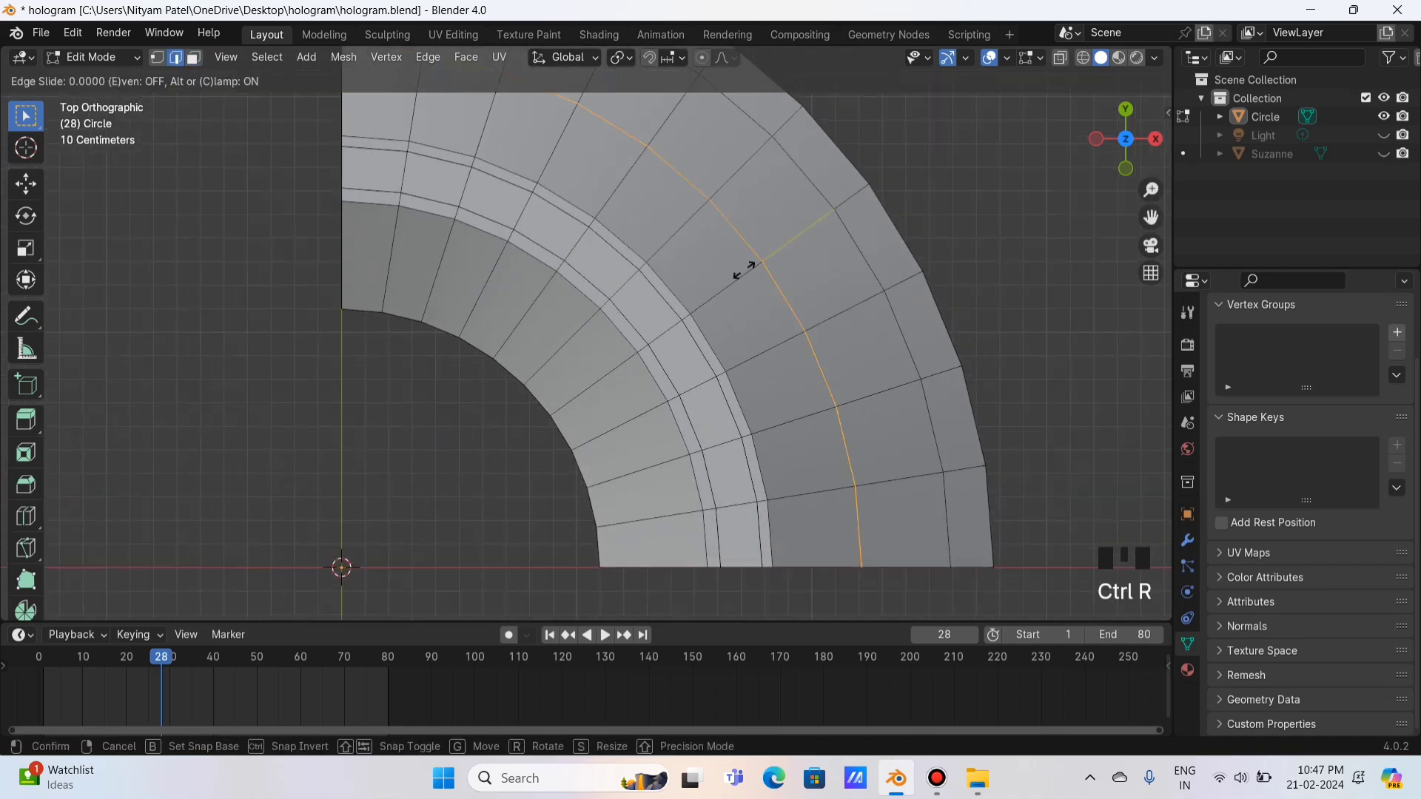
click(693, 291)
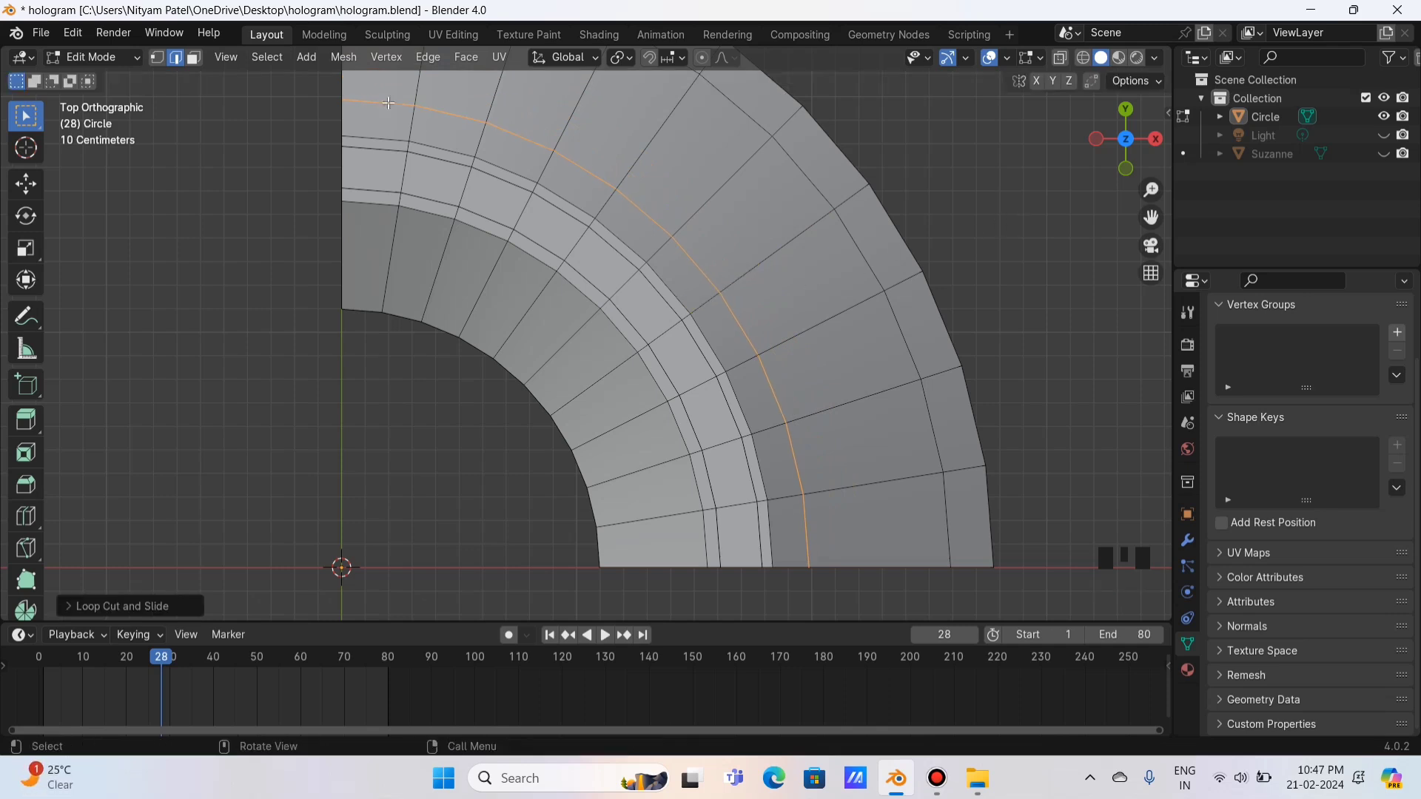
- Select one long outer-slope face plus the narrow upper faces running from it to the Y-axis cut, and extrude them inward about 0.05 m
click(195, 59)
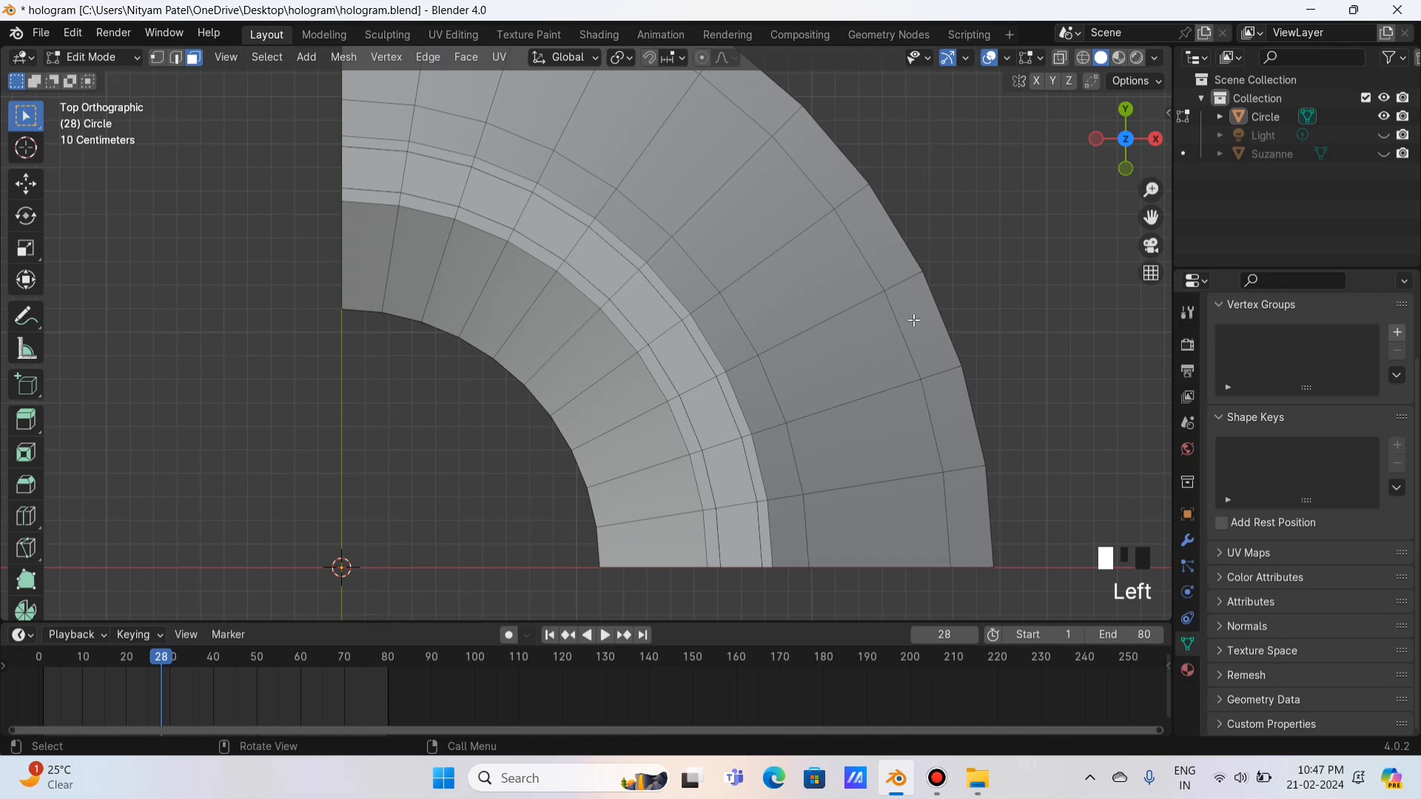
click(810, 293)
shift+click(707, 330)
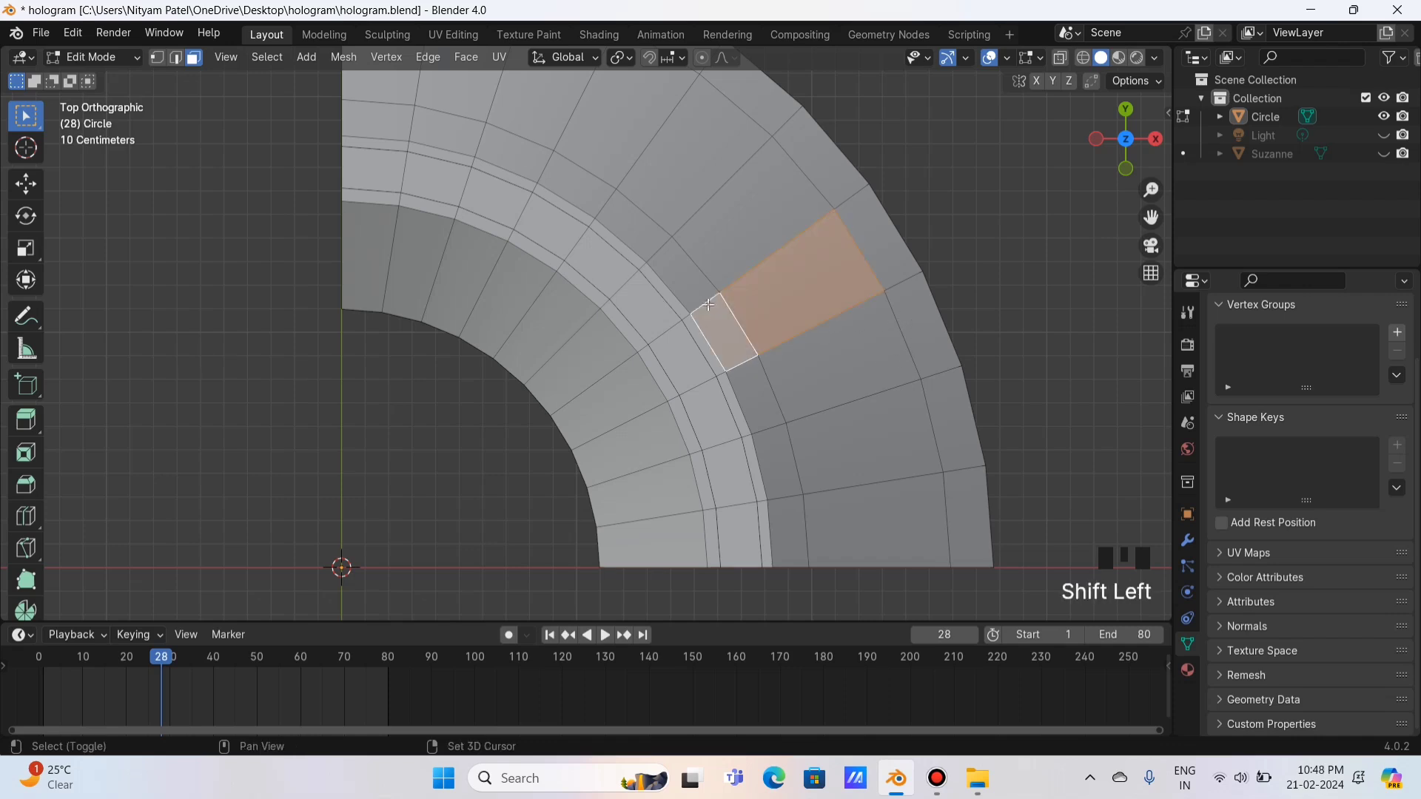
shift+click(669, 275)
shift+click(633, 225)
shift+click(577, 189)
shift+click(515, 152)
shift+click(439, 129)
shift+click(377, 121)
drag(1099, 152, 947, 59)
key(e)
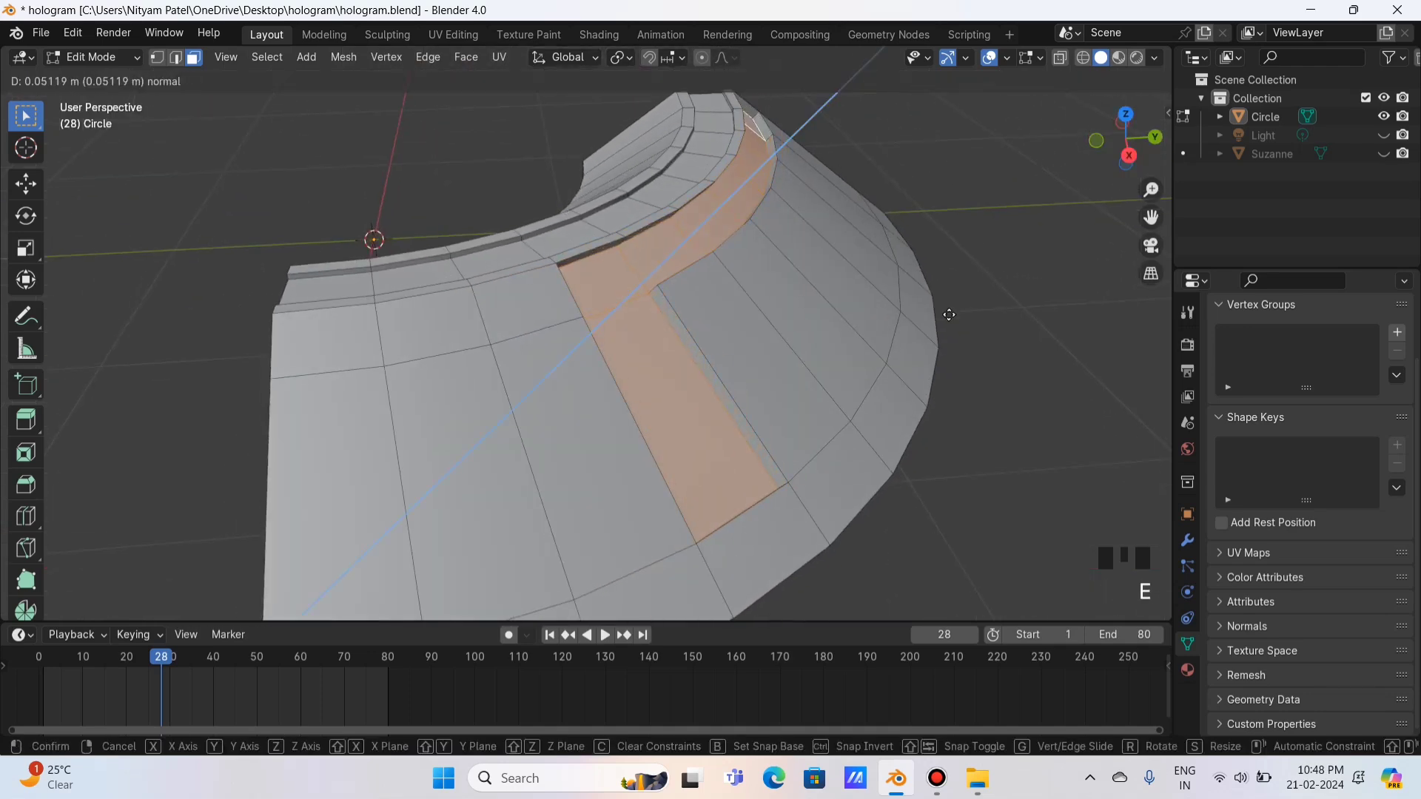
click(950, 313)
- Inspect the recessed panel and rim groove of the quarter ring in Object Mode, and return to Edit Mode
drag(1125, 141, 1058, 186)
key(Tab)
drag(1126, 137, 1066, 168)
scroll(943, 231, down, 4)
key(Tab)
- From the top view, add a radial loop cut across the quarter ring, slid close to the radial edge near mid-arc
click(1124, 119)
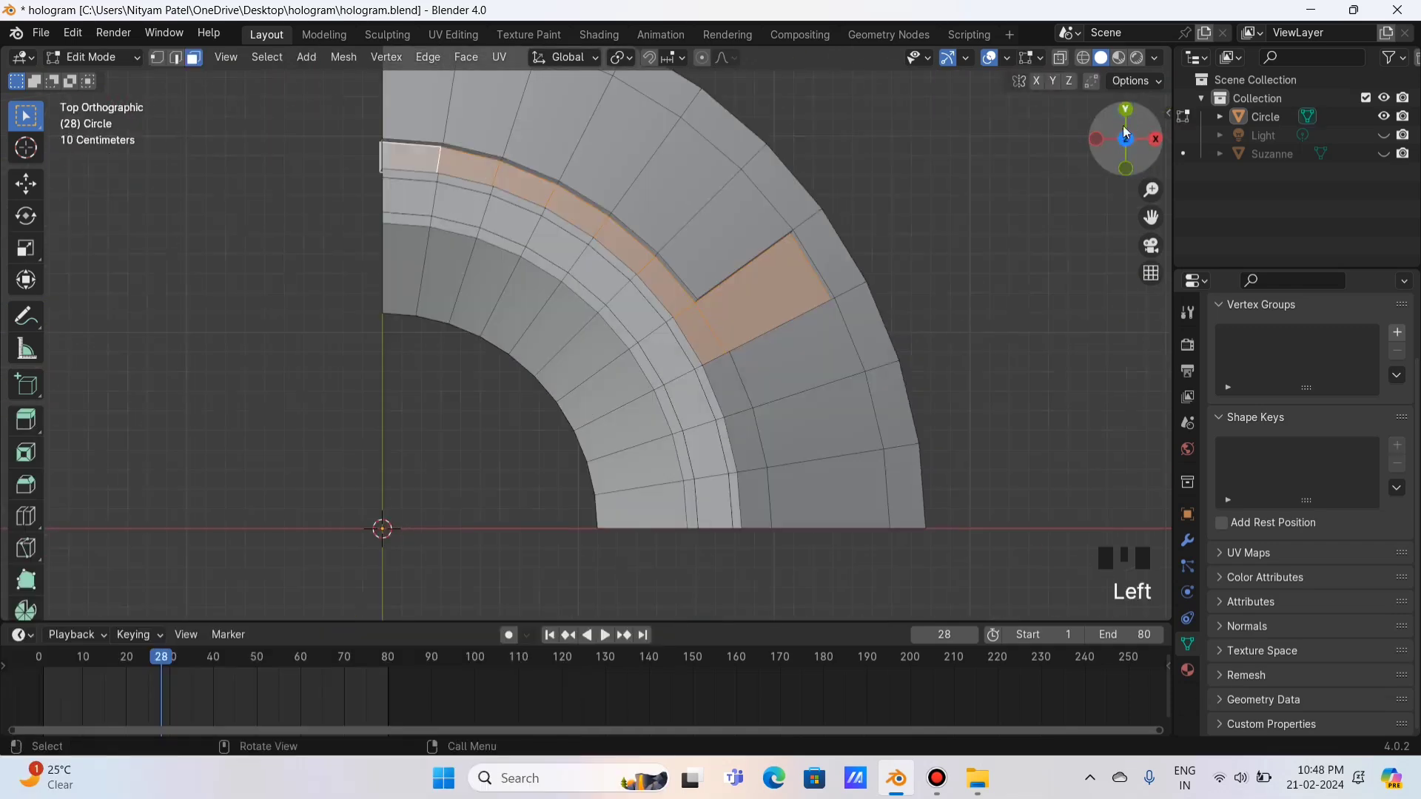
scroll(666, 271, up, 2)
scroll(647, 404, up, 1)
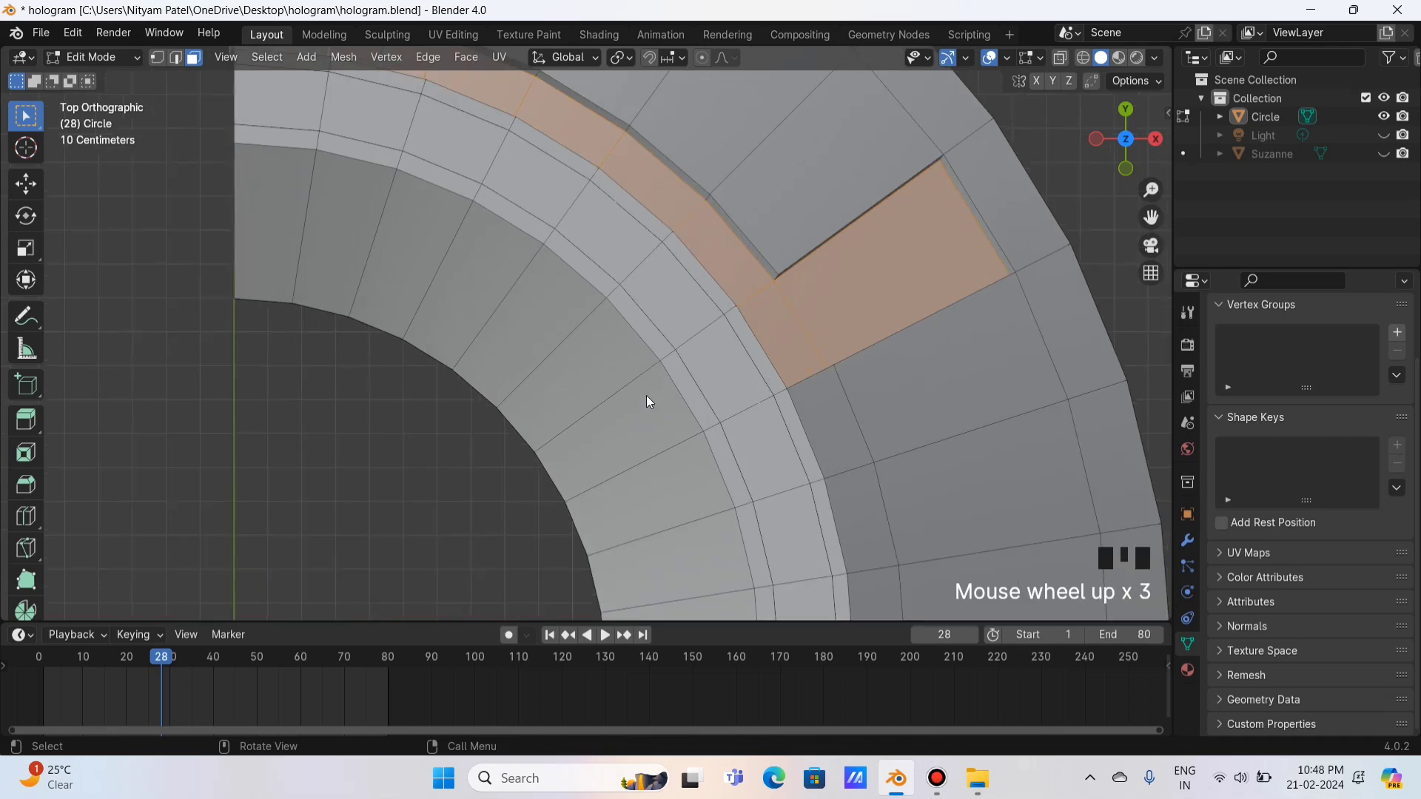
scroll(670, 402, down, 1)
scroll(624, 397, down, 1)
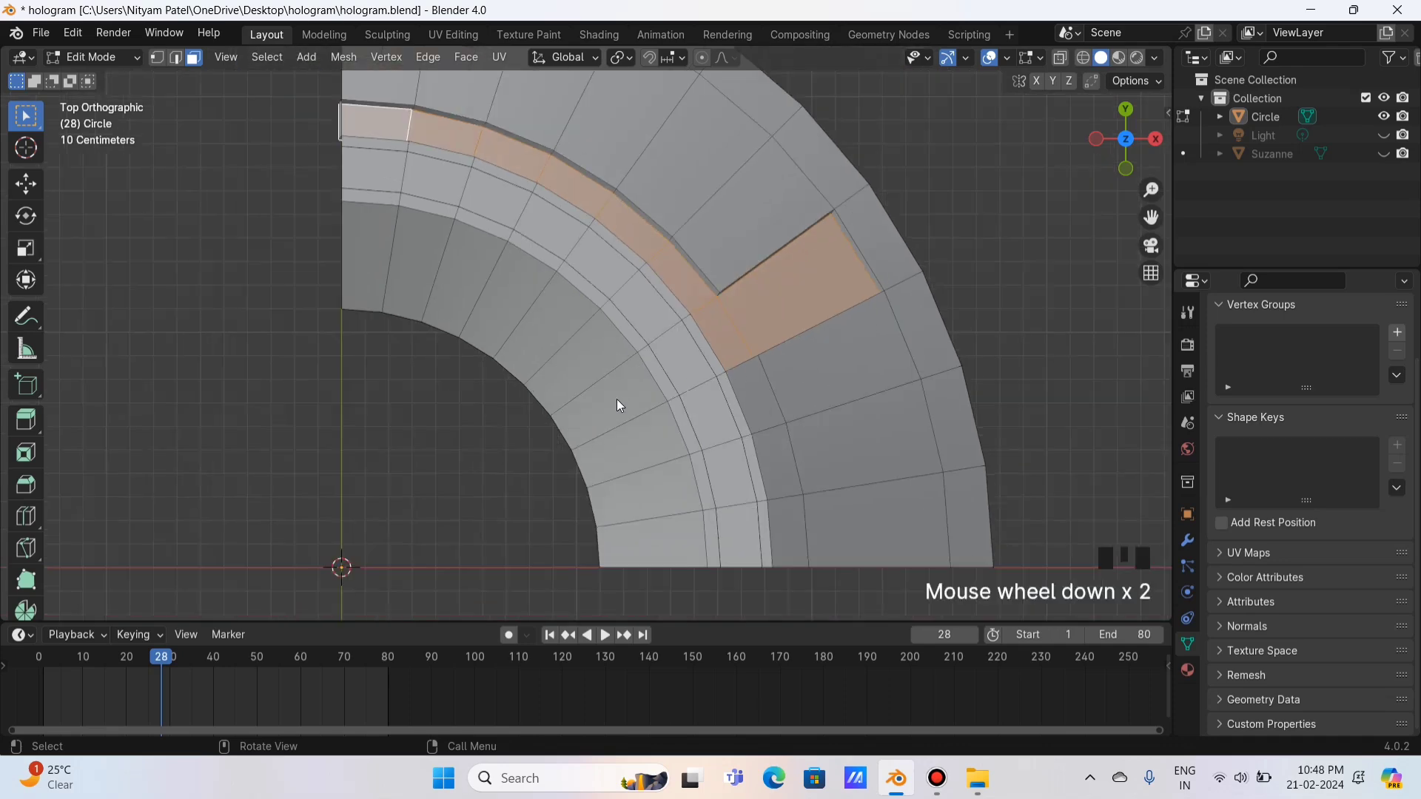
scroll(570, 354, up, 2)
key(ctrl+r)
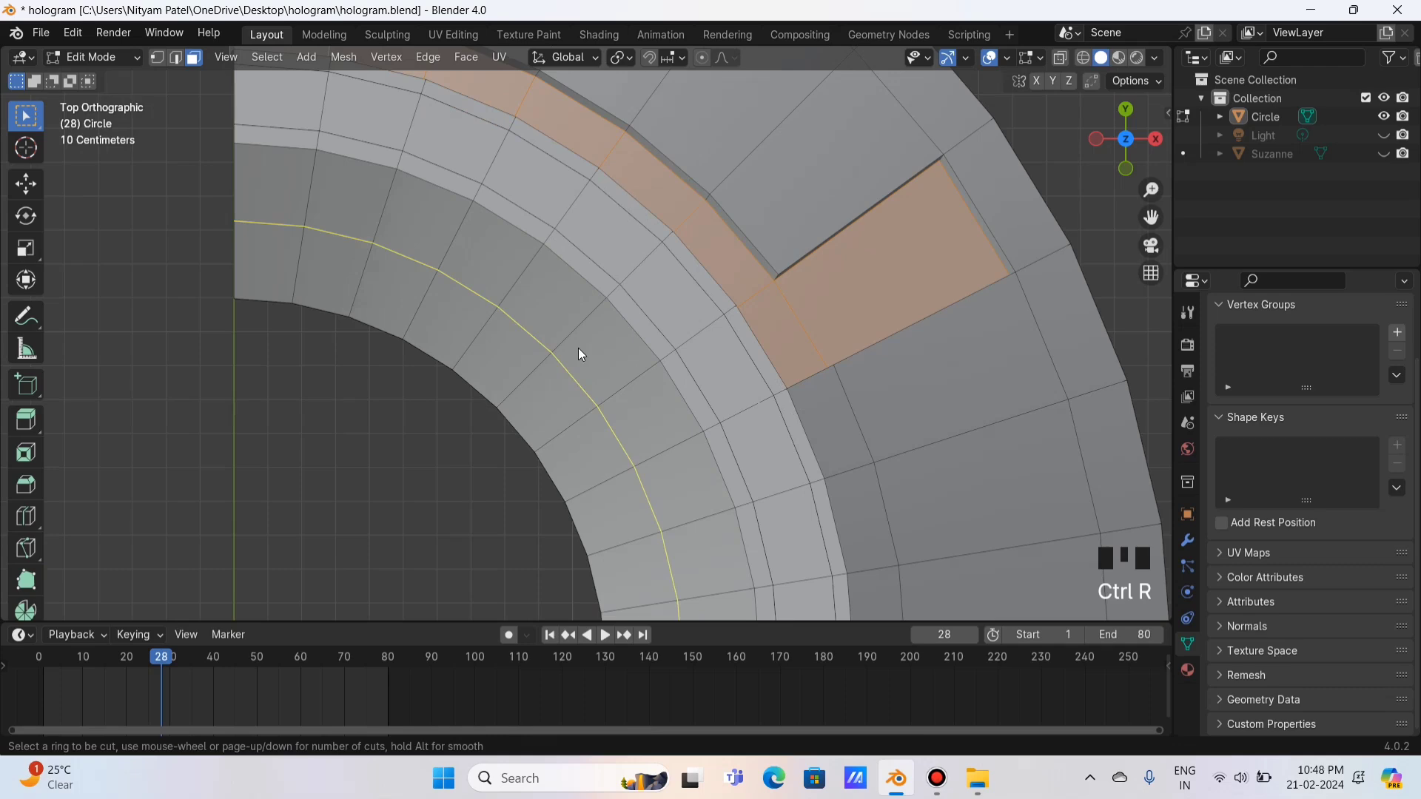
click(621, 316)
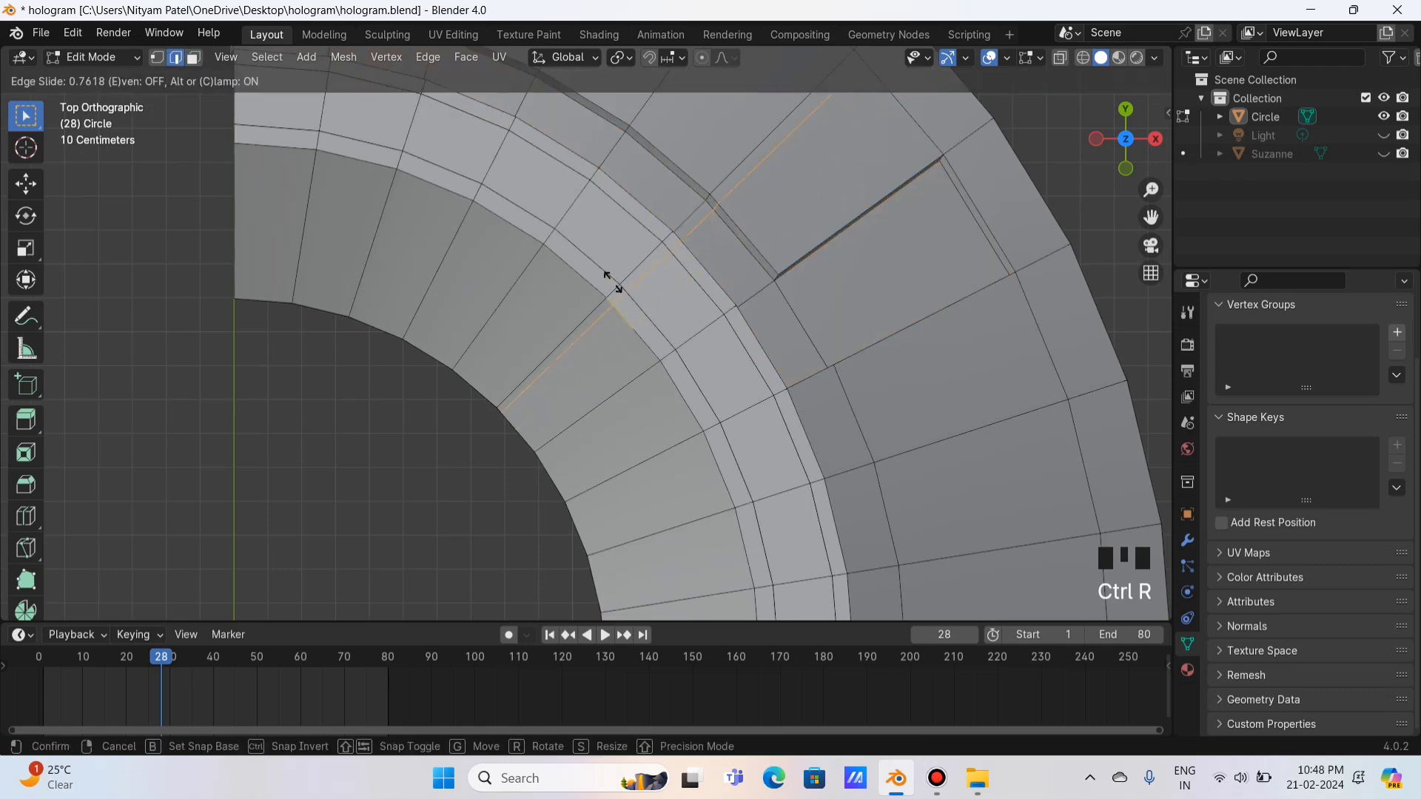
click(613, 292)
- Add a second radial loop cut close to the same mid-arc edge, on its opposite side
scroll(588, 265, up, 2)
key(ctrl+r)
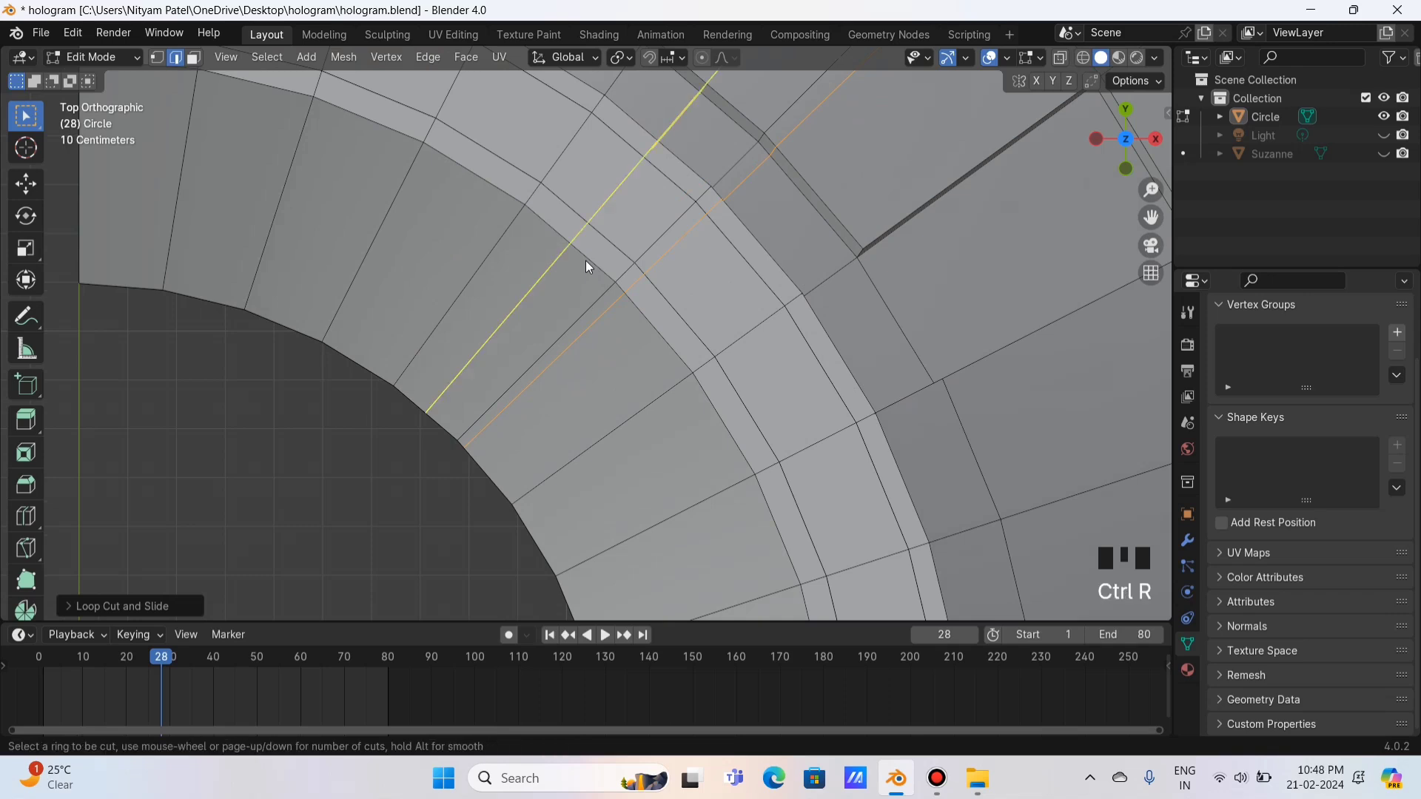
click(585, 261)
click(626, 295)
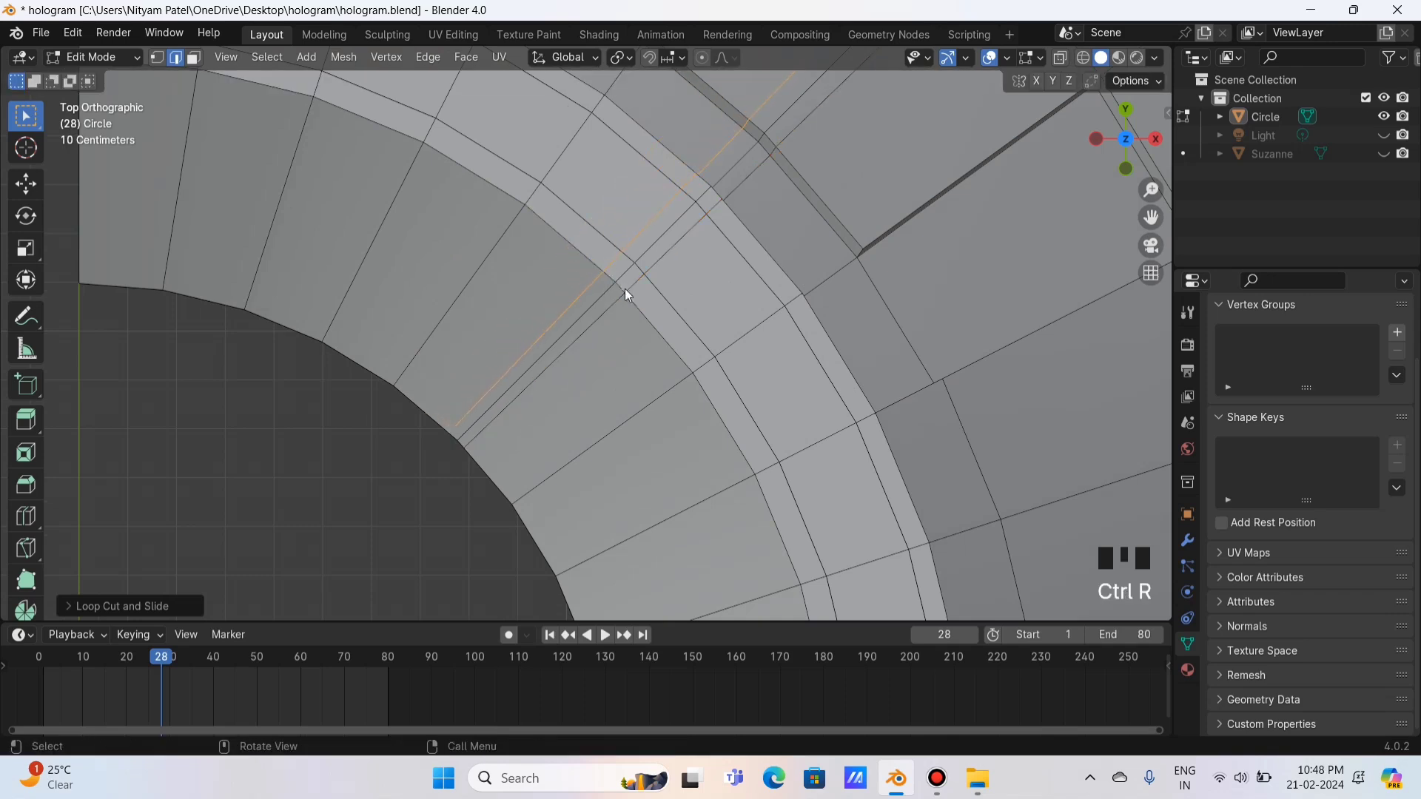
- Select the two narrow inner-slope faces between the new cuts, extrude them inward about 0.03 m, and return to Object Mode
click(195, 58)
click(530, 354)
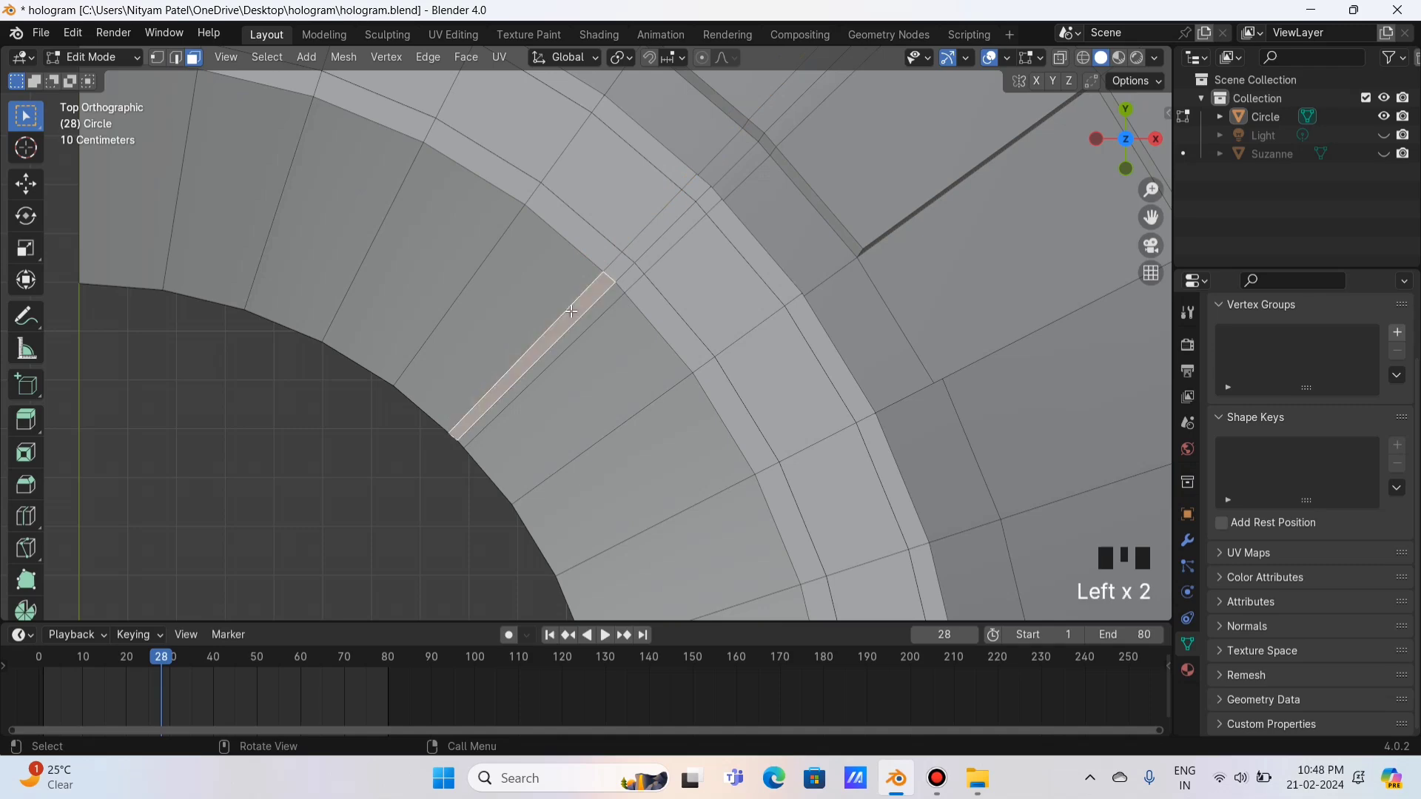
shift+click(542, 365)
drag(1138, 149, 1130, 148)
key(e)
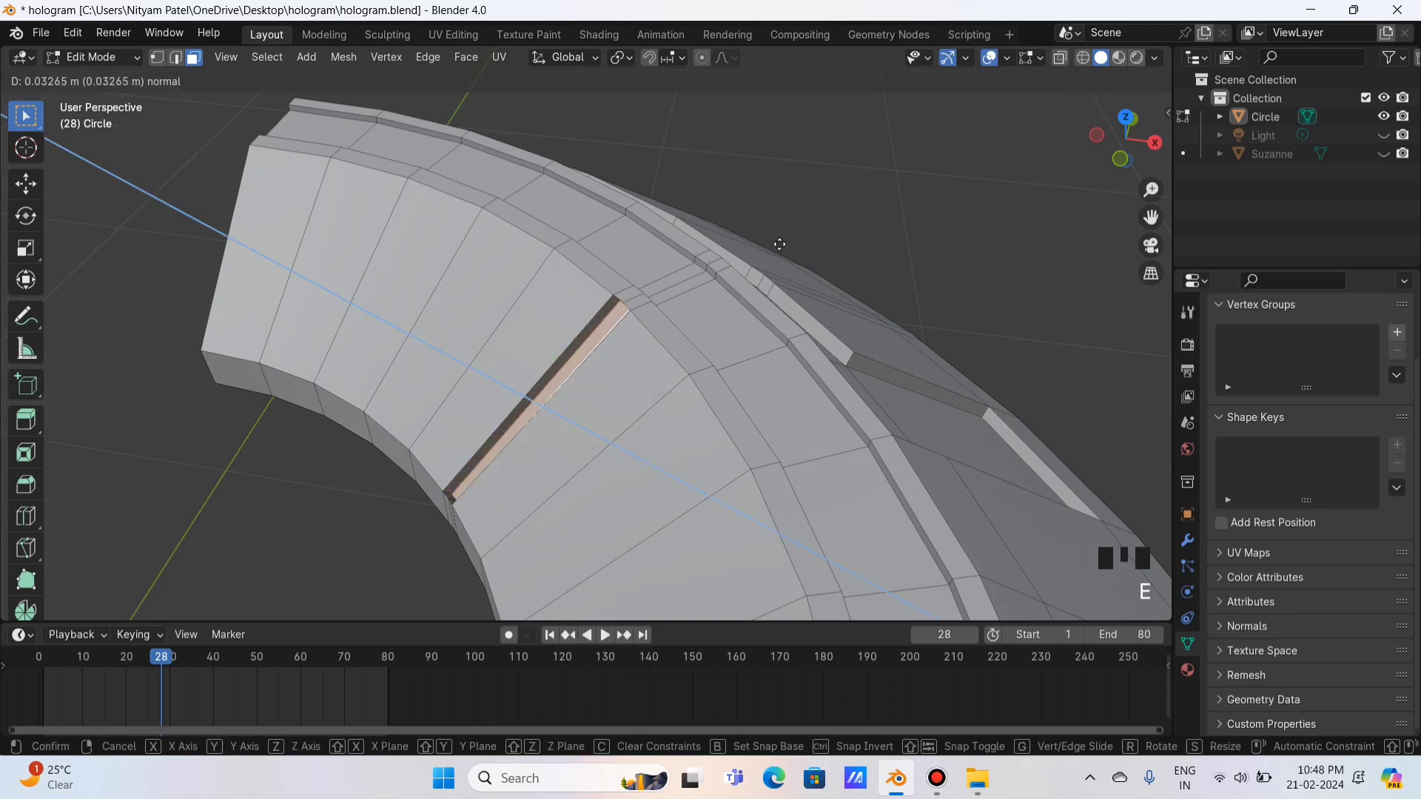
click(780, 244)
key(Tab)
scroll(997, 163, down, 3)
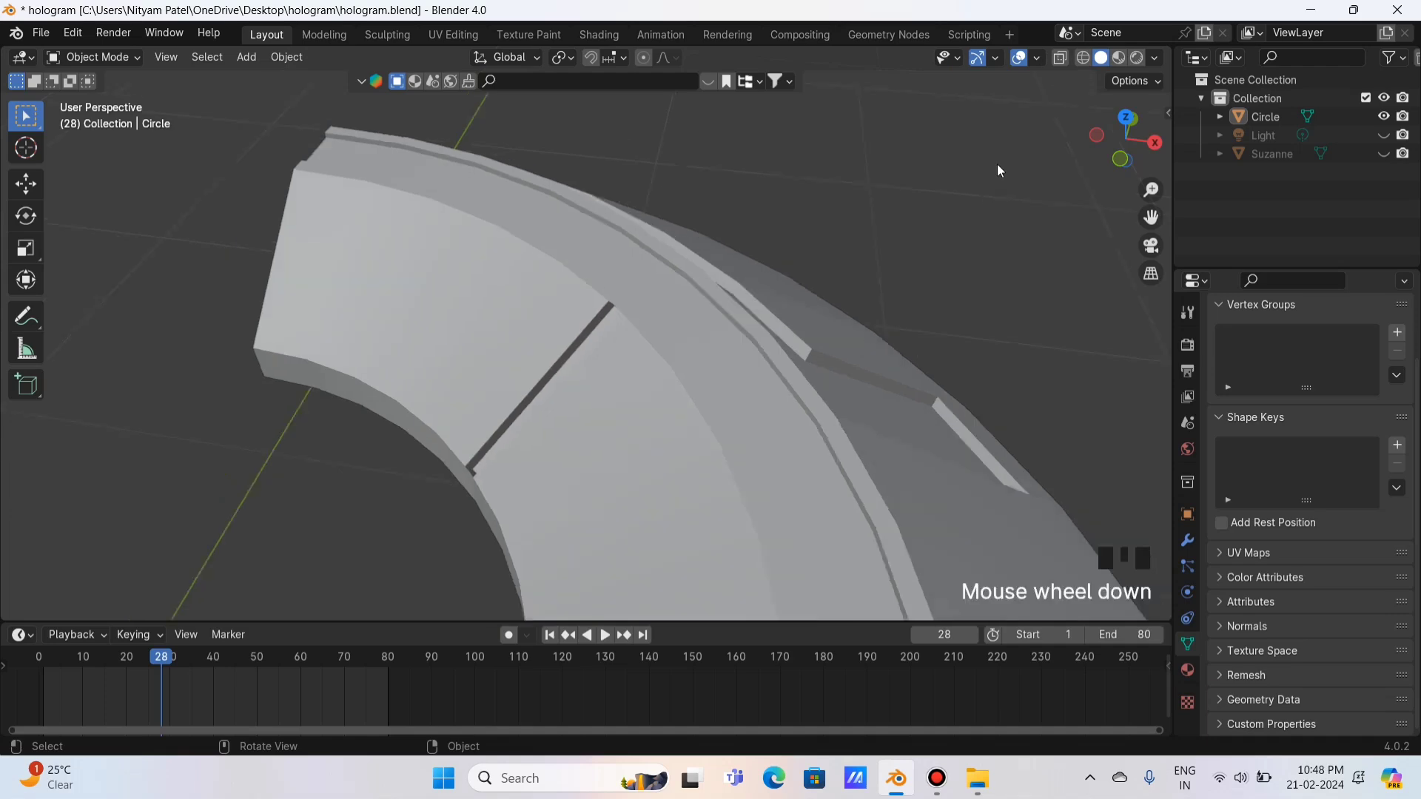
drag(1125, 139, 1180, 60)
scroll(379, 180, down, 2)
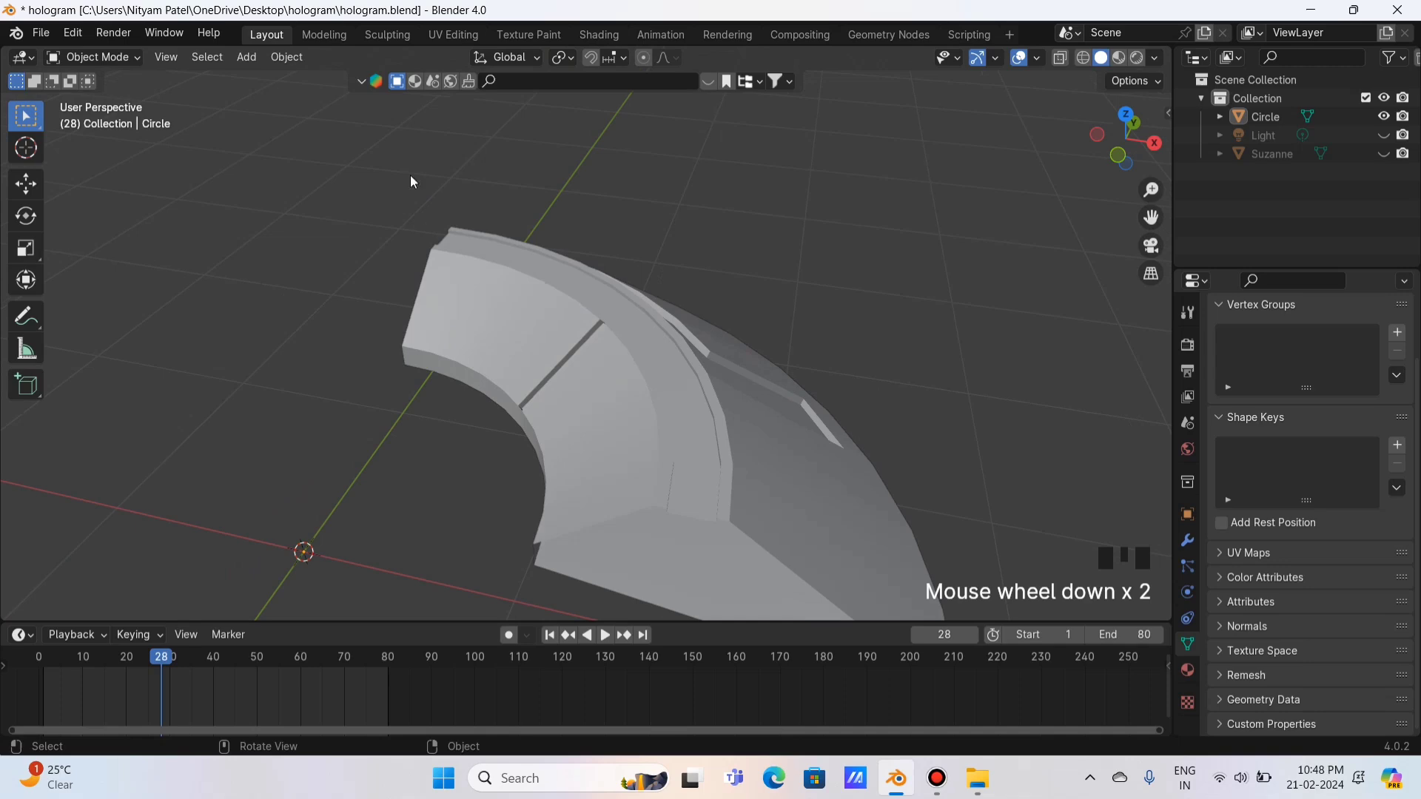
- Add a mesh circle at the origin and scale it down to a small ring
click(251, 56)
mouse_move(281, 76)
click(470, 113)
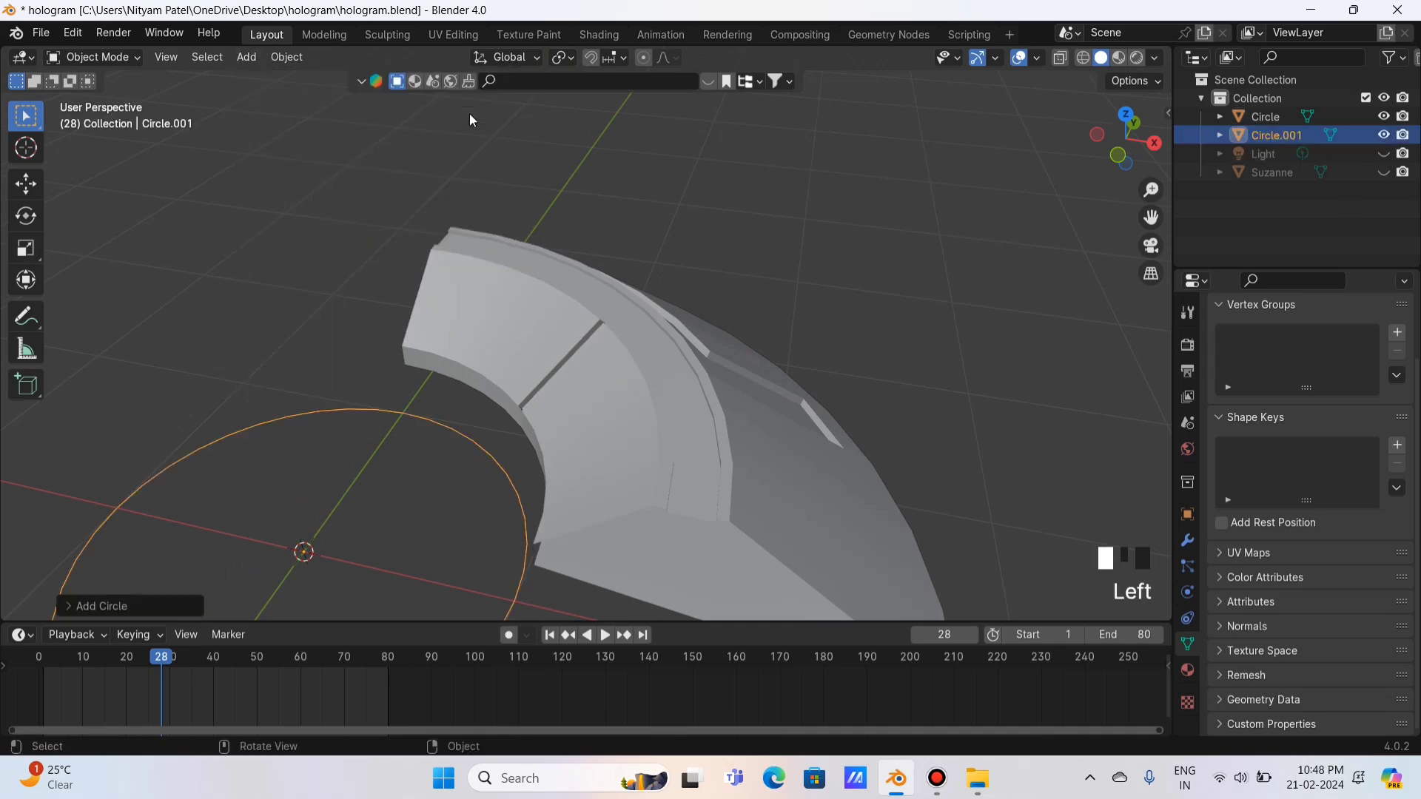
scroll(528, 407, down, 2)
key(s)
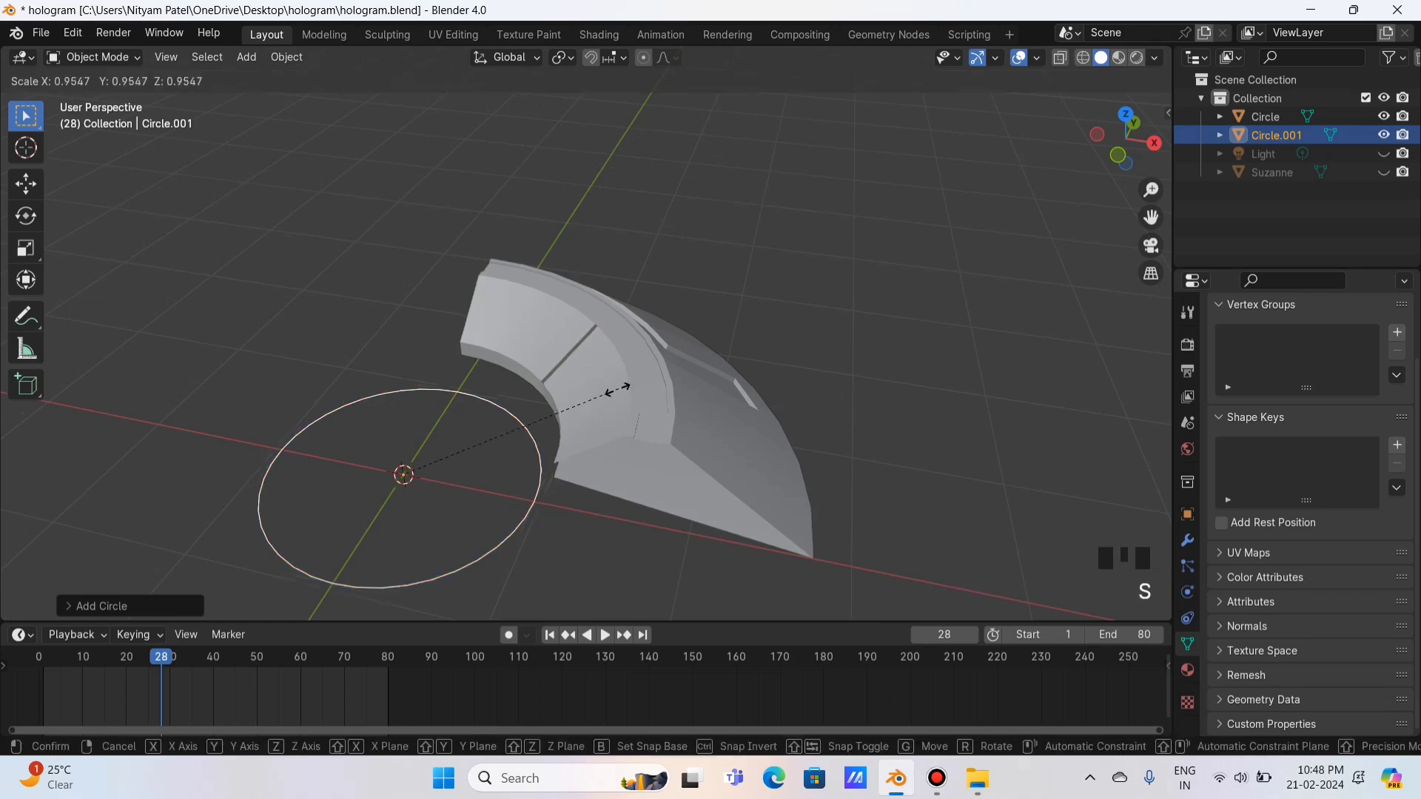
click(412, 437)
scroll(420, 500, up, 2)
scroll(421, 507, up, 3)
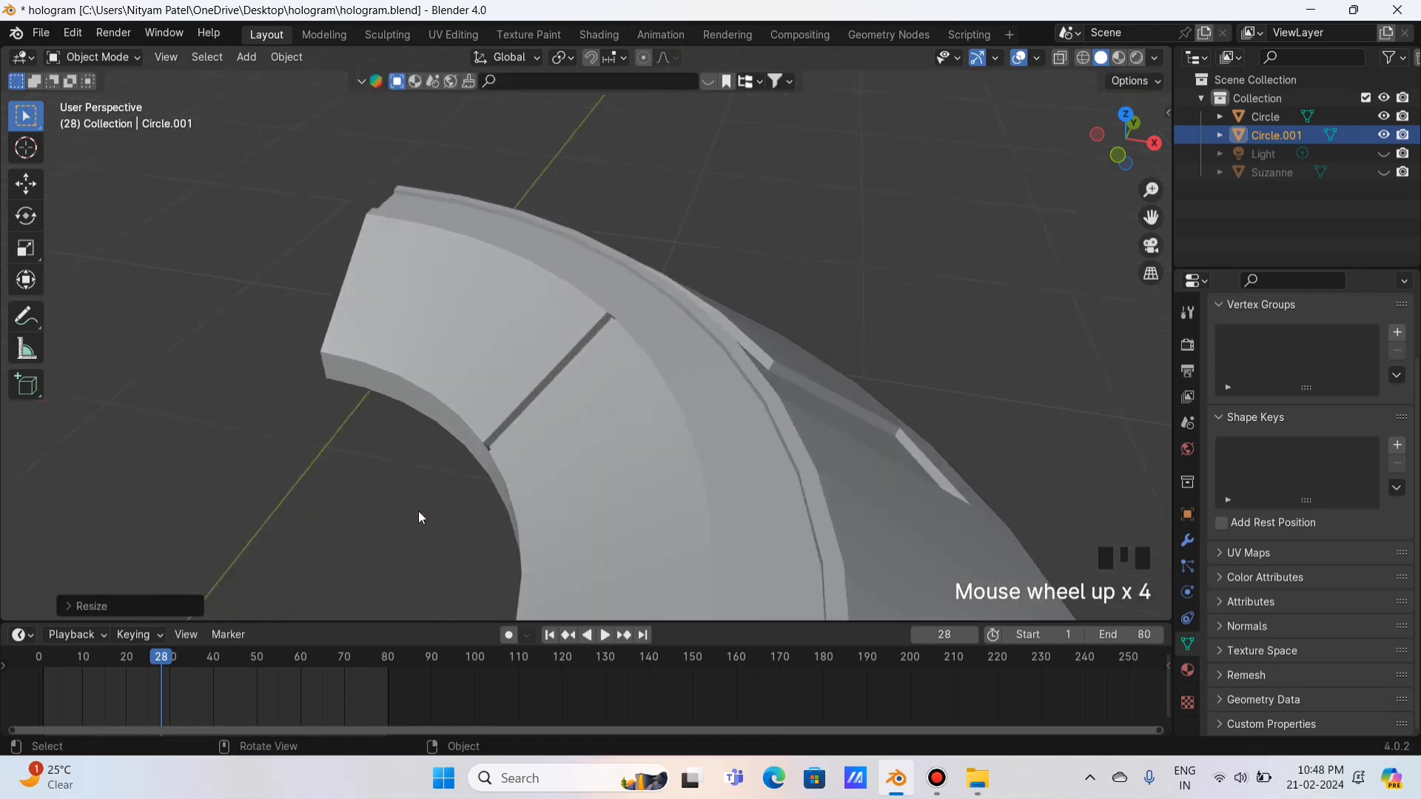
- From the top view, move the small circle next to the quarter ring's inner edge, near the radial groove
click(1124, 118)
scroll(567, 526, down, 2)
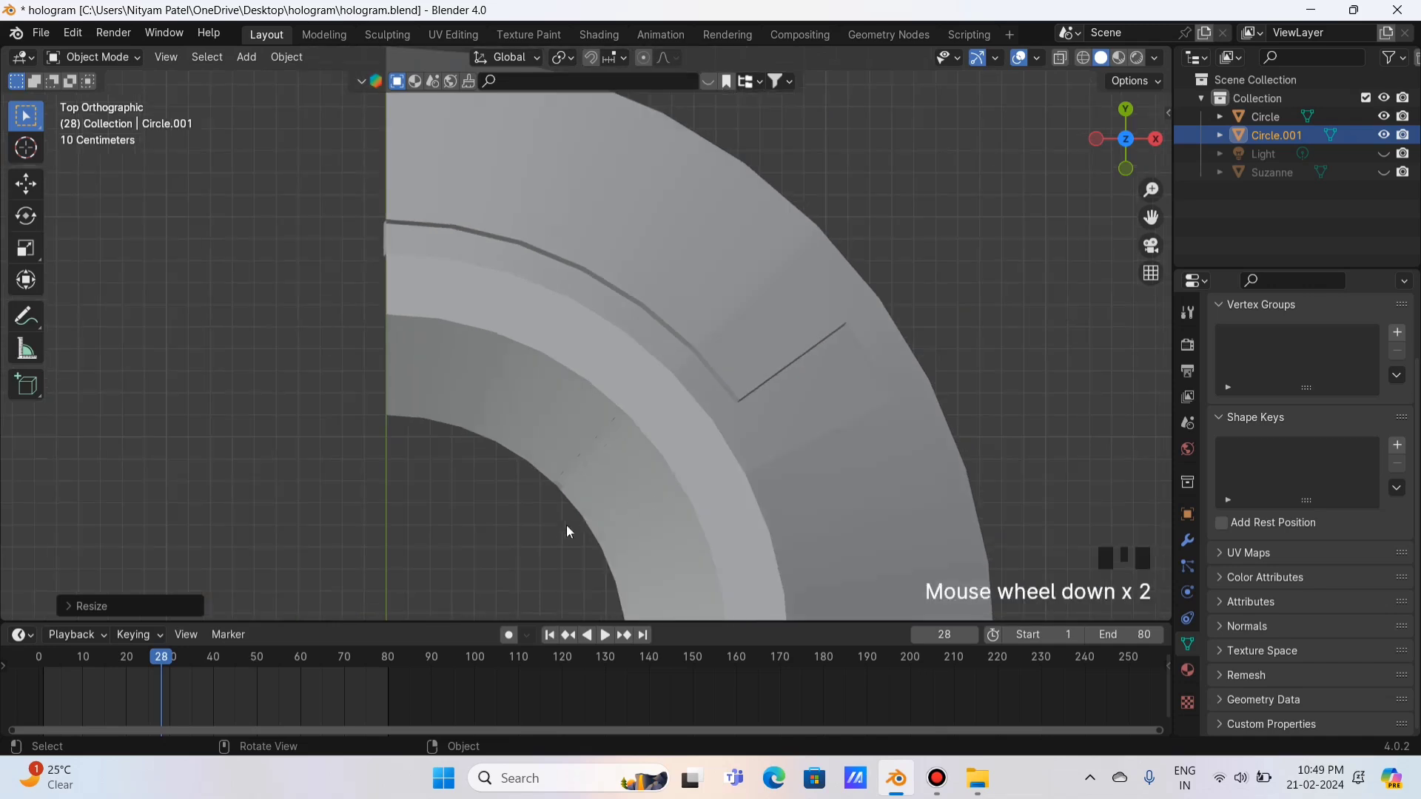
key(g)
click(678, 402)
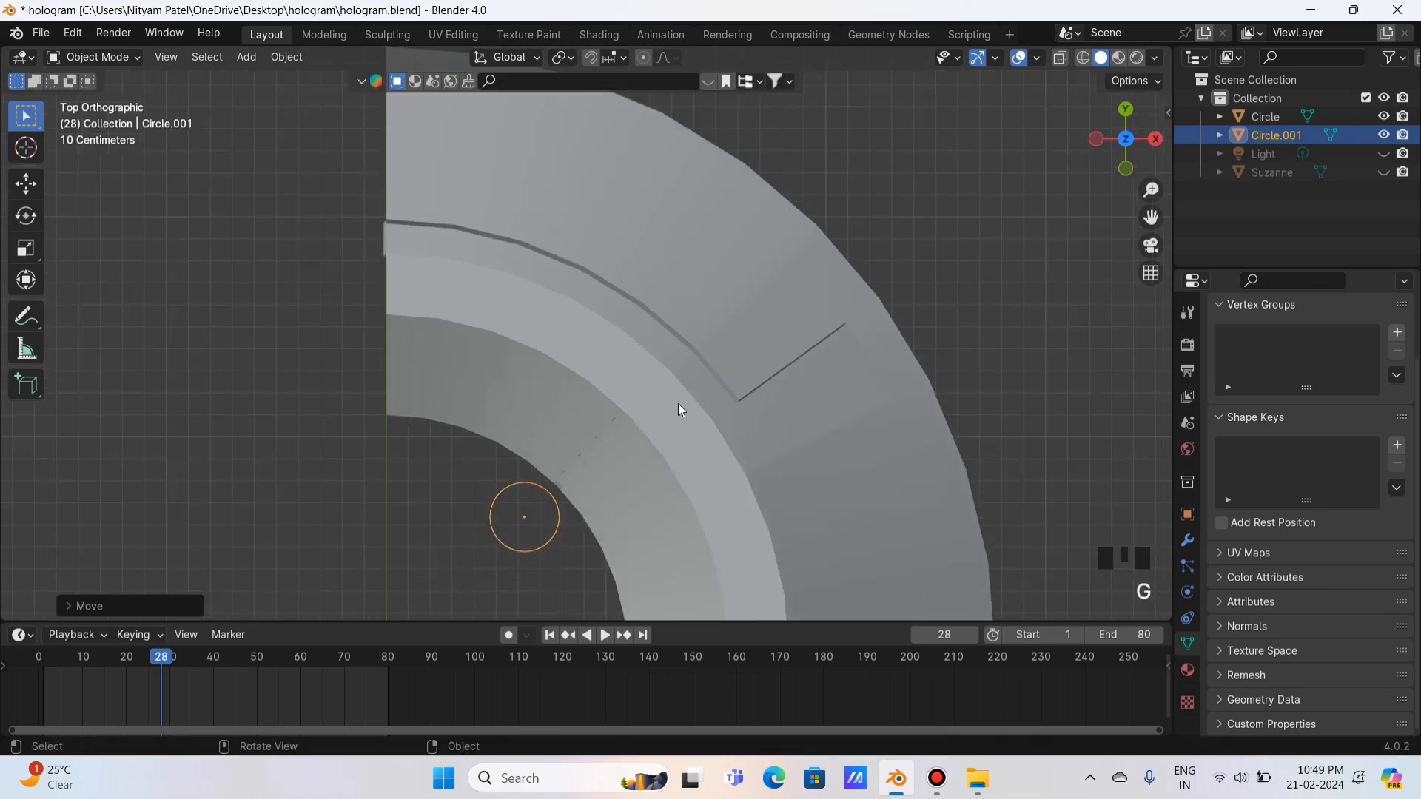
scroll(939, 385, up, 3)
drag(1140, 213, 651, 437)
- Fill the small circle with a face and extrude it upward about 0.12 m
key(Tab)
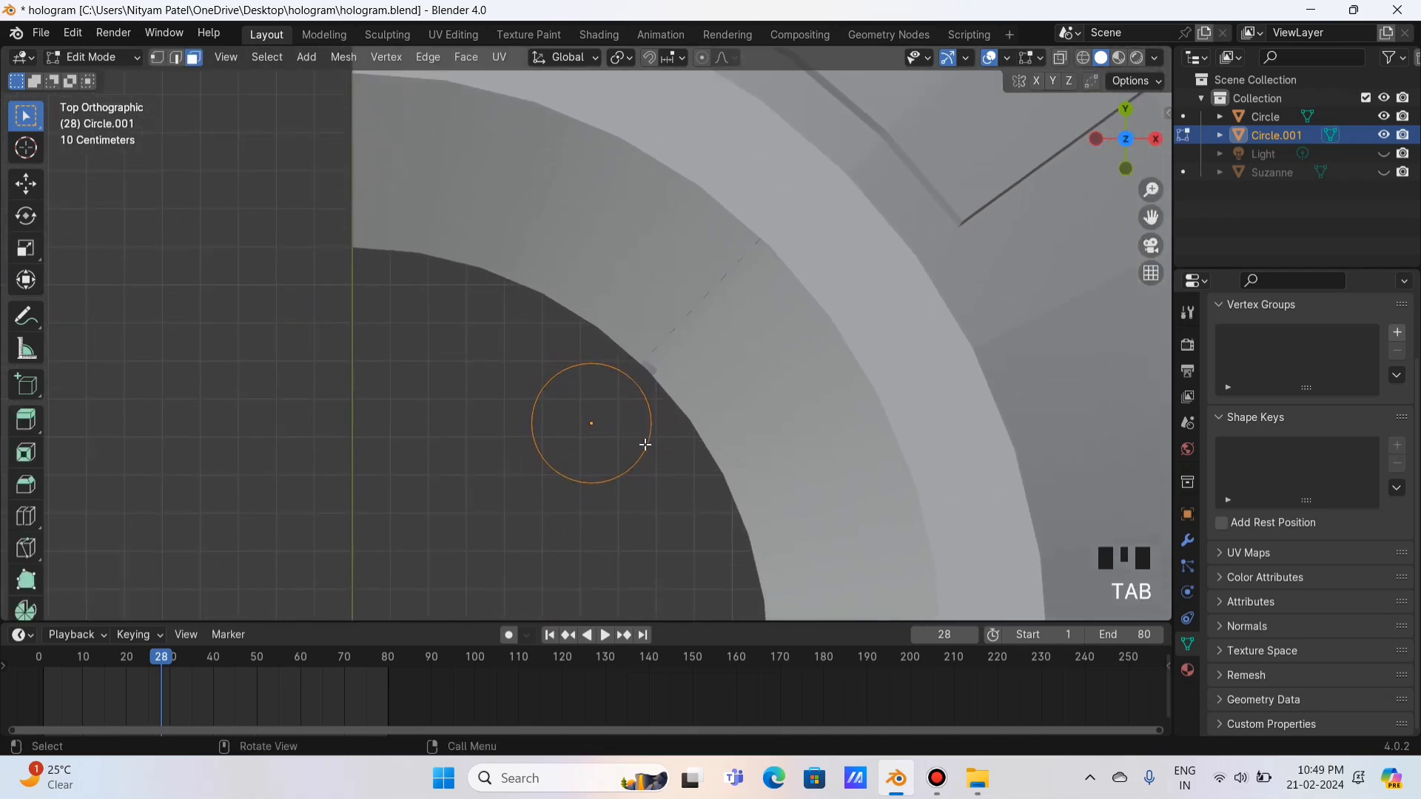
scroll(645, 445, up, 2)
key(f)
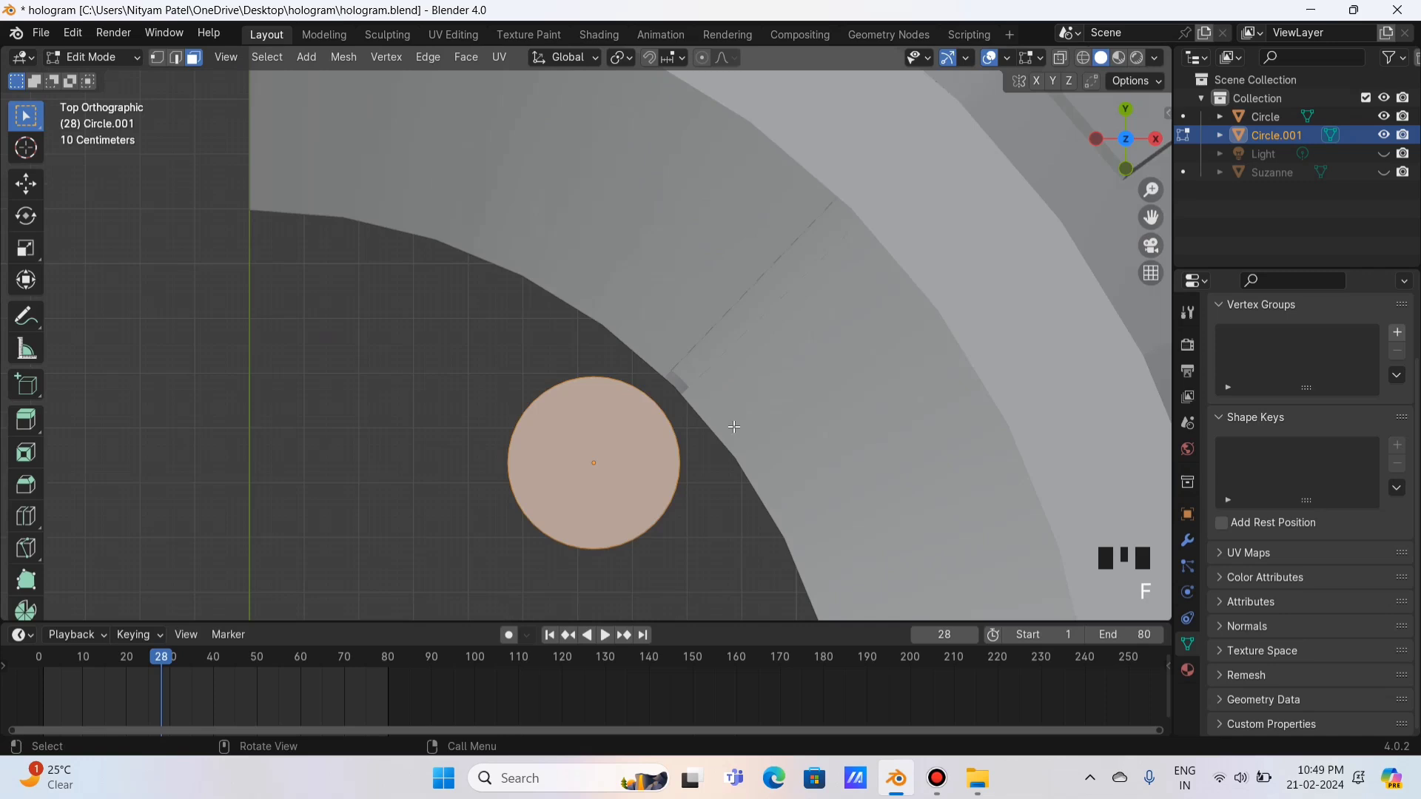
drag(1108, 150, 1114, 37)
click(1124, 140)
drag(1151, 217, 1178, 77)
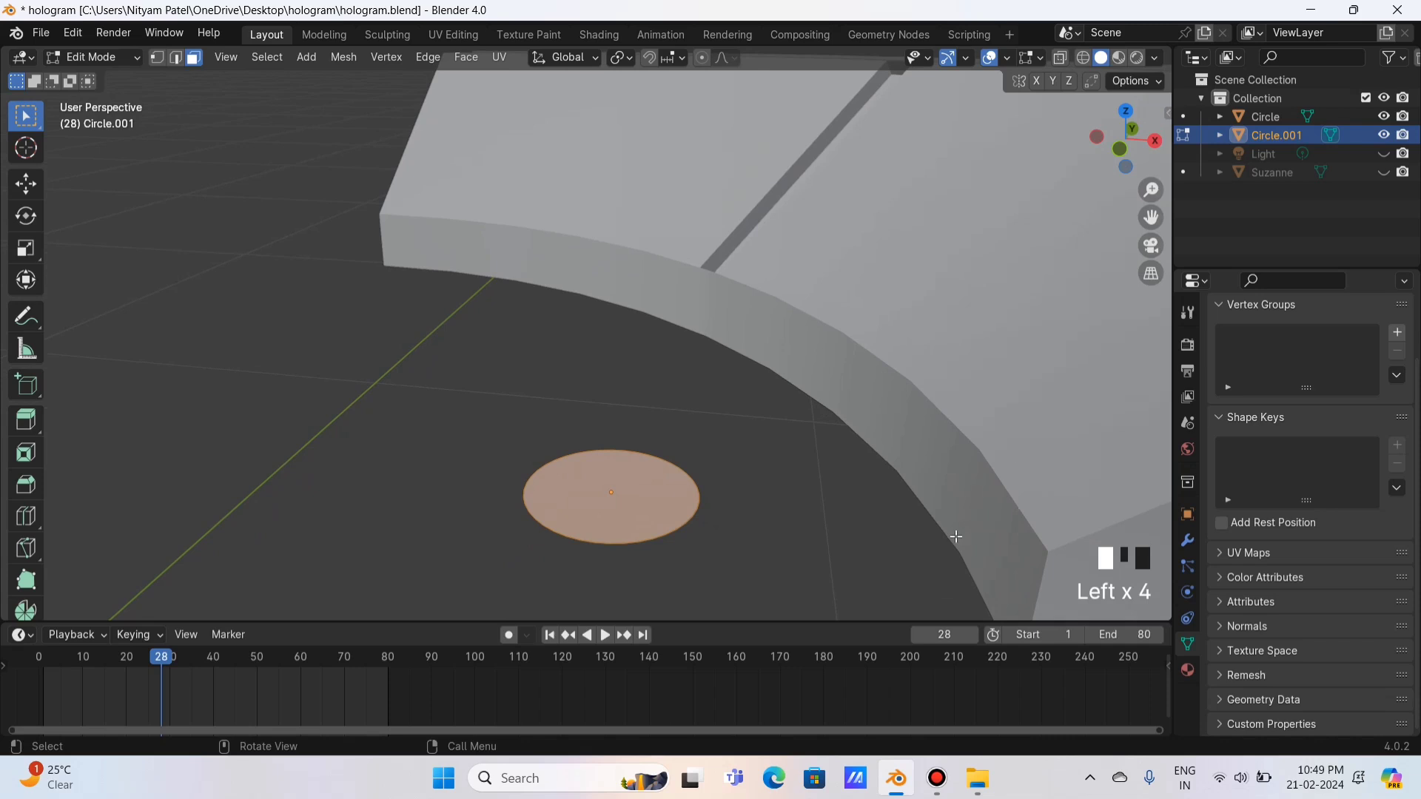
key(e)
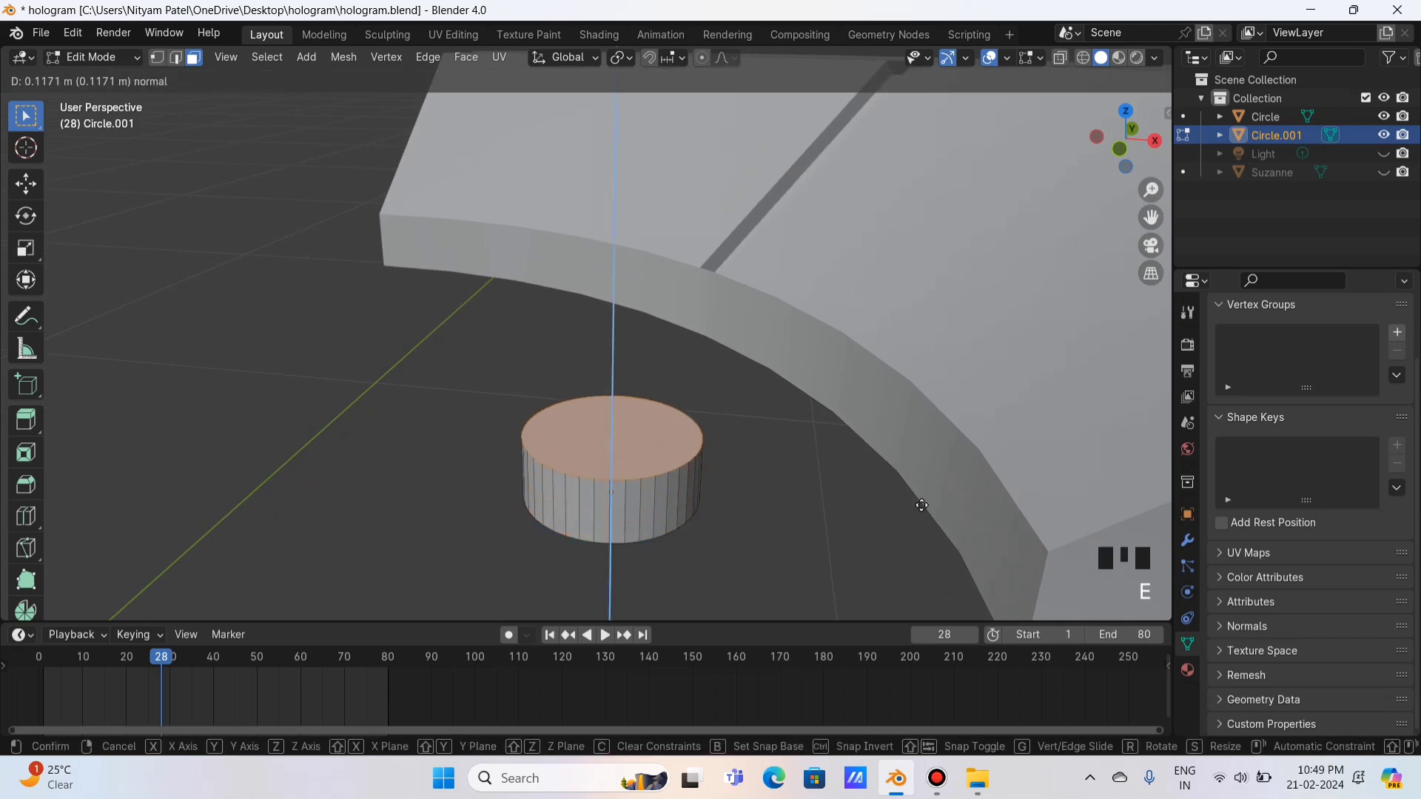
click(921, 504)
- Scale the small cylinder's top face down to about 0.67 to taper it into a truncated cone
key(s)
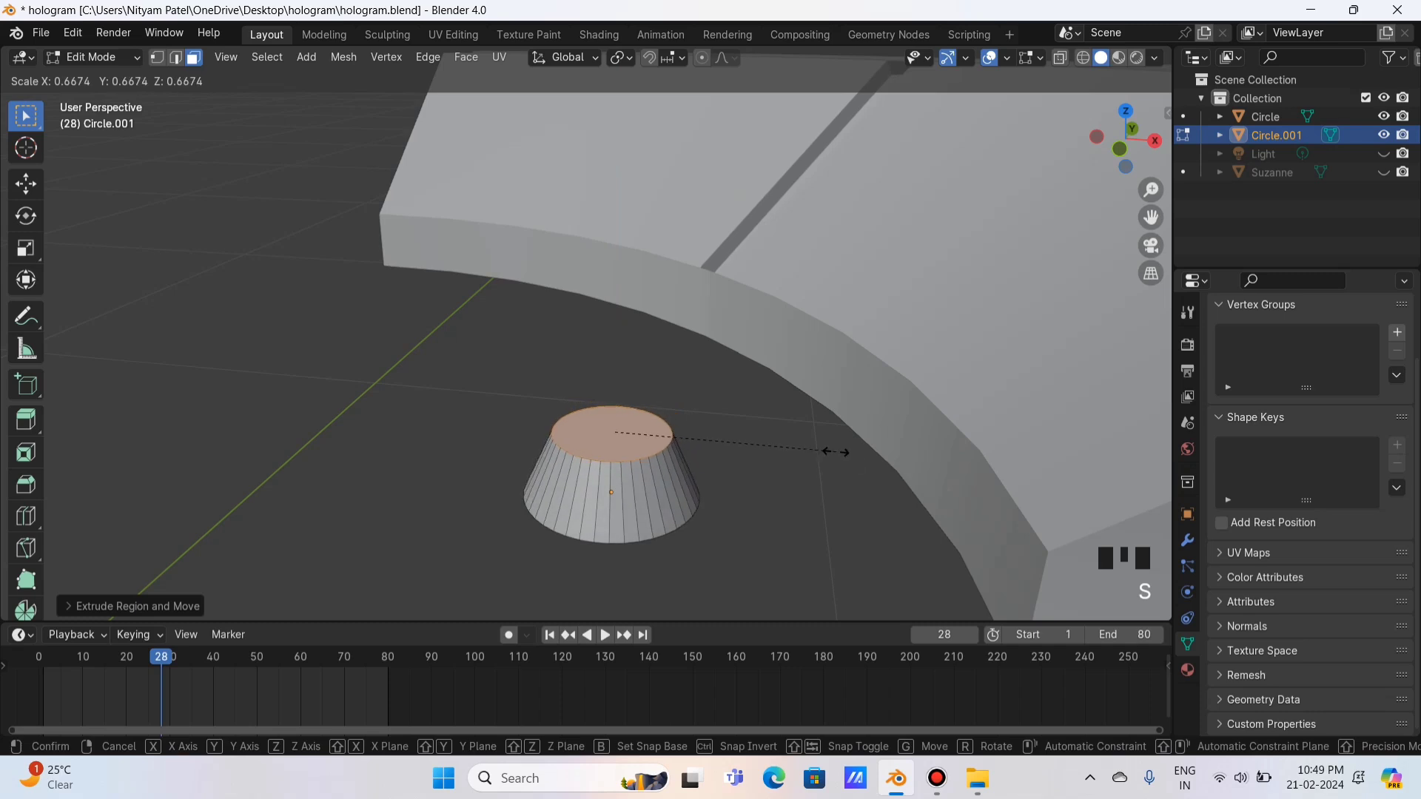
click(851, 448)
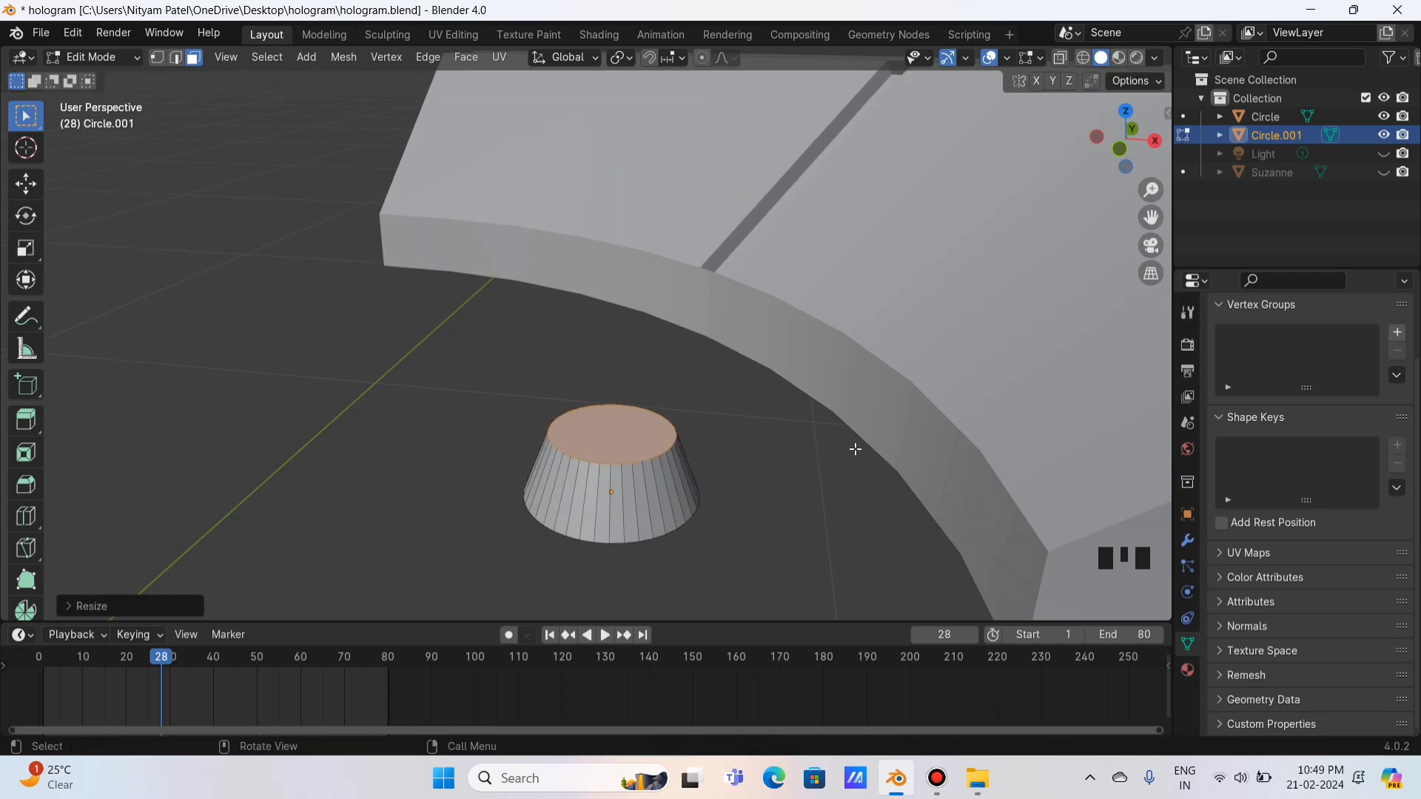
key(s)
click(844, 448)
- Inset the cone's top face about 0.14 m and extrude the inner face down to form a recess
key(i)
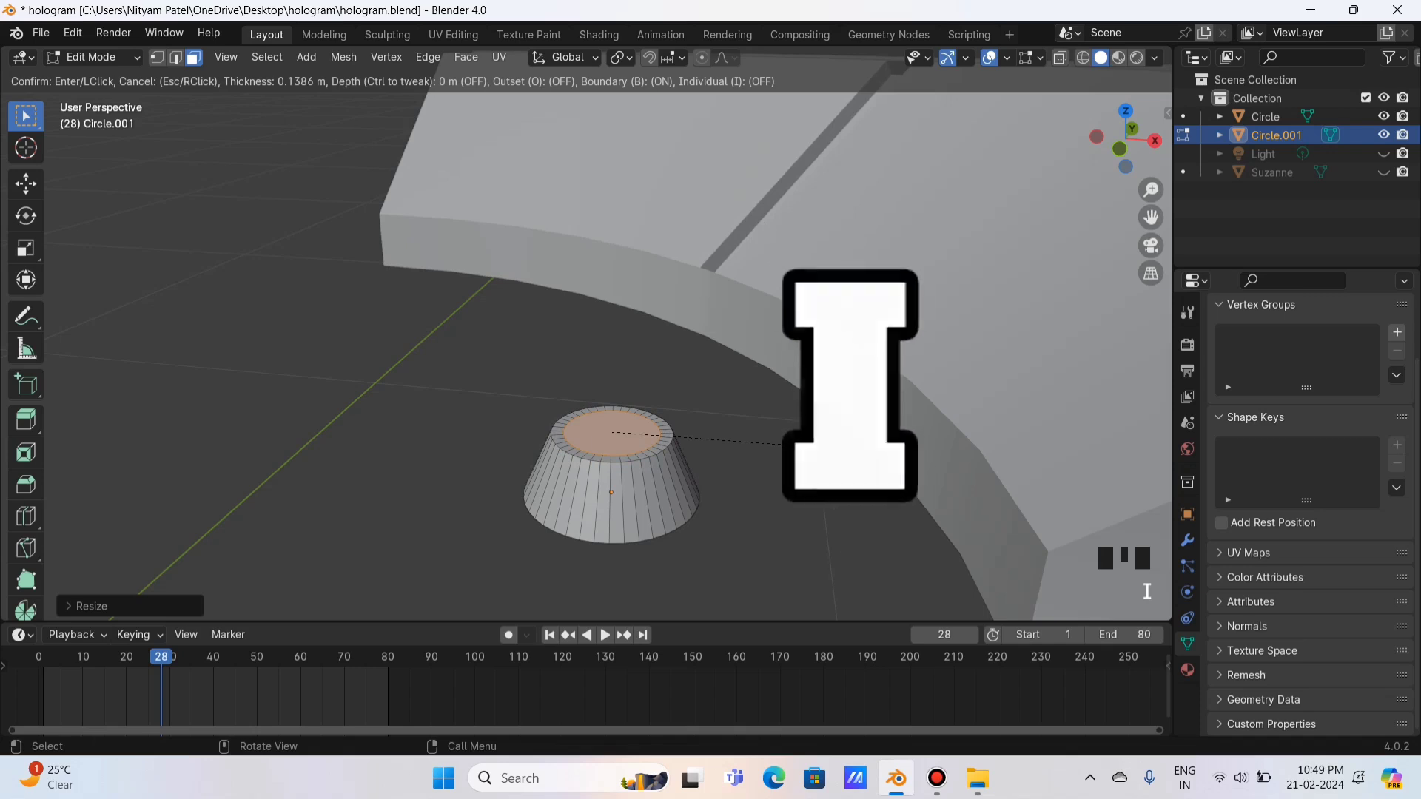
click(844, 449)
key(e)
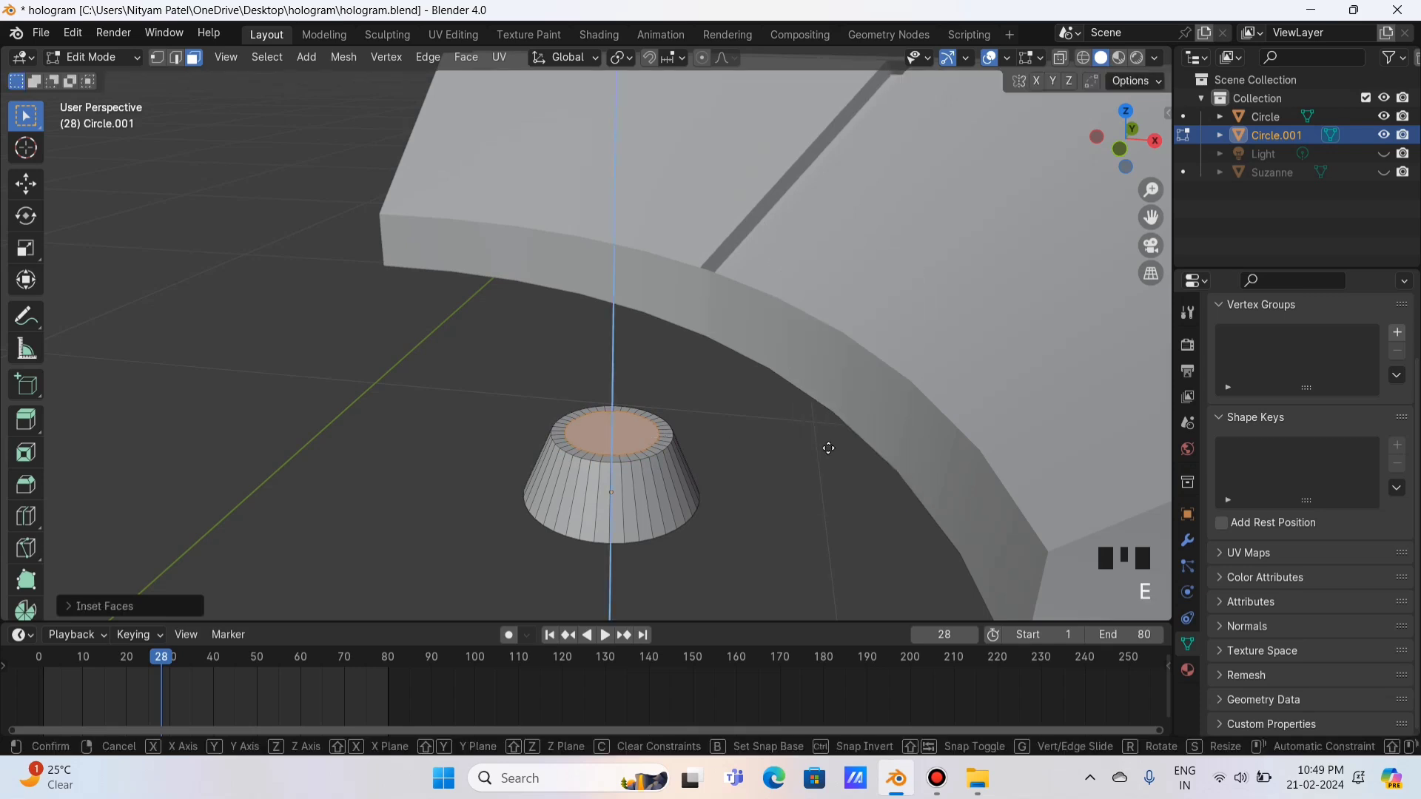
click(833, 464)
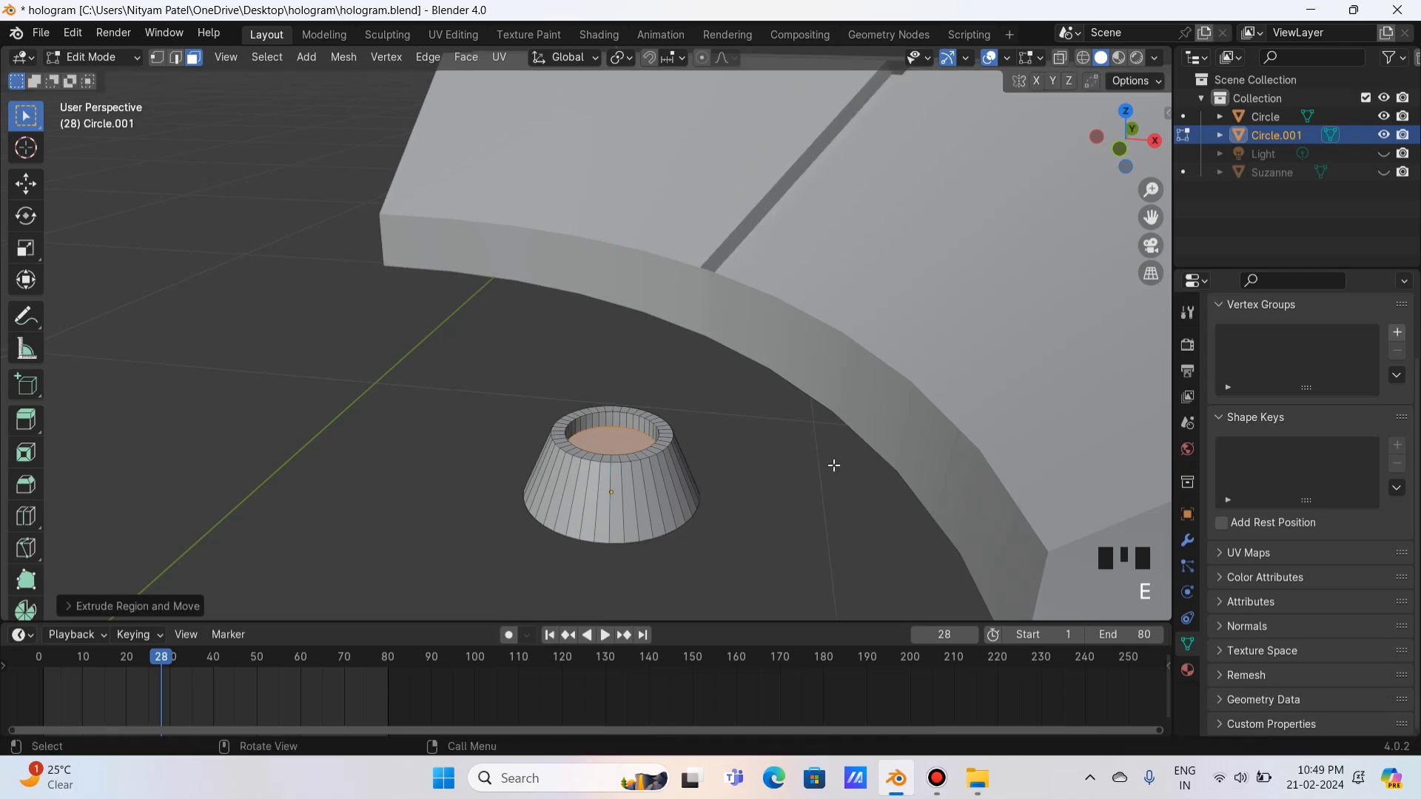
- In Object Mode, apply Shade Auto Smooth to the cone and scale the whole object down to about 0.55
key(Tab)
right_click(672, 457)
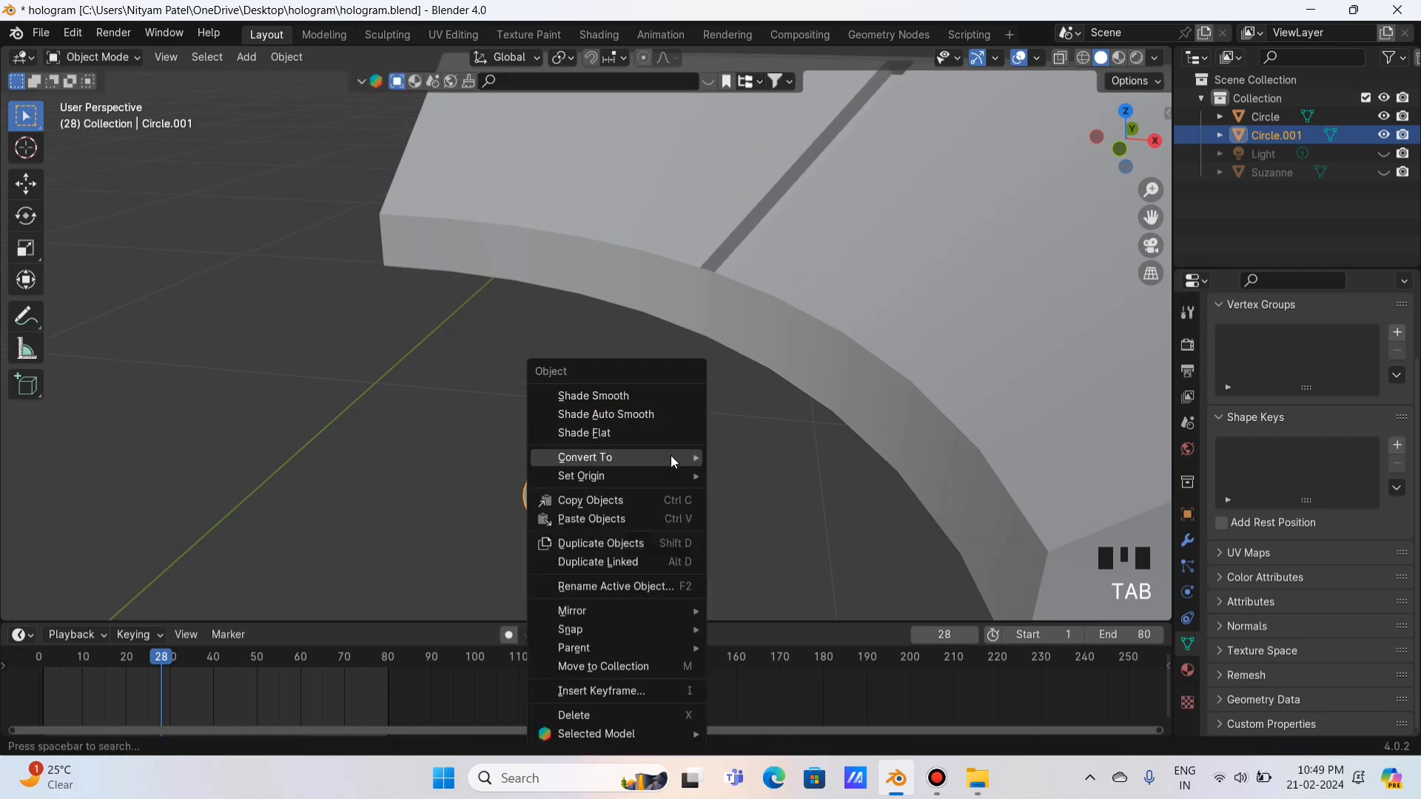
click(625, 415)
scroll(802, 464, down, 2)
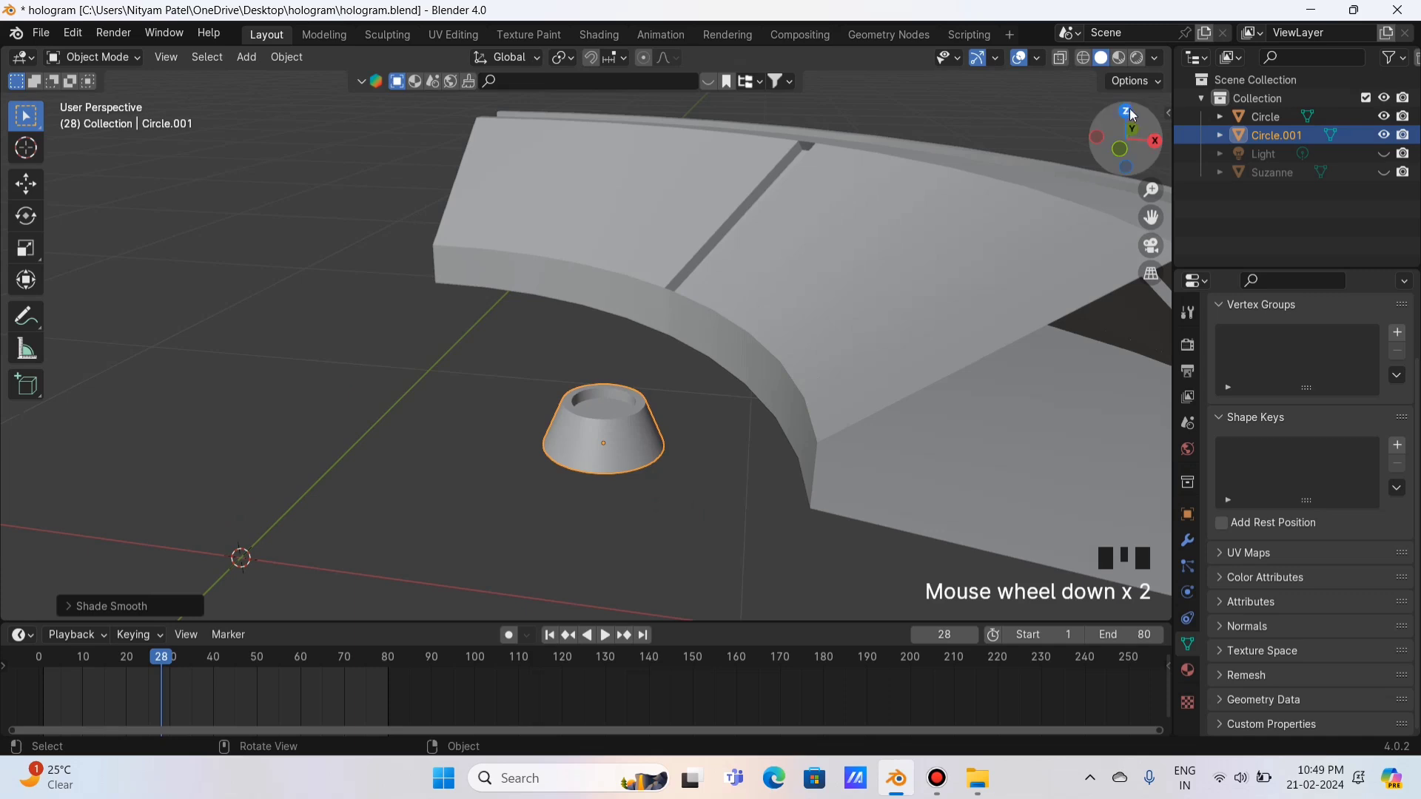
key(s)
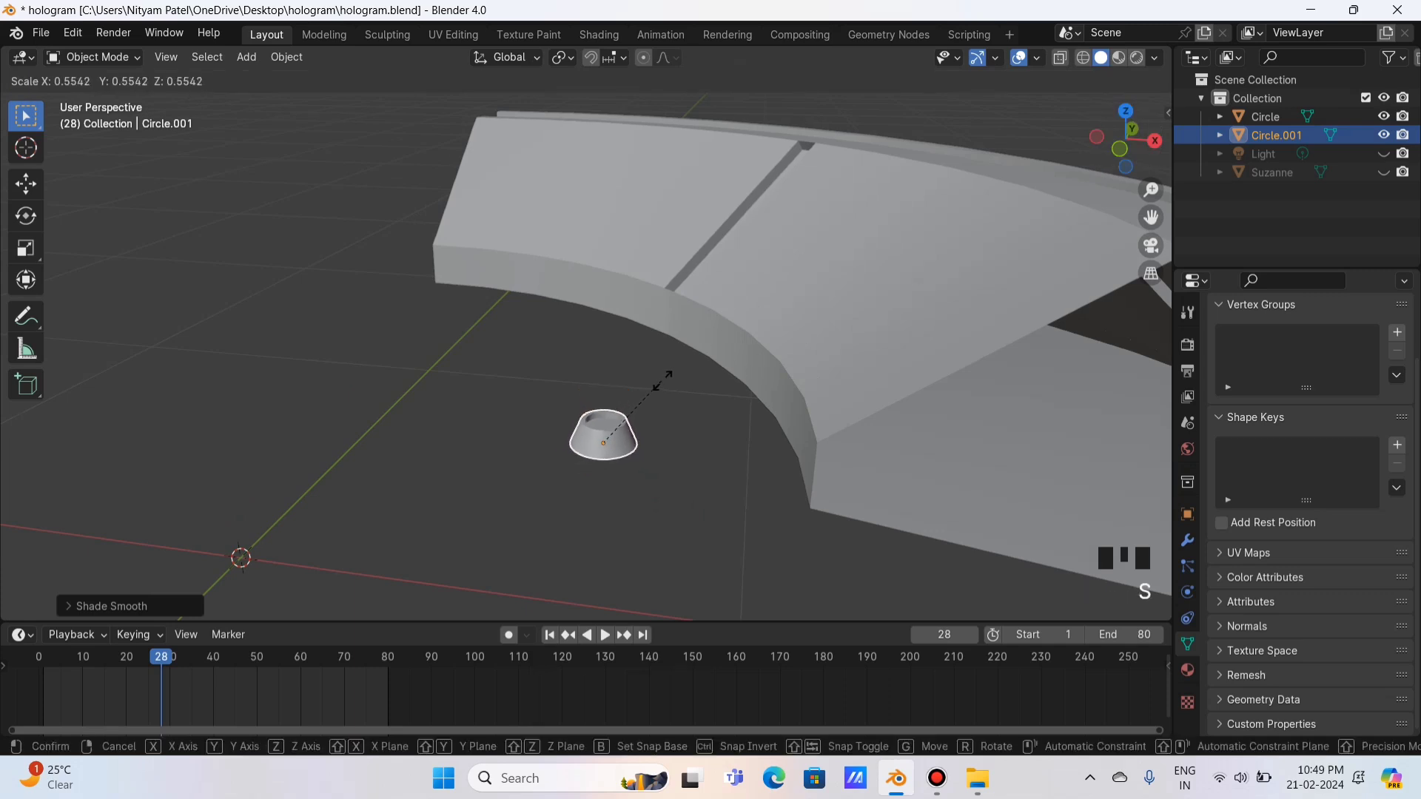
click(663, 380)
- From the top view, move the cone onto the ring's inner slope, over the radial groove
click(1125, 111)
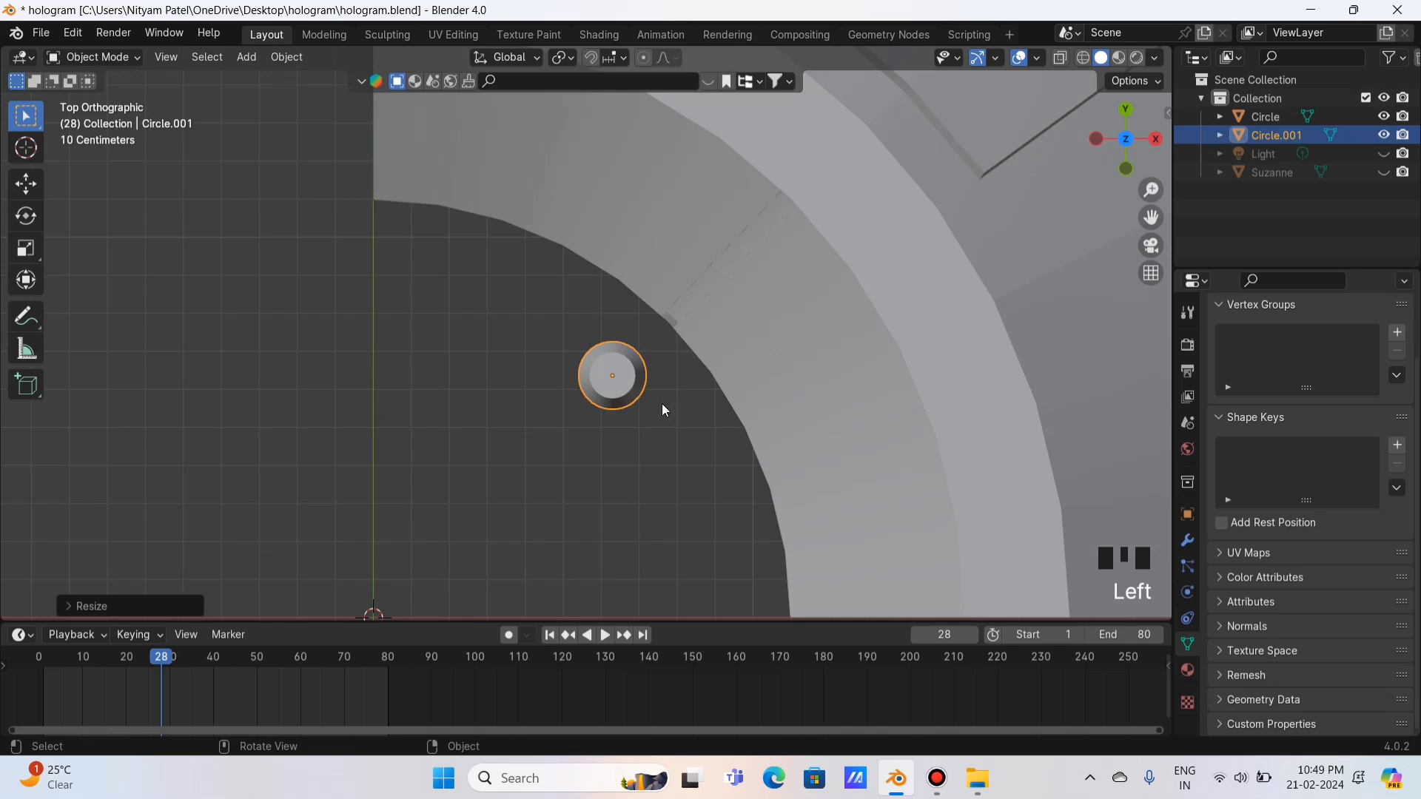
key(g)
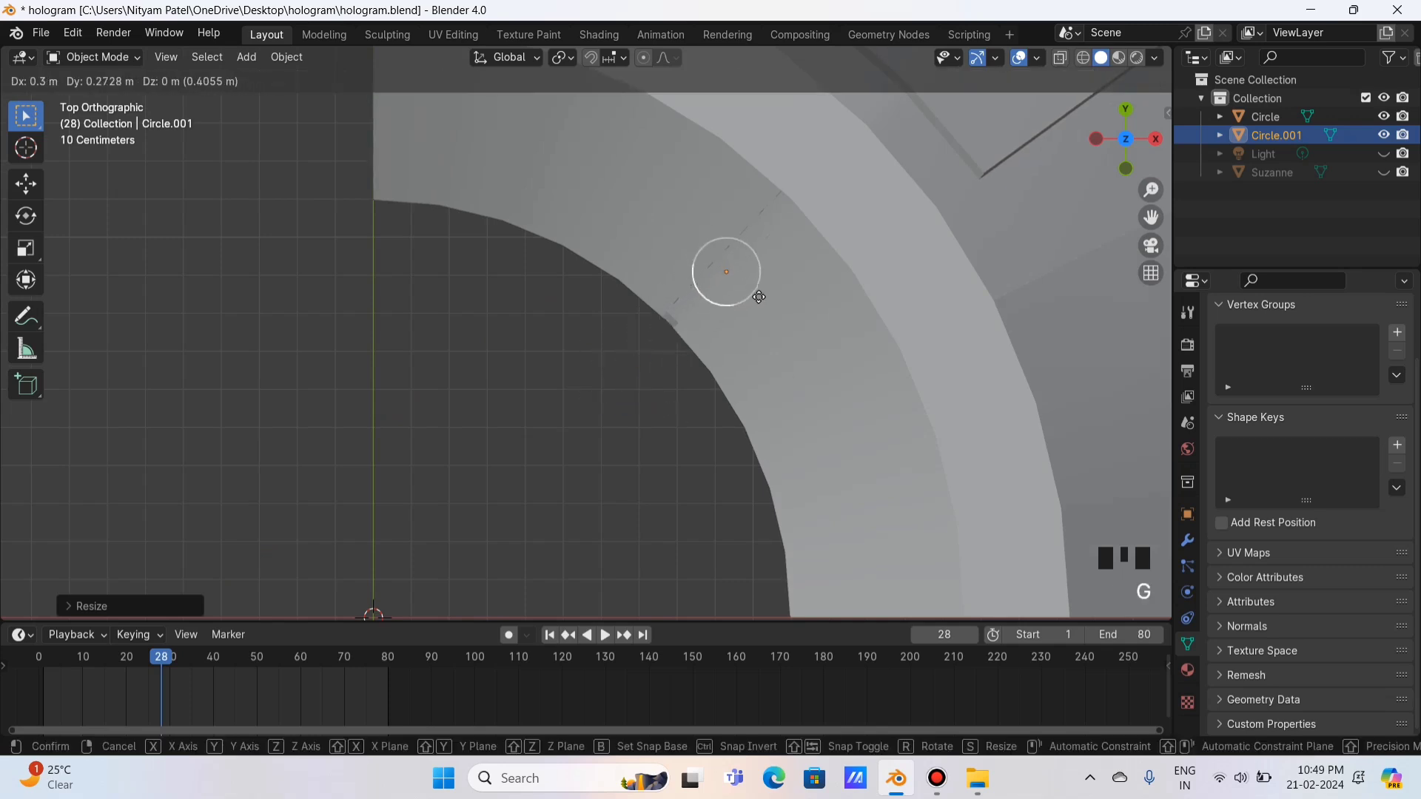
click(754, 299)
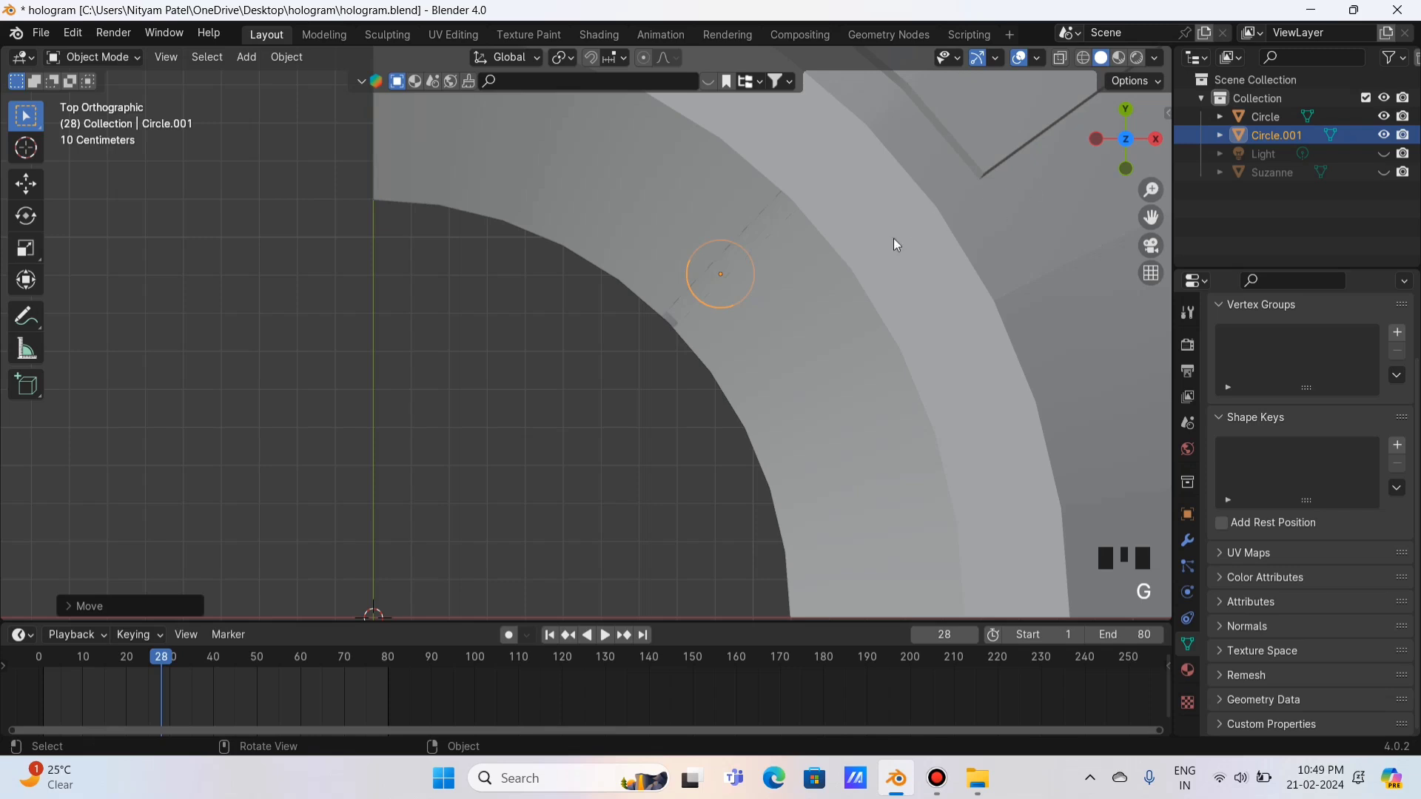
key(g)
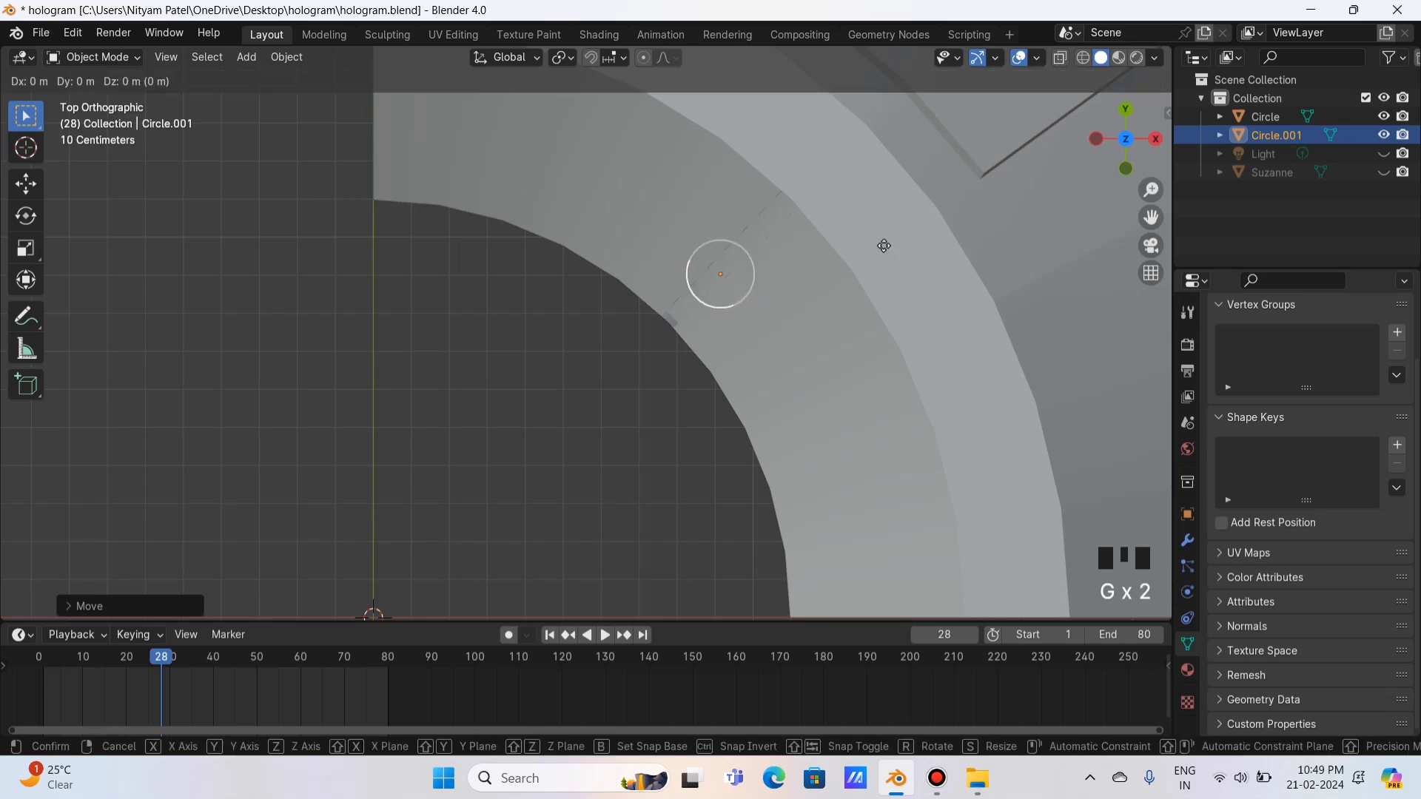
click(837, 234)
- From the side view, raise the cone along the Z axis to the height of the inner slope
drag(1125, 139, 1116, 154)
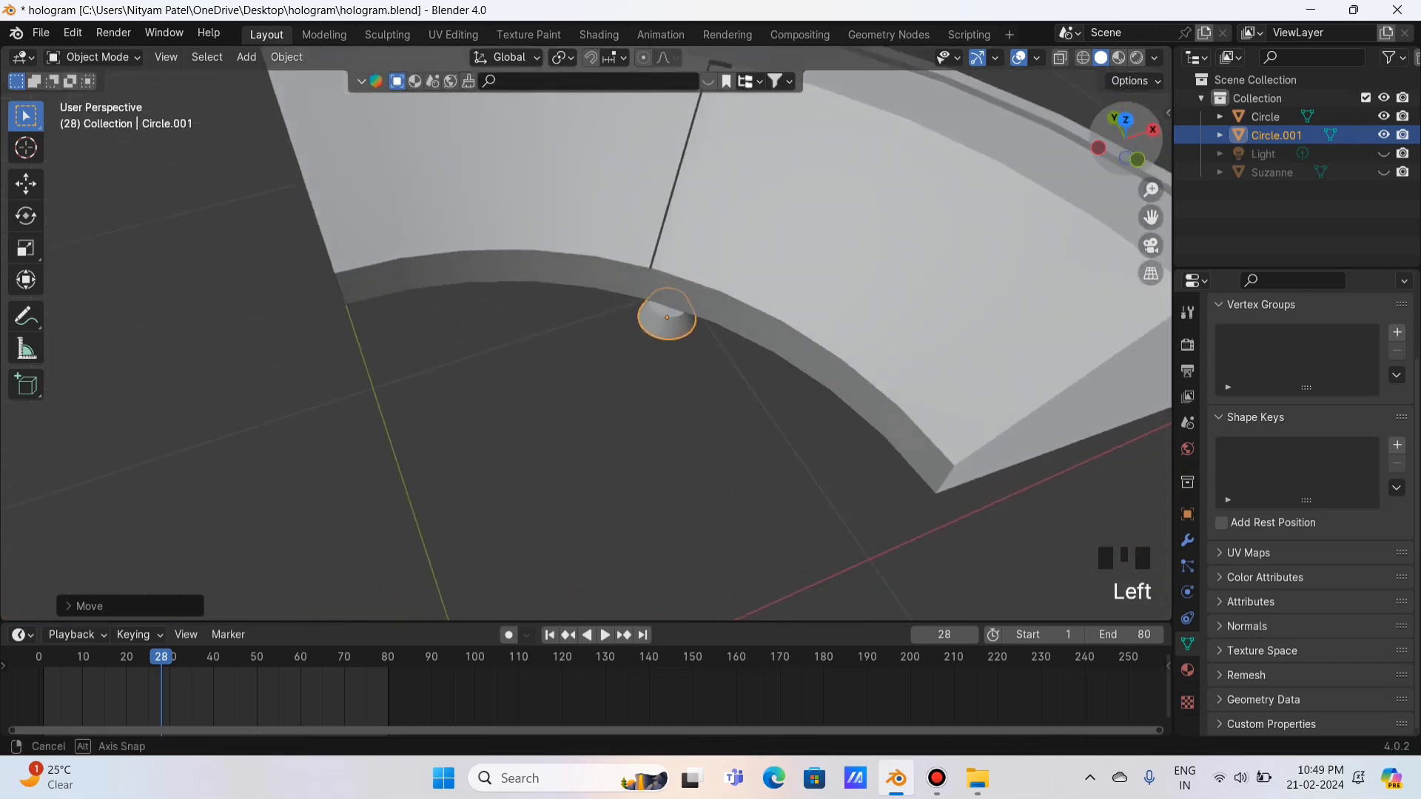
click(1101, 148)
key(g)
key(z)
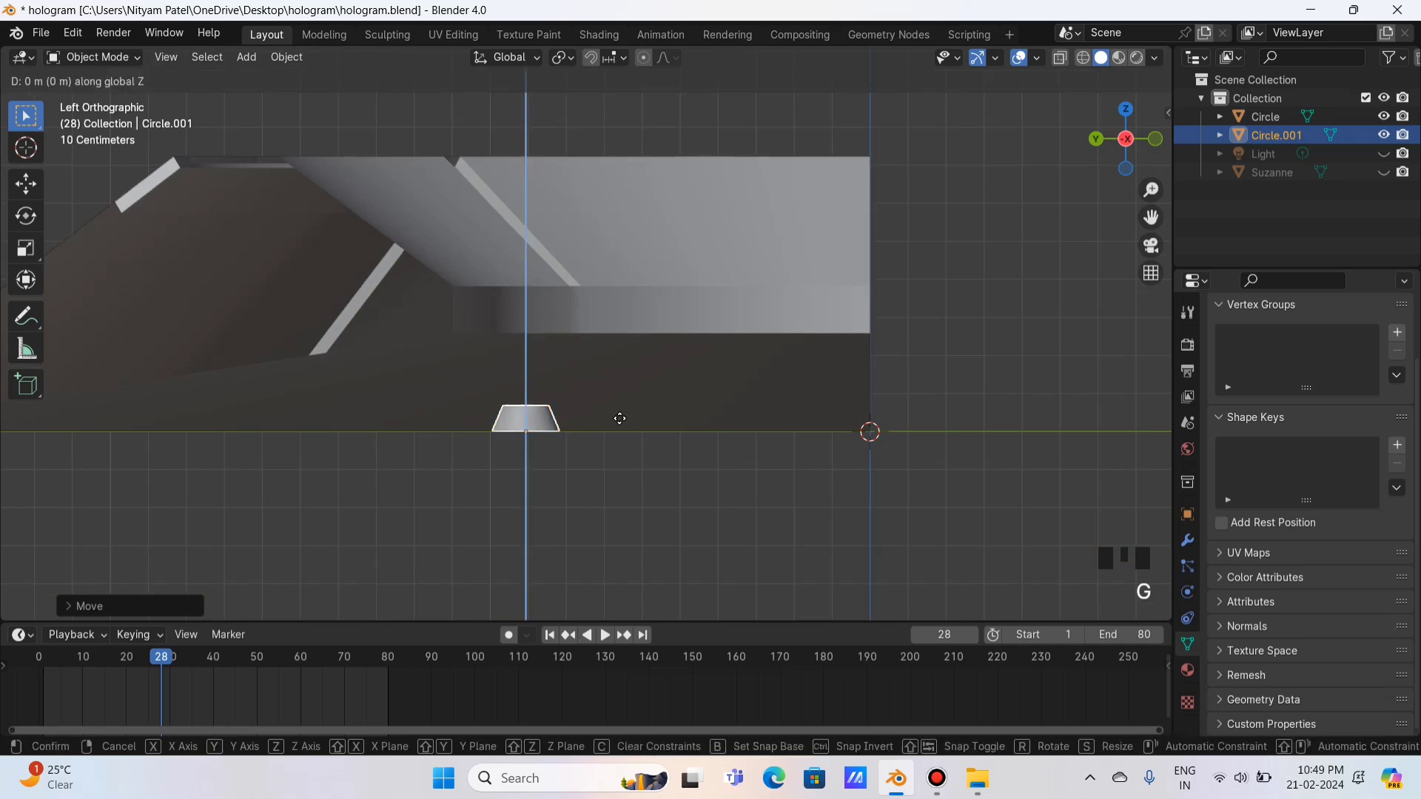
click(653, 232)
mouse_move(1110, 124)
mouse_down()
mouse_move(777, 169)
mouse_move(873, 140)
mouse_move(1118, 146)
mouse_up()
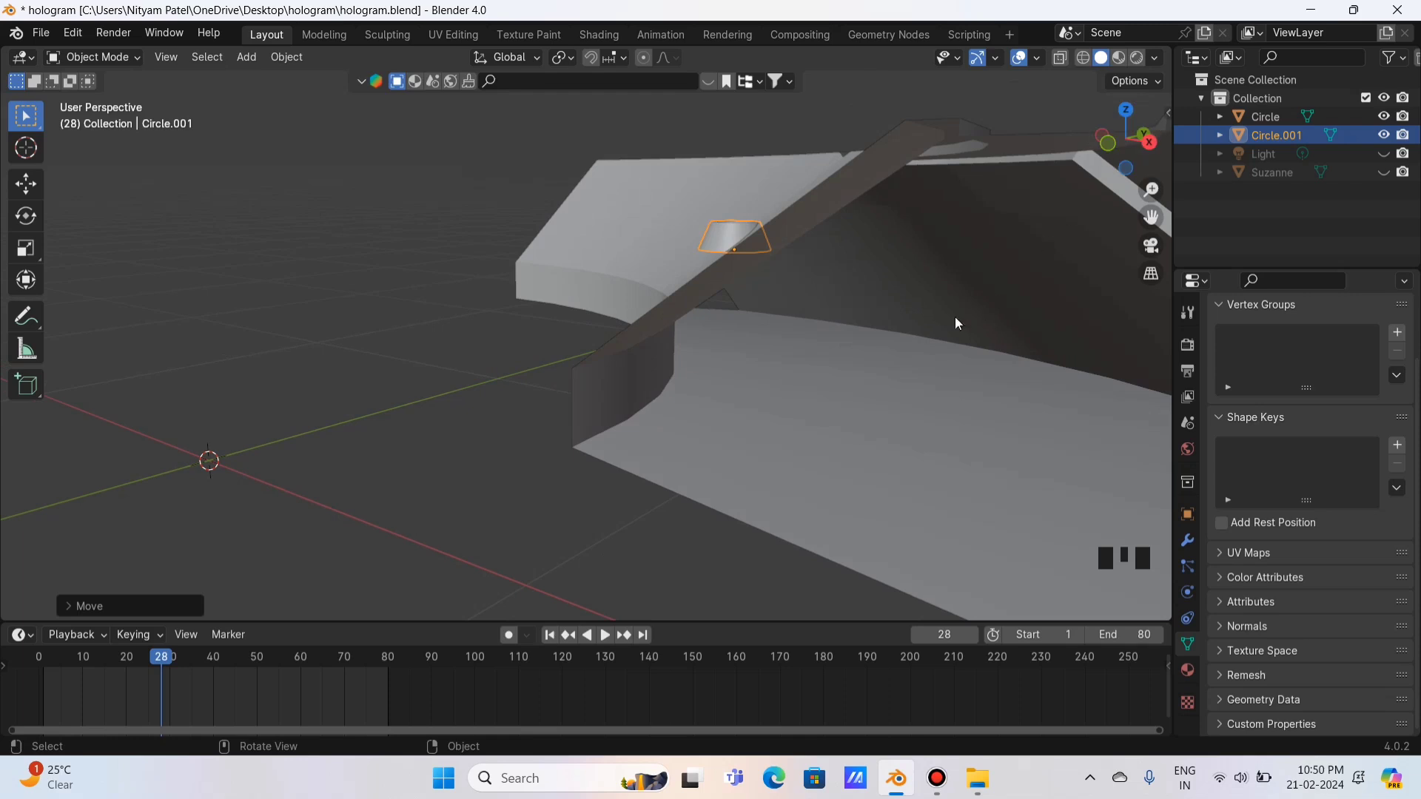
- Rotate the cone by about 34 degrees so its base lies parallel to the ring's sloped inner surface
key(r)
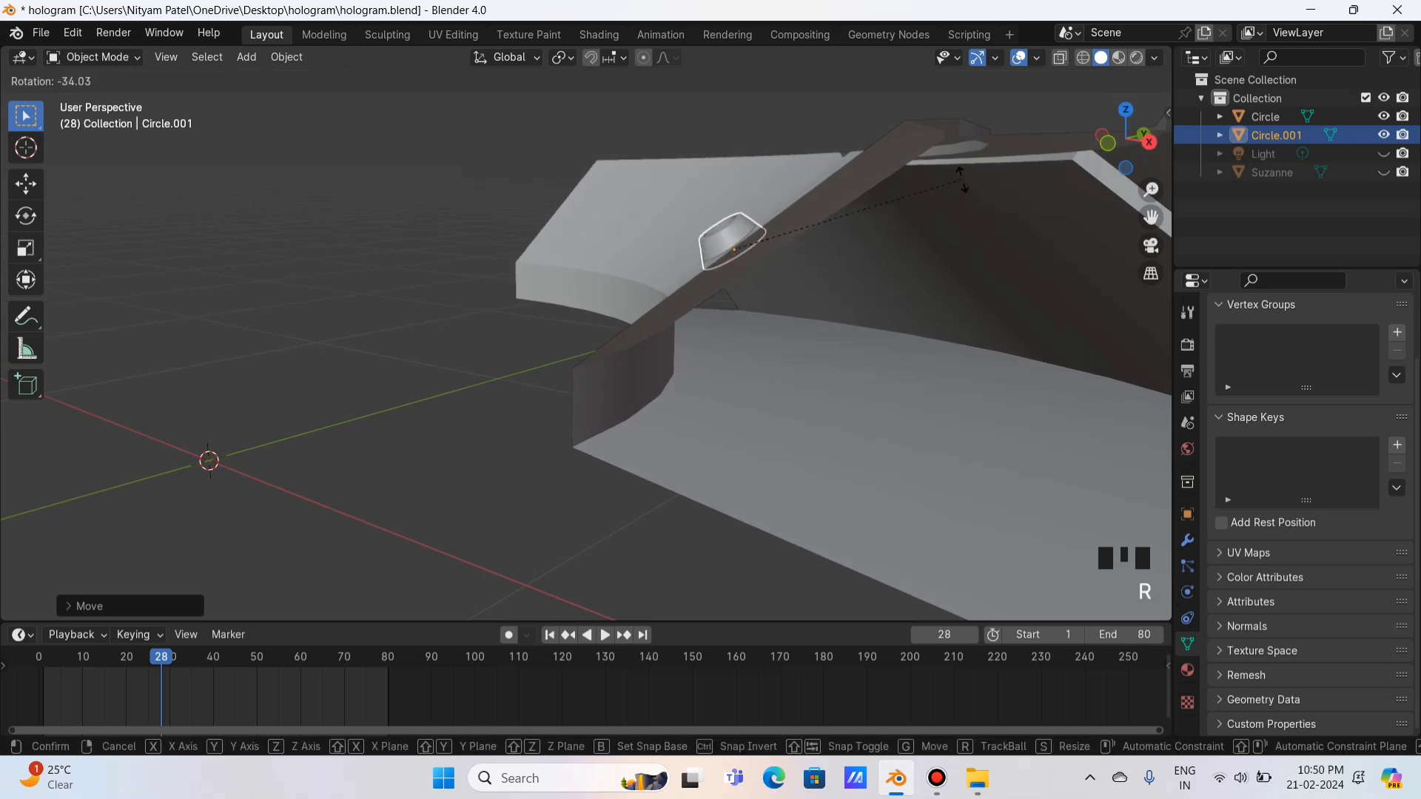
click(963, 185)
drag(1123, 142, 1129, 69)
click(1127, 121)
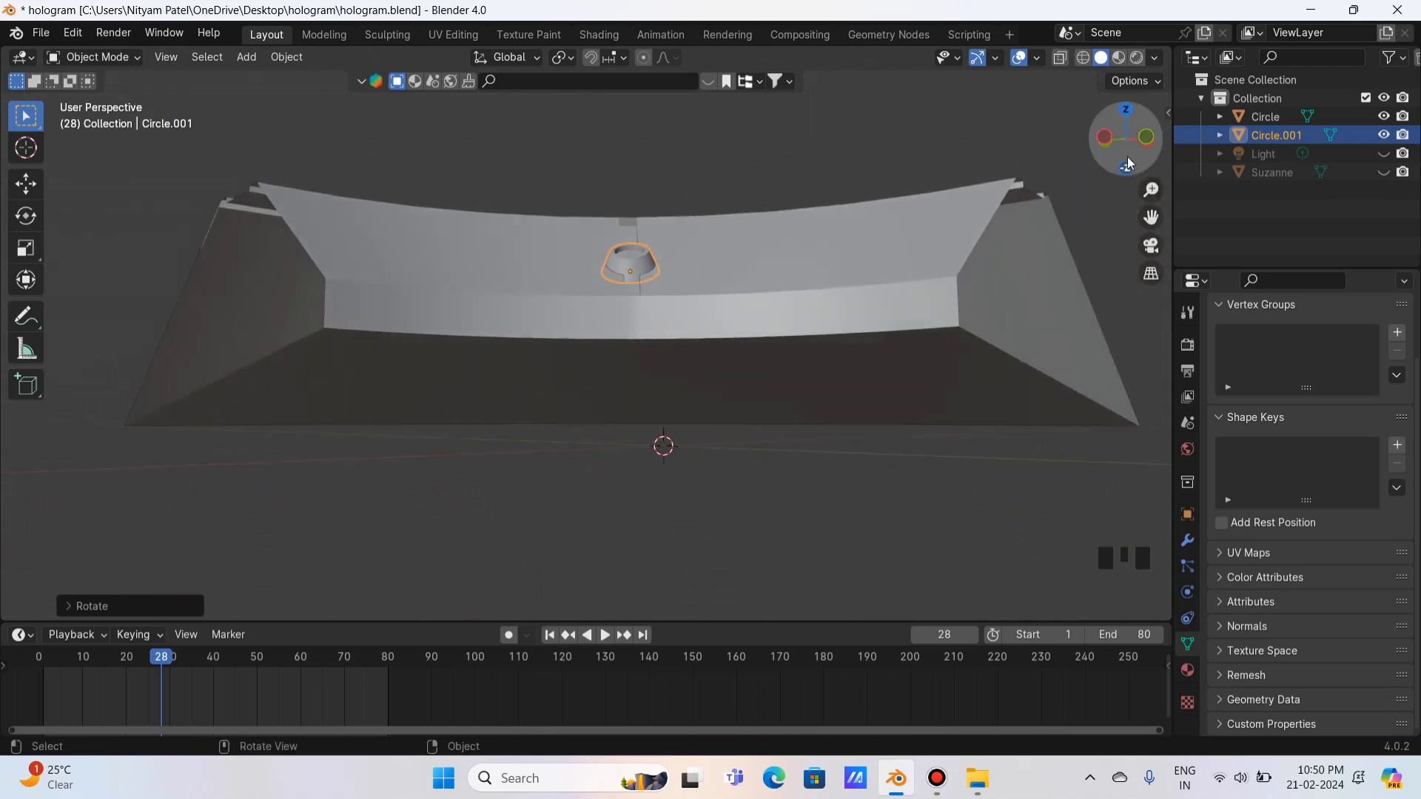
drag(1122, 148, 1125, 102)
key(r)
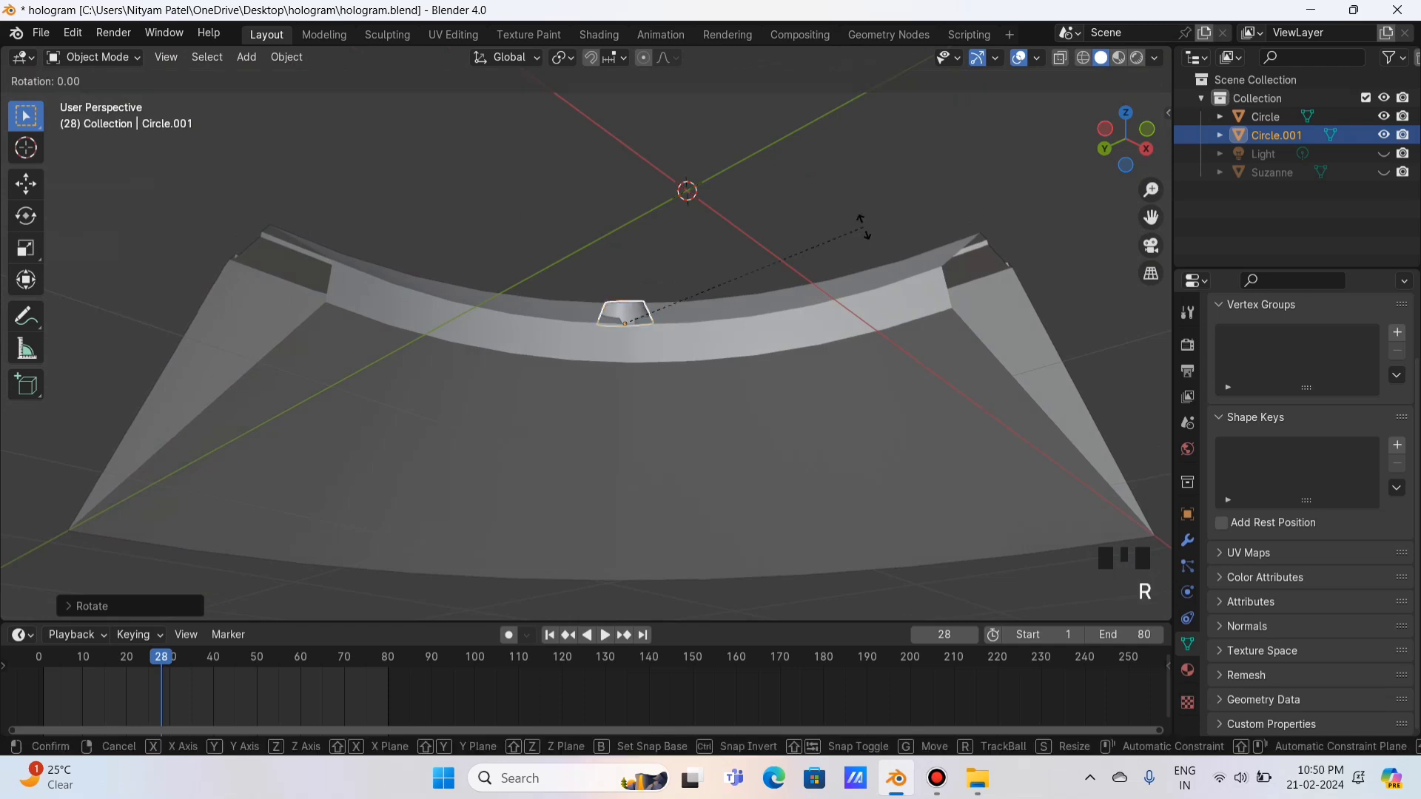
click(875, 230)
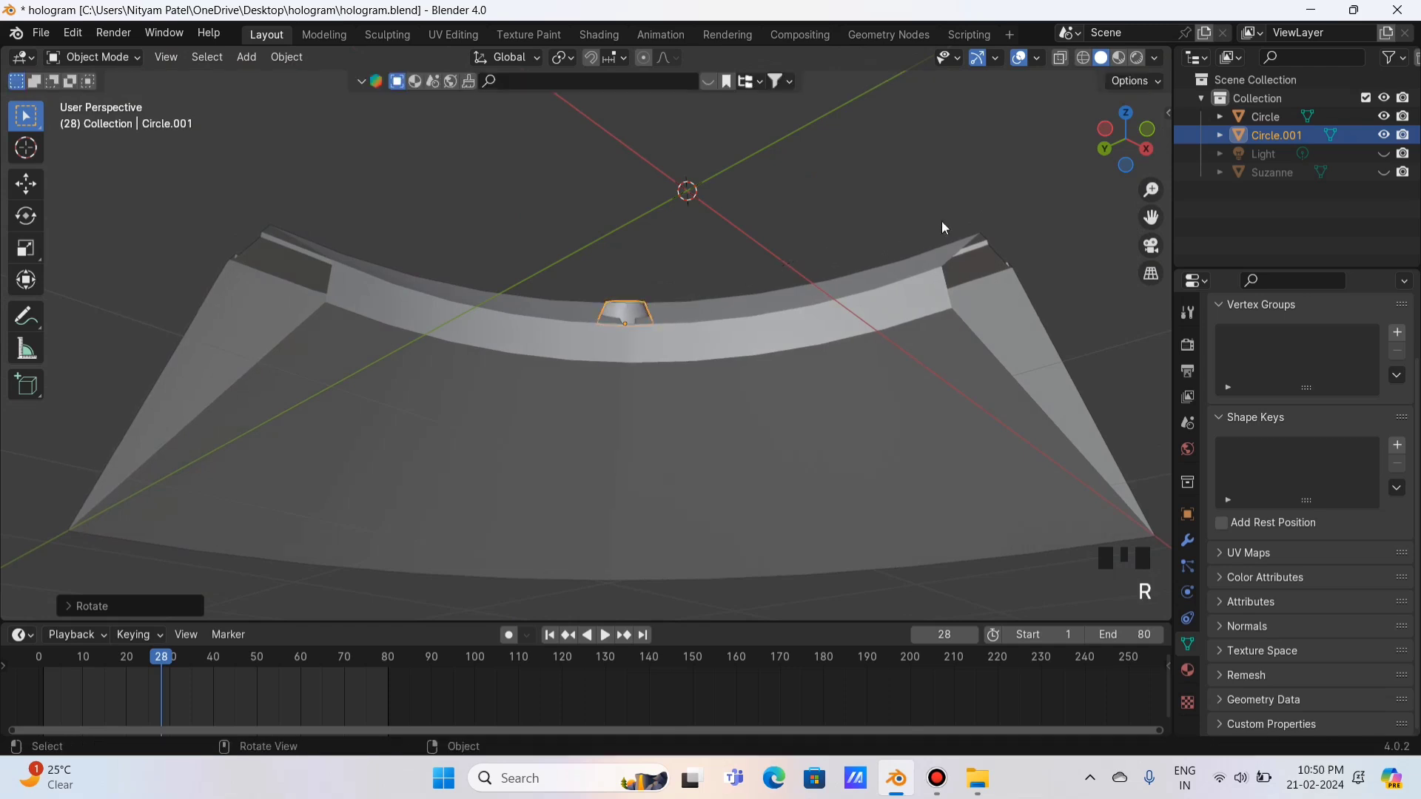
drag(1106, 129, 1105, 127)
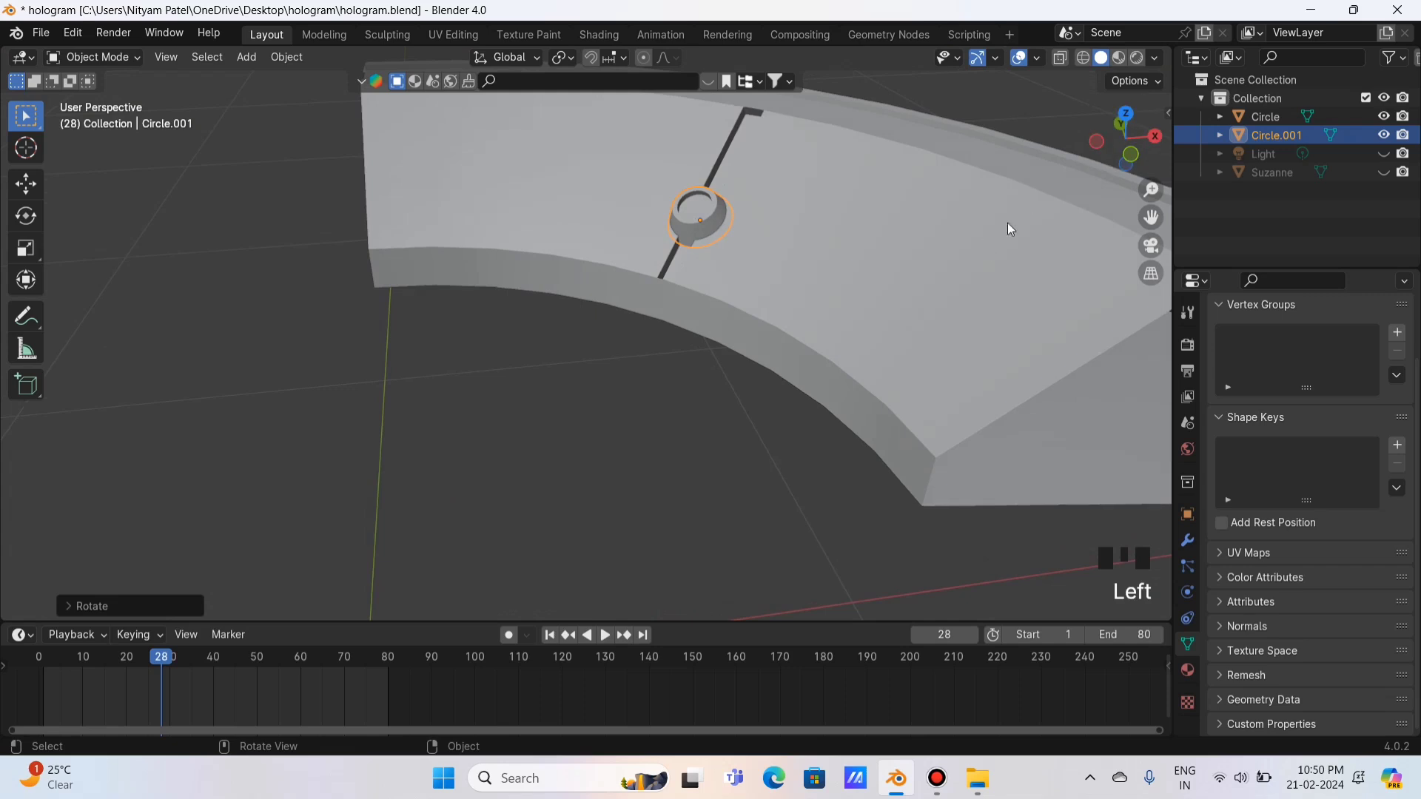
- Move the cone slightly along its local Z axis so it sits against the ring's inner slope
click(580, 495)
scroll(601, 492, down, 2)
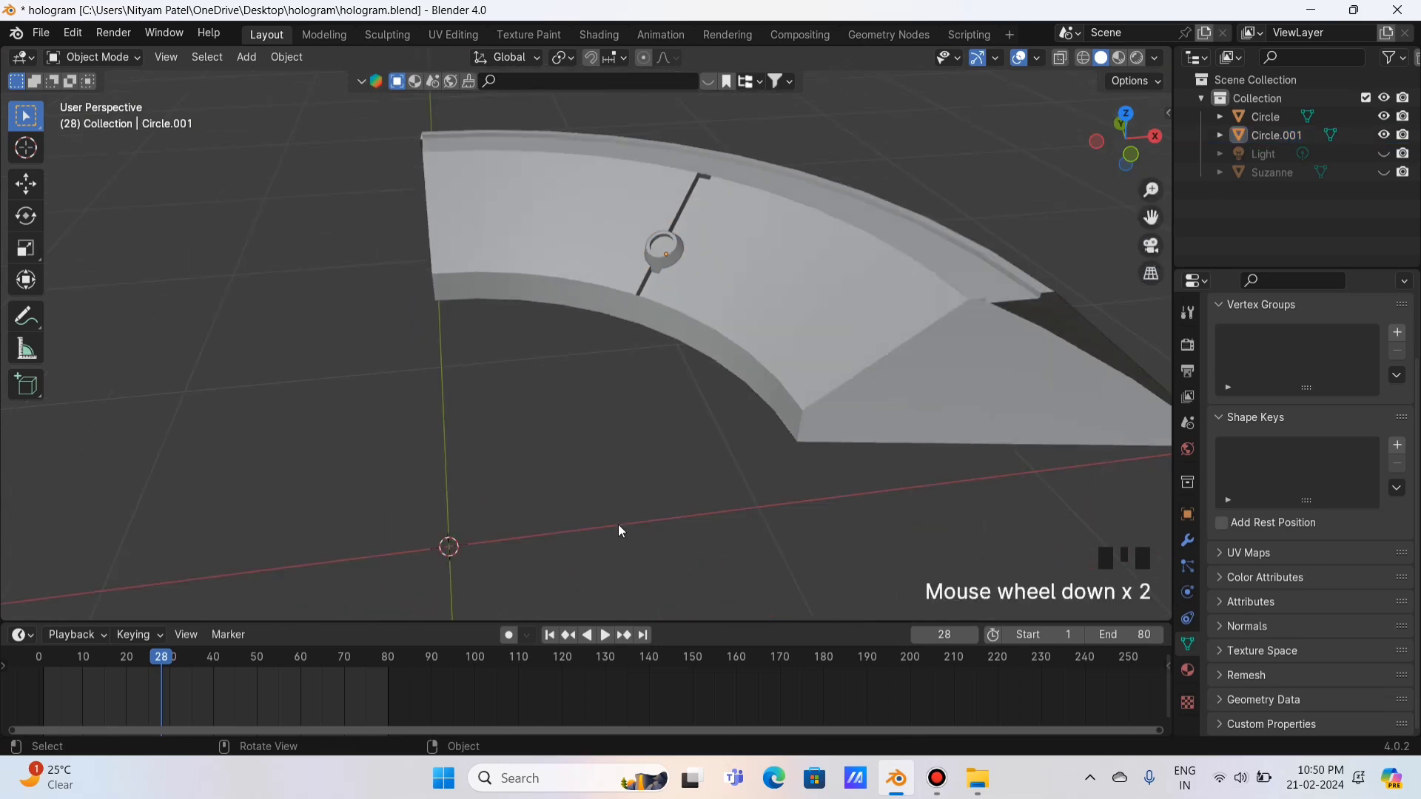
scroll(717, 354, up, 3)
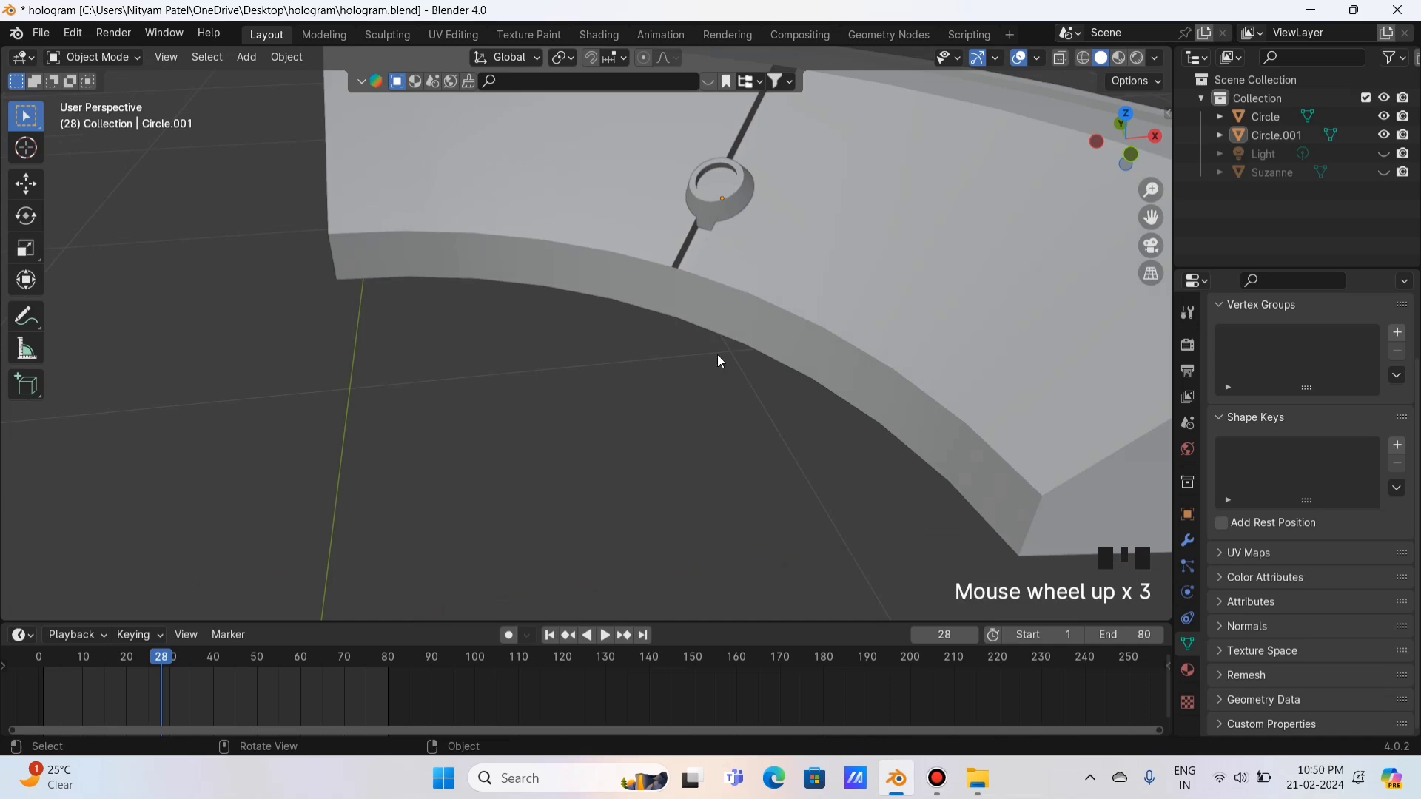
click(718, 208)
key(g)
key(z)
key(z)
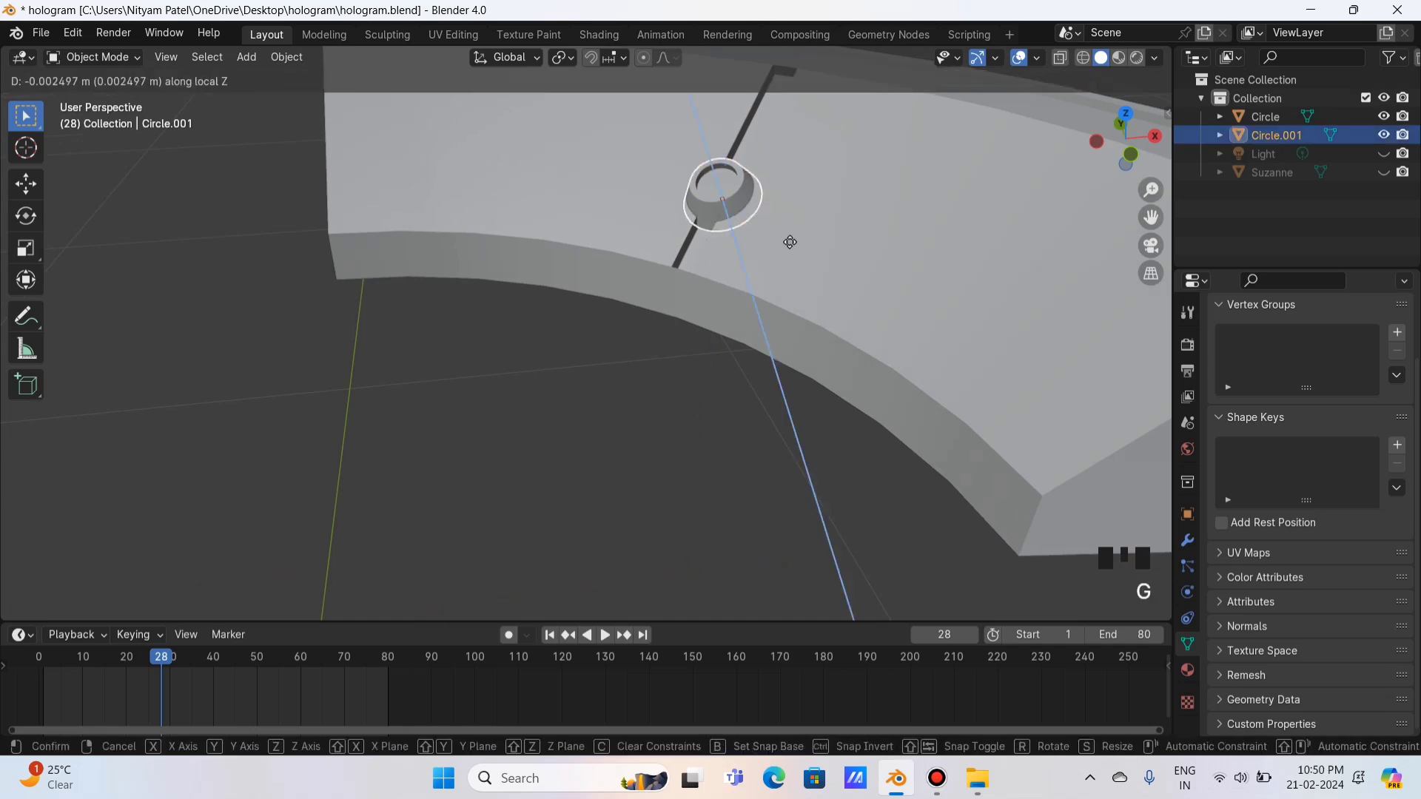
key(z)
key(z)
key(z)
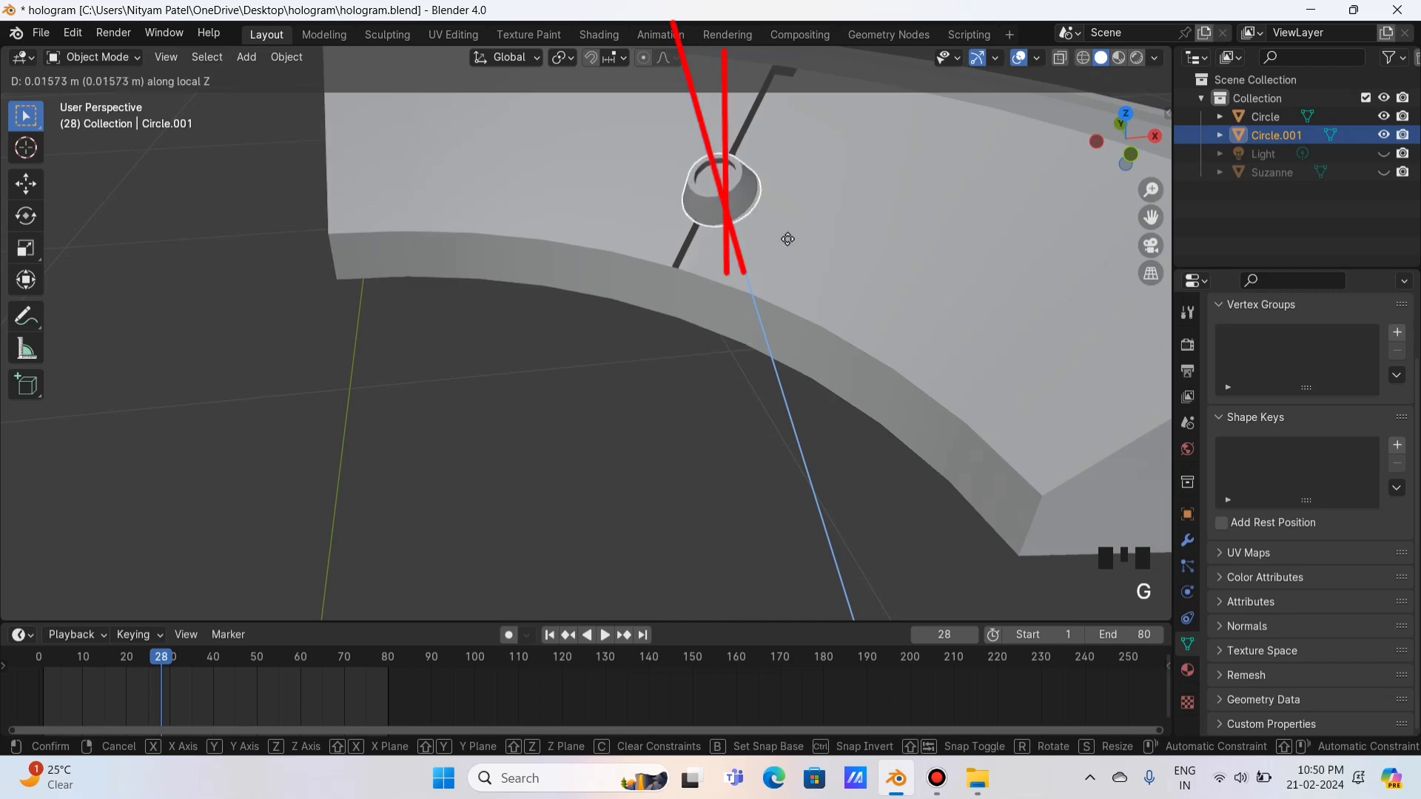
click(791, 239)
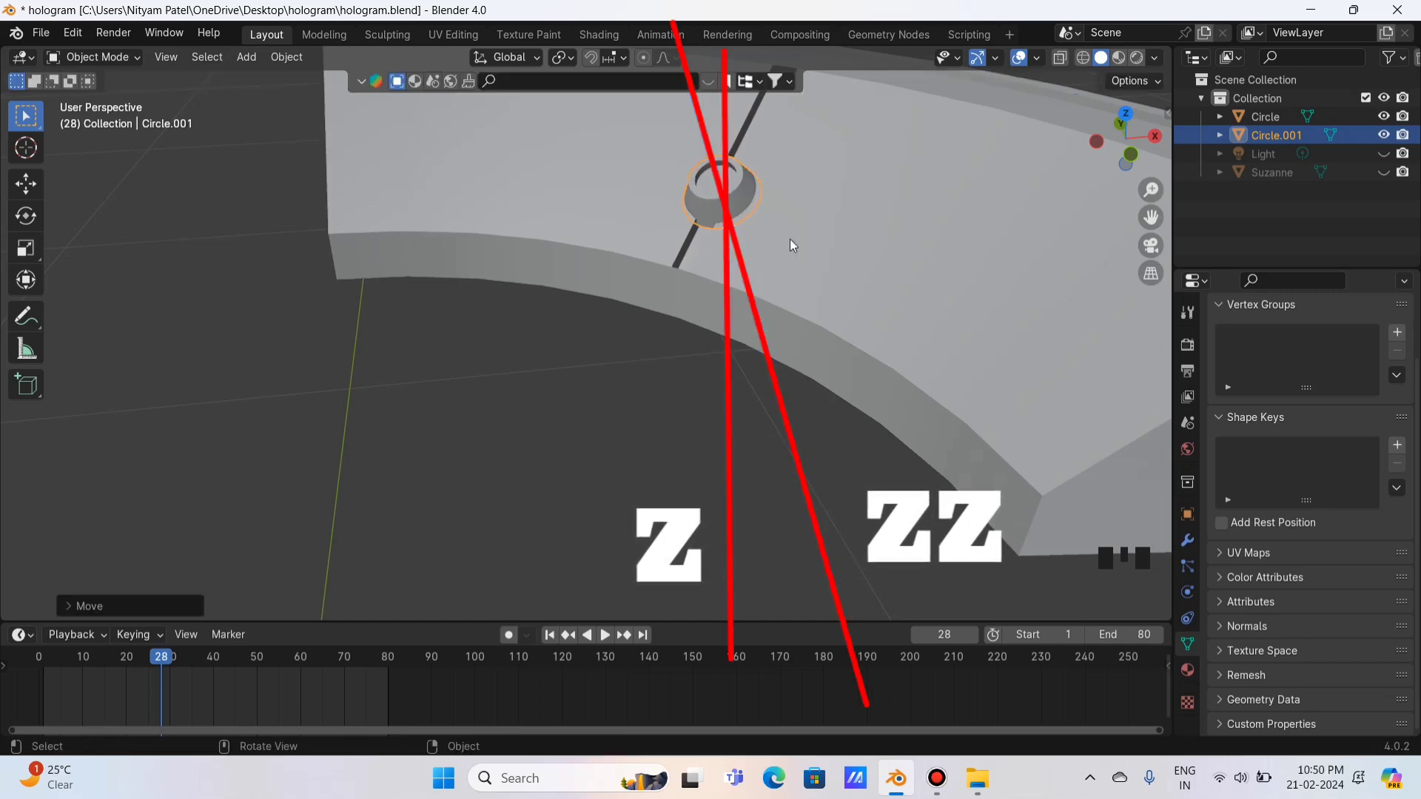
click(571, 368)
- In Edit Mode, adjust the depth of the cone's recess by moving its inner face slightly along the local Z axis
drag(1125, 138, 891, 330)
scroll(768, 341, down, 2)
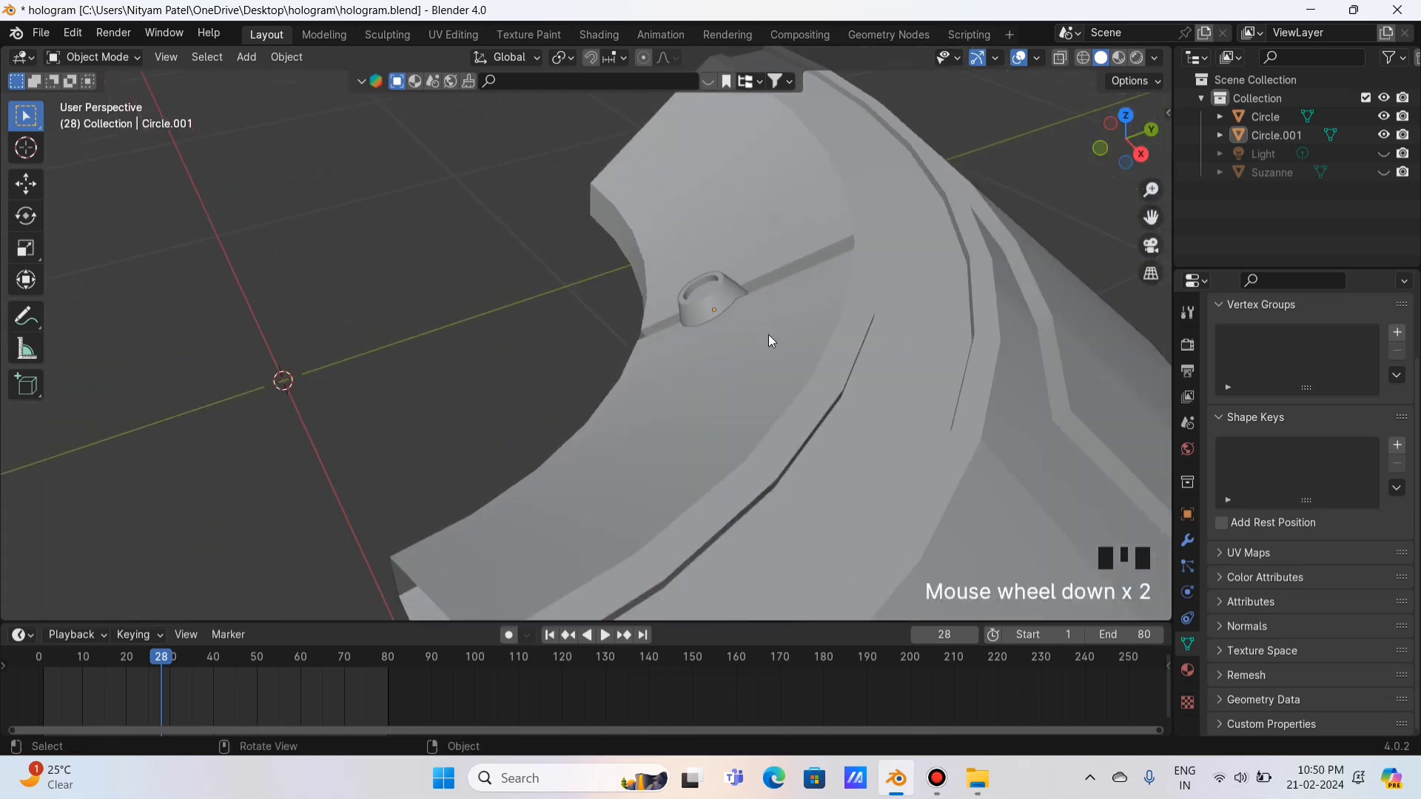
click(716, 298)
key(Tab)
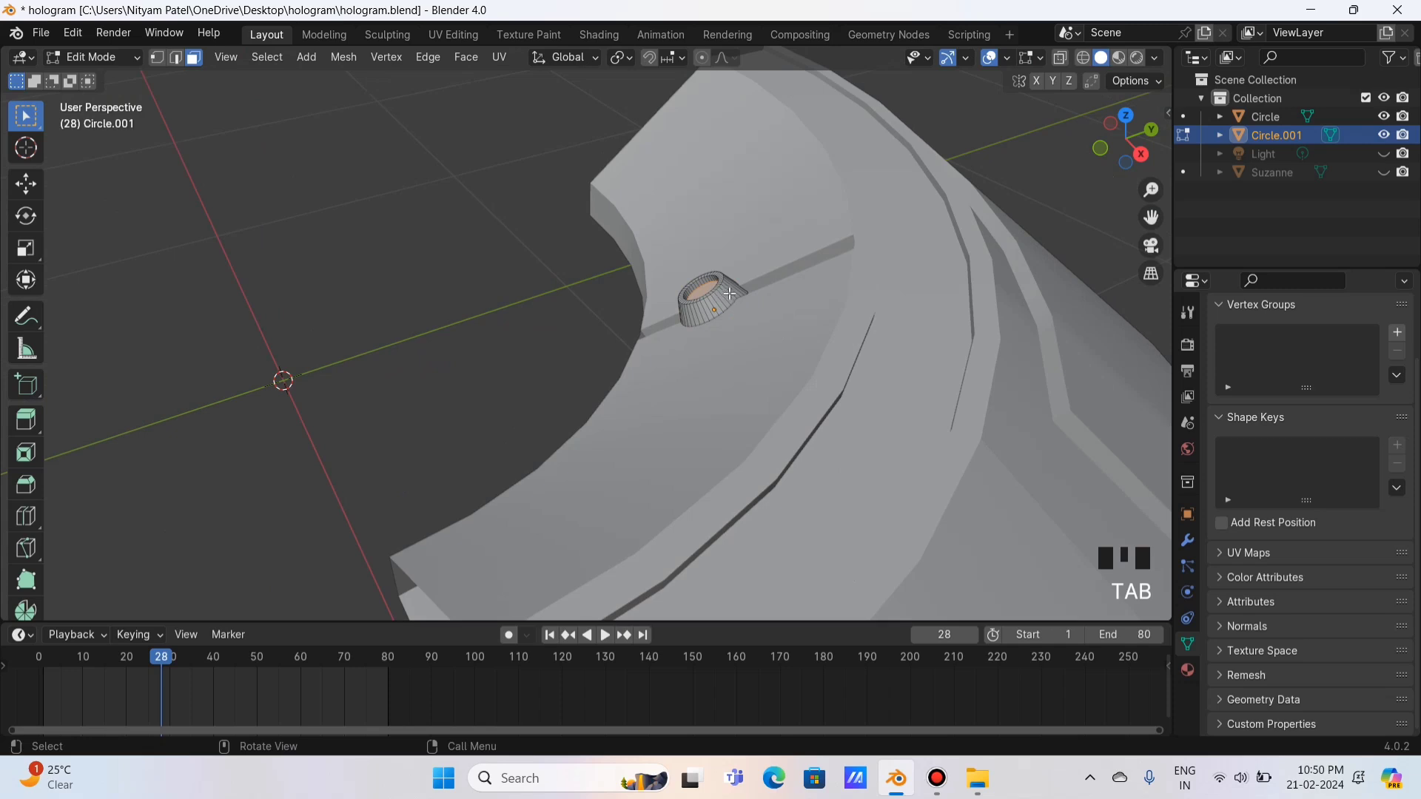
key(g)
key(z)
key(z)
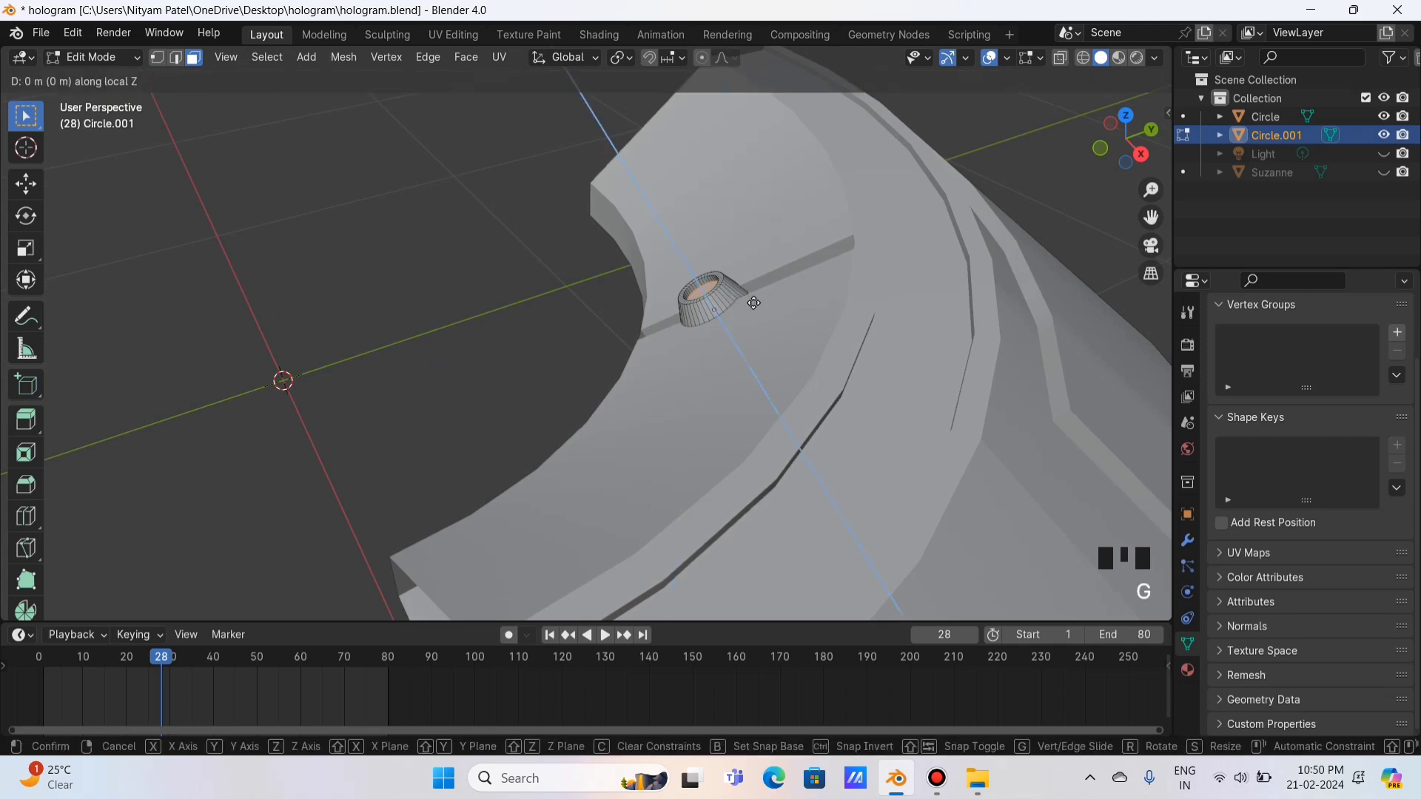
click(758, 304)
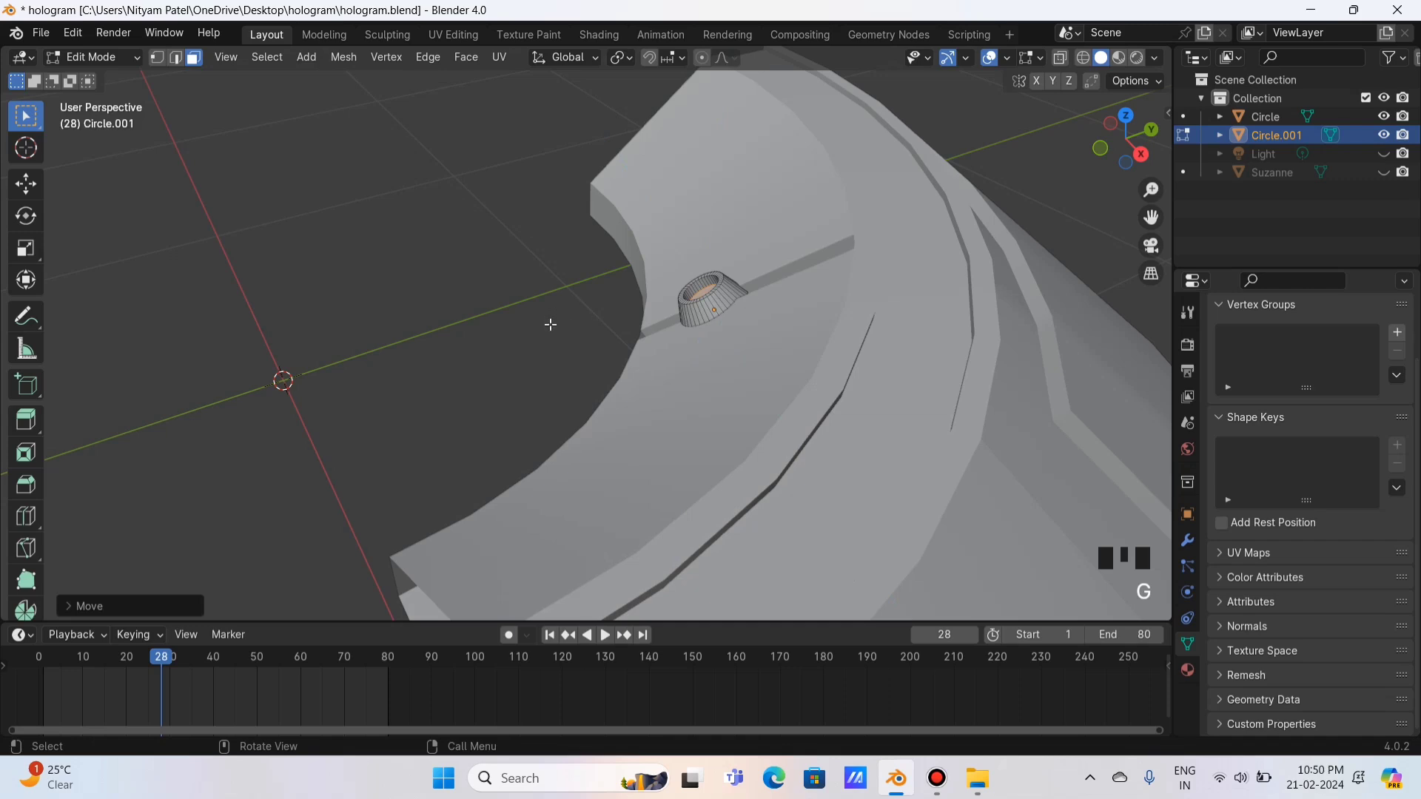
key(Tab)
- Join the cone to the ring quarter as one object and check the combined mesh in Edit Mode
shift+click(792, 252)
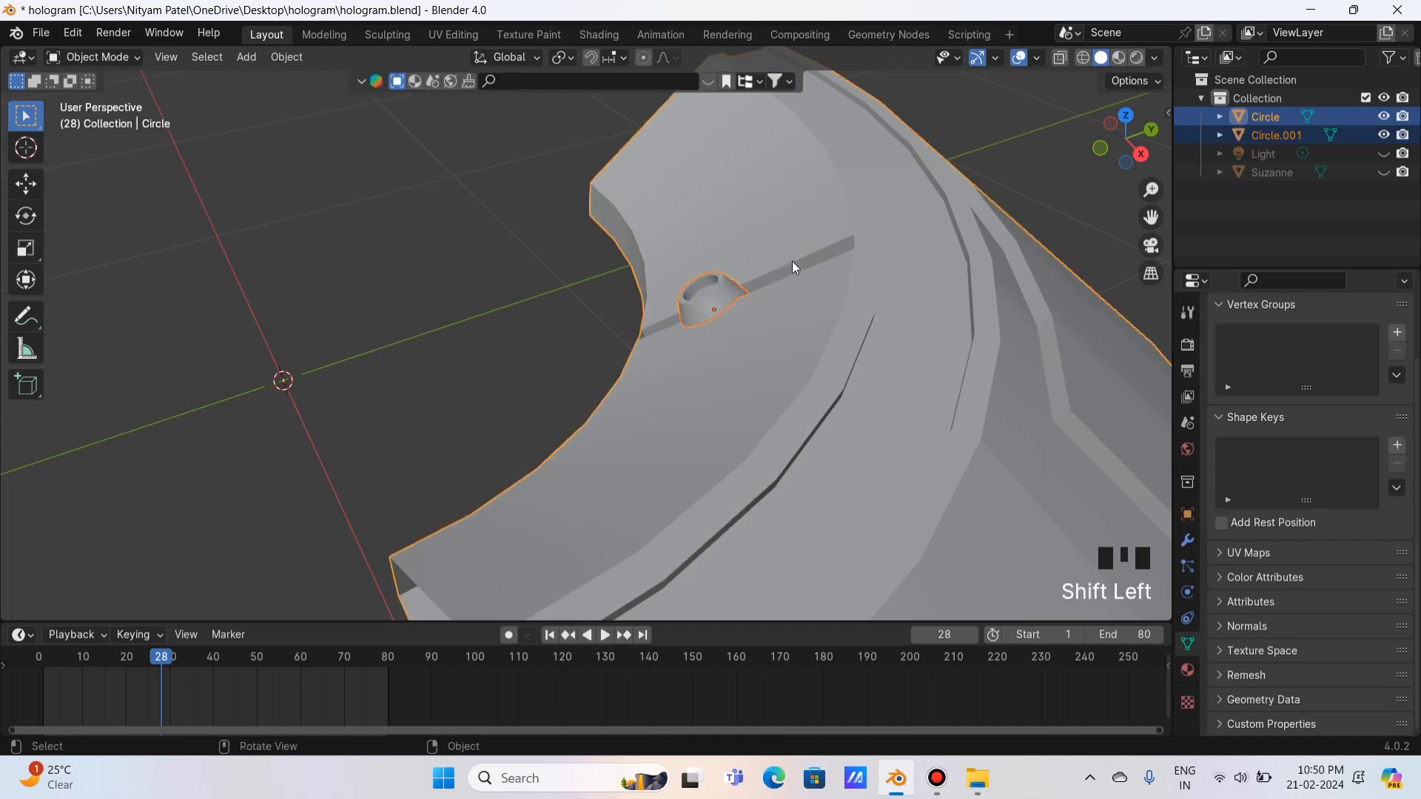
scroll(814, 259, down, 4)
drag(1128, 136, 1140, 148)
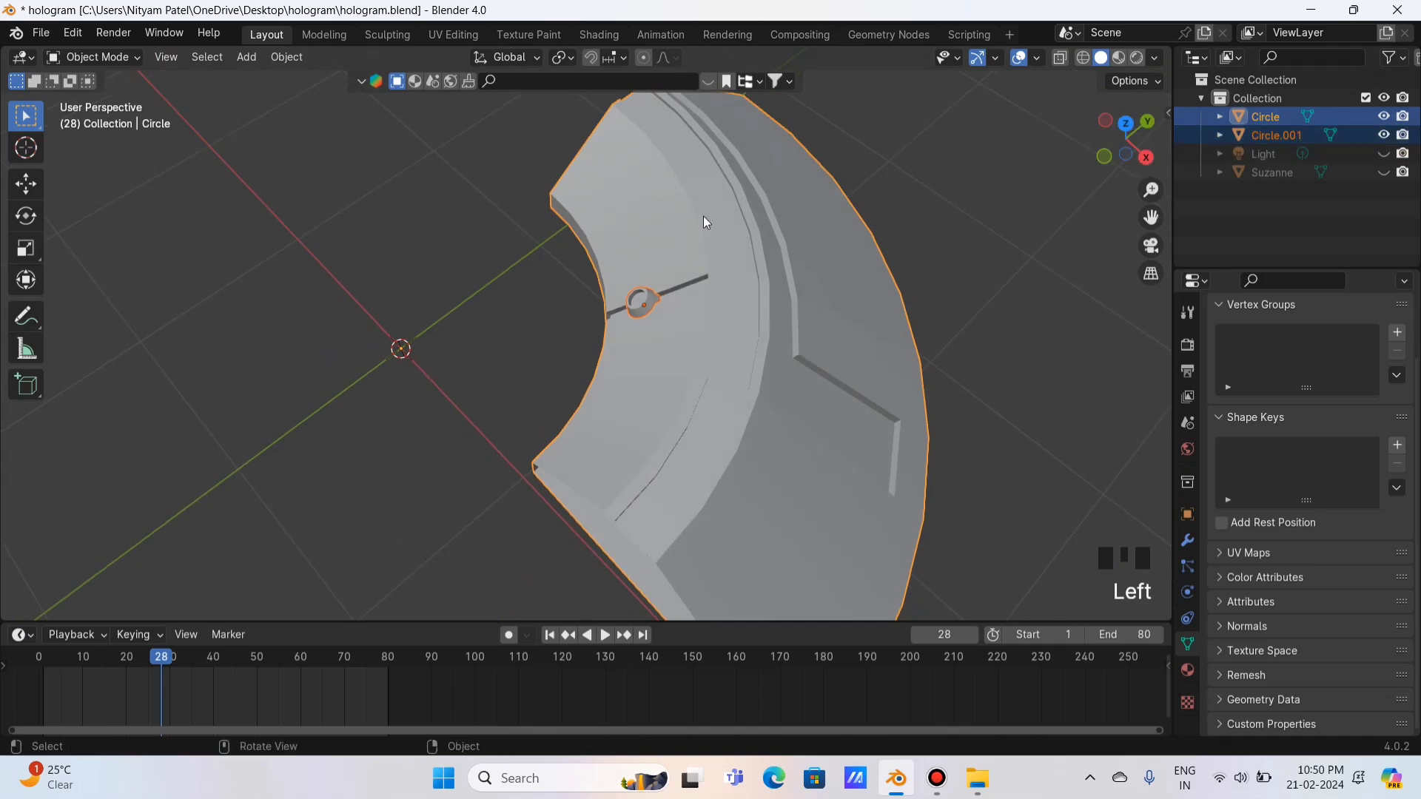
key(ctrl+j)
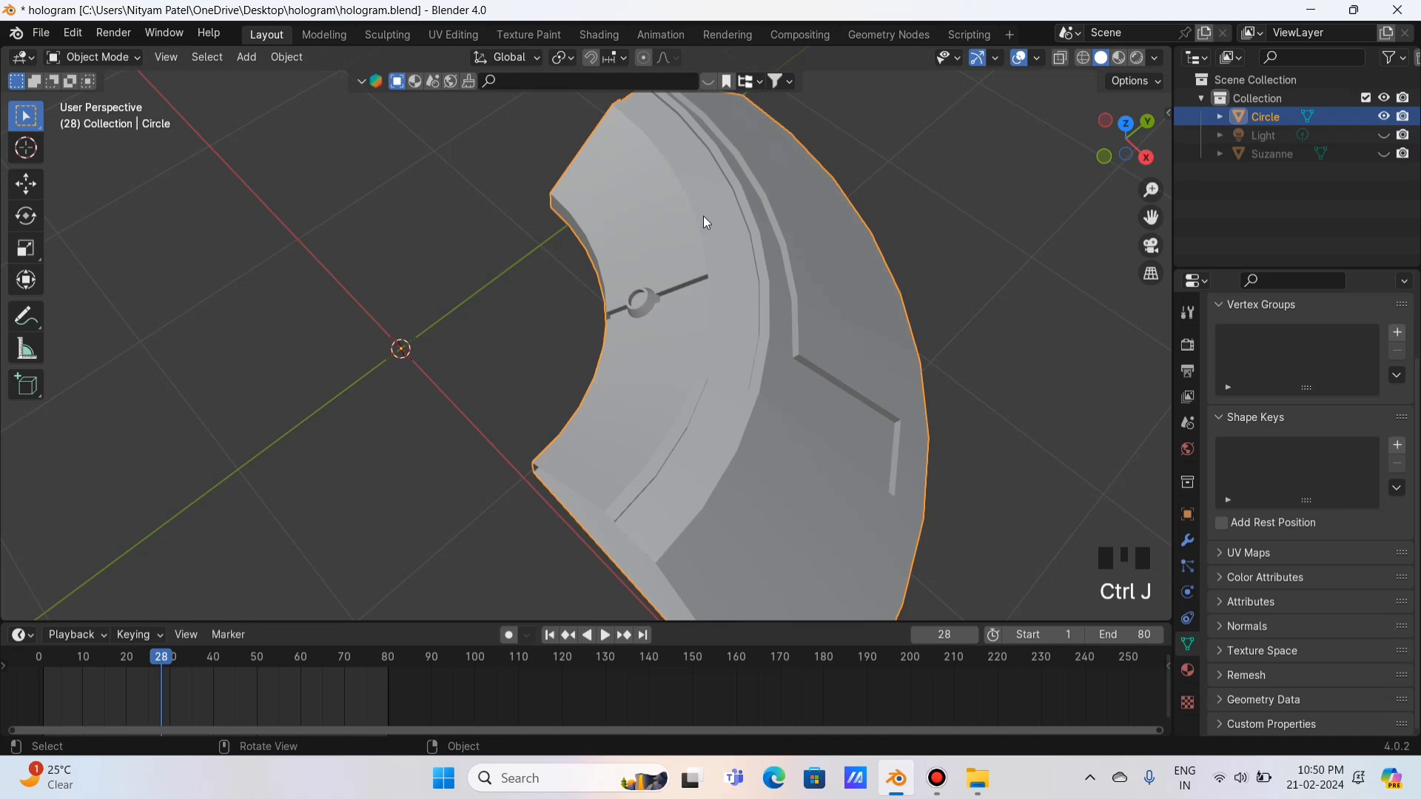
click(956, 231)
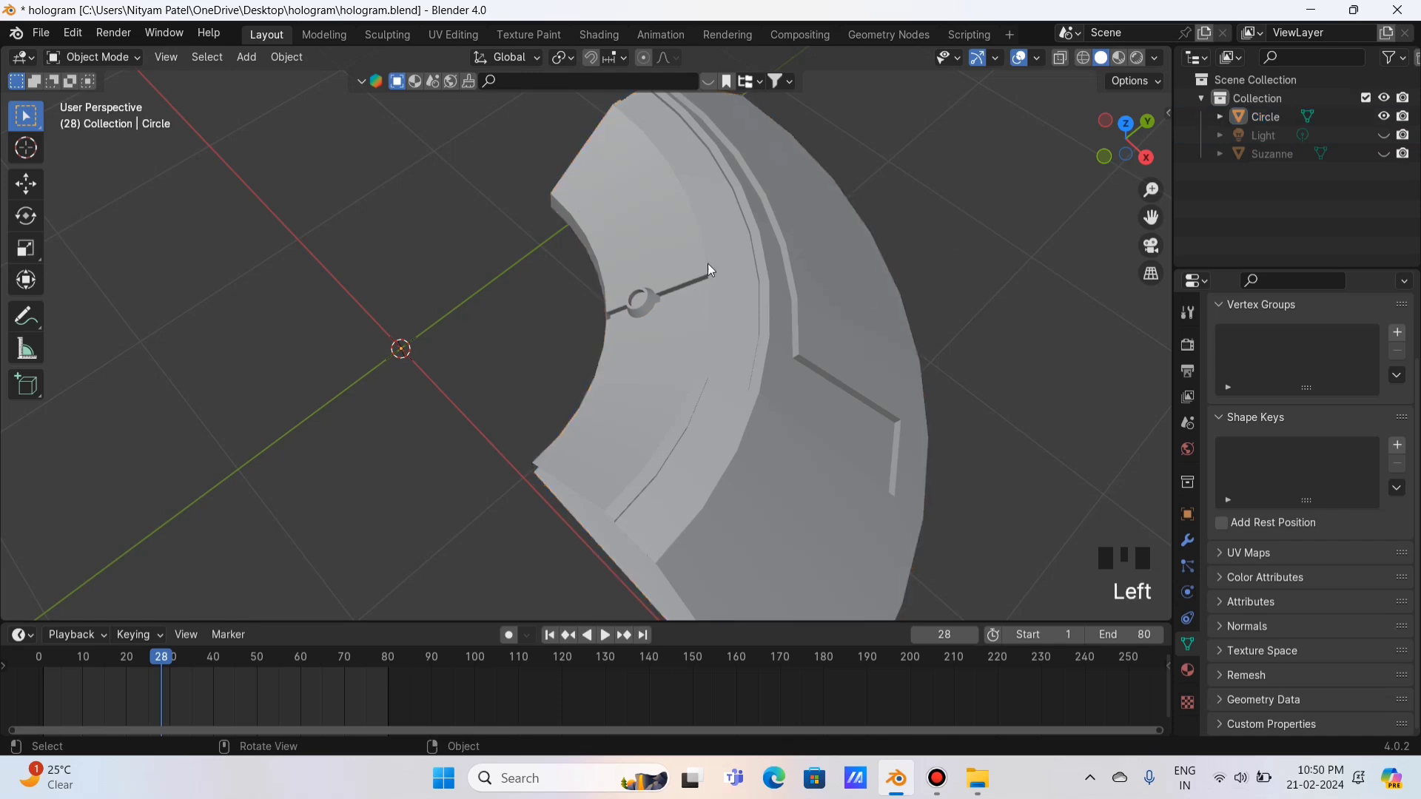
click(707, 263)
key(Tab)
click(927, 206)
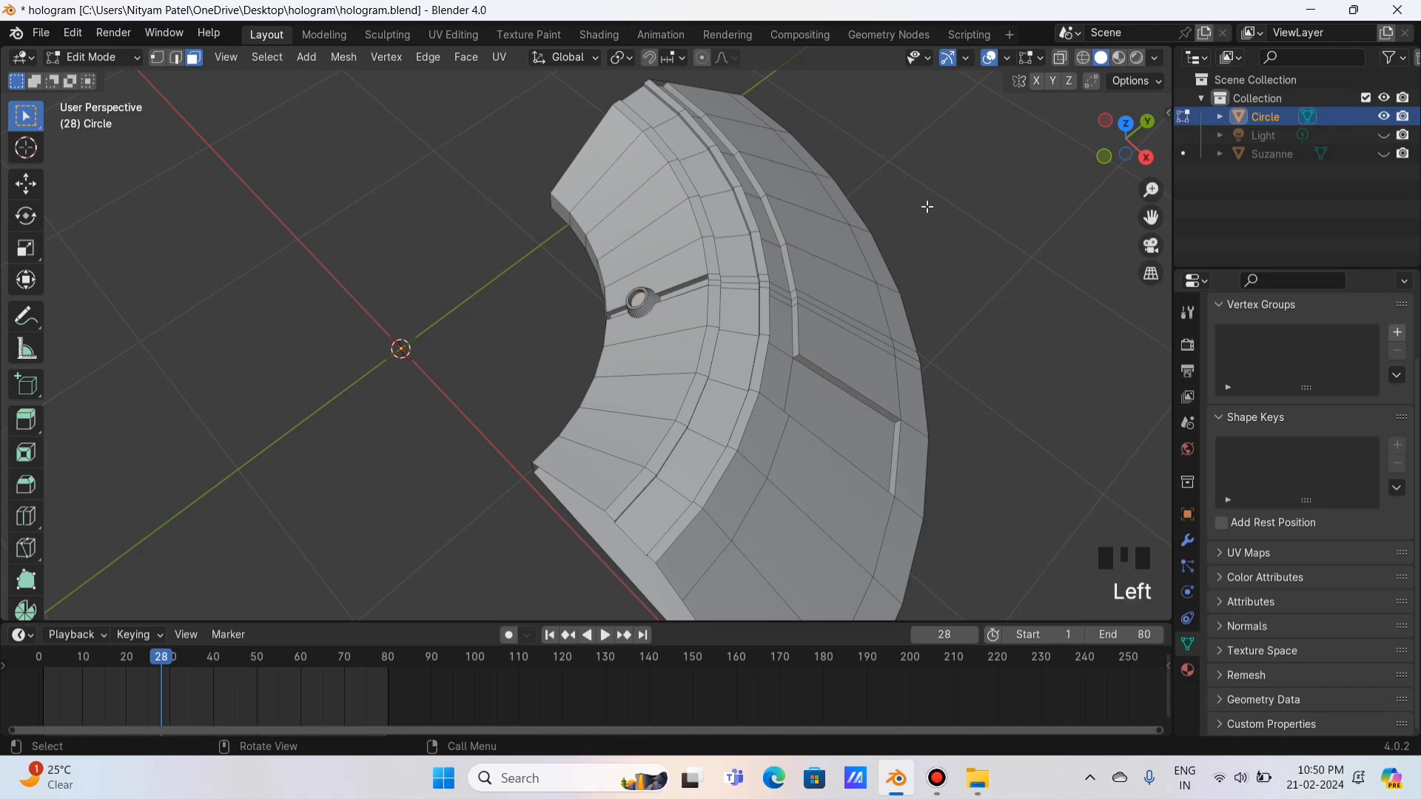
key(Tab)
key(Tab)
key(Tab)
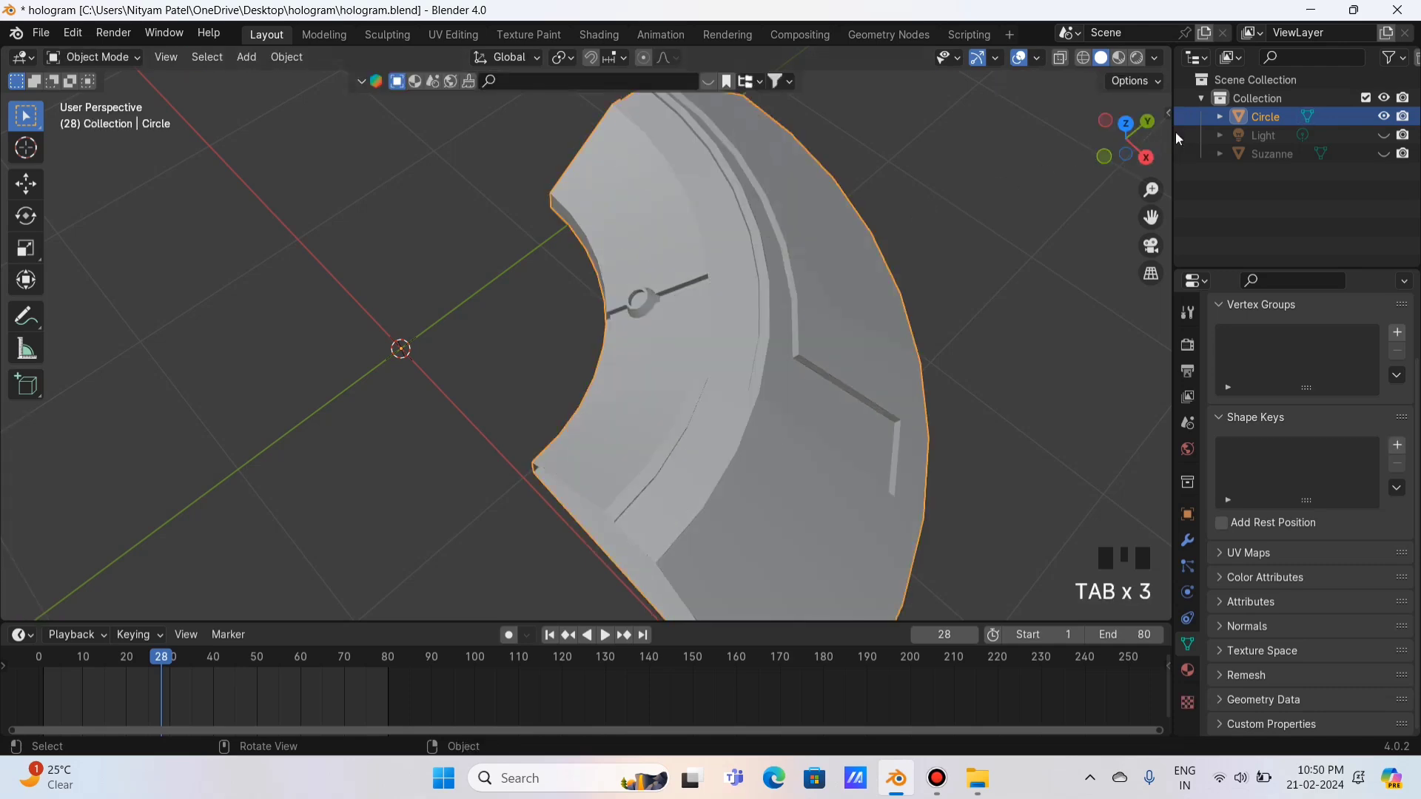
- Add a Mirror modifier to the ring quarter and mirror it on both the X and Y axes to complete the ring
click(1124, 132)
click(1123, 131)
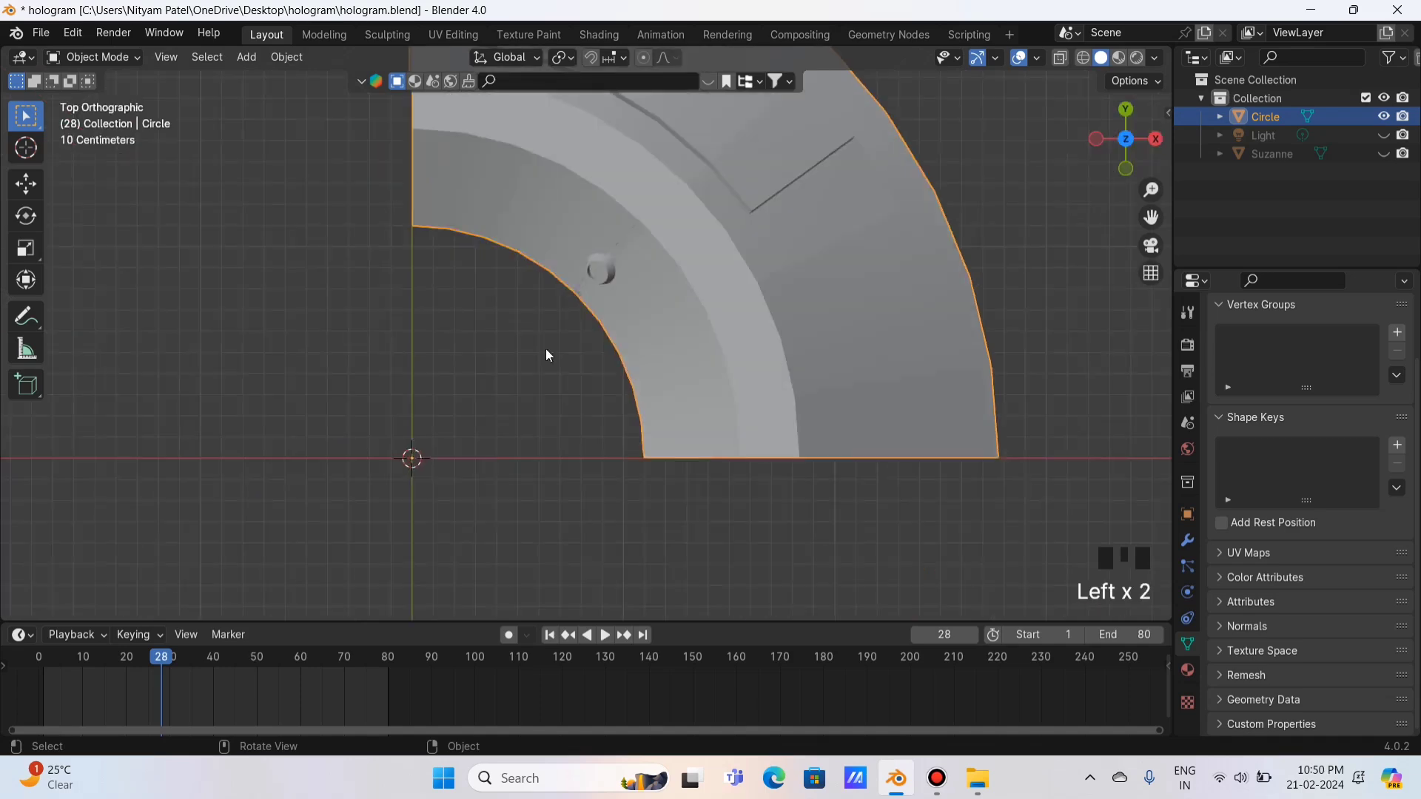
scroll(578, 333, down, 3)
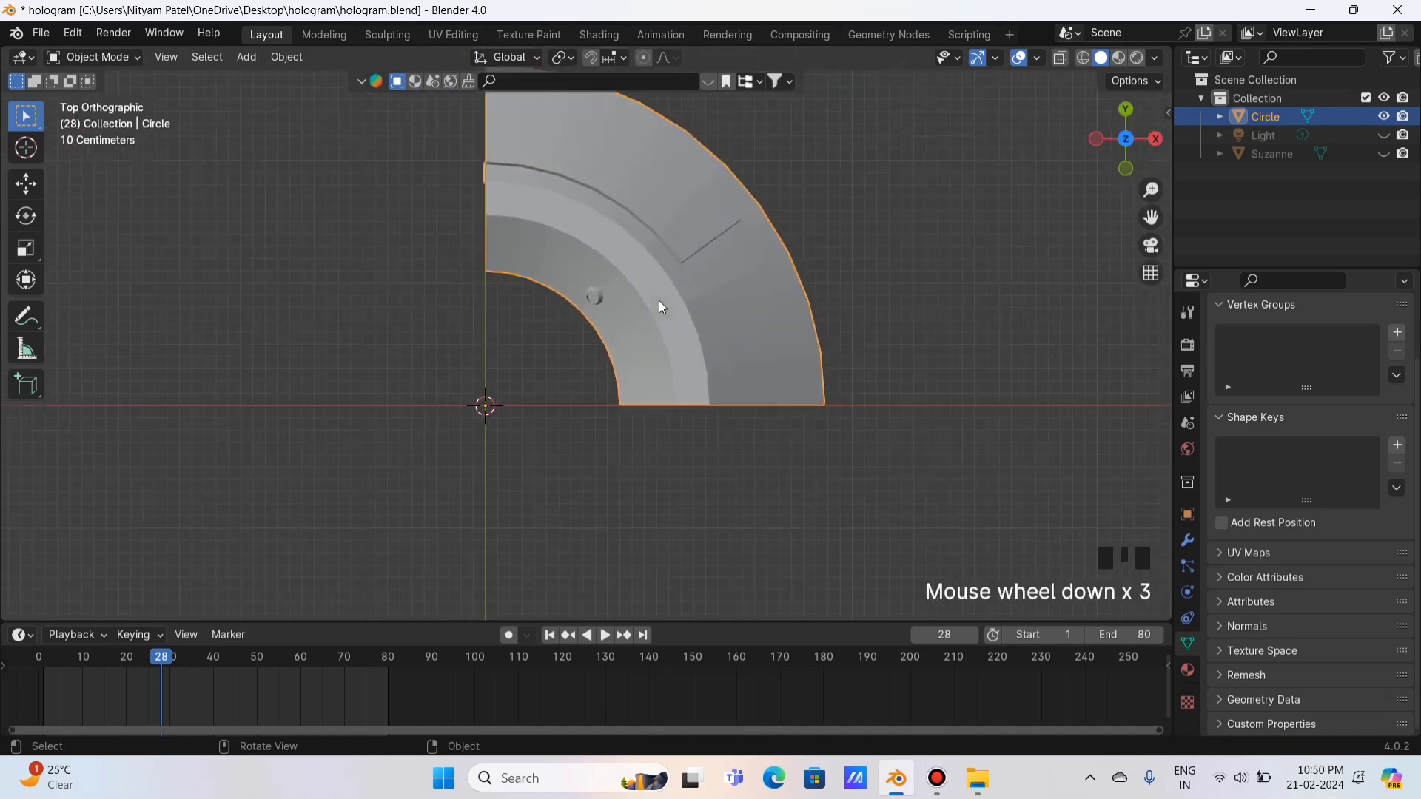
click(1196, 540)
click(1268, 349)
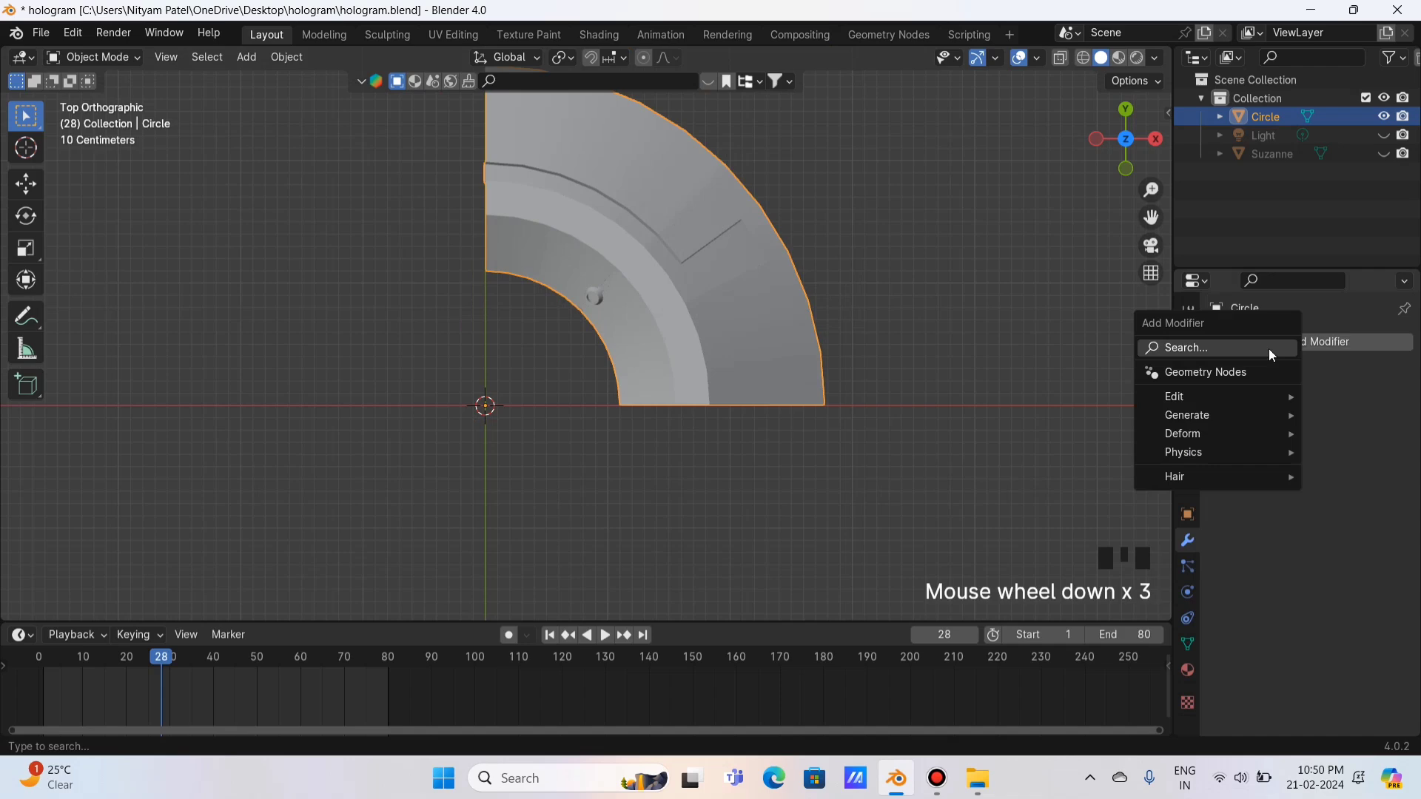
click(1218, 348)
text(mirr)
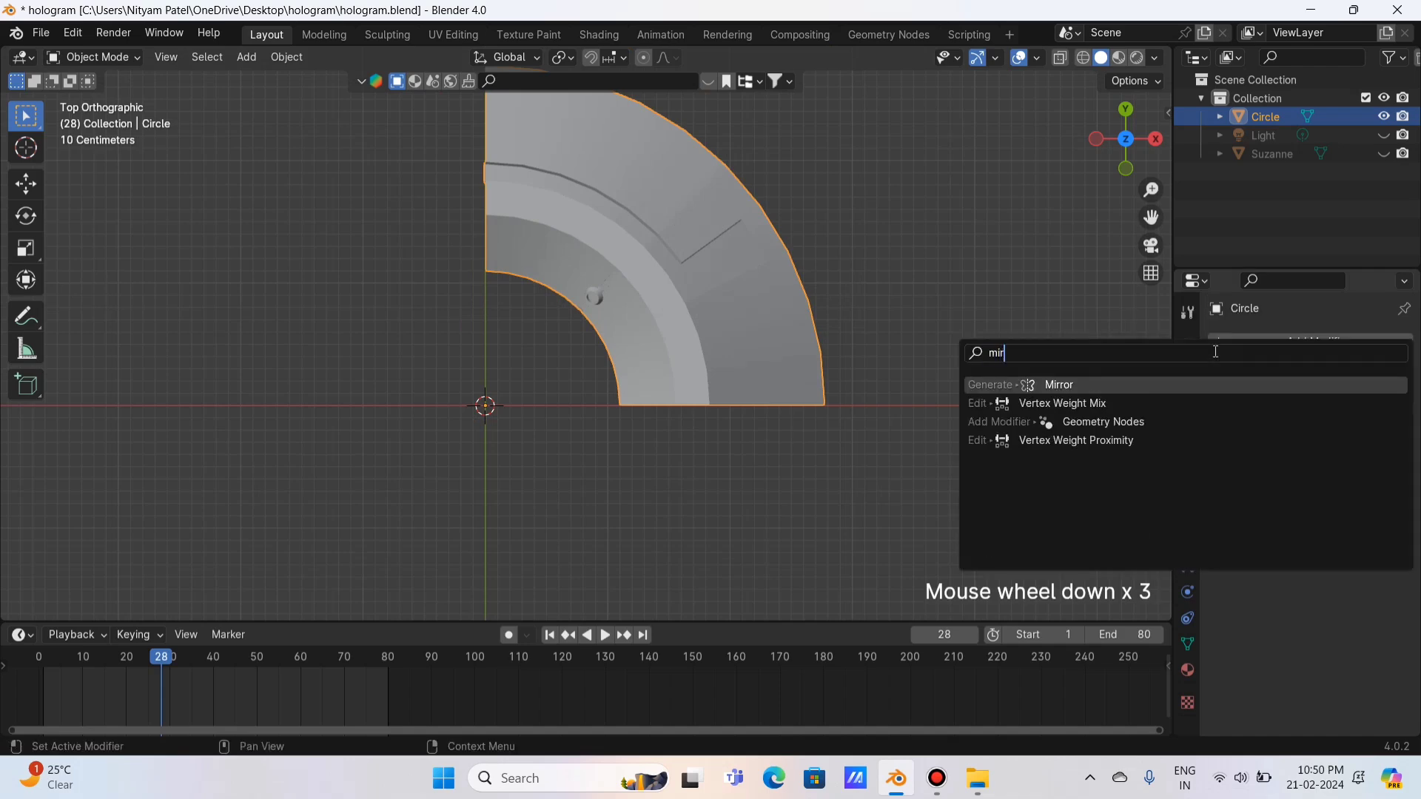
click(1209, 384)
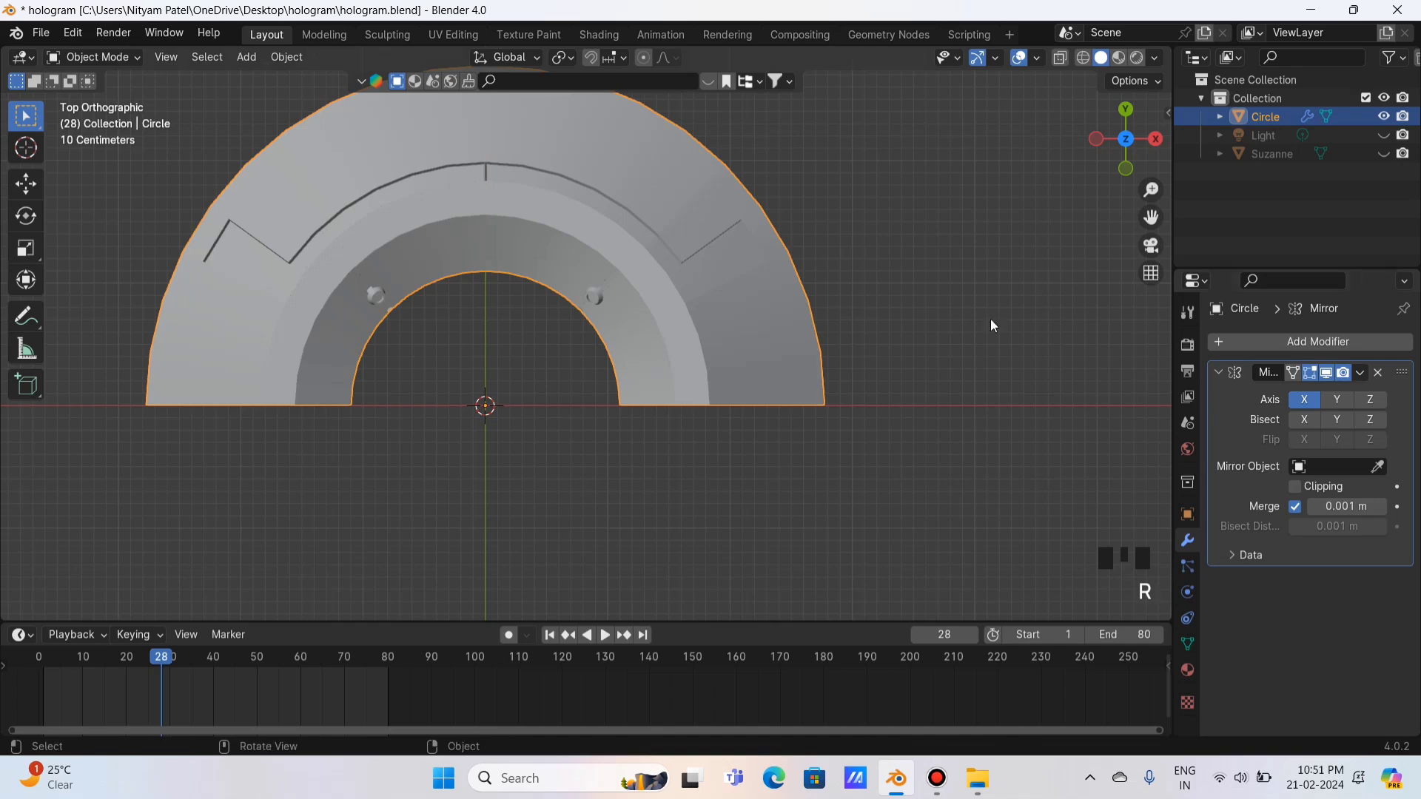
click(1332, 404)
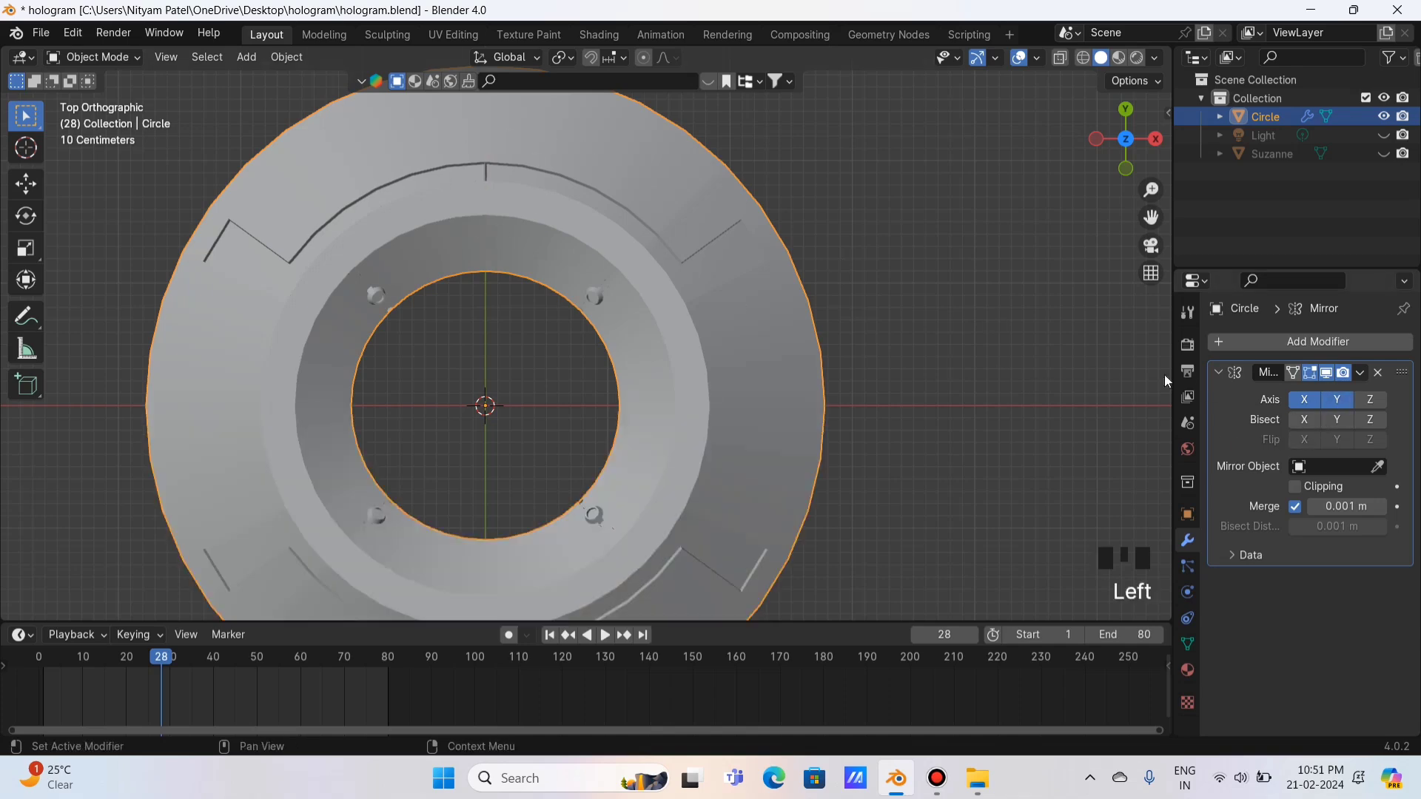
- Turn off the modifier's X and Y mirroring and delete the face that closes the groove at the quarter's cut end
drag(1111, 166, 1031, 119)
scroll(600, 433, up, 5)
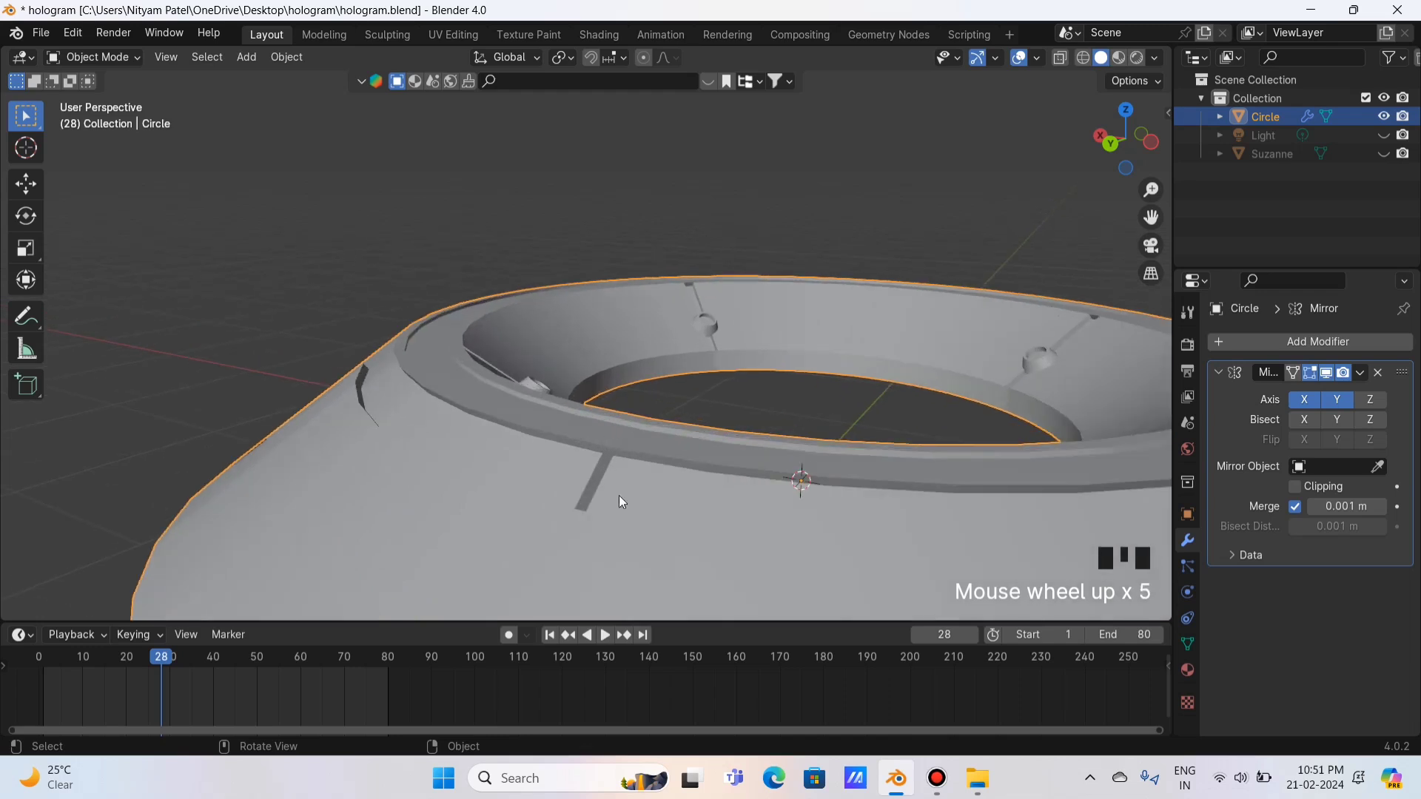
click(1328, 401)
click(1310, 400)
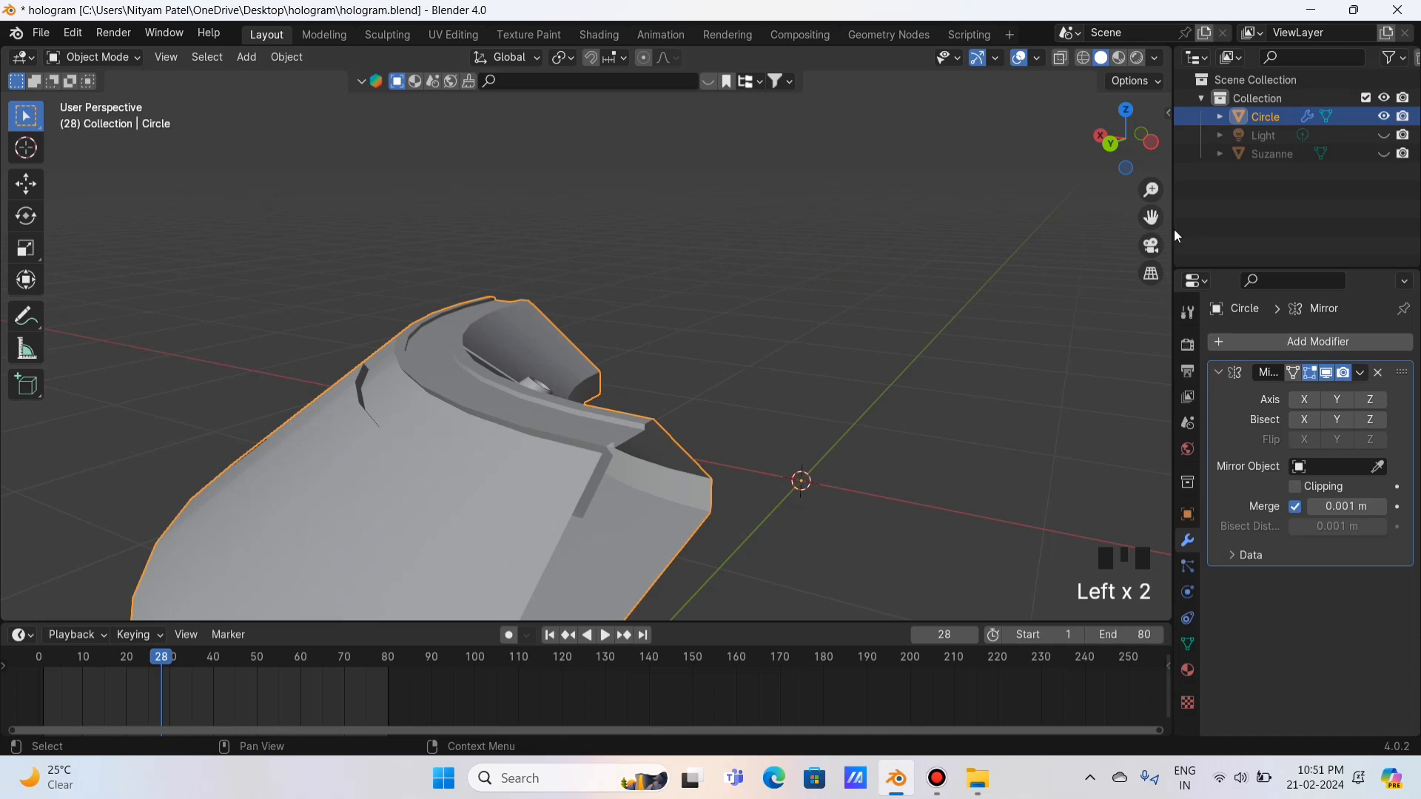
key(Tab)
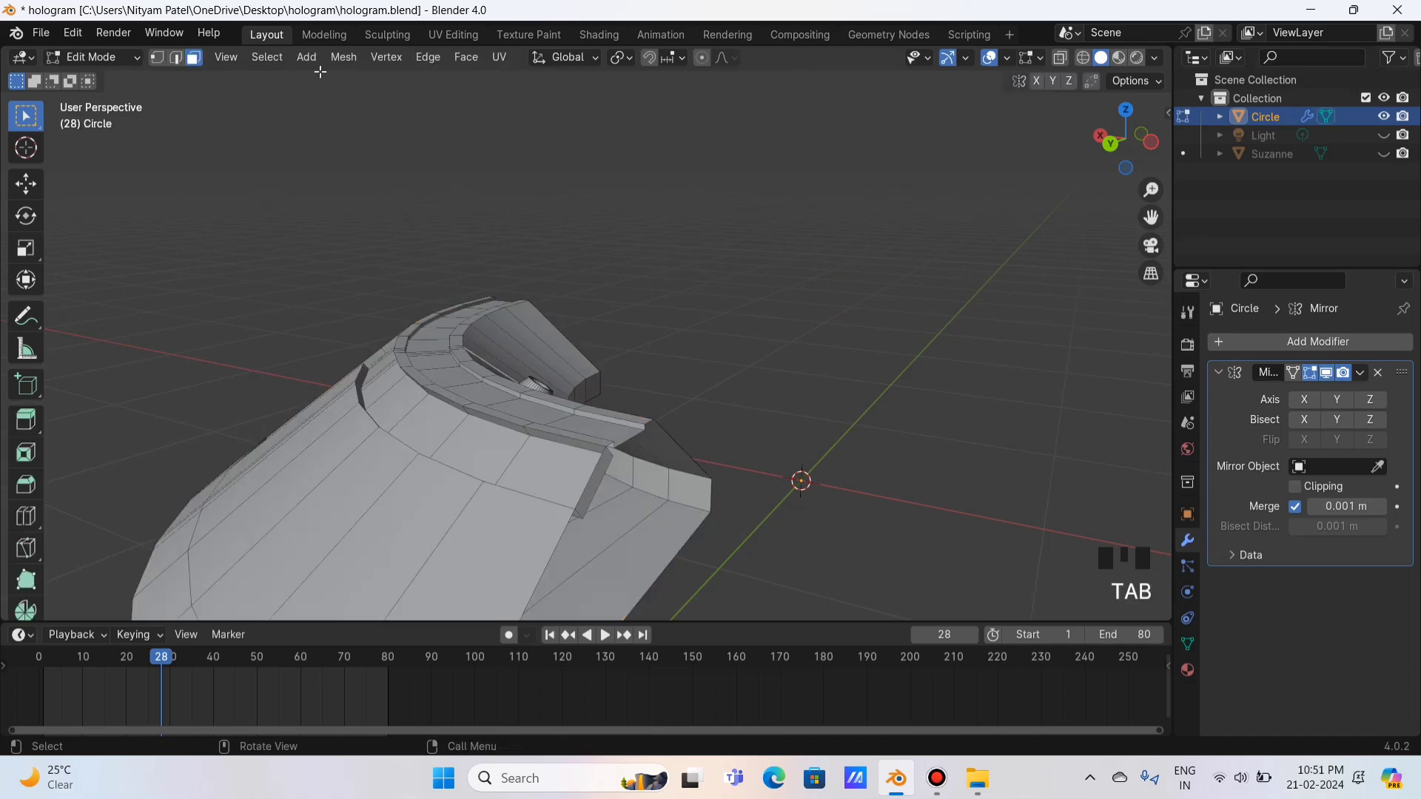
click(594, 477)
key(x)
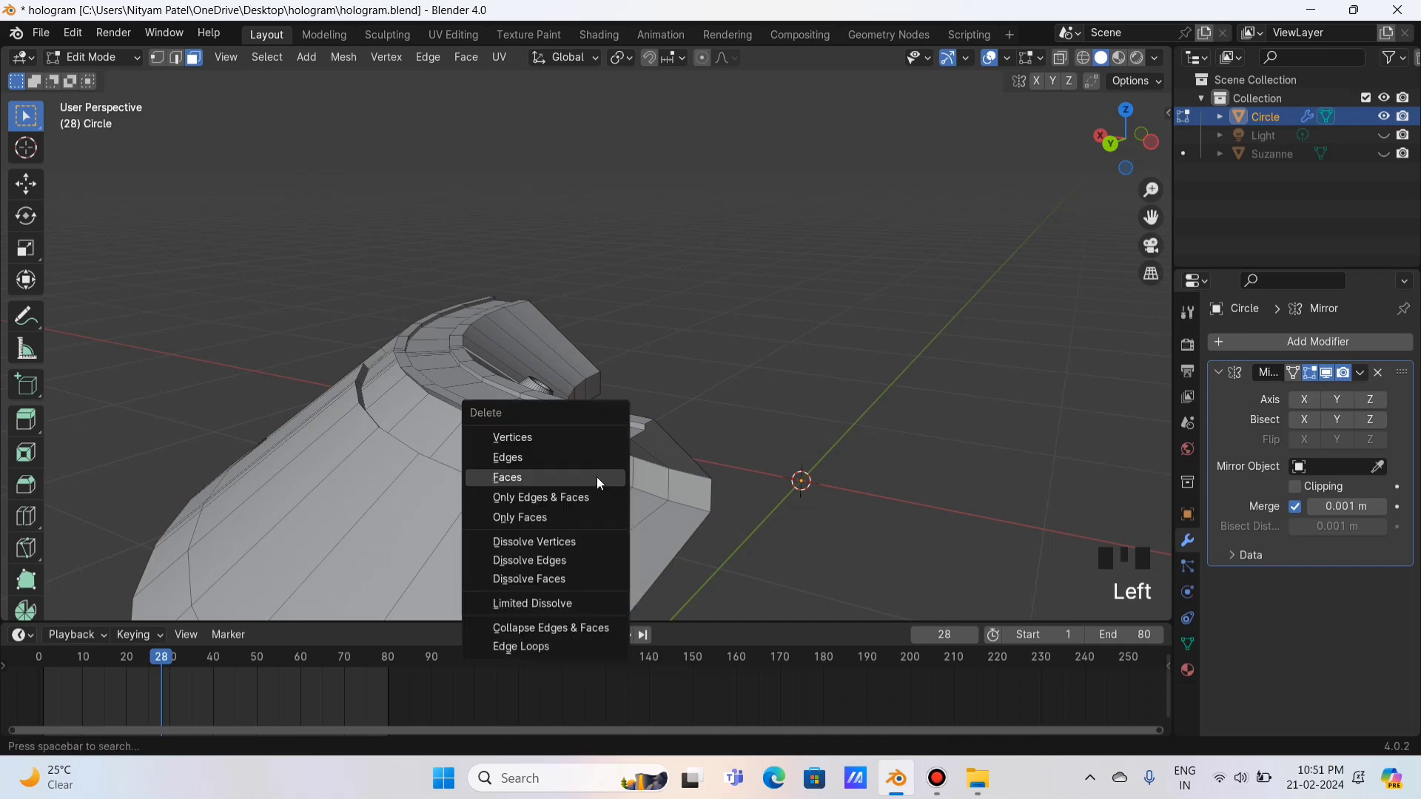
click(596, 478)
key(Tab)
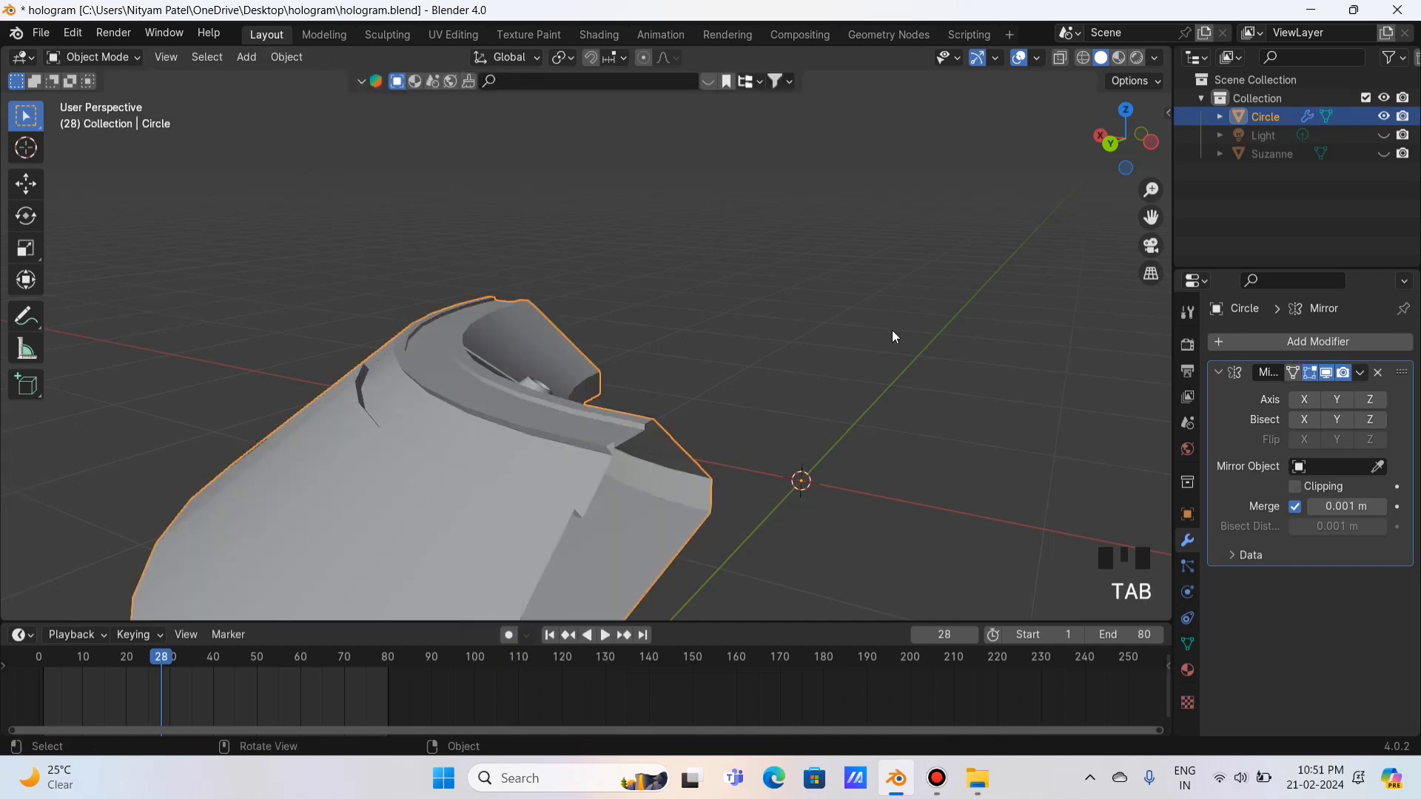
- Turn the Mirror modifier's X and Y axes back on and inspect the full ring from several angles
click(1125, 114)
click(1304, 399)
click(1336, 400)
scroll(978, 456, down, 4)
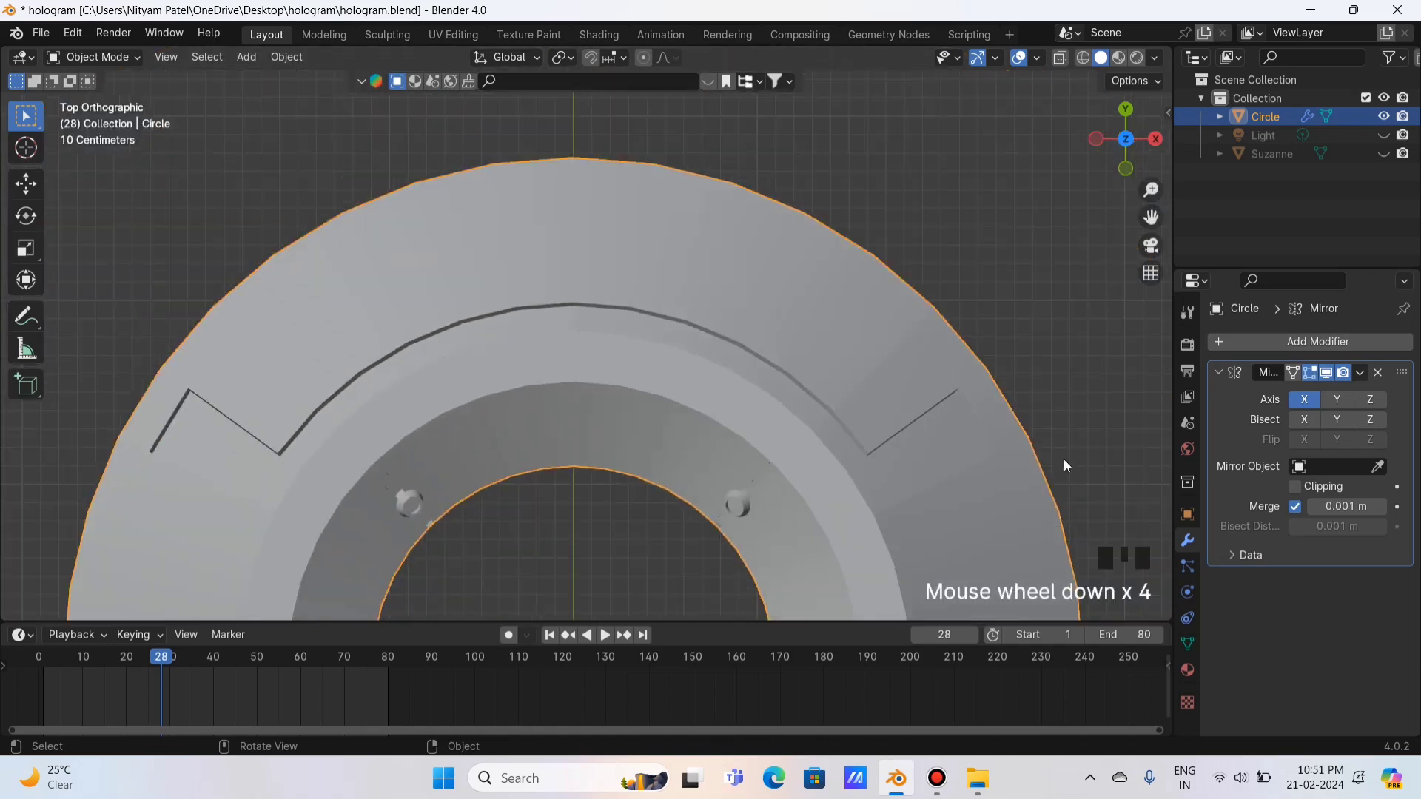
scroll(899, 416, down, 2)
drag(1129, 148, 1060, 191)
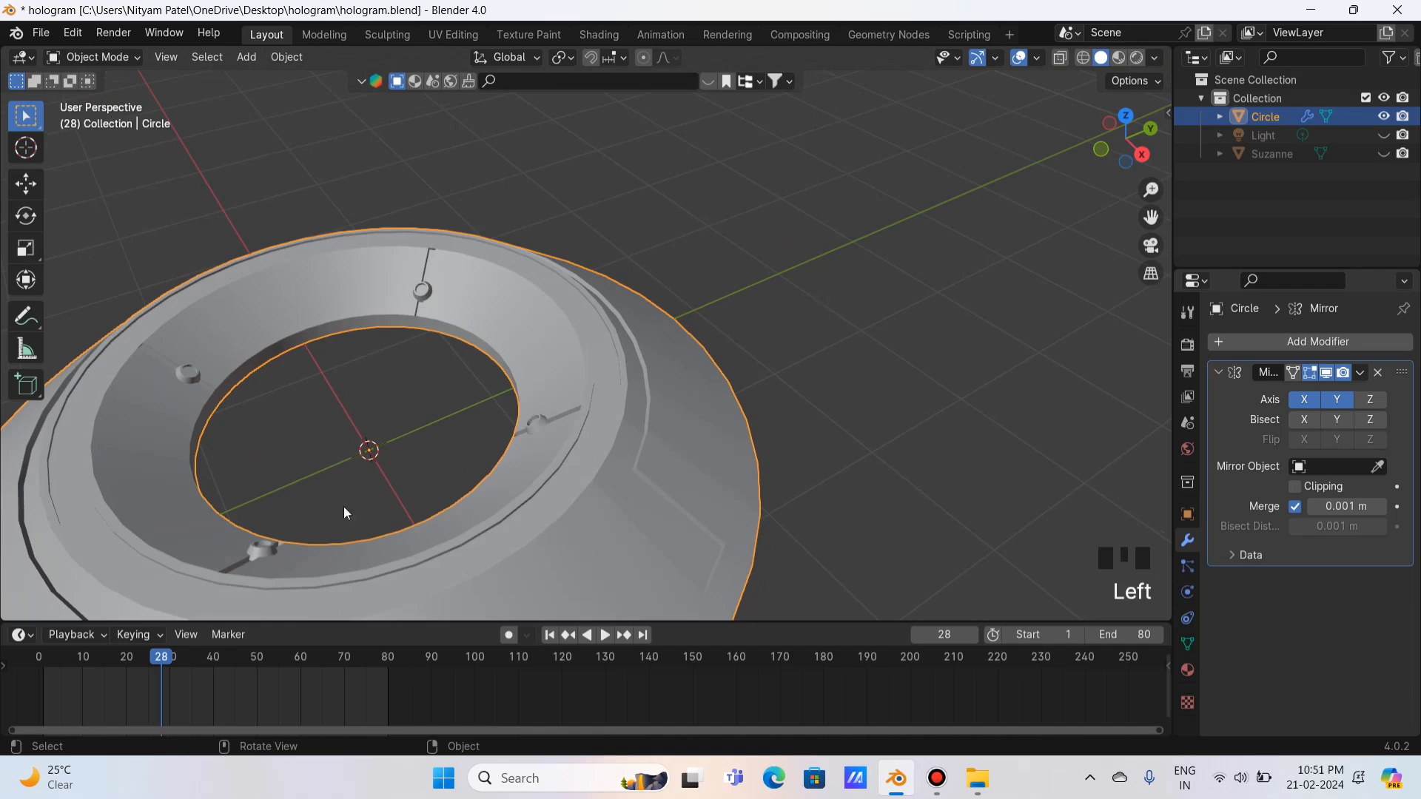
scroll(460, 459, down, 2)
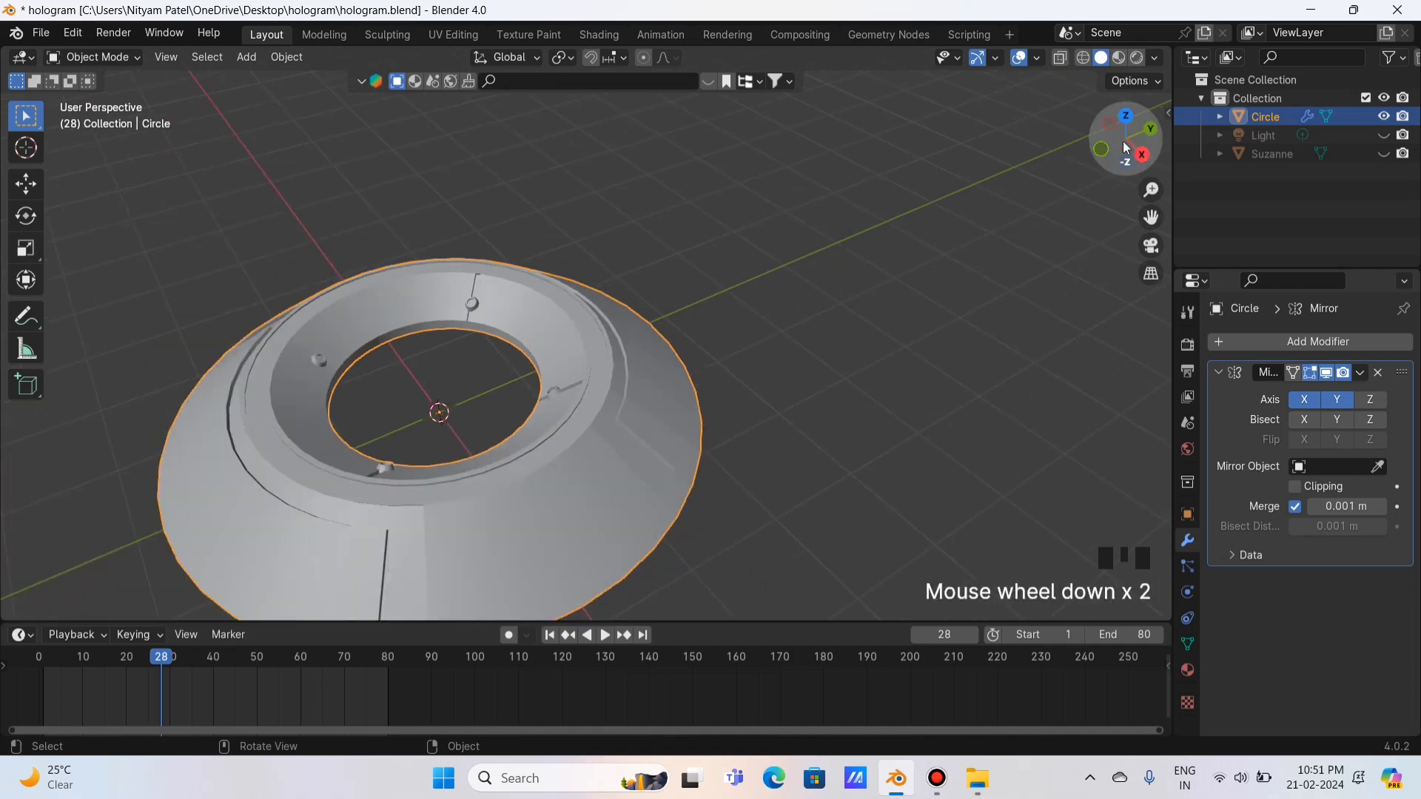
drag(1125, 136, 1135, 152)
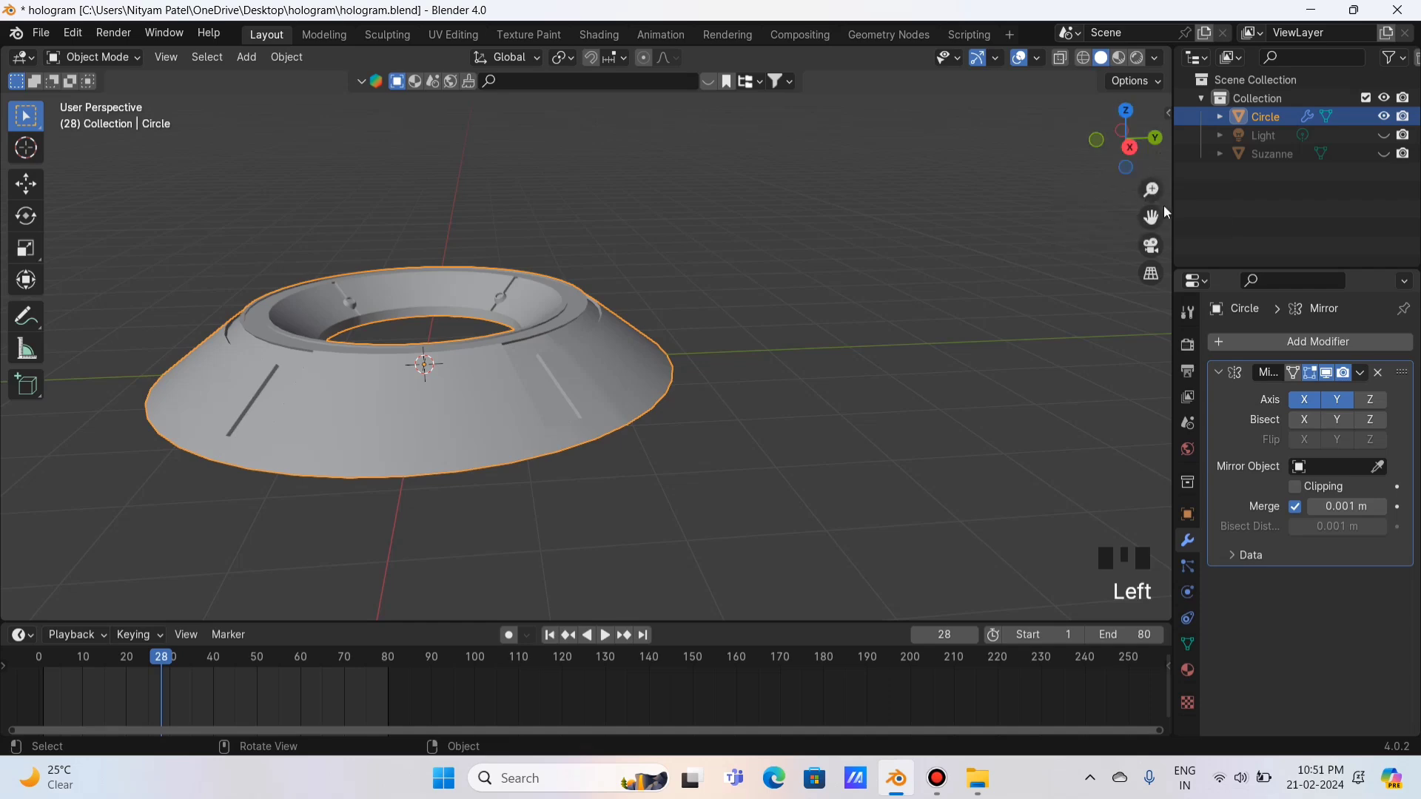
- Unhide Suzanne and raise it along the Z axis above the ring
drag(1153, 215, 1254, 288)
click(1132, 148)
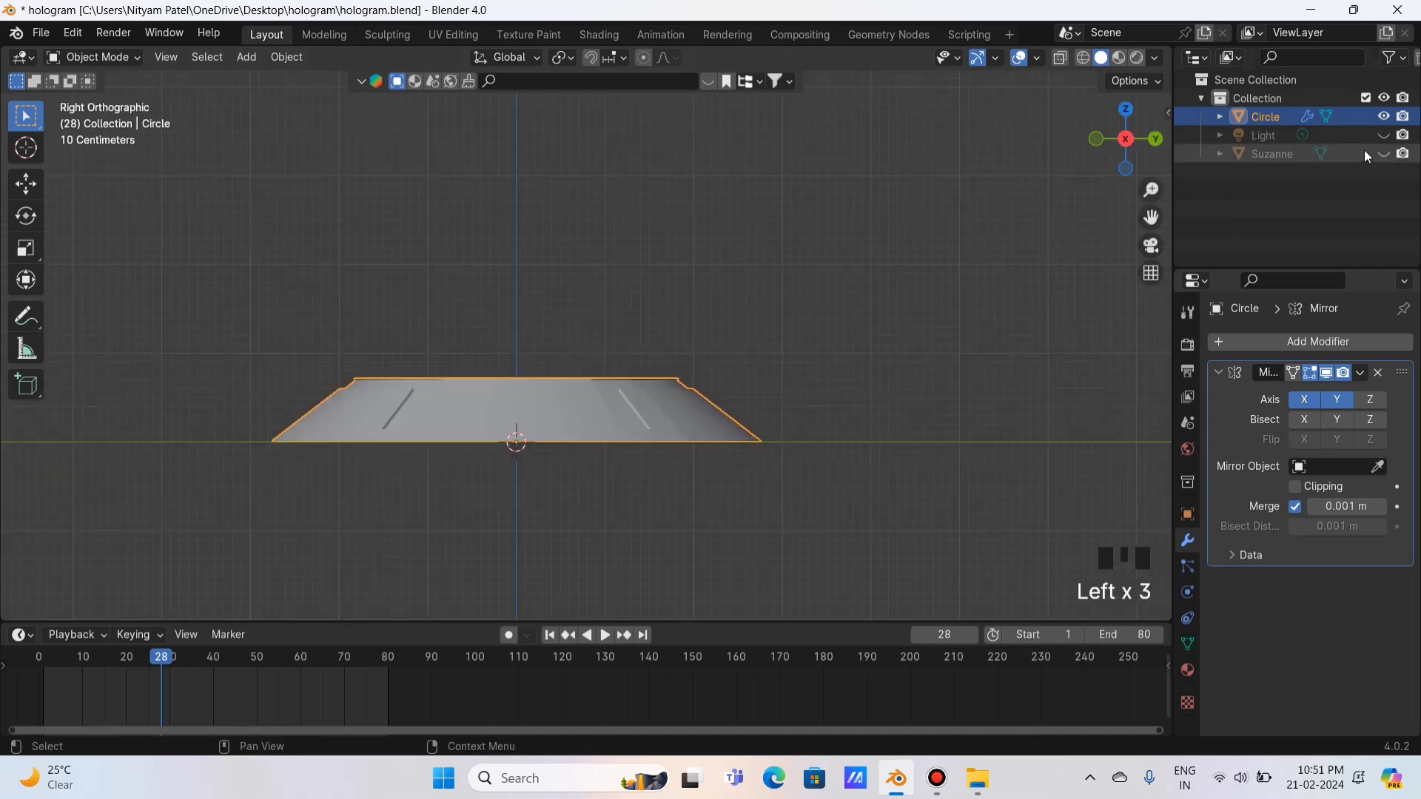
click(1384, 153)
drag(1156, 149, 1132, 169)
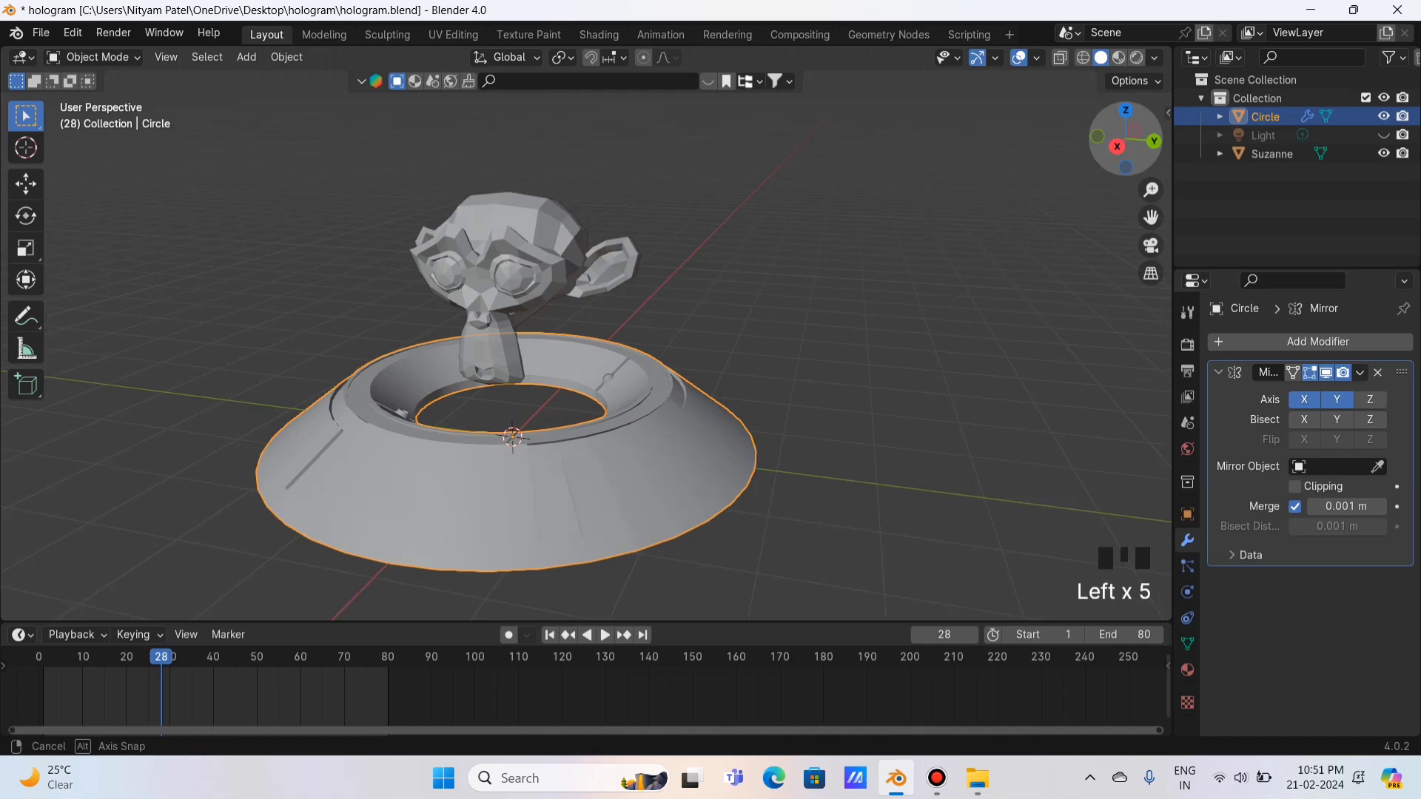
click(515, 206)
key(g)
key(z)
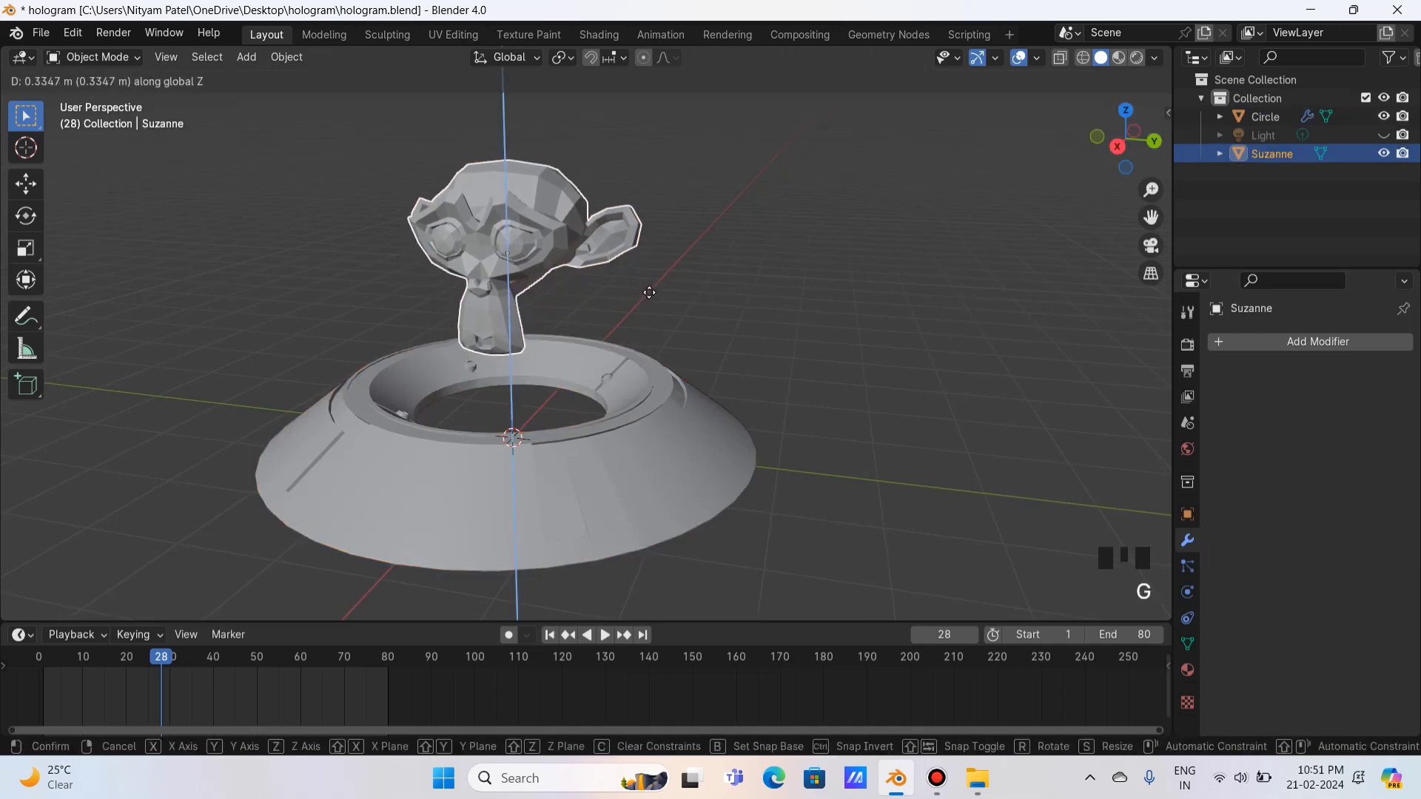
click(700, 272)
- Raise Suzanne slightly further along Z using the side view, check it over the ring and hide it again
click(1117, 147)
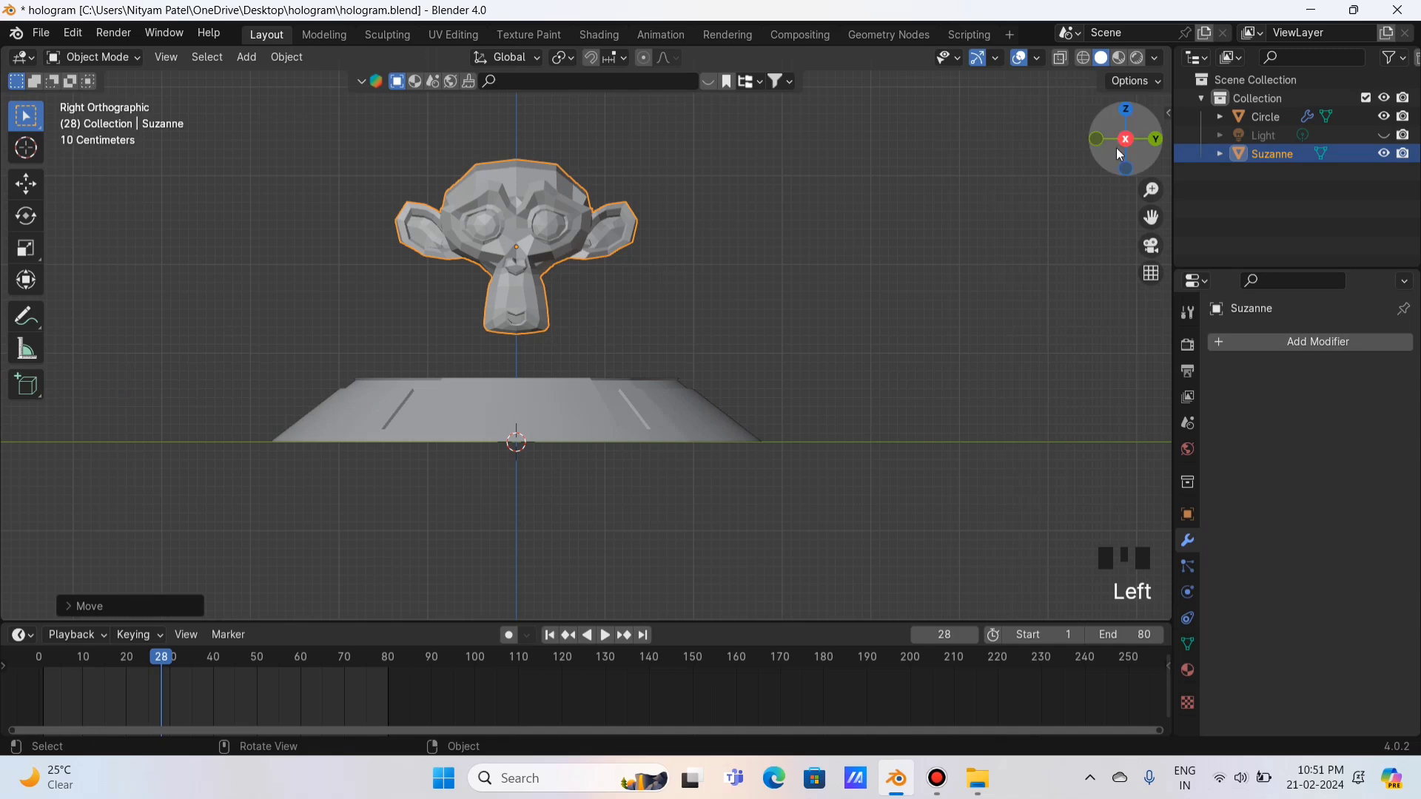
key(g)
key(z)
click(789, 238)
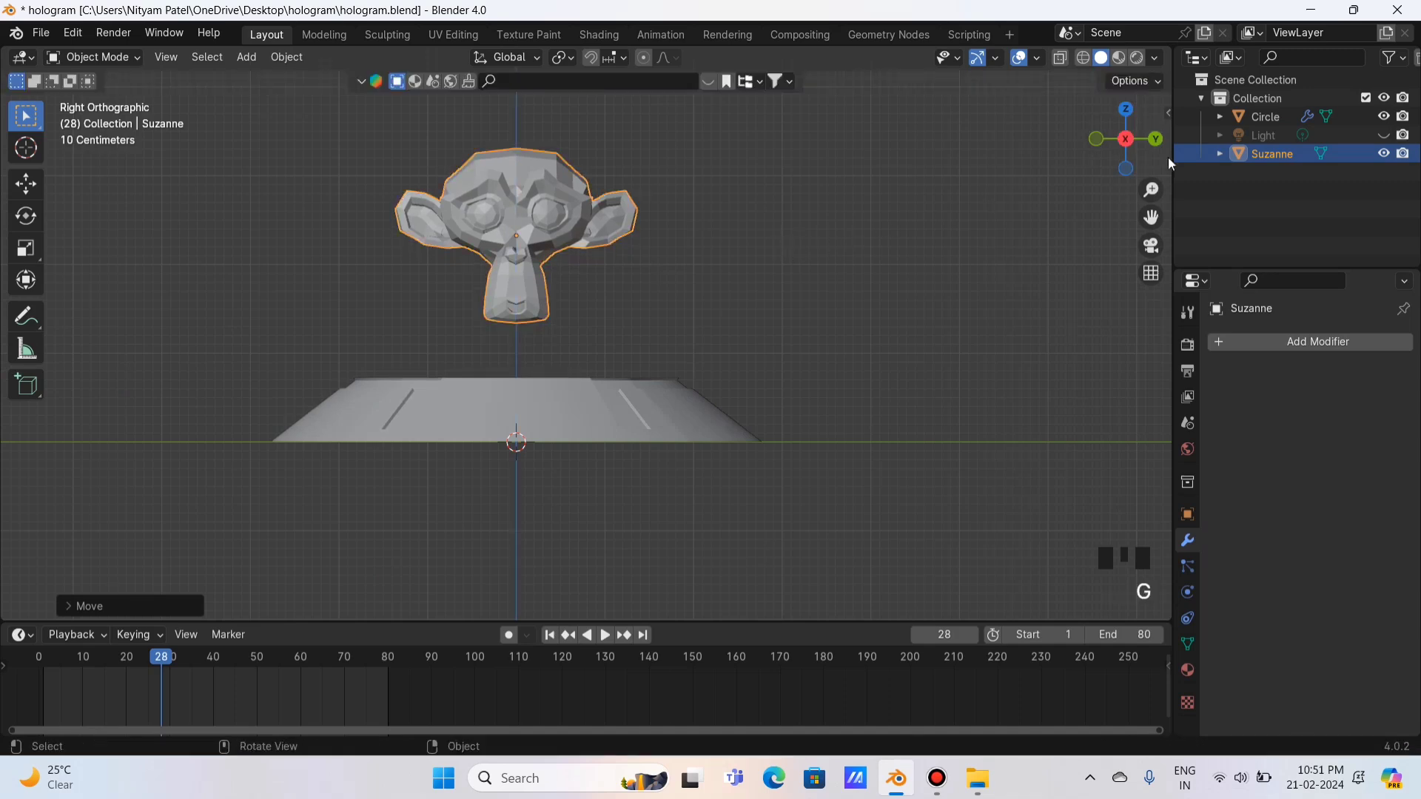
drag(1155, 145, 1122, 199)
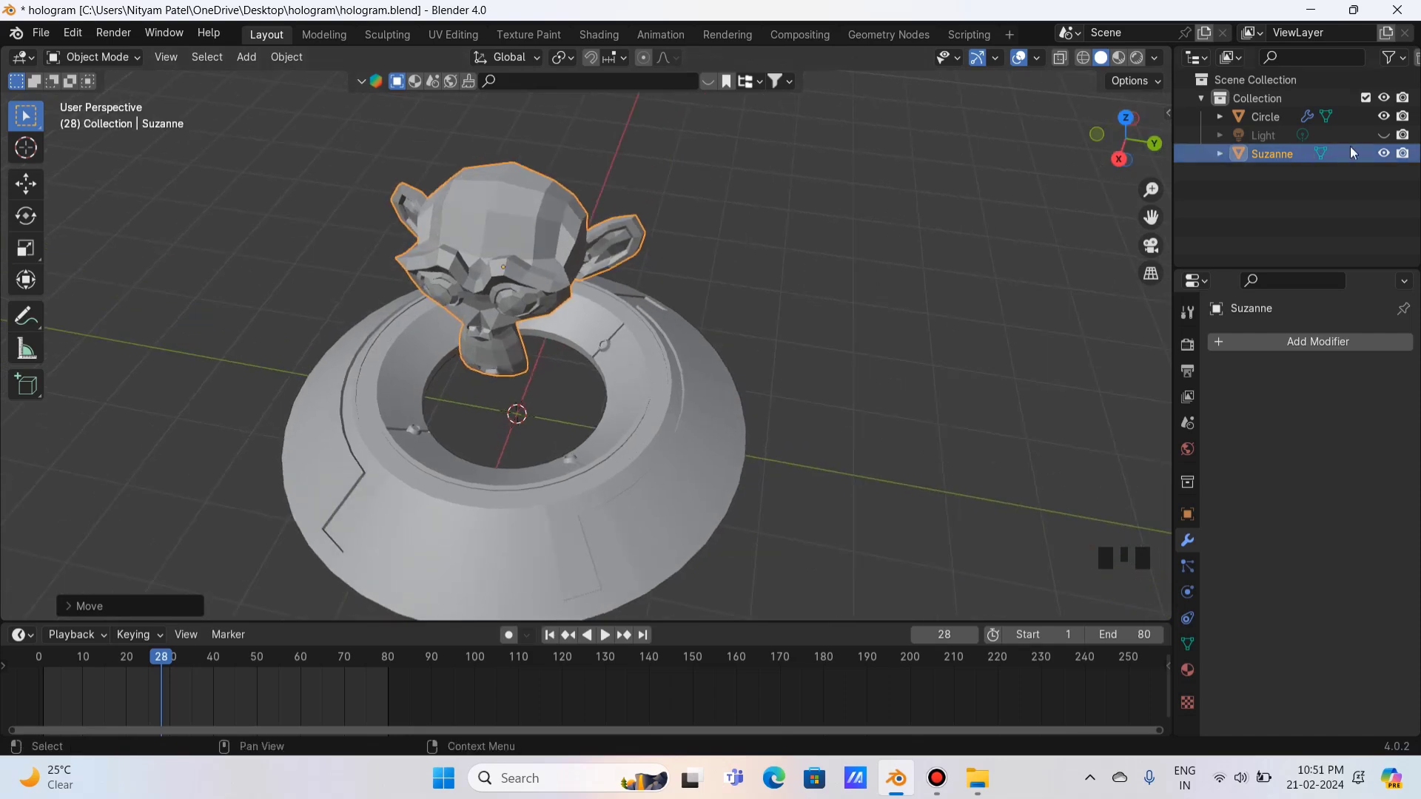
click(1383, 153)
- Try removing the Mirror modifier from the ring, and undo the removal
click(681, 354)
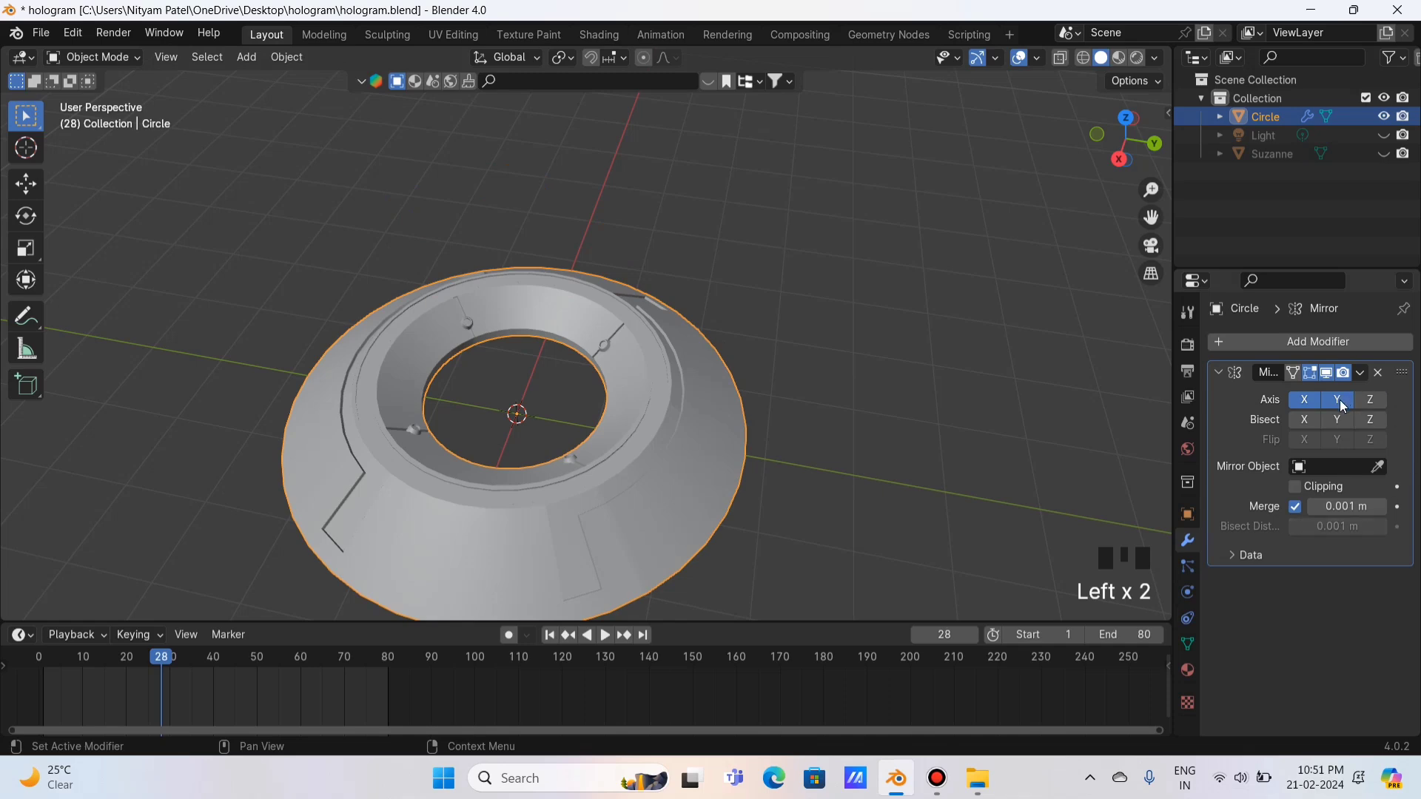
click(1377, 372)
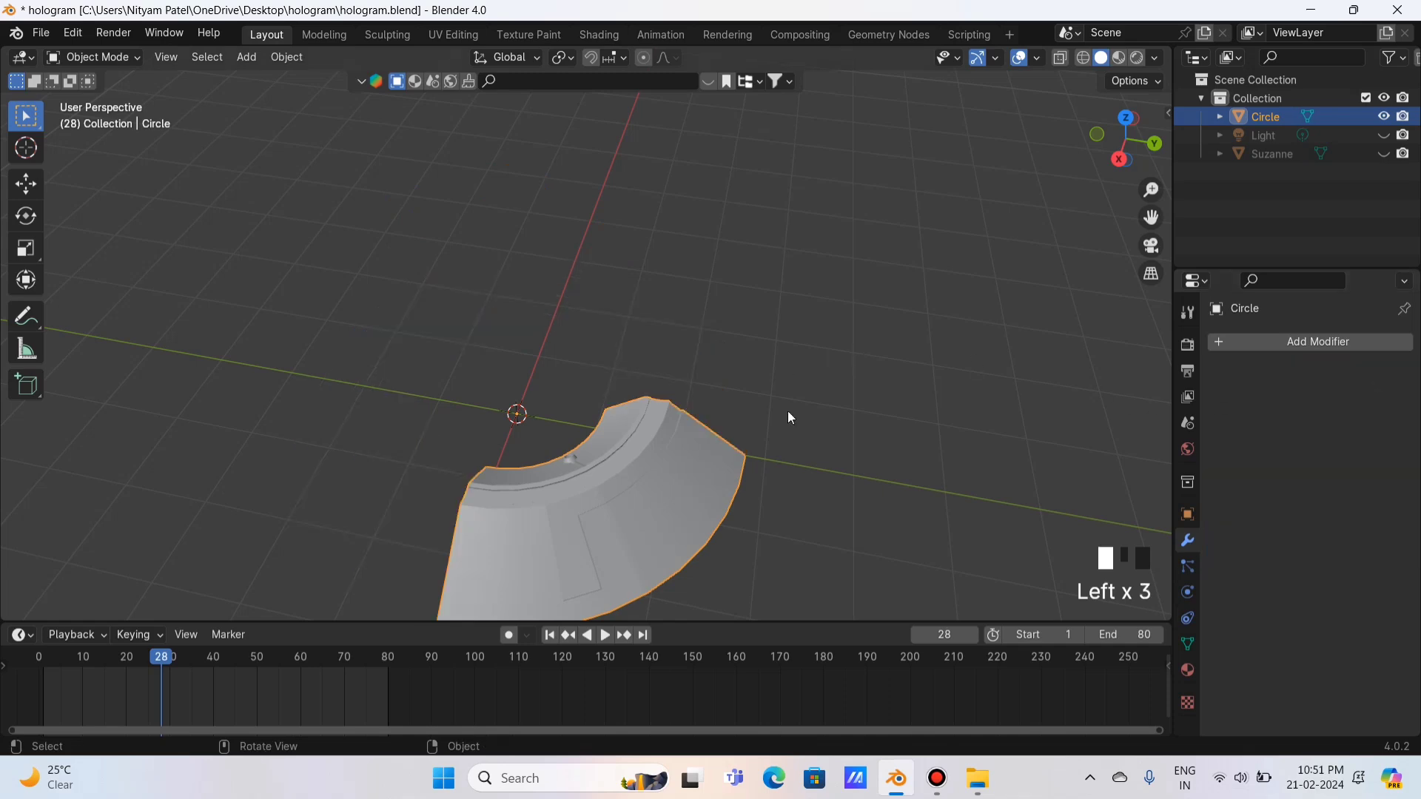
click(937, 376)
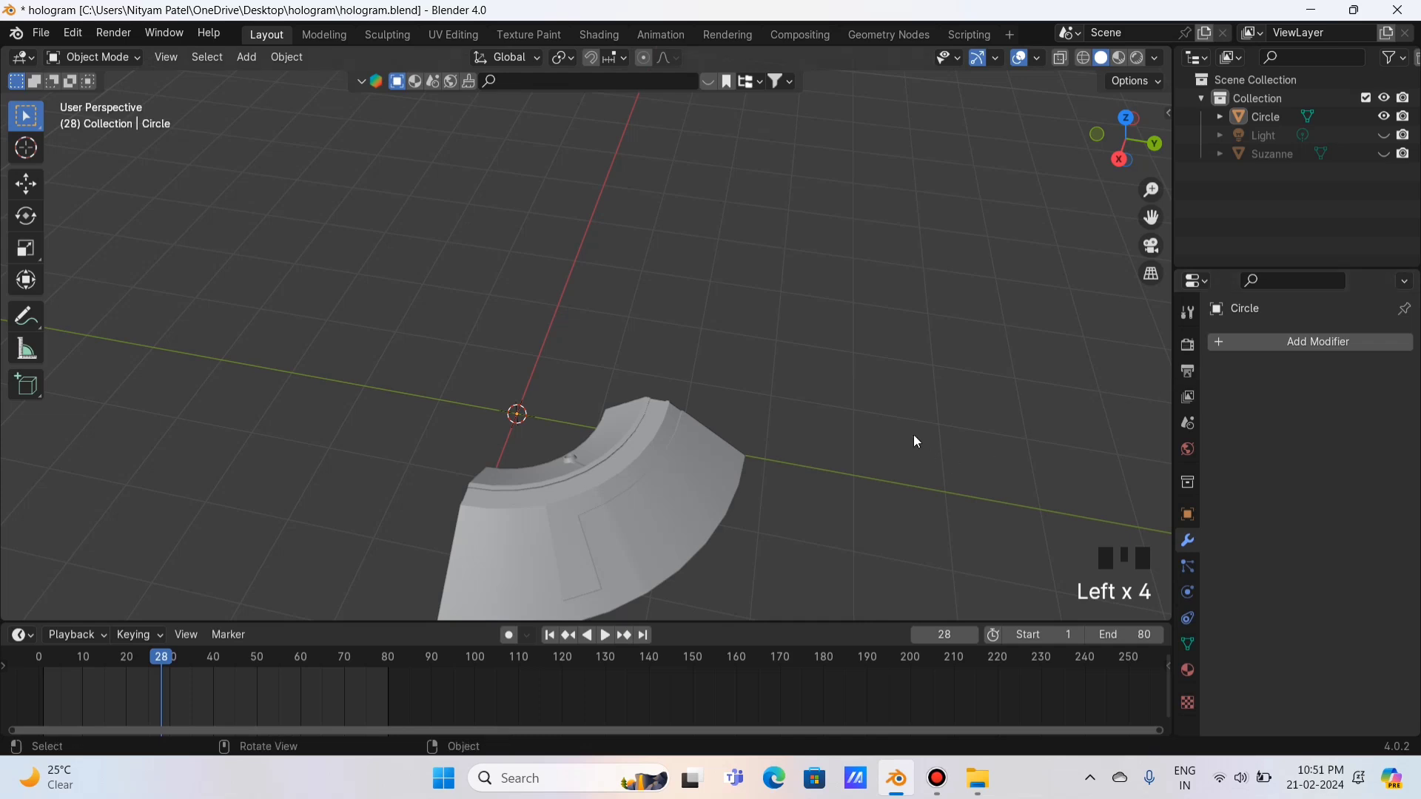
key(ctrl+z)
key(ctrl+z)
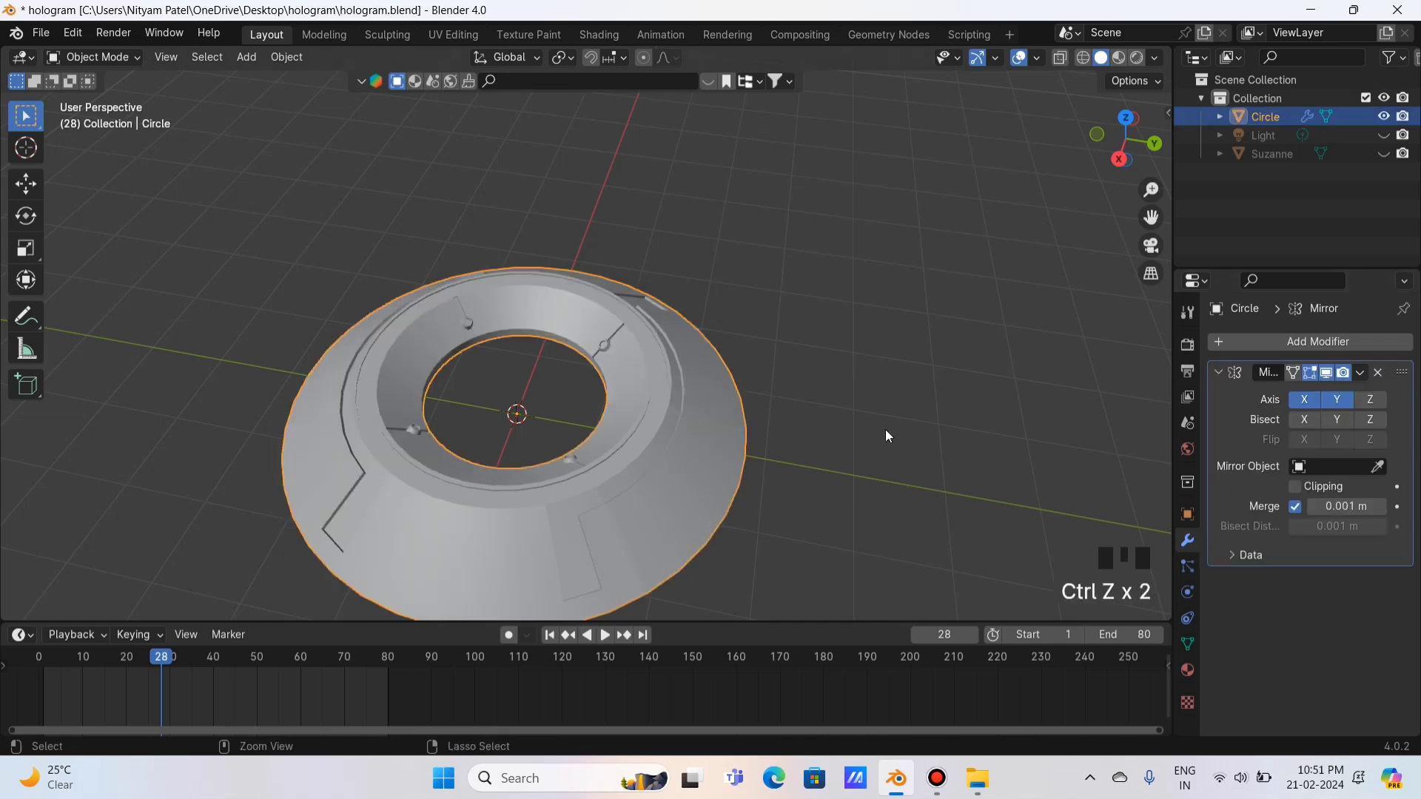
- Add a cylinder mesh with 40 vertices at the ring's centre
click(1118, 161)
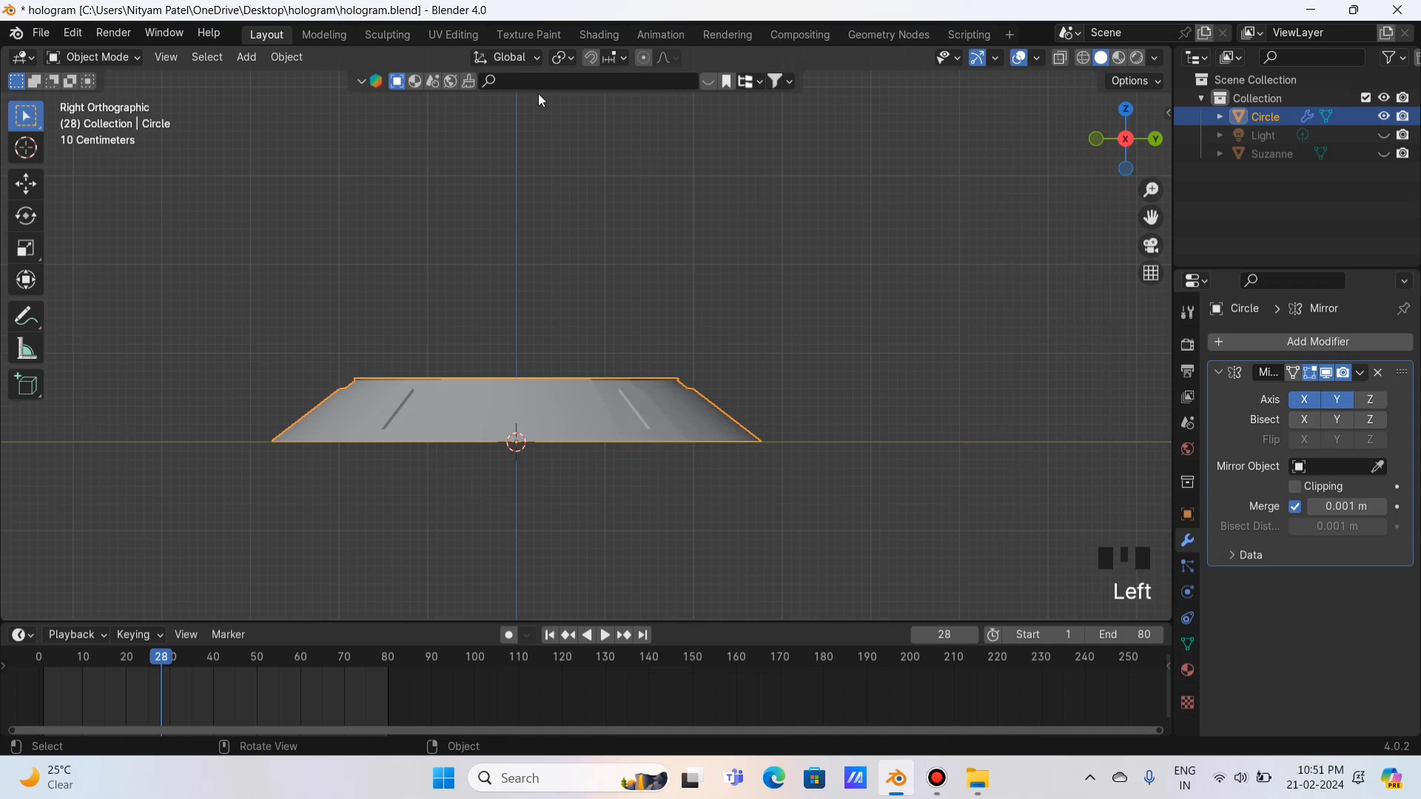
click(259, 62)
mouse_move(266, 81)
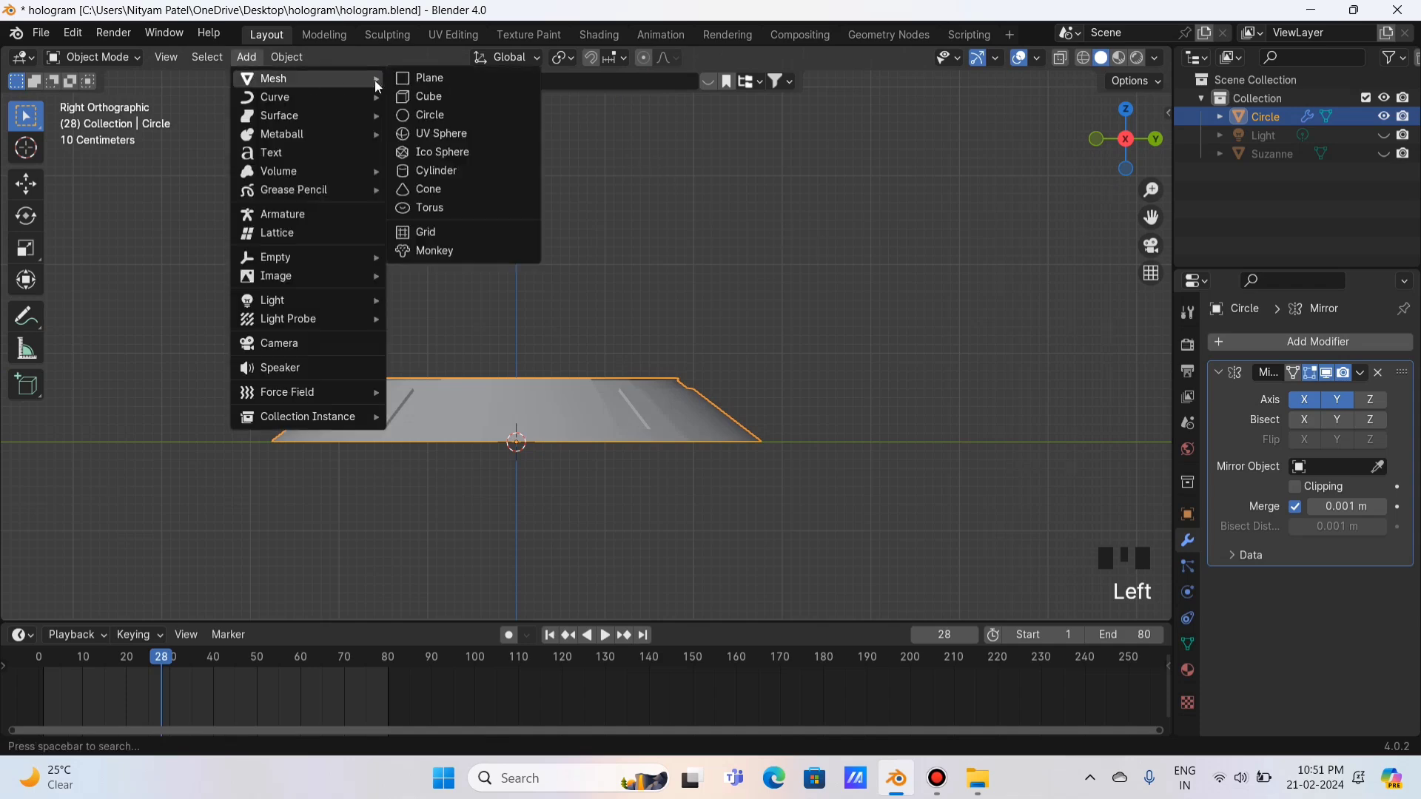
click(438, 171)
scroll(675, 362, down, 3)
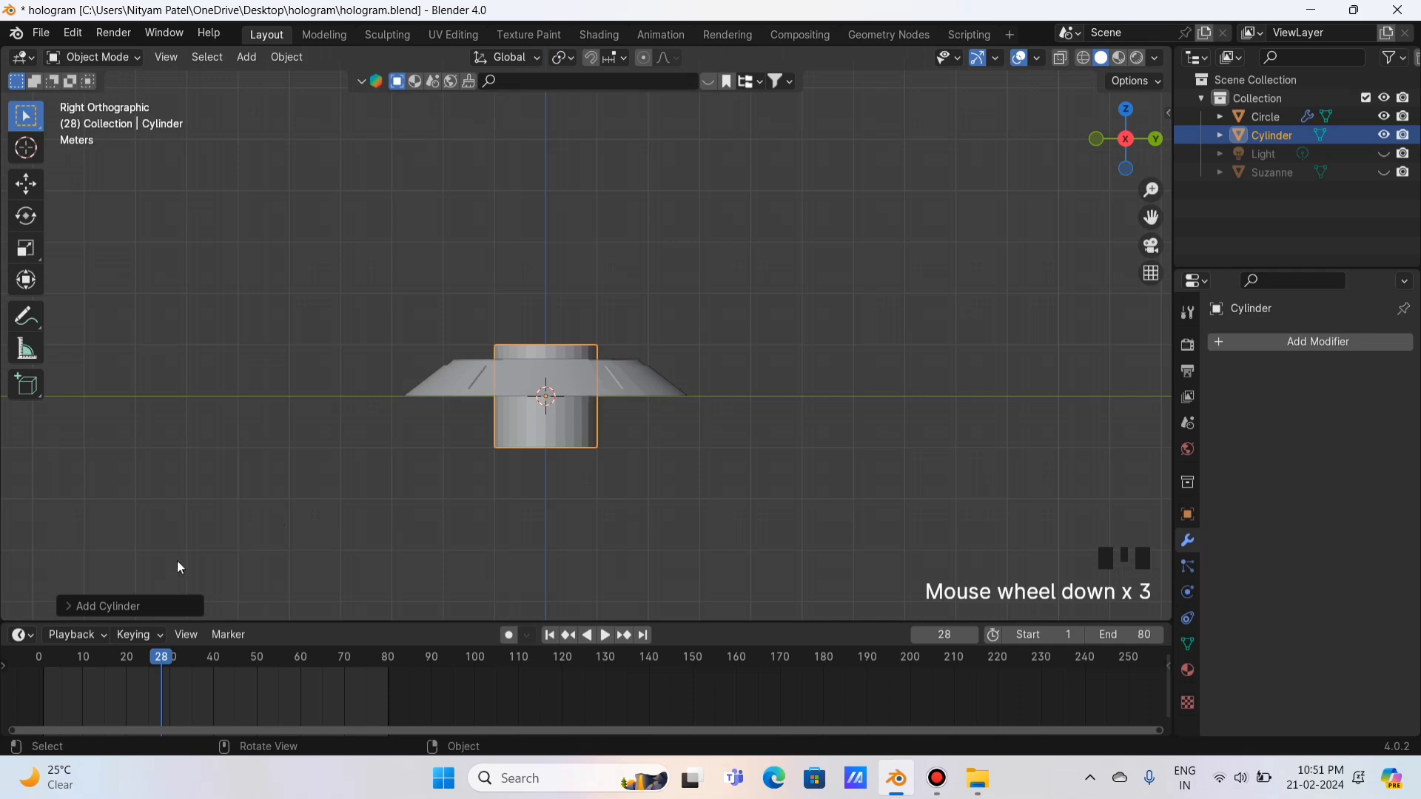
click(131, 606)
click(237, 386)
text(4)
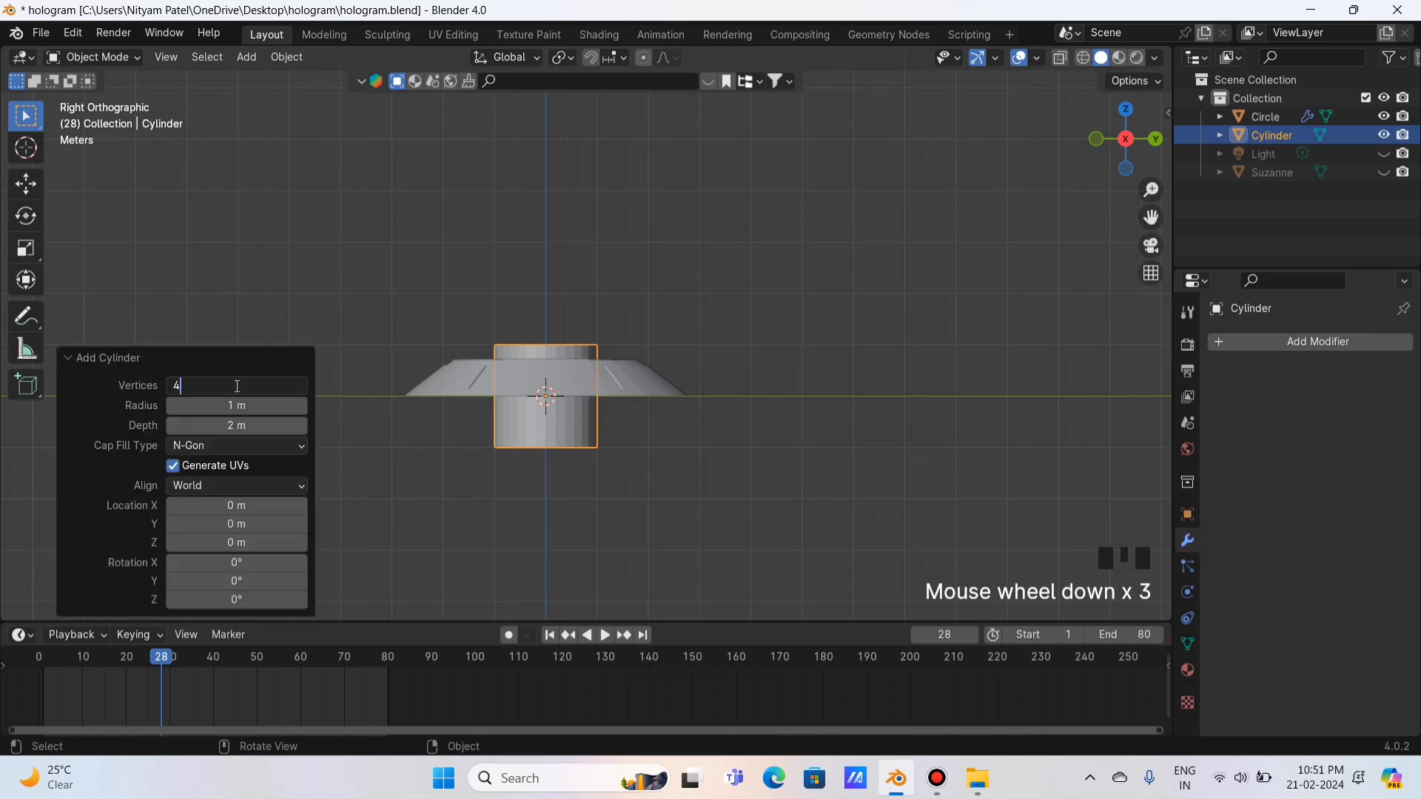
text(0)
key(Return)
click(194, 353)
- Lower the cylinder along Z and scale it up to nearly the ring's outer diameter
key(g)
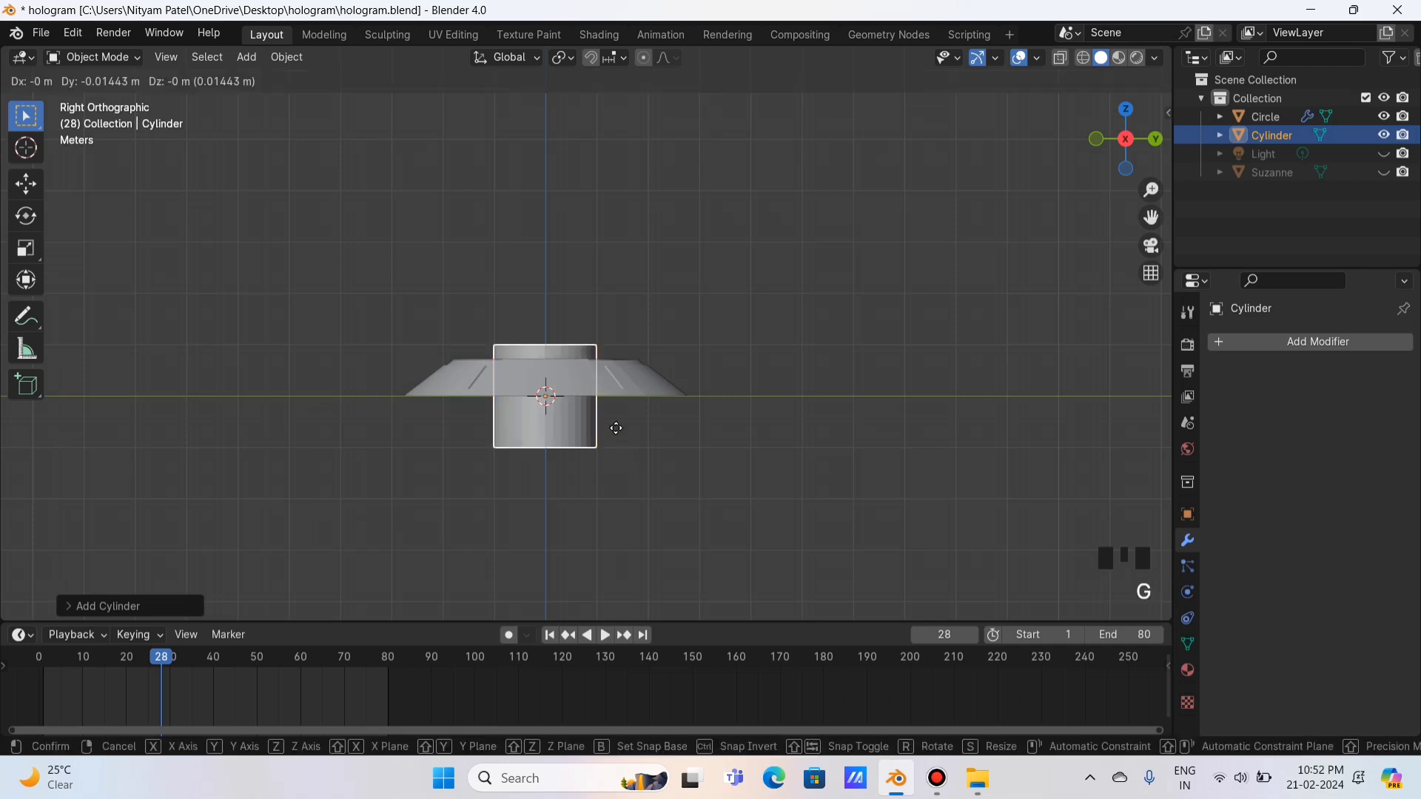
key(z)
click(613, 466)
key(s)
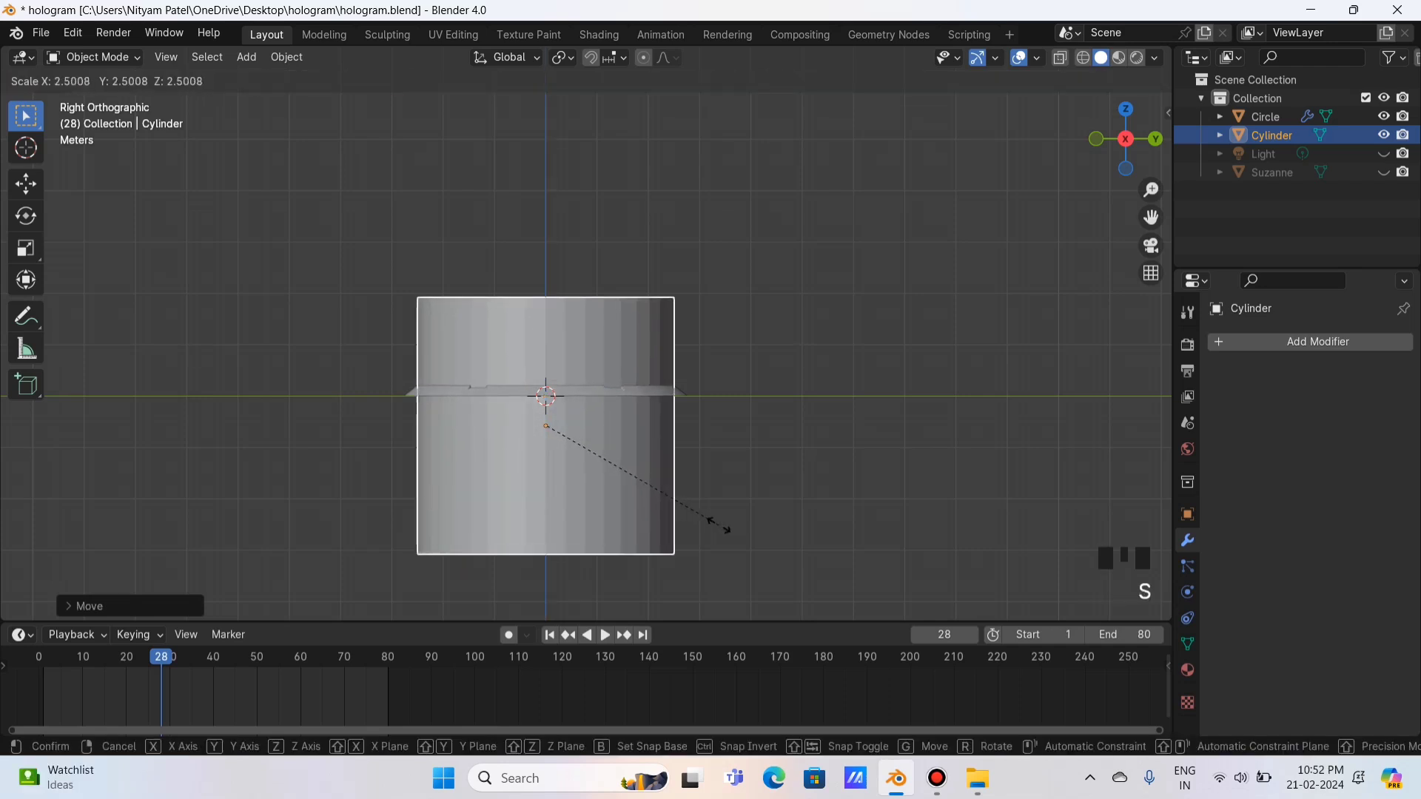
click(732, 527)
- Move the cylinder down along Z until its top meets the ring's underside, and scale it to match the outer edge
key(g)
key(z)
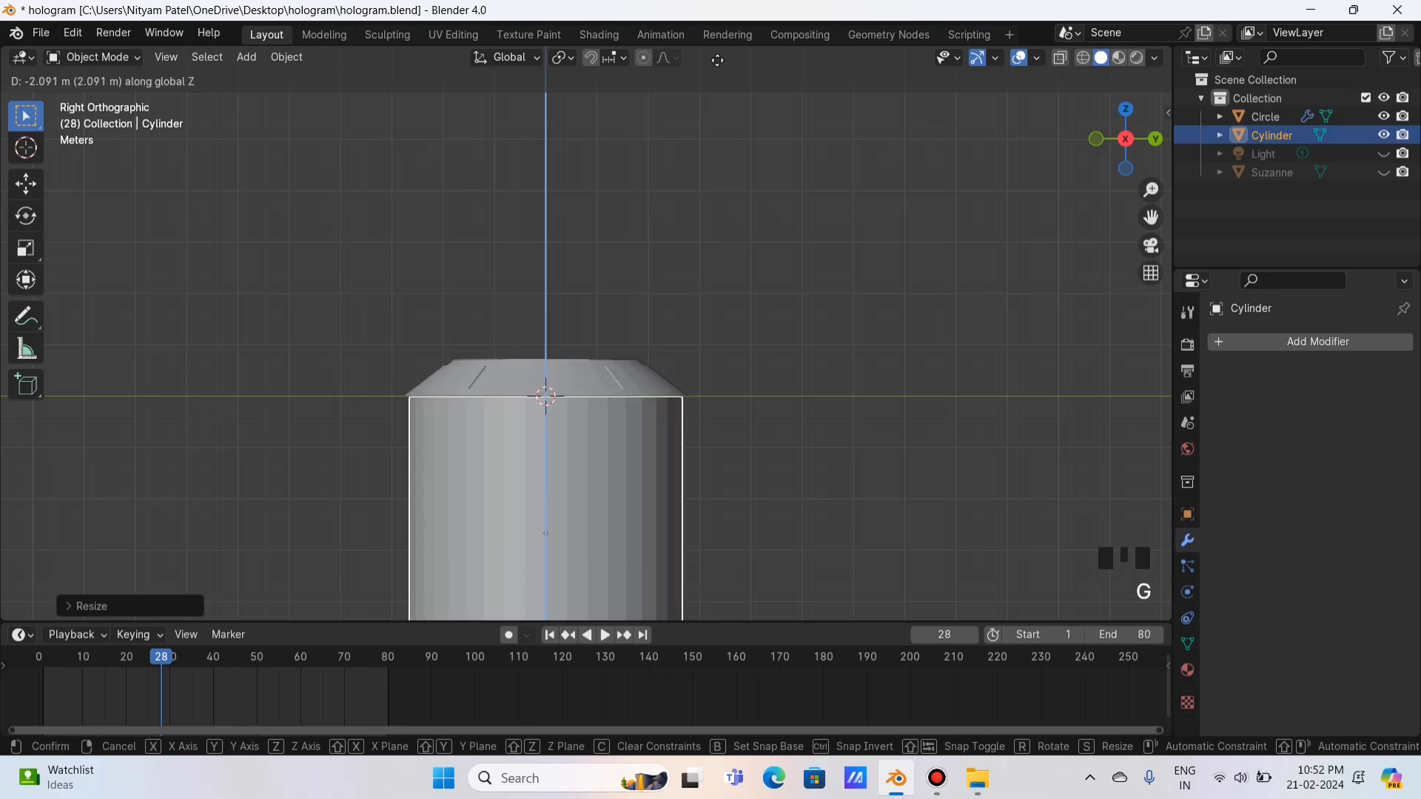
click(722, 68)
key(s)
click(766, 318)
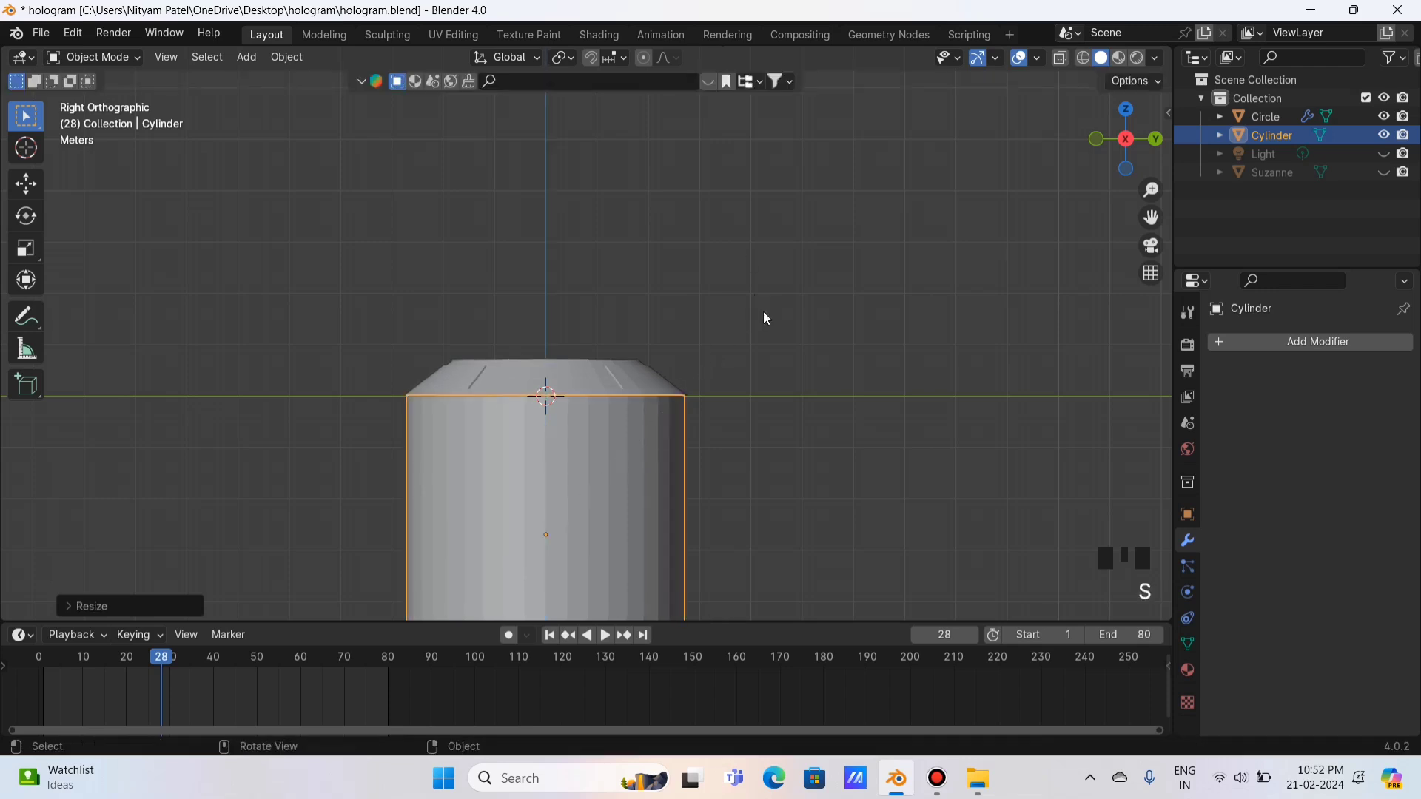
click(764, 312)
- Apply smooth shading to the cylinder and briefly show Suzanne to check the composition
mouse_move(1109, 122)
mouse_down()
mouse_move(1107, 162)
mouse_move(1139, 119)
mouse_move(1108, 136)
mouse_up()
click(637, 496)
right_click(637, 496)
click(581, 402)
click(761, 438)
click(1384, 172)
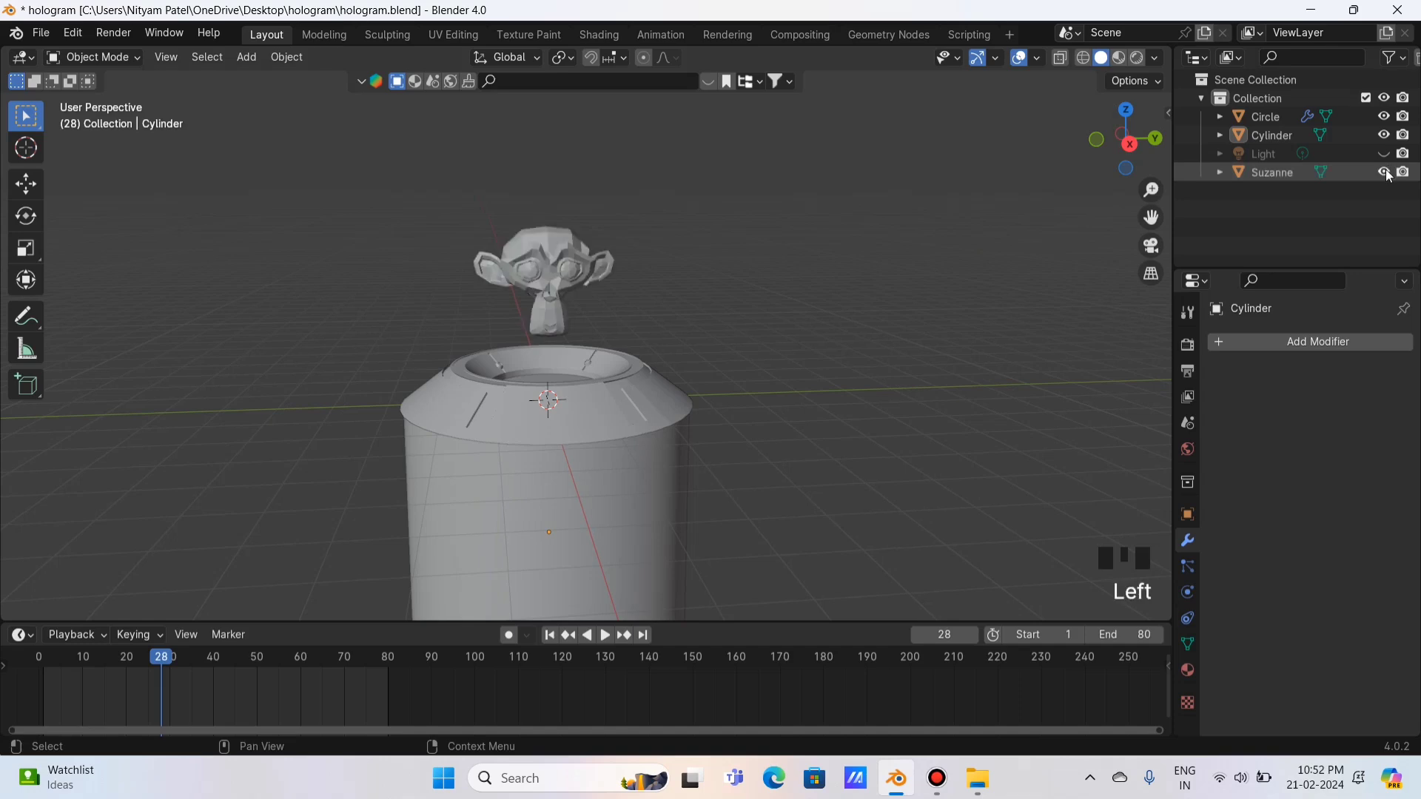
click(1384, 171)
- Remove the Mirror modifier from the ring and inspect the remaining quarter on top of the cylinder
click(646, 393)
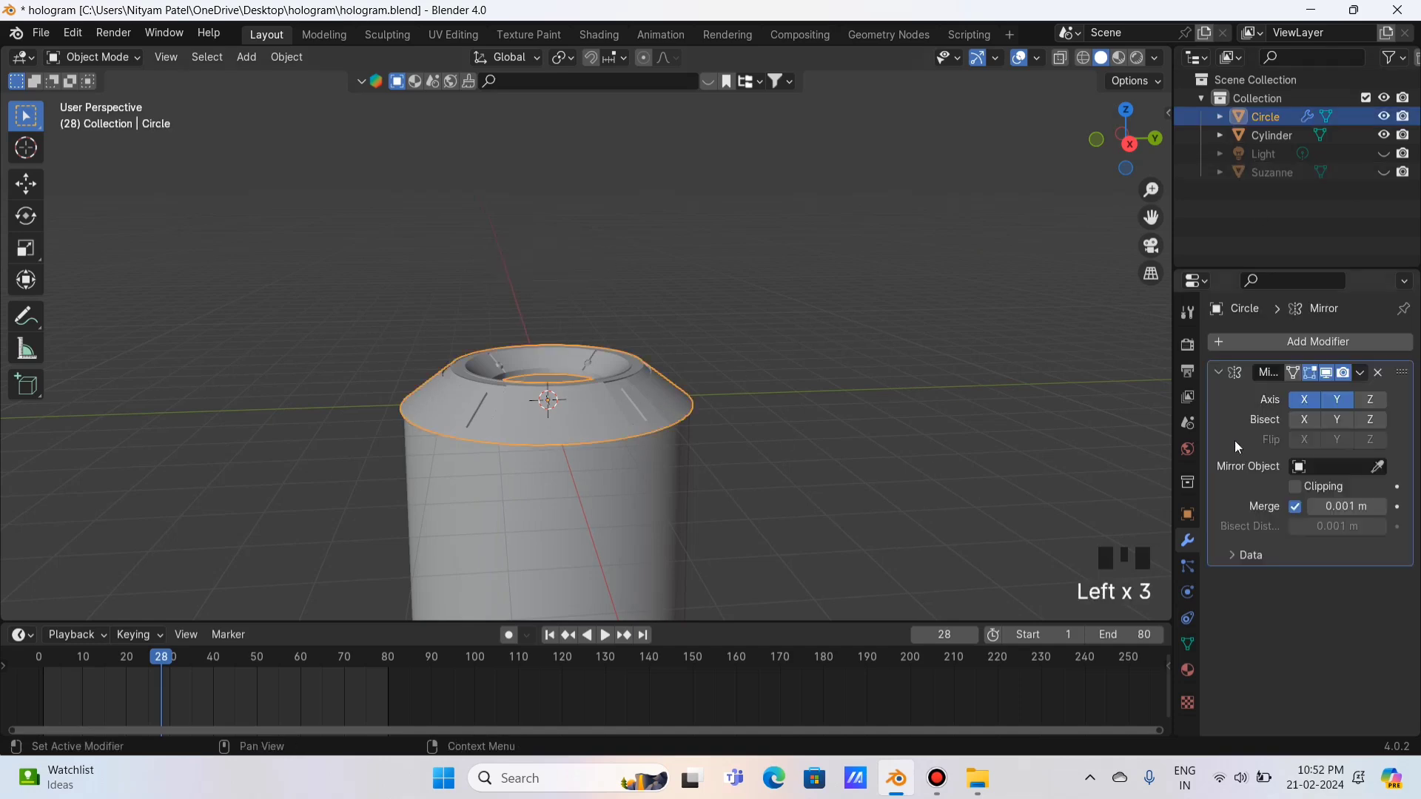
click(1378, 373)
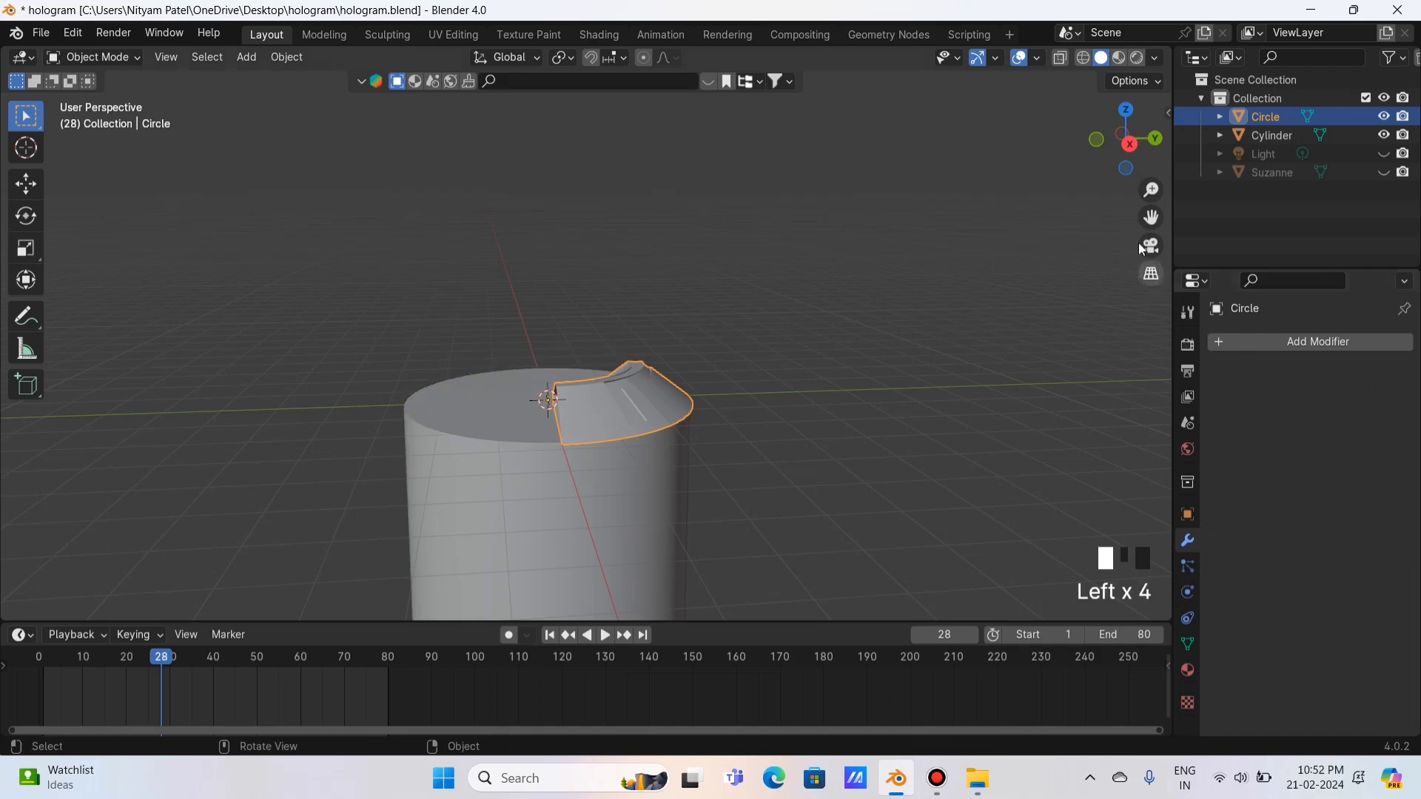
drag(1123, 140, 1117, 146)
click(869, 237)
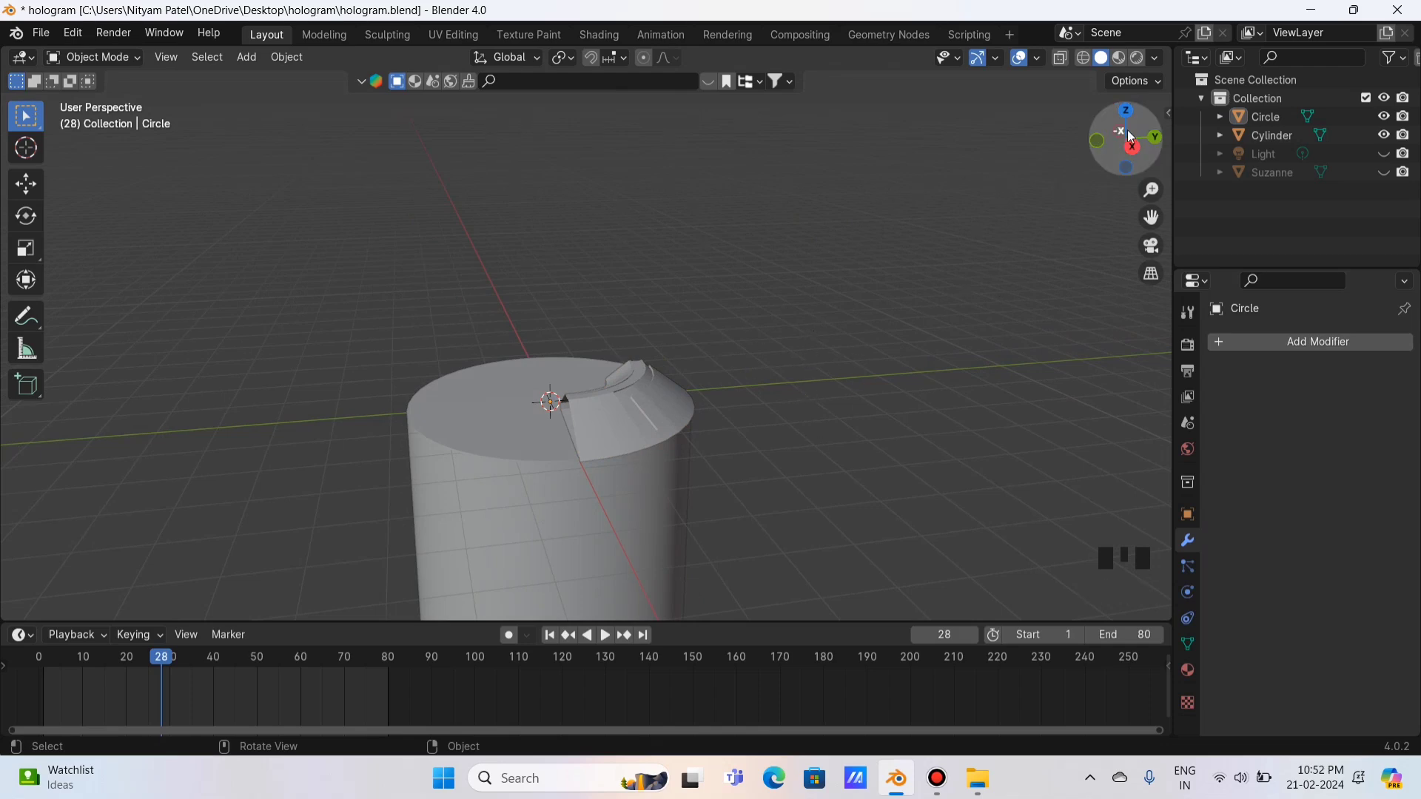
drag(1125, 140, 850, 294)
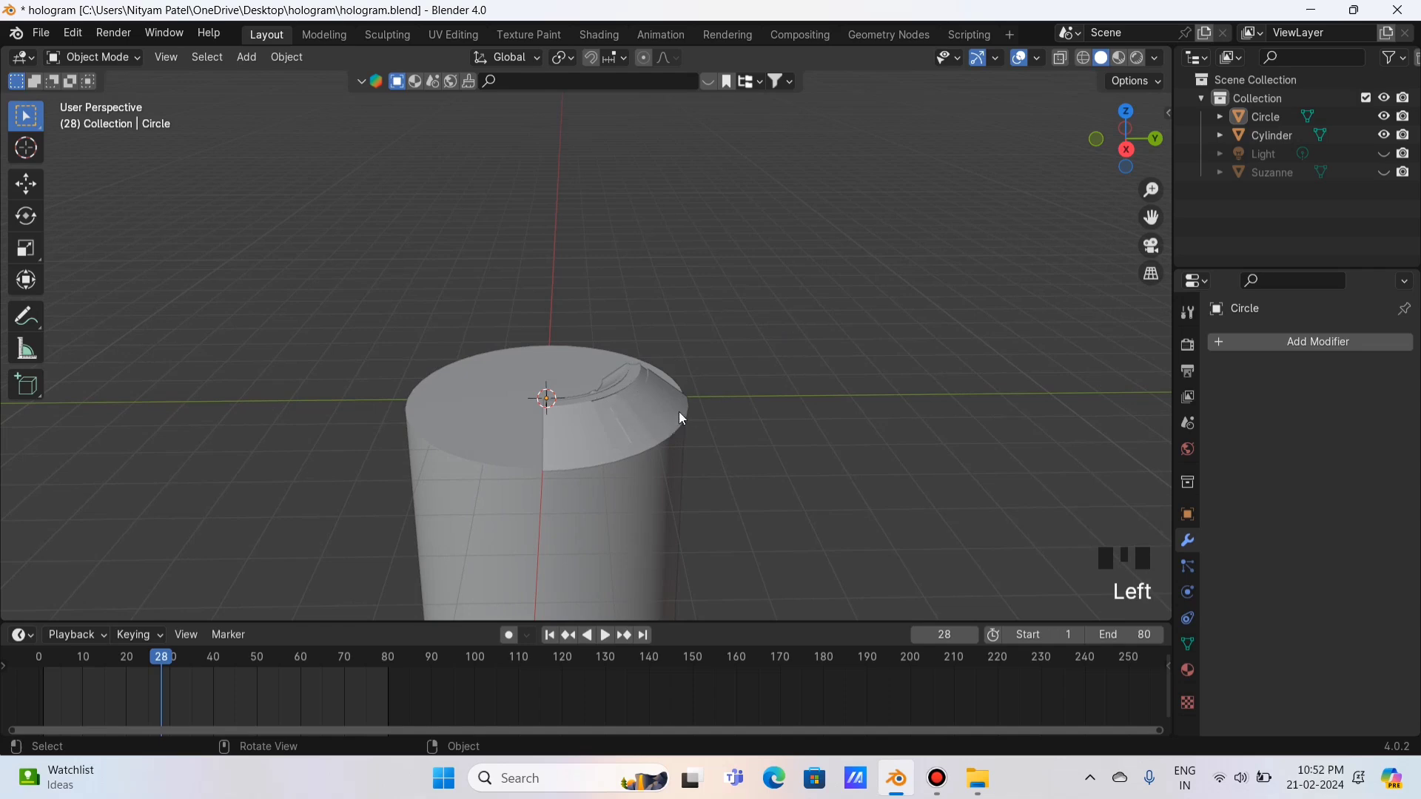